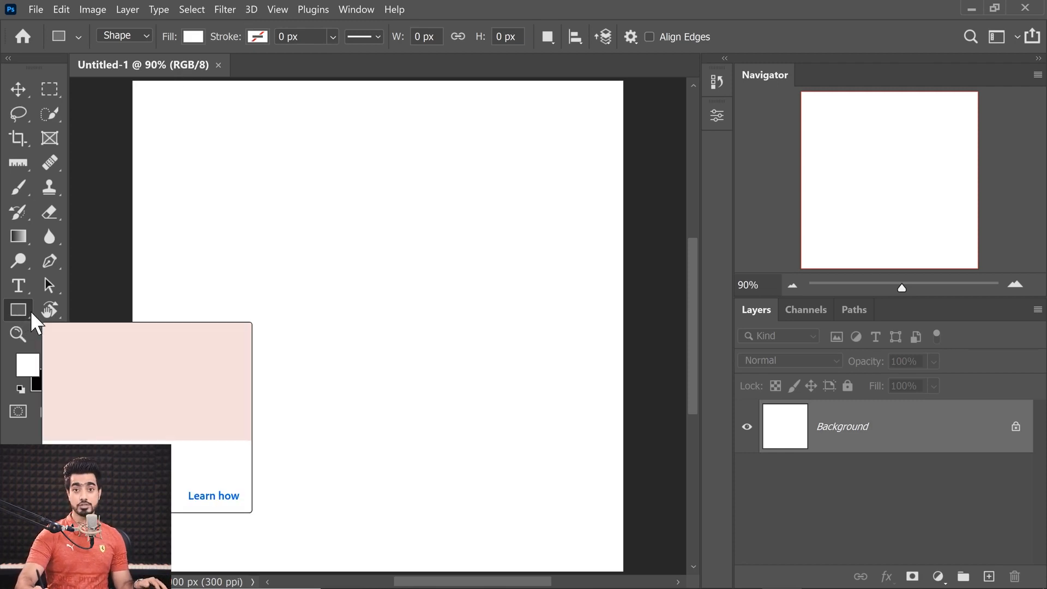
Set the shape fill to the custom colour #5050ae.
{"action": "left_click", "coordinate": [193, 39]}
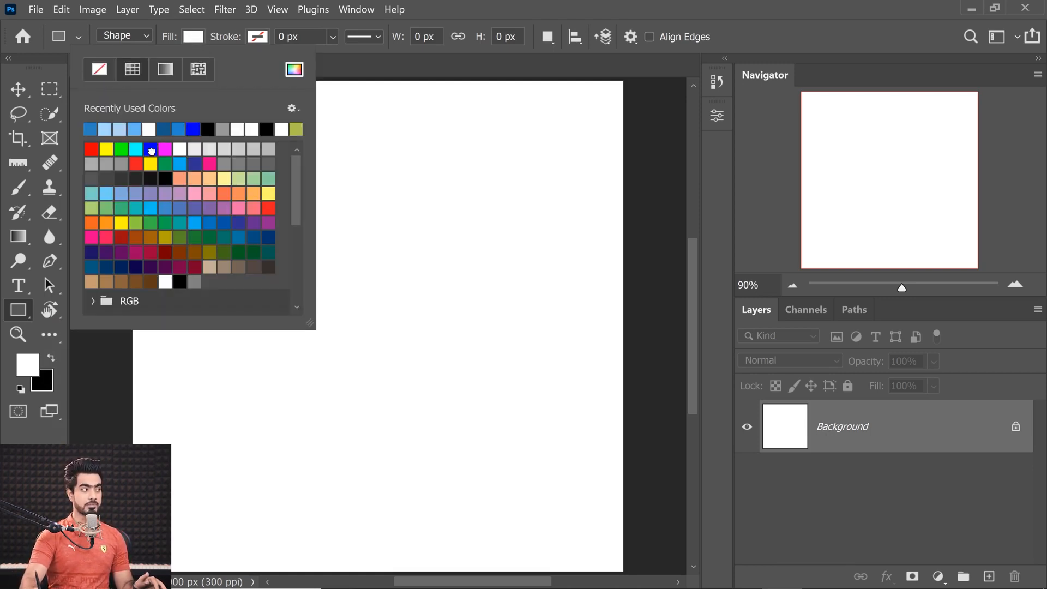
{"action": "left_click", "coordinate": [151, 150]}
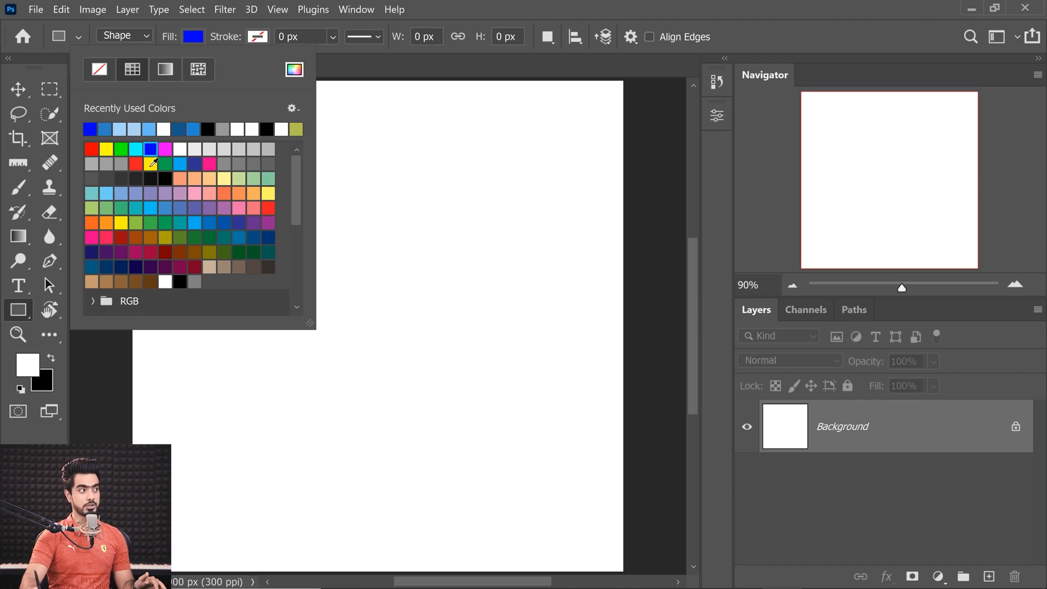
{"action": "left_click", "coordinate": [294, 70]}
{"action": "type", "text": "5050ae"}
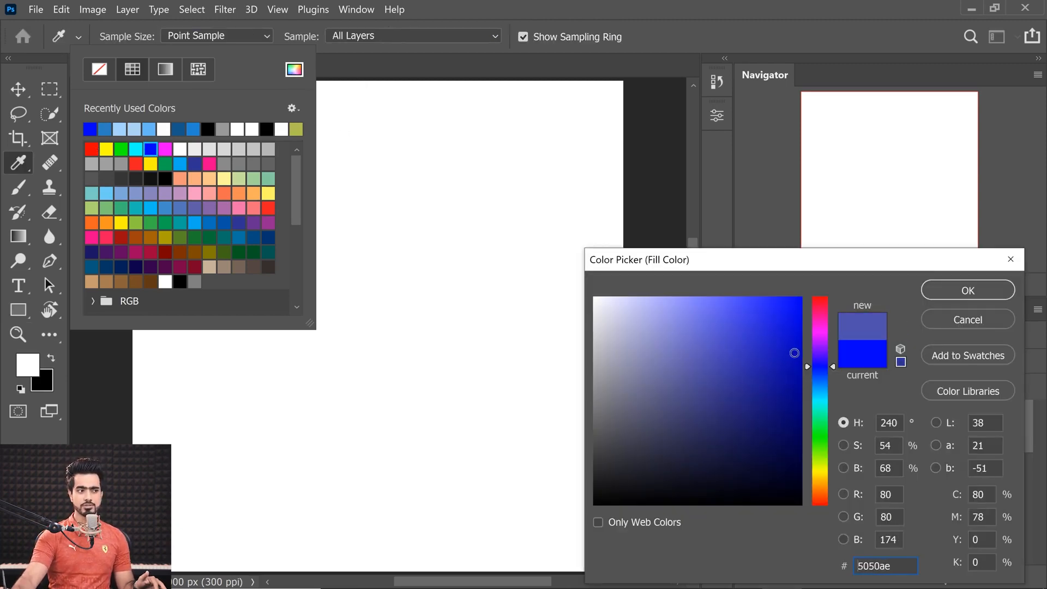
{"action": "left_click", "coordinate": [960, 295]}
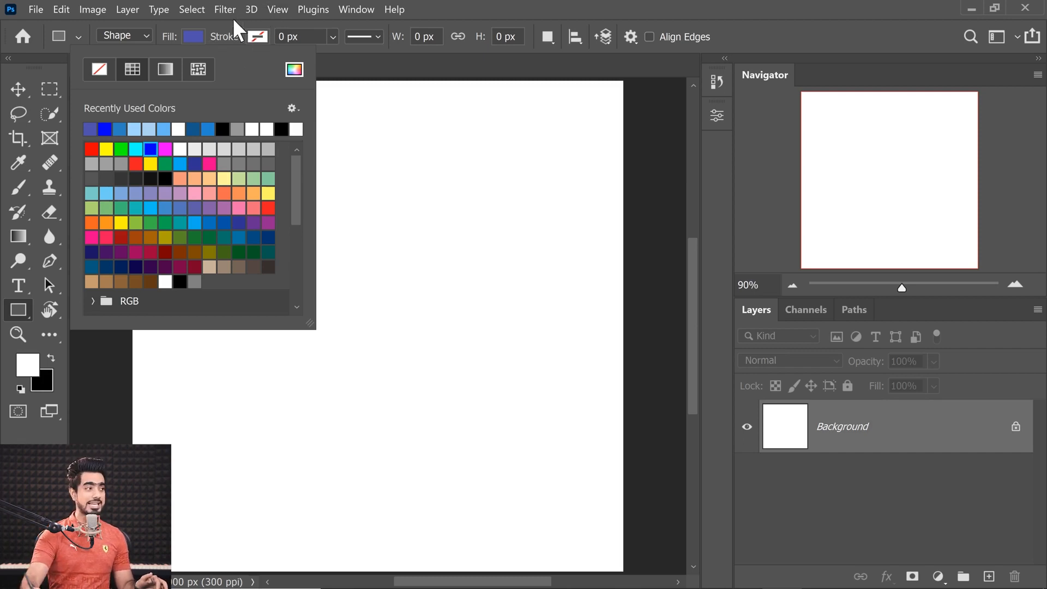
{"action": "left_click", "coordinate": [257, 38]}
{"action": "left_click", "coordinate": [258, 39]}
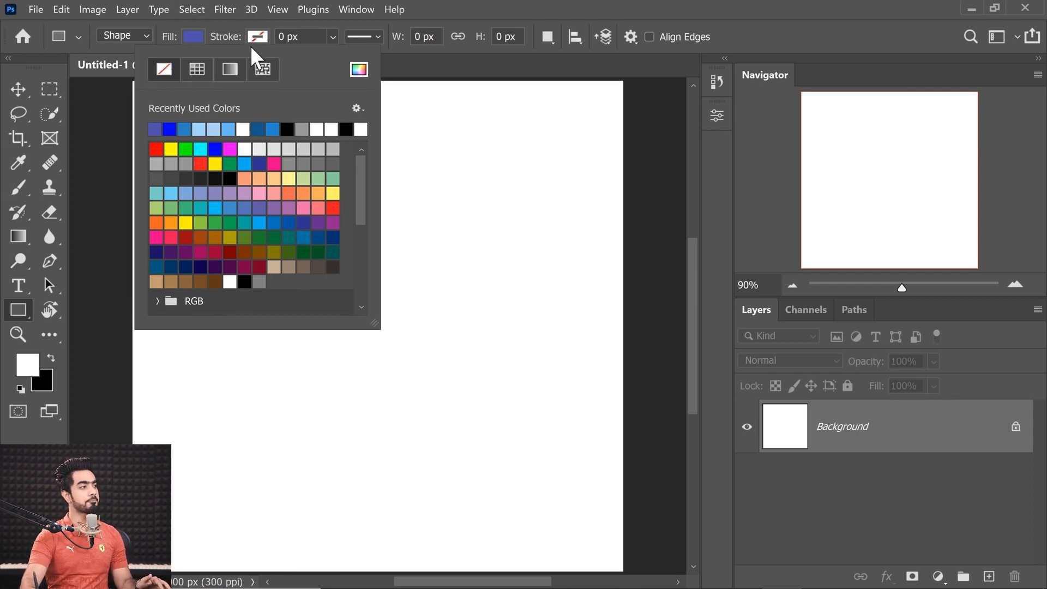
{"action": "left_click", "coordinate": [186, 36]}
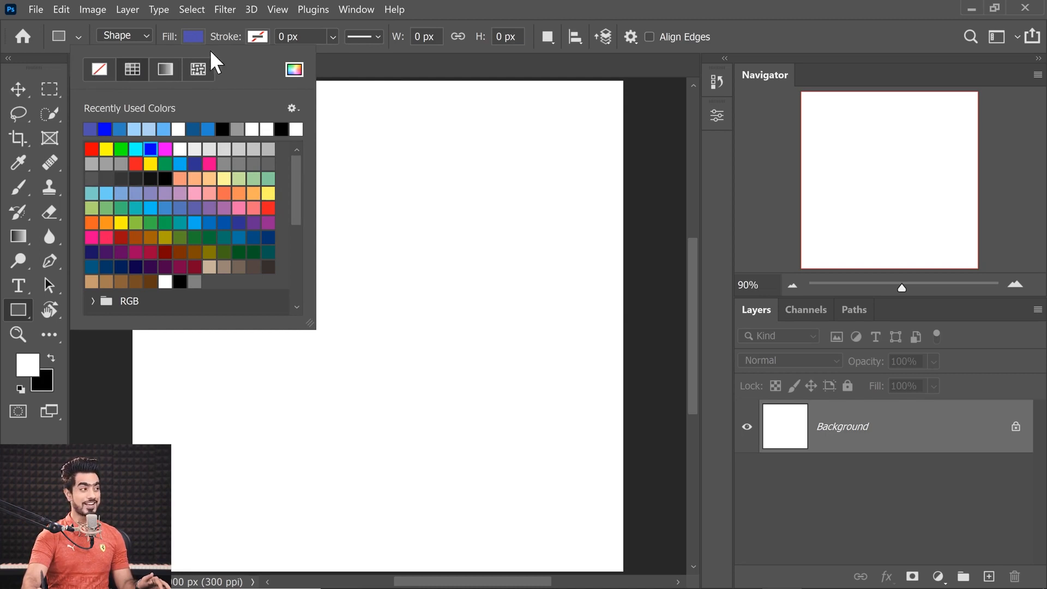
{"action": "left_click", "coordinate": [254, 37]}
{"action": "left_click", "coordinate": [229, 31]}
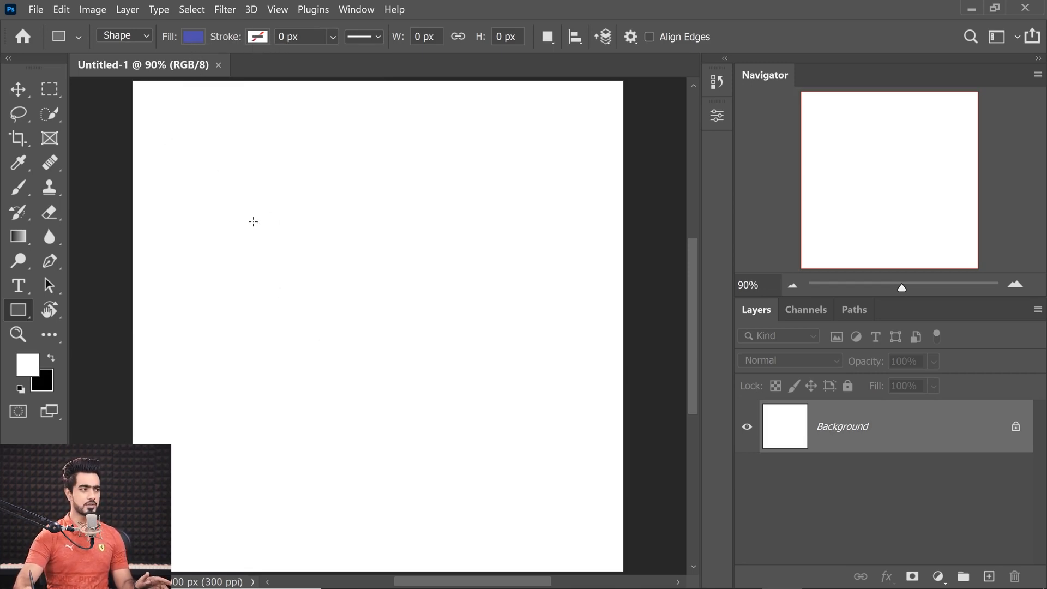
Draw a rectangle about 1089 × 730 px near the middle of the canvas, without a stroke.
{"action": "left_click_drag", "start_coordinate": [234, 216], "coordinate": [502, 395]}
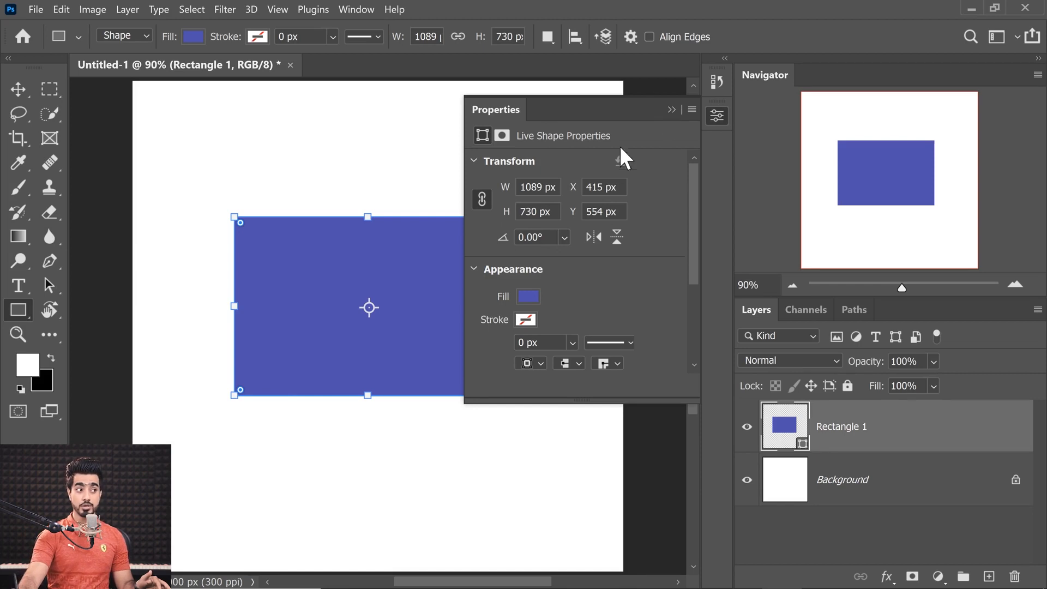
{"action": "left_click", "coordinate": [675, 109]}
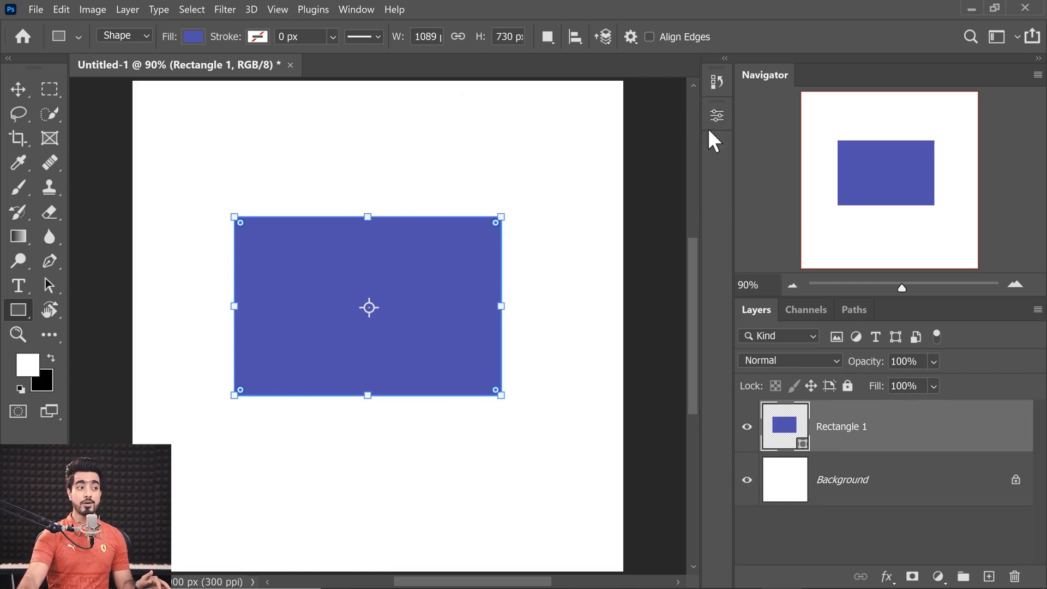
Show the rectangle's live shape properties to review its transform and appearance settings, and hide them again.
{"action": "left_click", "coordinate": [359, 10]}
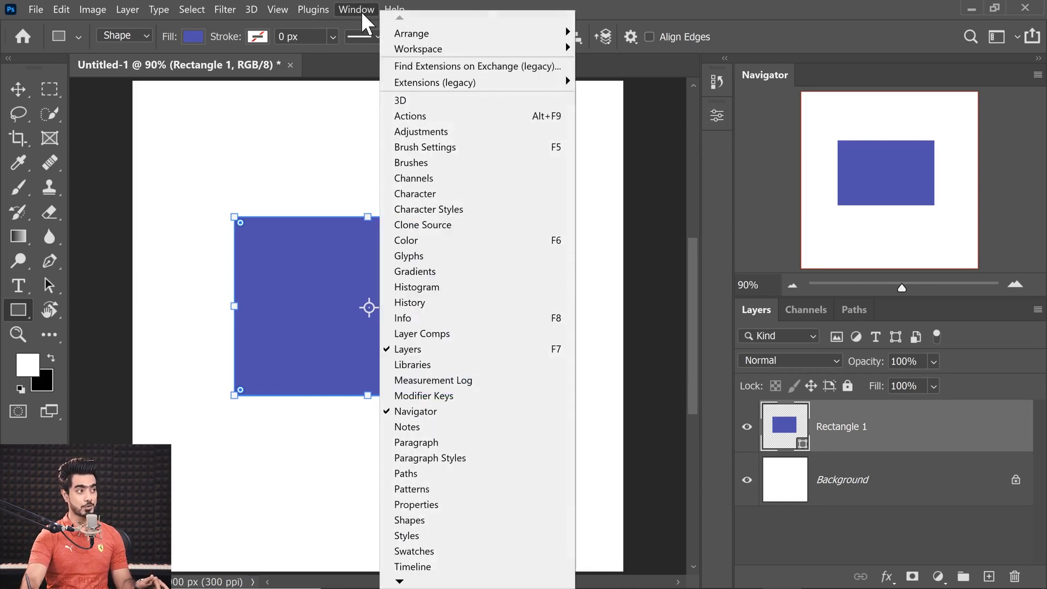
{"action": "mouse_move", "coordinate": [400, 584]}
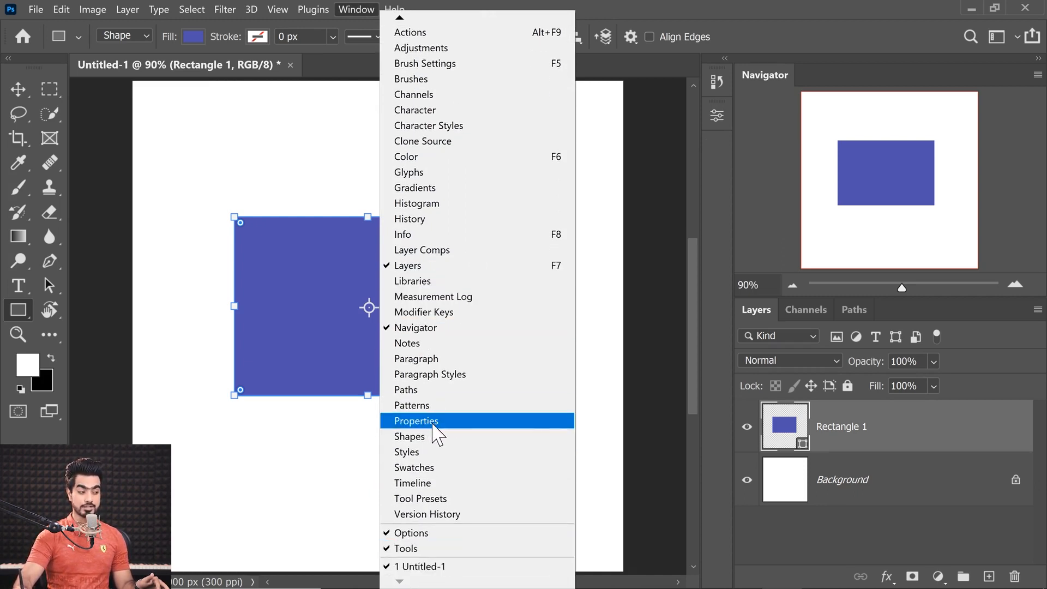
{"action": "left_click", "coordinate": [433, 424]}
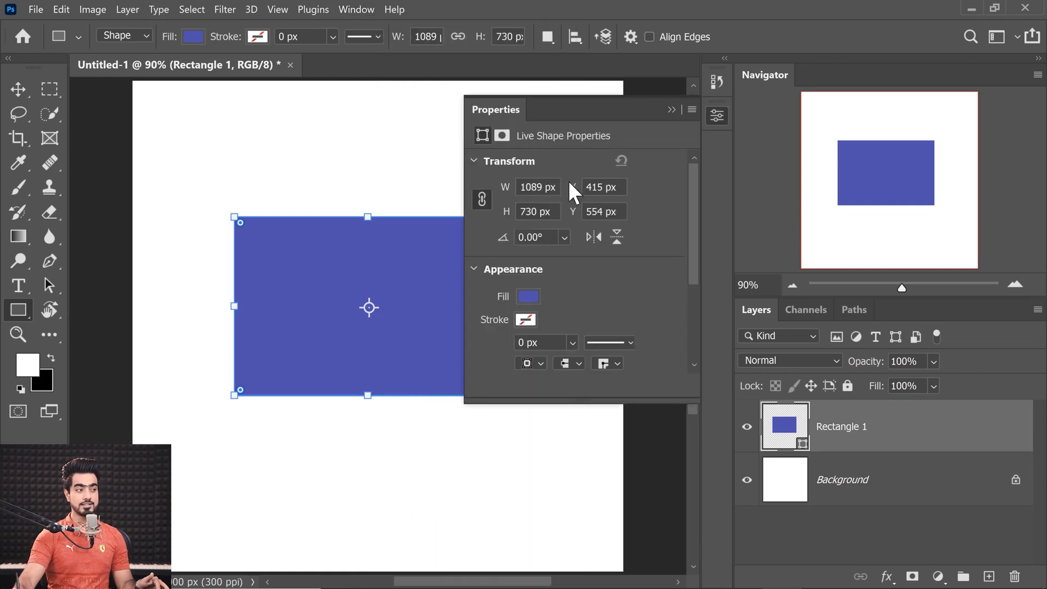
{"action": "left_click", "coordinate": [672, 110]}
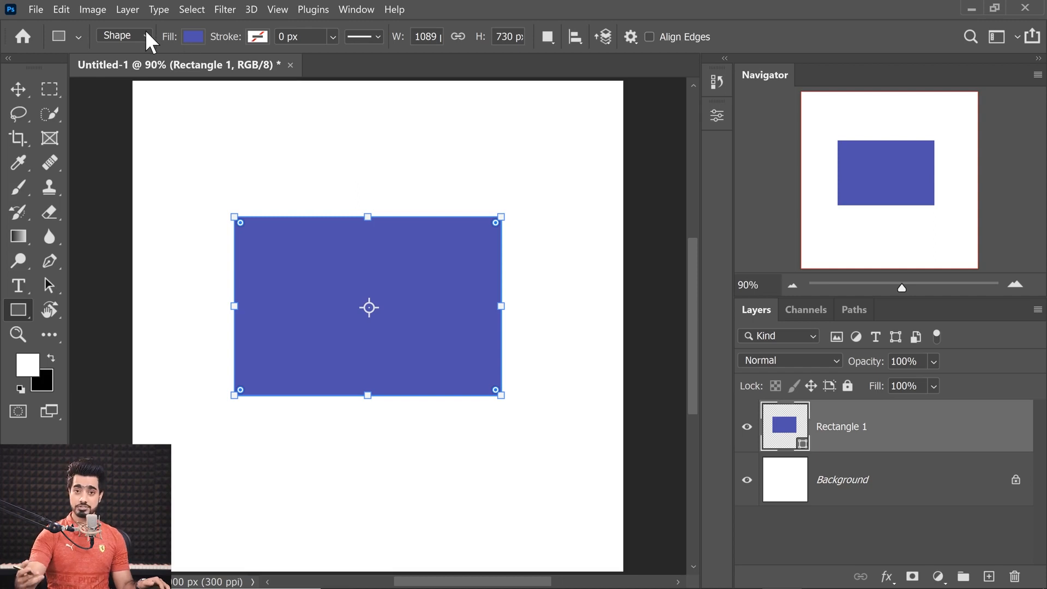
Try pink, green, periwinkle, yellow and light orange swatches as the rectangle's fill, and settle on bright blue.
{"action": "left_click", "coordinate": [195, 37]}
{"action": "left_click", "coordinate": [238, 208]}
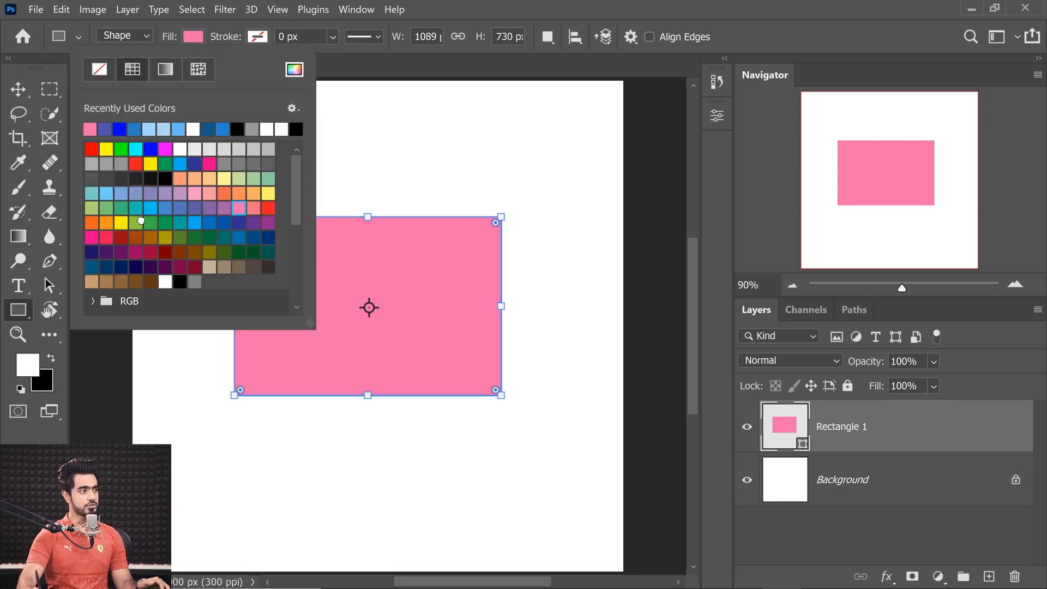
{"action": "left_click", "coordinate": [136, 223]}
{"action": "left_click", "coordinate": [223, 264]}
{"action": "left_click", "coordinate": [239, 164]}
{"action": "left_click", "coordinate": [144, 195]}
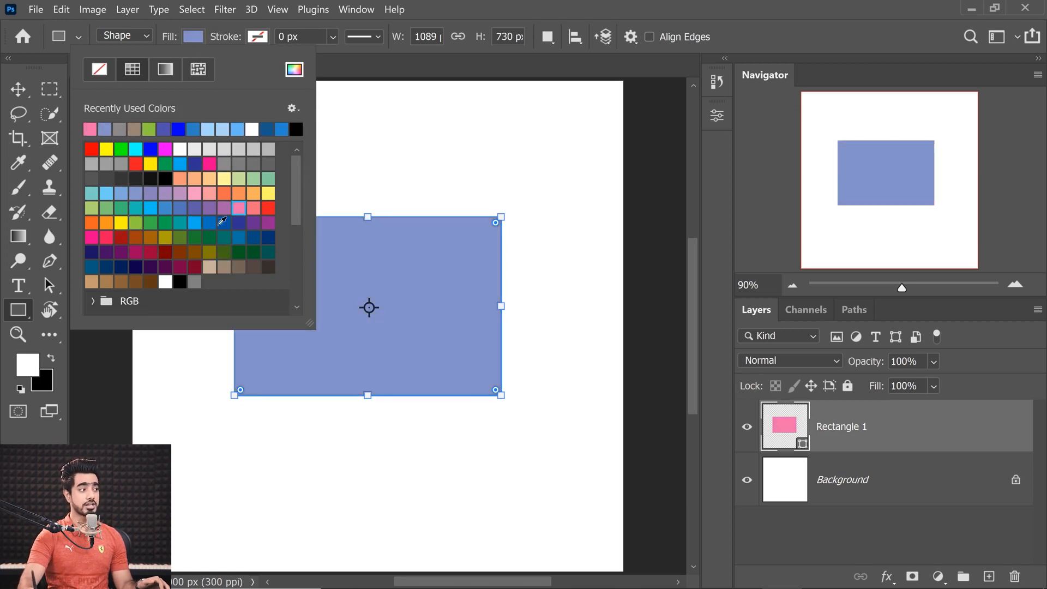
{"action": "left_click", "coordinate": [239, 207]}
{"action": "left_click", "coordinate": [180, 239]}
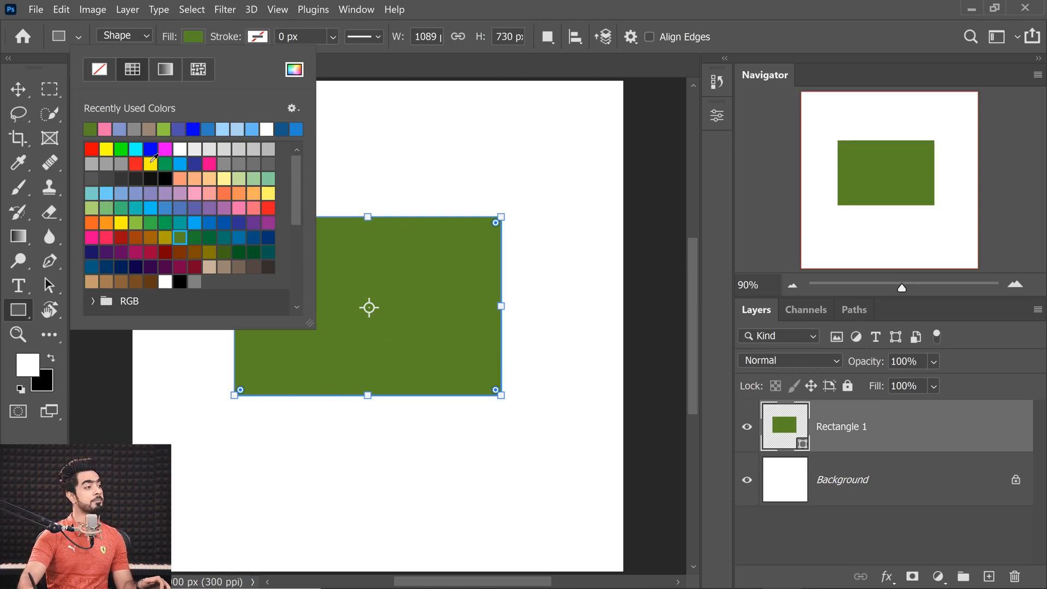
{"action": "left_click", "coordinate": [151, 164]}
{"action": "left_click", "coordinate": [195, 178]}
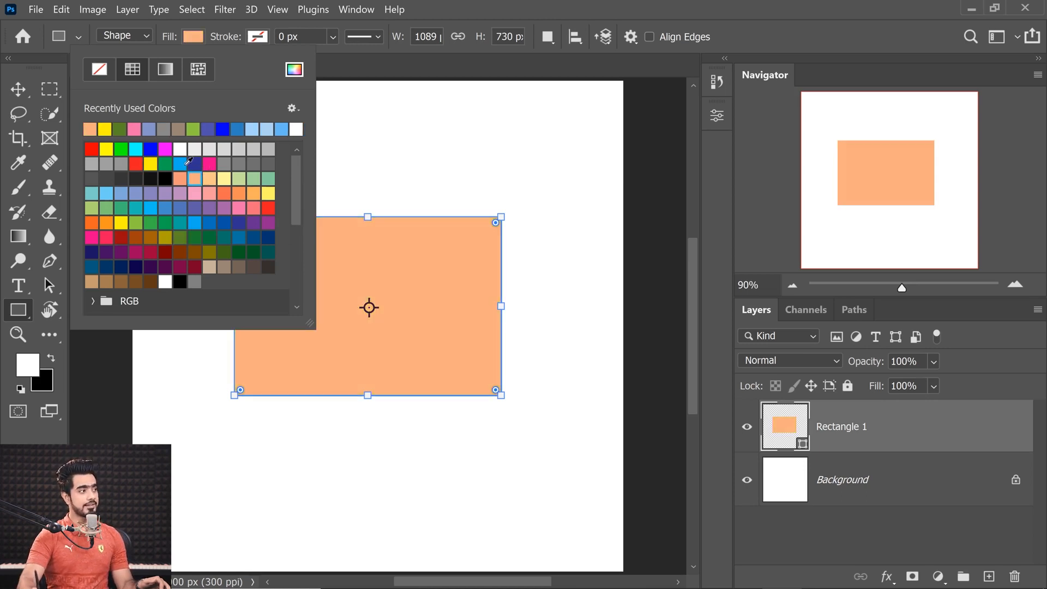
{"action": "left_click", "coordinate": [182, 164]}
{"action": "left_click", "coordinate": [219, 36]}
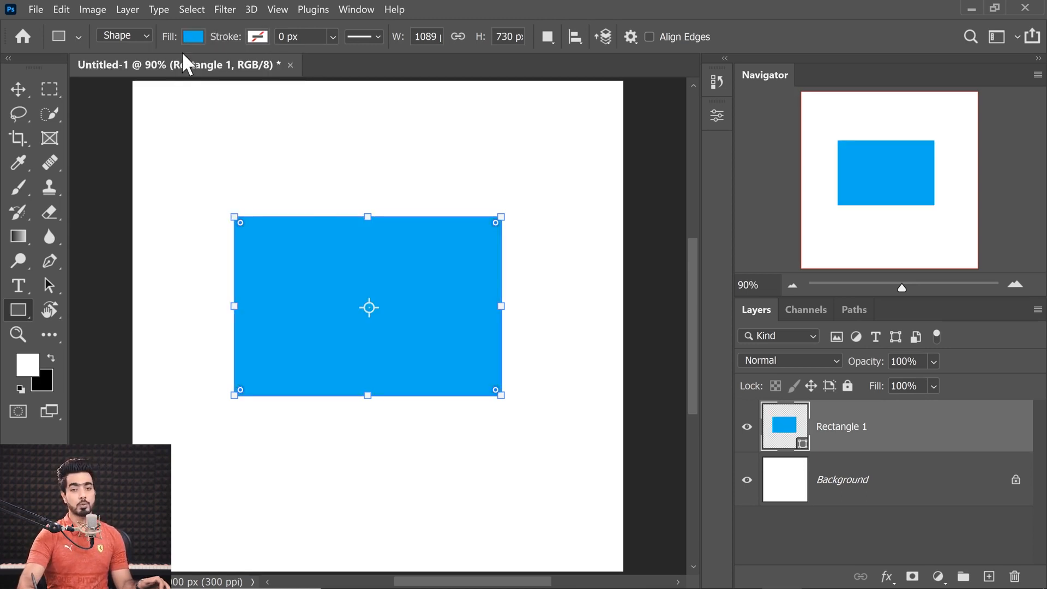
Give the rectangle a black stroke with a width of 26.52 px.
{"action": "left_click", "coordinate": [259, 36]}
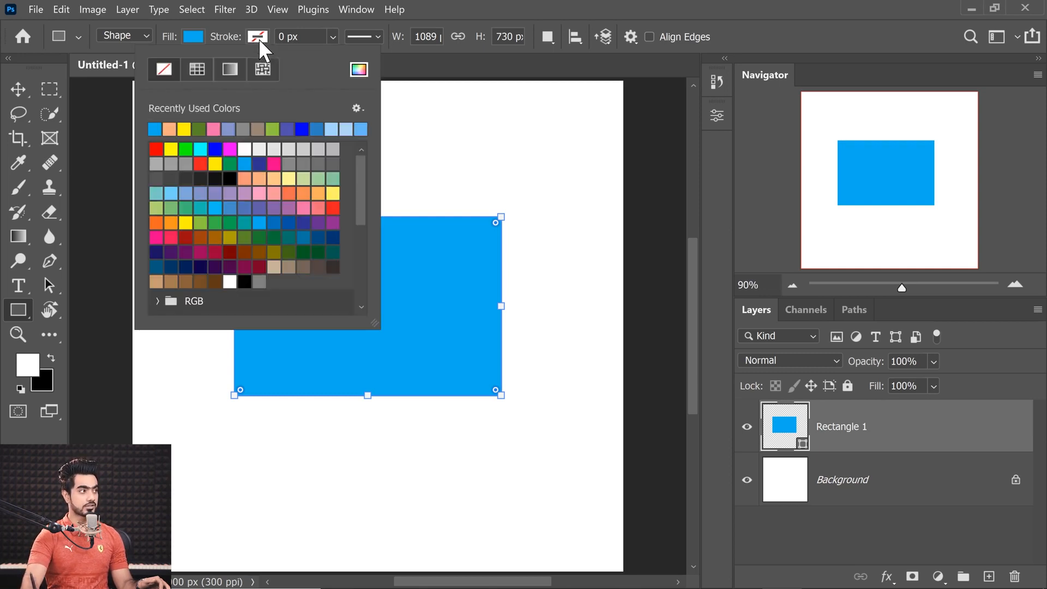
{"action": "left_click", "coordinate": [230, 178]}
{"action": "left_click", "coordinate": [358, 23]}
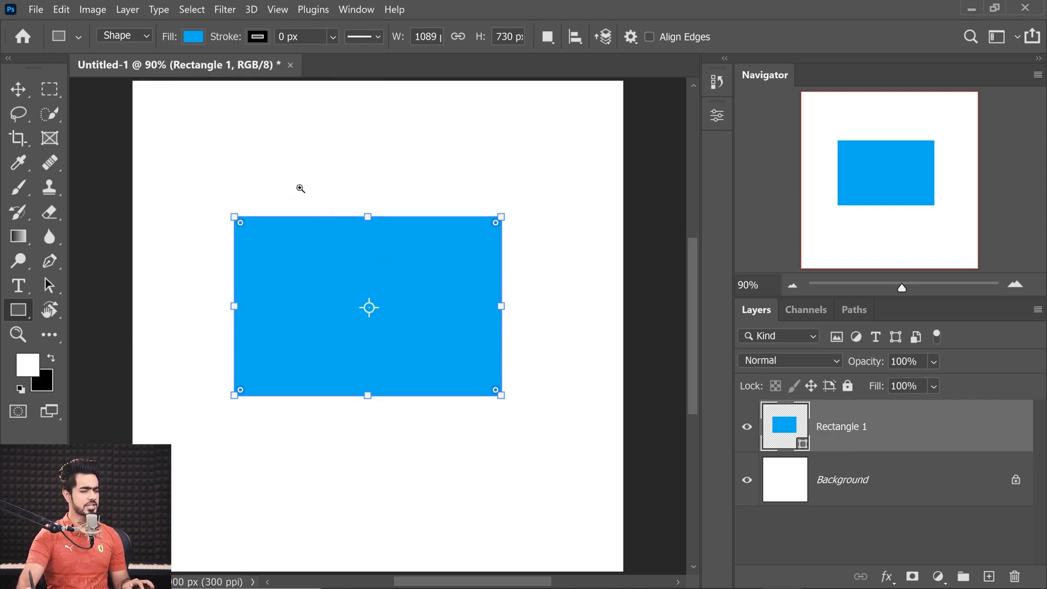
{"action": "left_click_drag", "start_coordinate": [283, 191], "coordinate": [302, 204]}
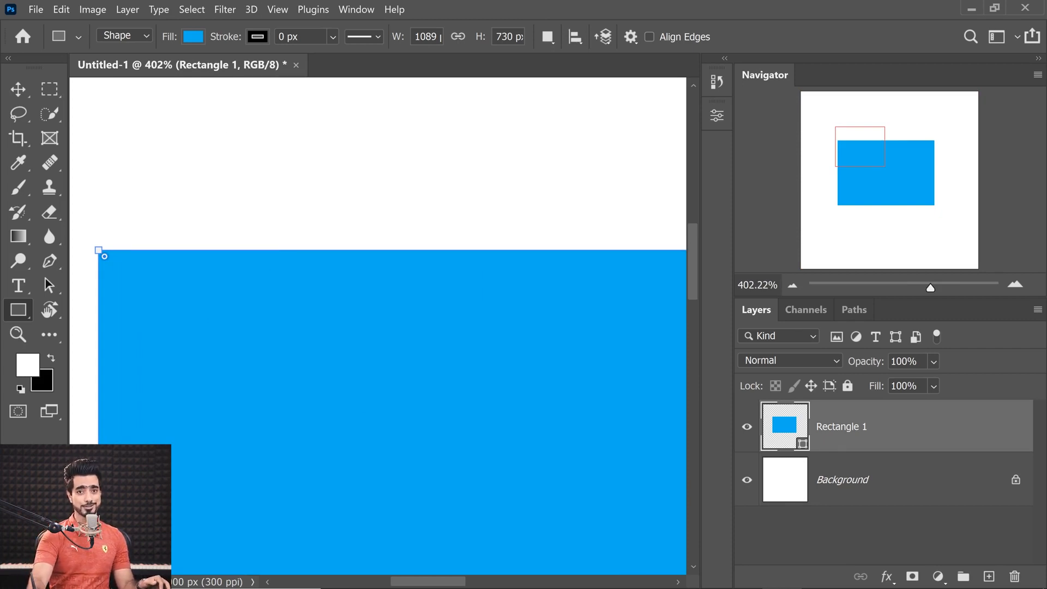
{"action": "left_click", "coordinate": [333, 36]}
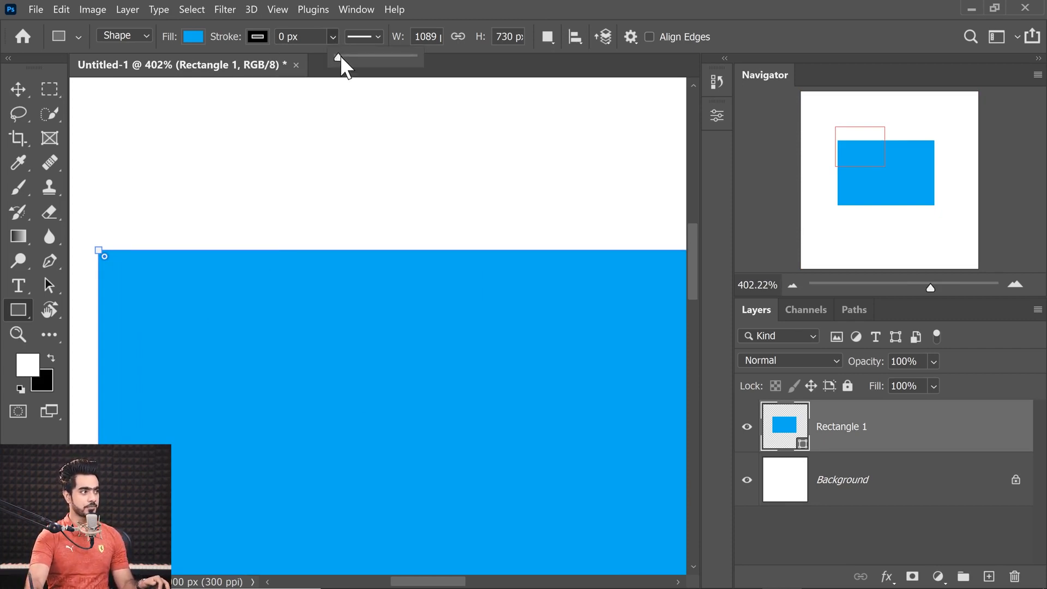
{"action": "left_click_drag", "start_coordinate": [341, 56], "coordinate": [357, 61]}
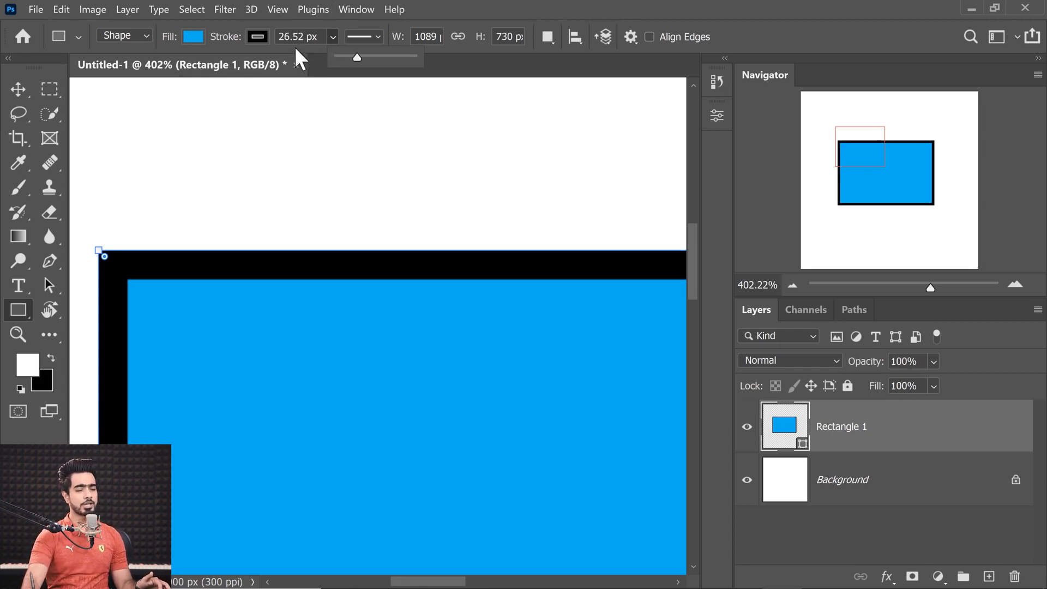
Try the dashed and dotted line styles on the rectangle's stroke, and return to the solid line.
{"action": "left_click", "coordinate": [374, 37]}
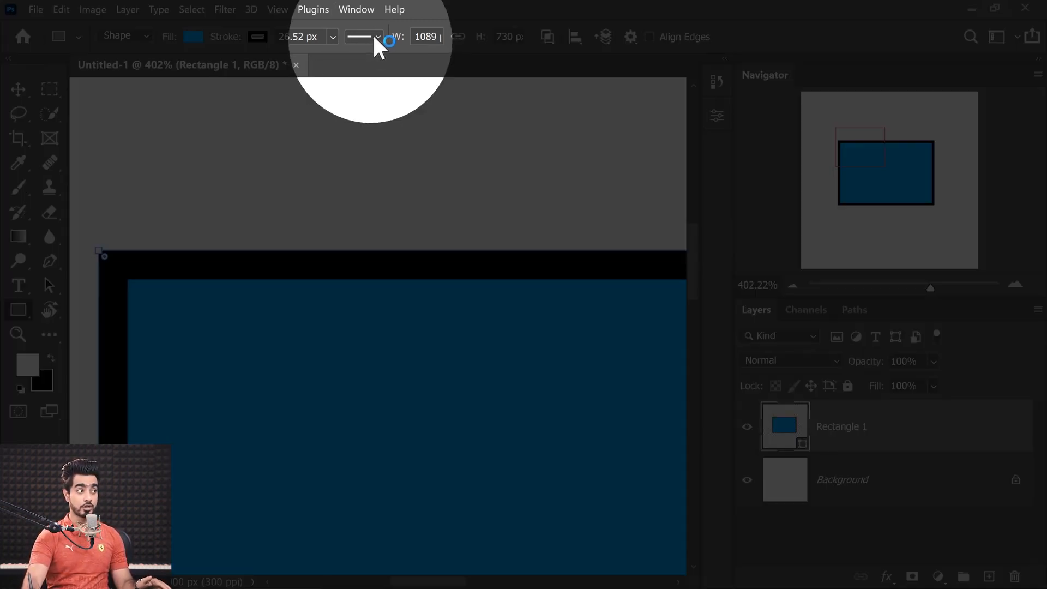
{"action": "left_click", "coordinate": [375, 36]}
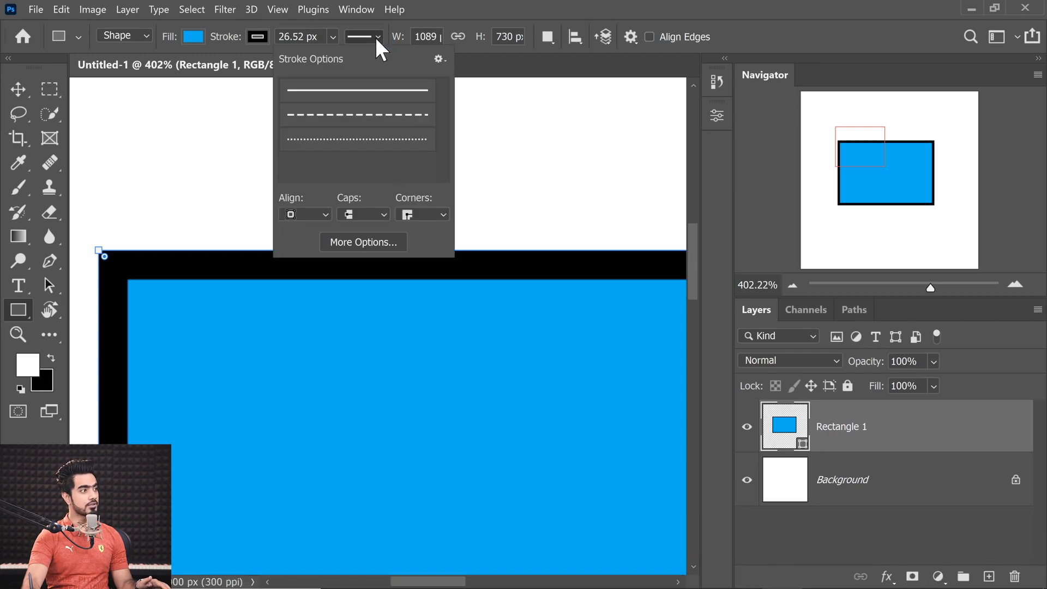
{"action": "left_click", "coordinate": [354, 115]}
{"action": "left_click", "coordinate": [351, 139]}
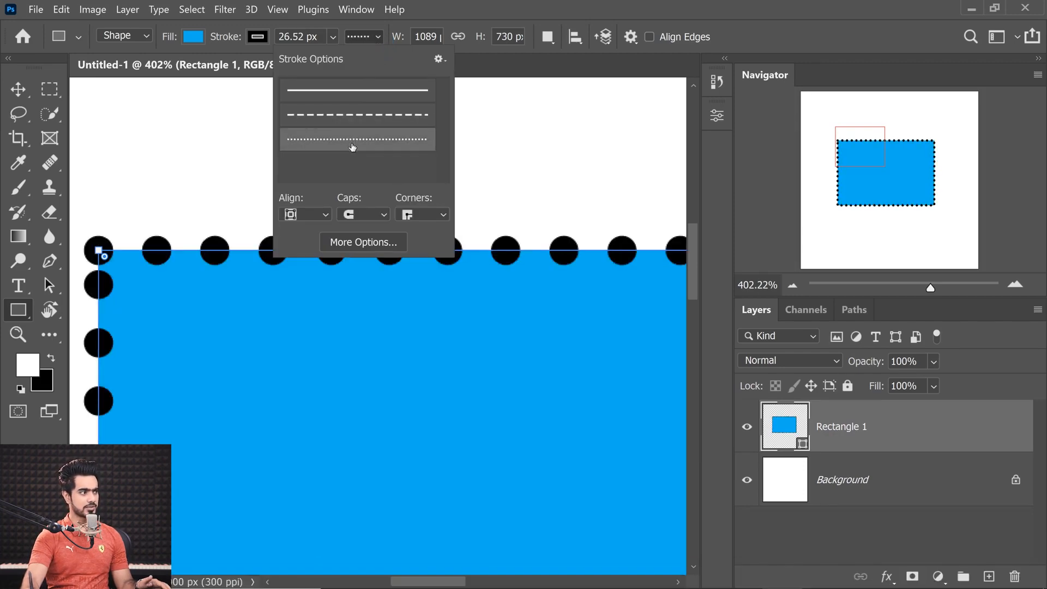
{"action": "left_click", "coordinate": [350, 93]}
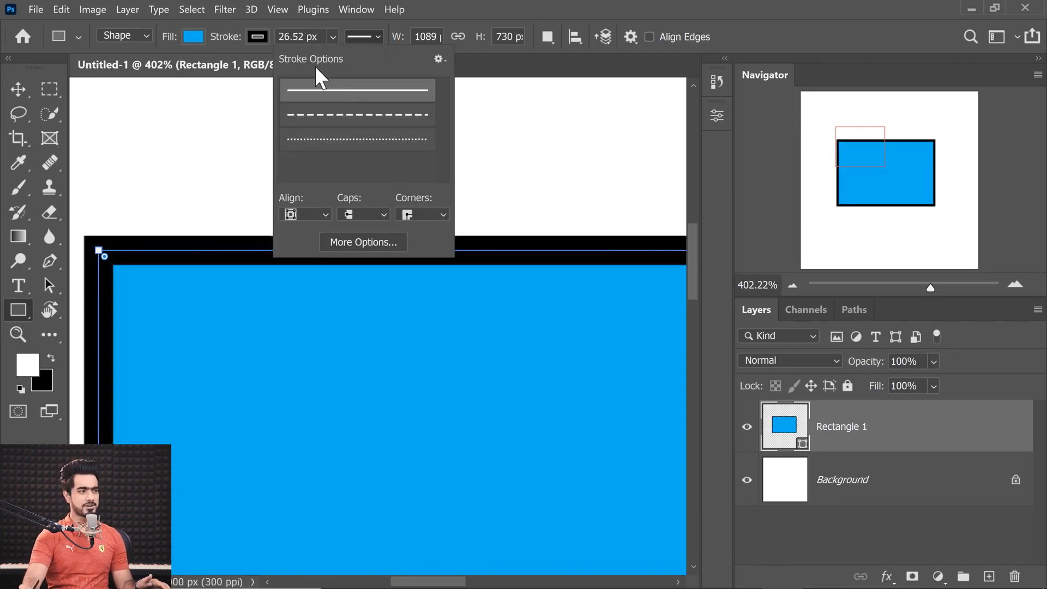
Compare inside, outside and centre alignment of the rectangle's stroke, and leave the stroke aligned inside the path.
{"action": "left_click", "coordinate": [304, 214]}
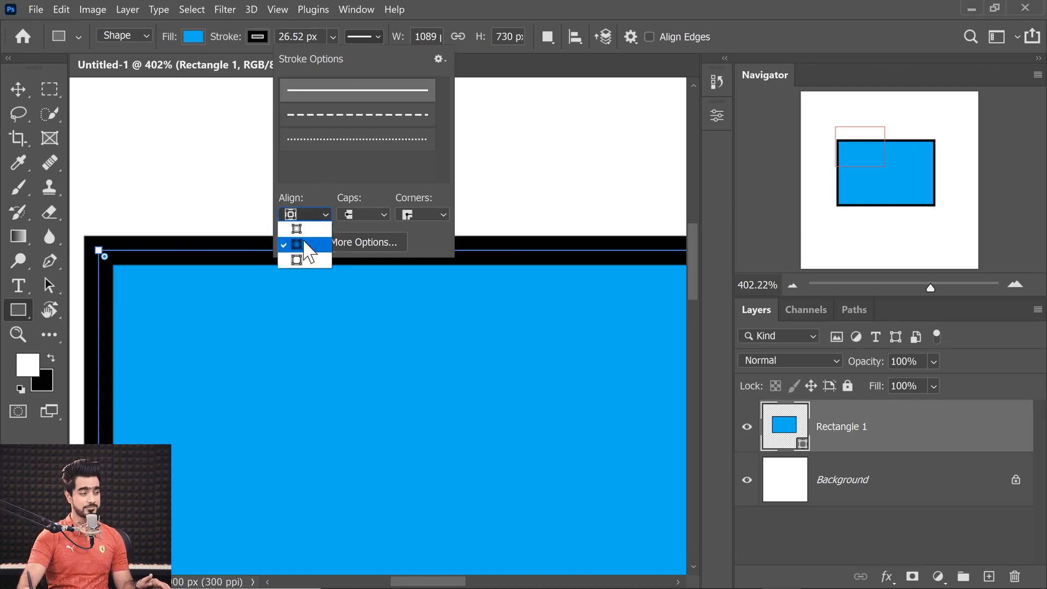
{"action": "left_click", "coordinate": [303, 232]}
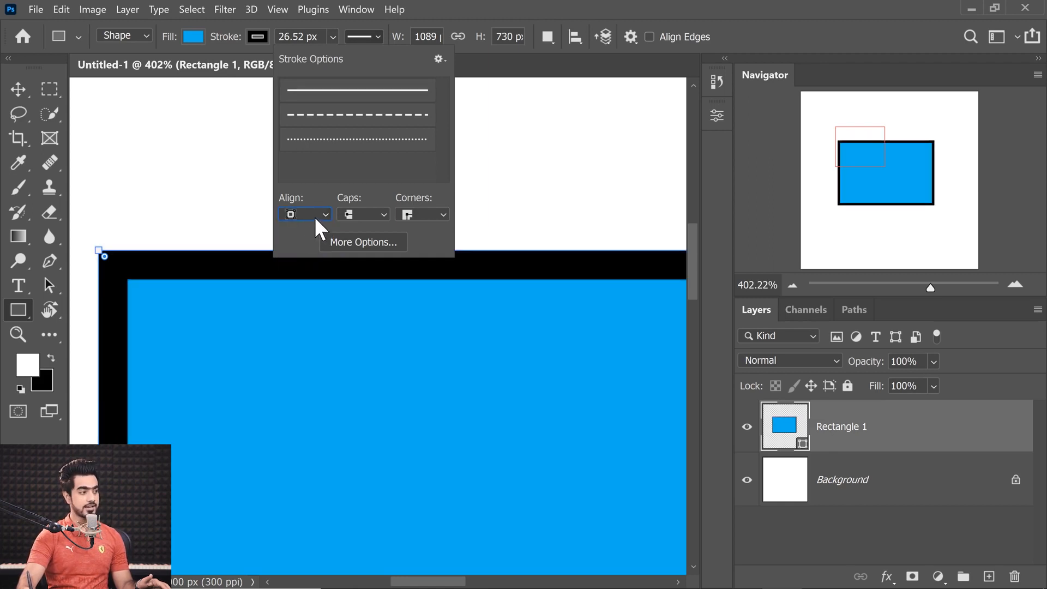
{"action": "left_click", "coordinate": [315, 214]}
{"action": "left_click", "coordinate": [295, 263]}
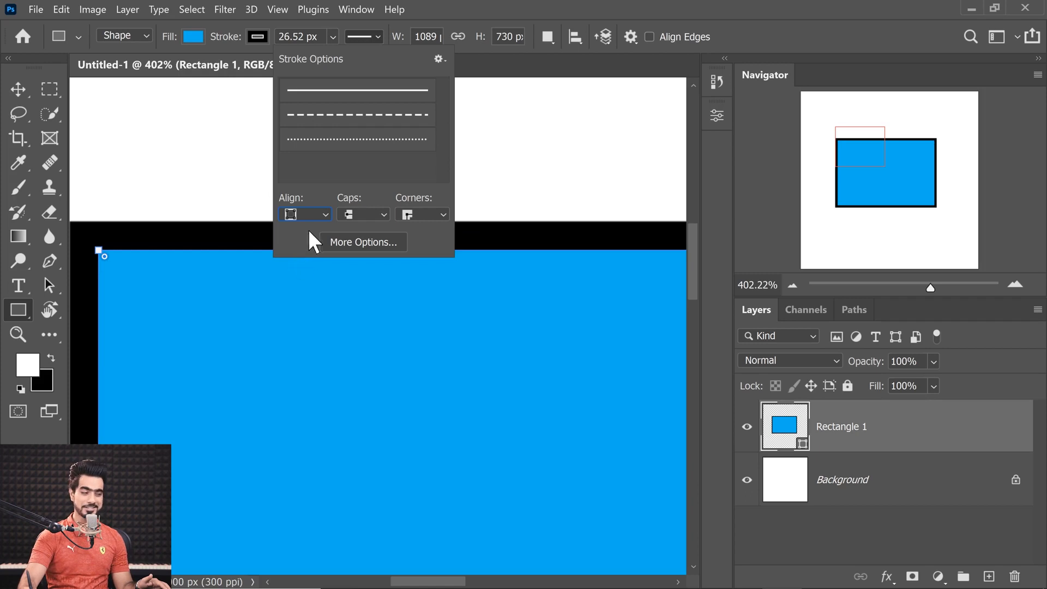
{"action": "left_click", "coordinate": [317, 215]}
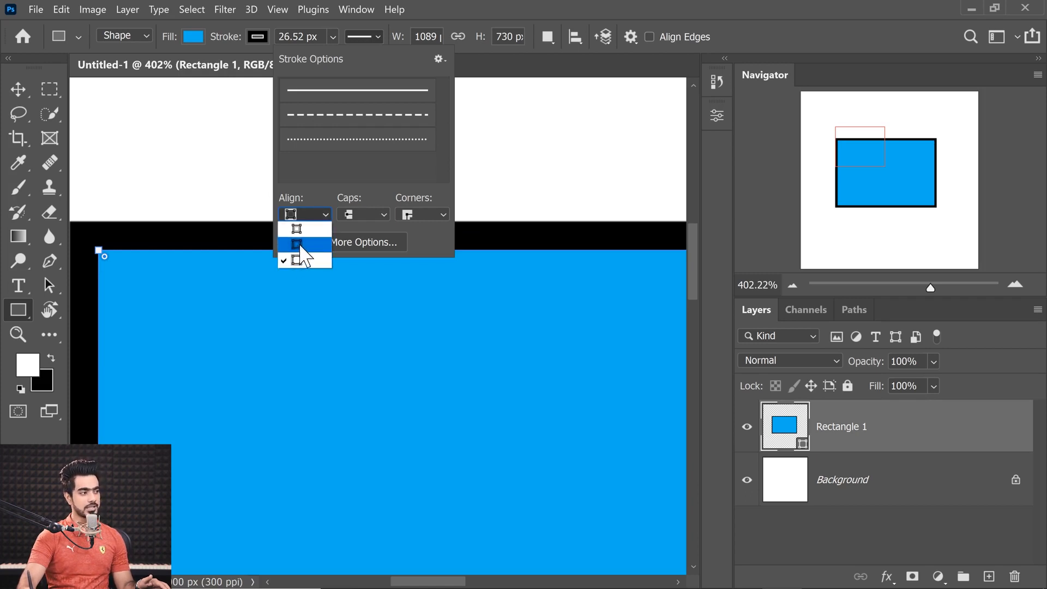
{"action": "left_click", "coordinate": [303, 245]}
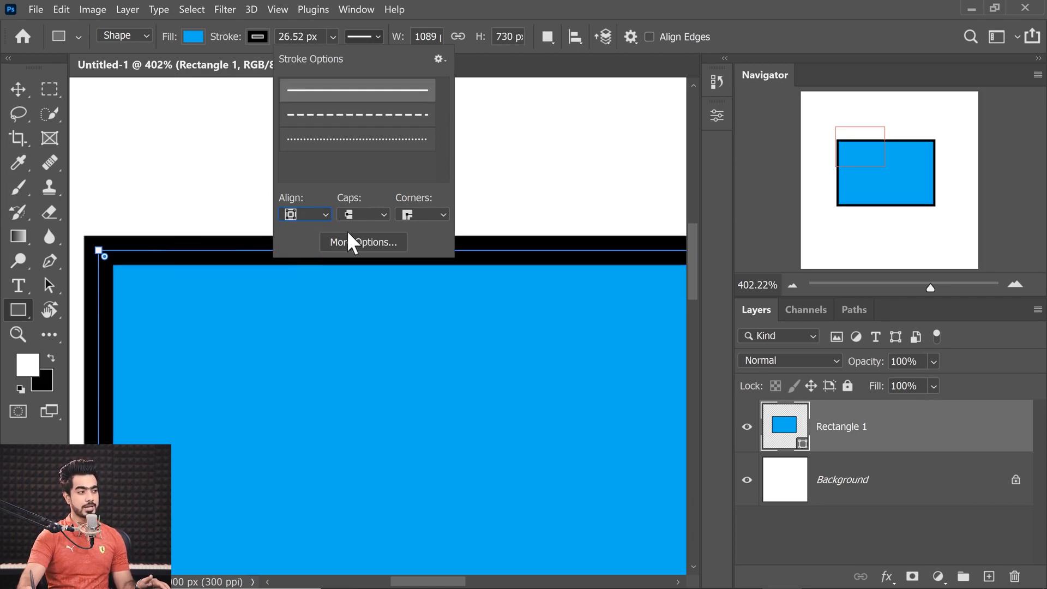
{"action": "left_click", "coordinate": [318, 215]}
{"action": "left_click", "coordinate": [315, 228]}
{"action": "left_click", "coordinate": [301, 215]}
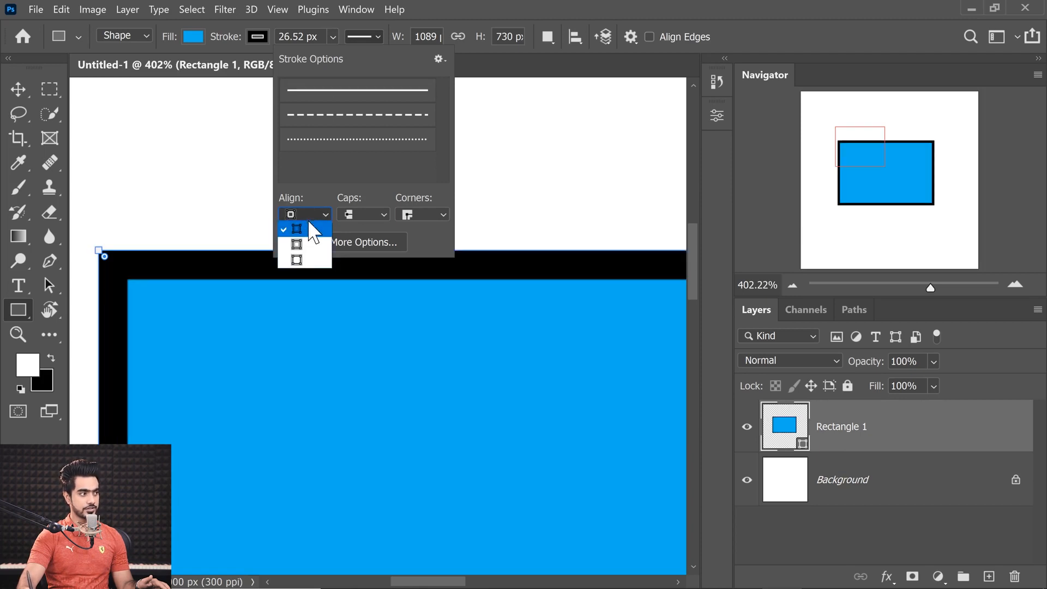
{"action": "left_click", "coordinate": [297, 262]}
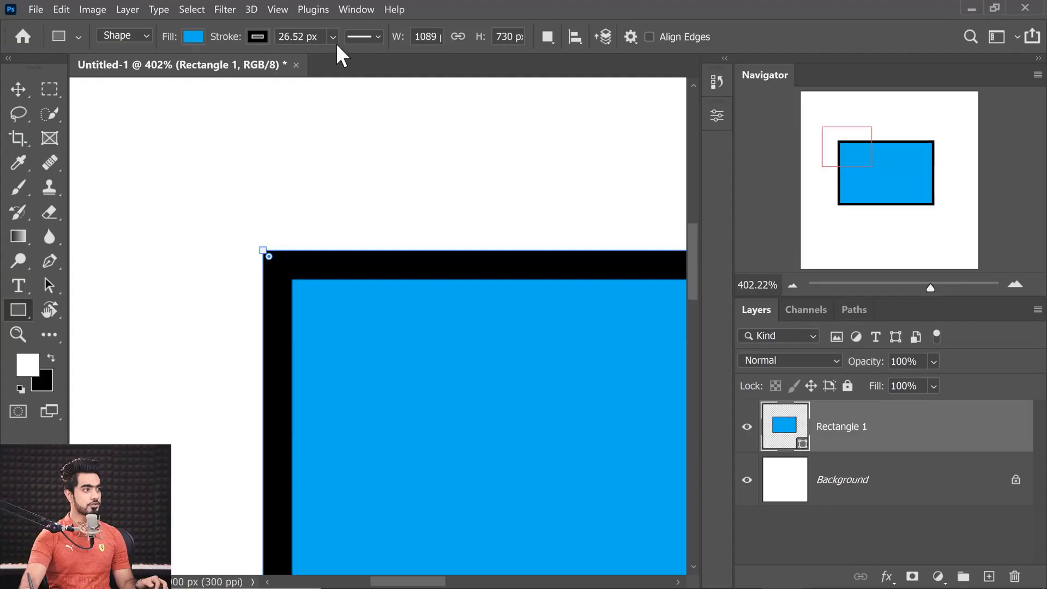
Switch the corners of the rectangle's stroke between round and miter, and leave them round.
{"action": "left_click", "coordinate": [364, 37]}
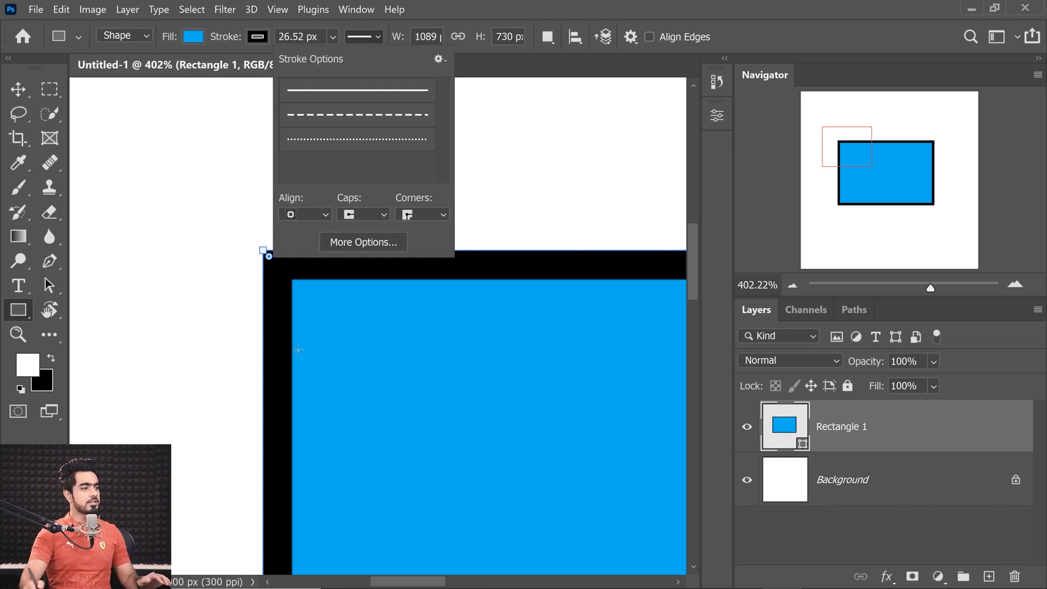
{"action": "left_click", "coordinate": [426, 214]}
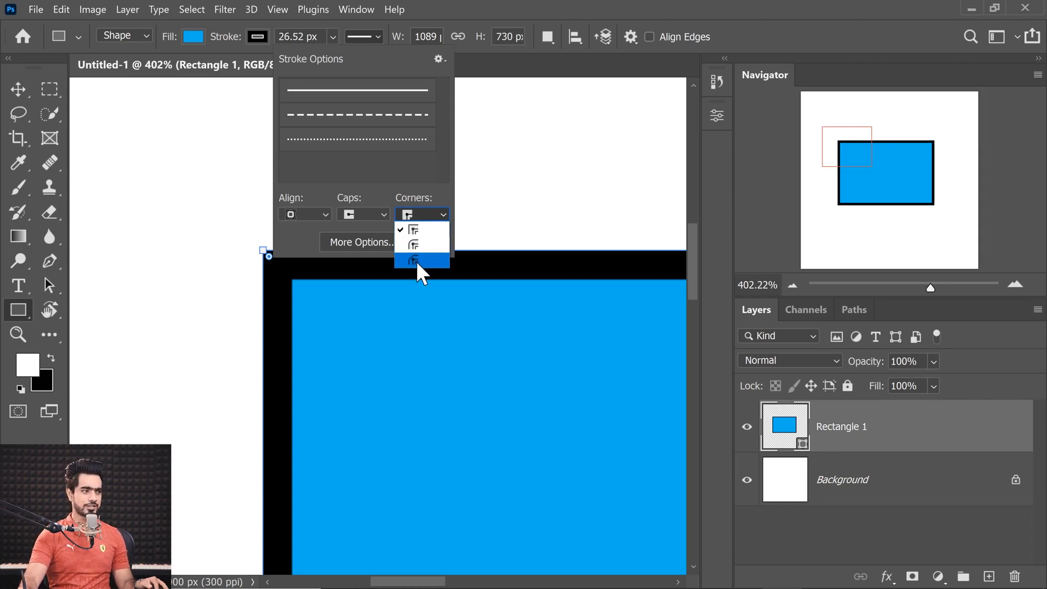
{"action": "left_click", "coordinate": [415, 246]}
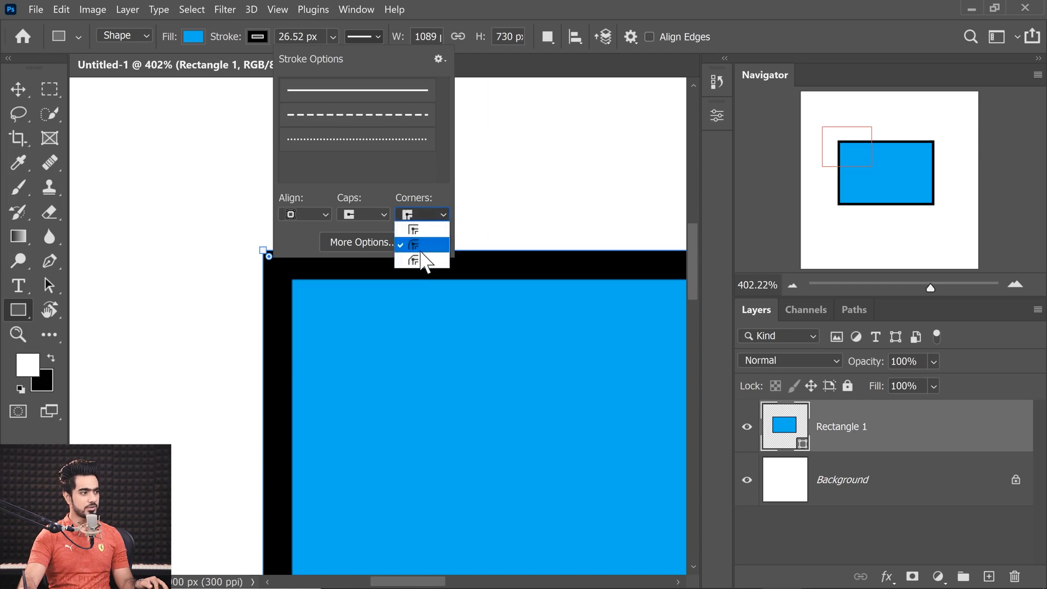
{"action": "left_click", "coordinate": [423, 214]}
{"action": "left_click", "coordinate": [424, 230]}
{"action": "left_click", "coordinate": [425, 216]}
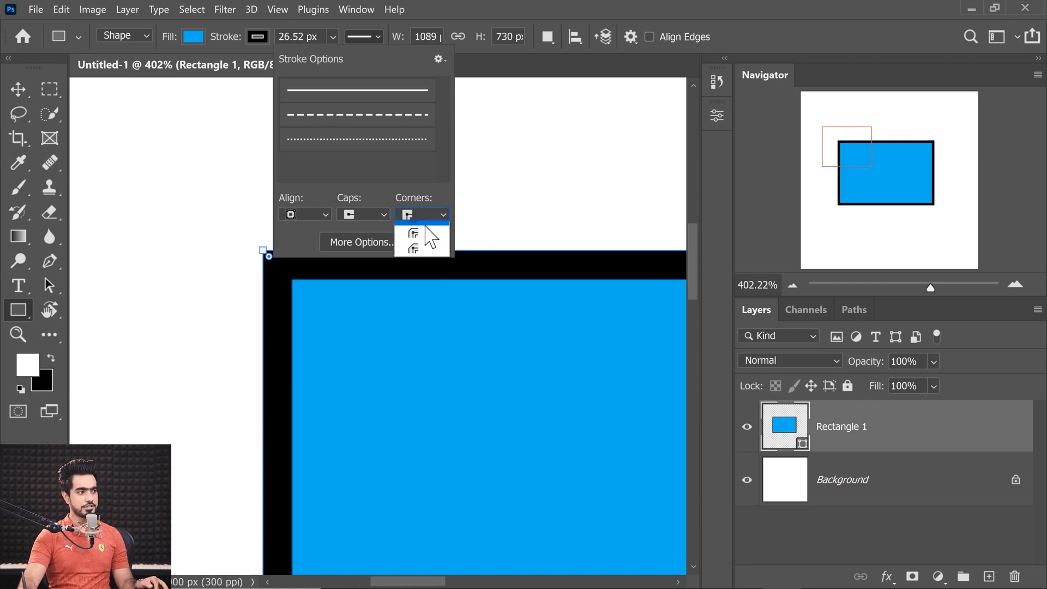
{"action": "left_click", "coordinate": [425, 246]}
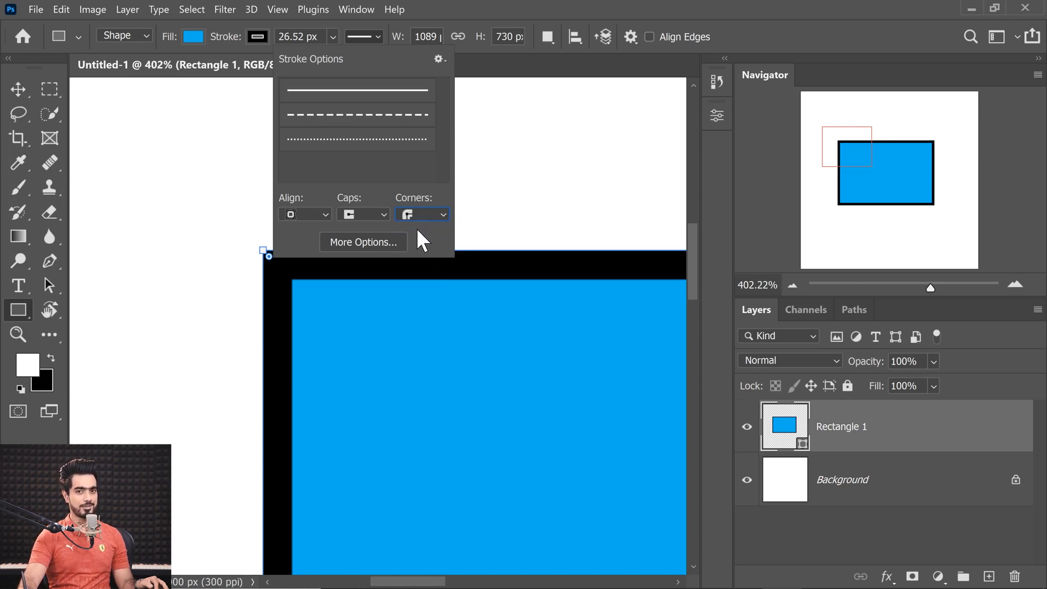
Compare centre and outside alignment with the round stroke corners, and leave the rectangle's stroke aligned outside the path.
{"action": "left_click", "coordinate": [308, 218]}
{"action": "left_click", "coordinate": [310, 254]}
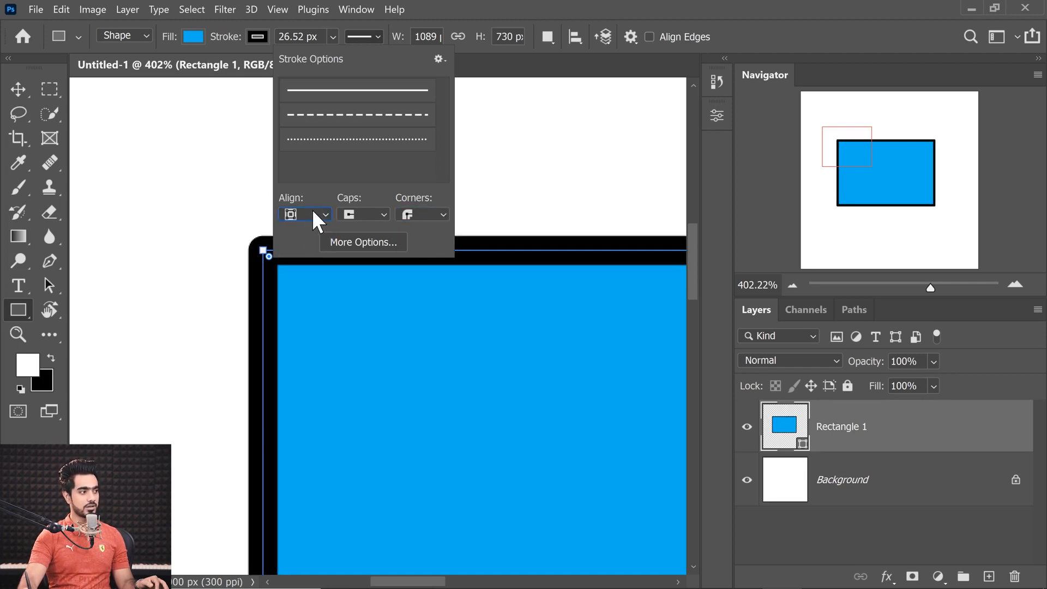
{"action": "left_click", "coordinate": [313, 214]}
{"action": "left_click", "coordinate": [304, 261]}
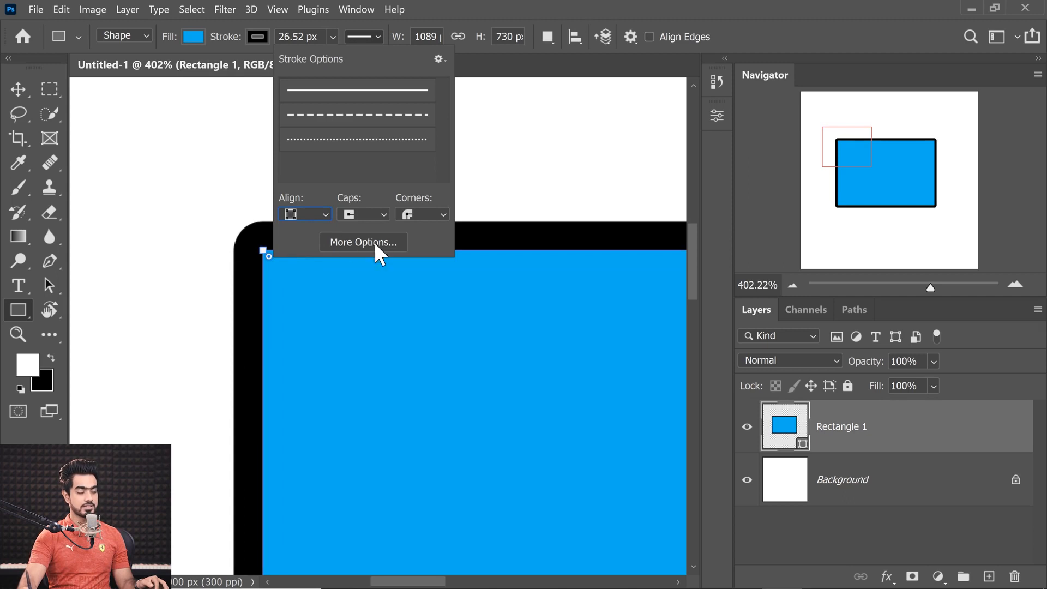
Try bevelled corners on the rectangle's outside stroke, and set the corners back to miter.
{"action": "left_click", "coordinate": [421, 214]}
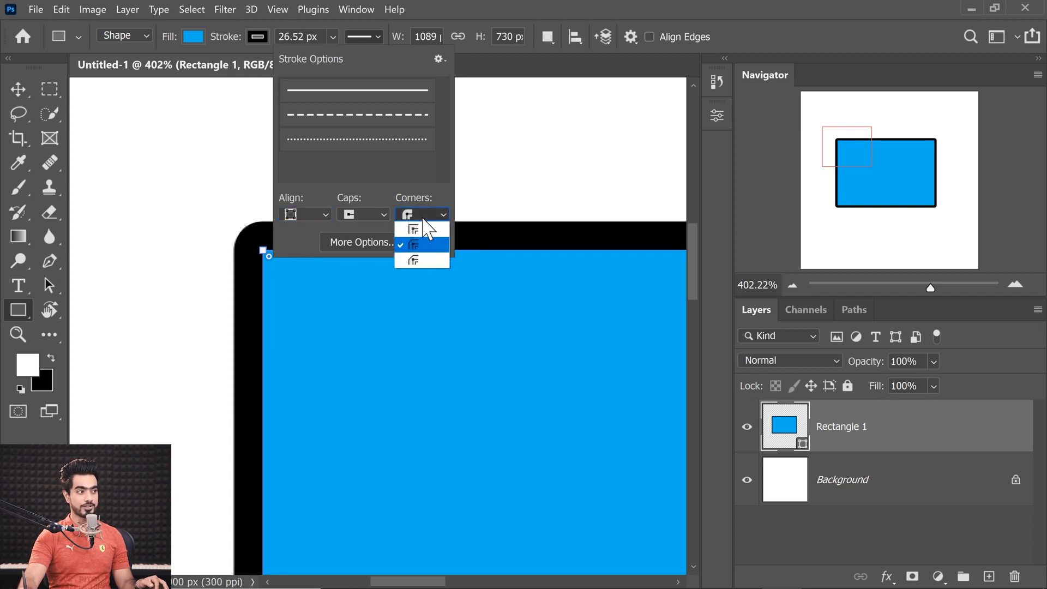
{"action": "left_click", "coordinate": [414, 260]}
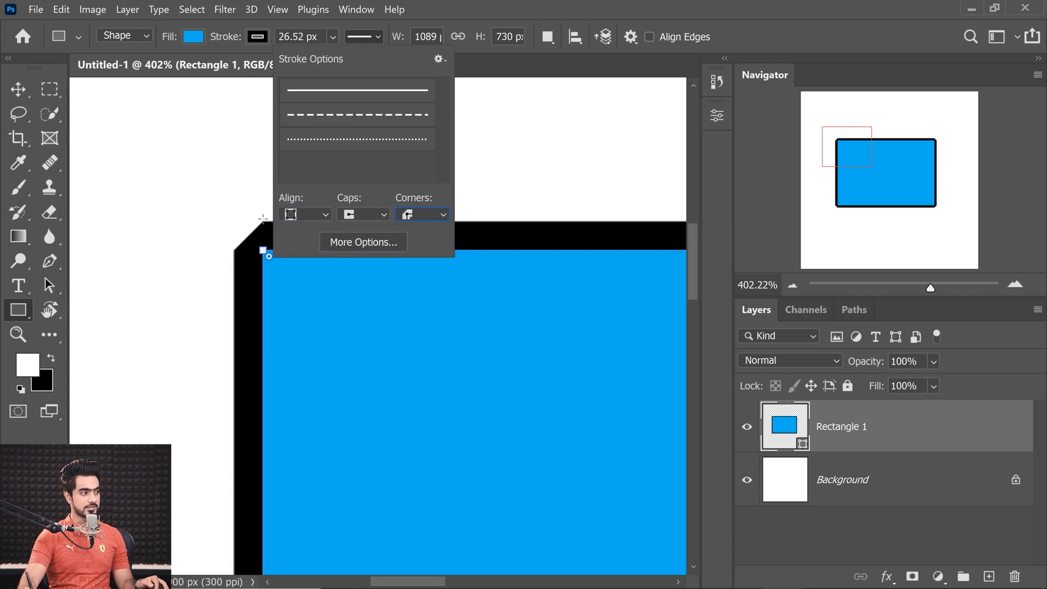
{"action": "left_click", "coordinate": [428, 216]}
{"action": "left_click", "coordinate": [431, 229]}
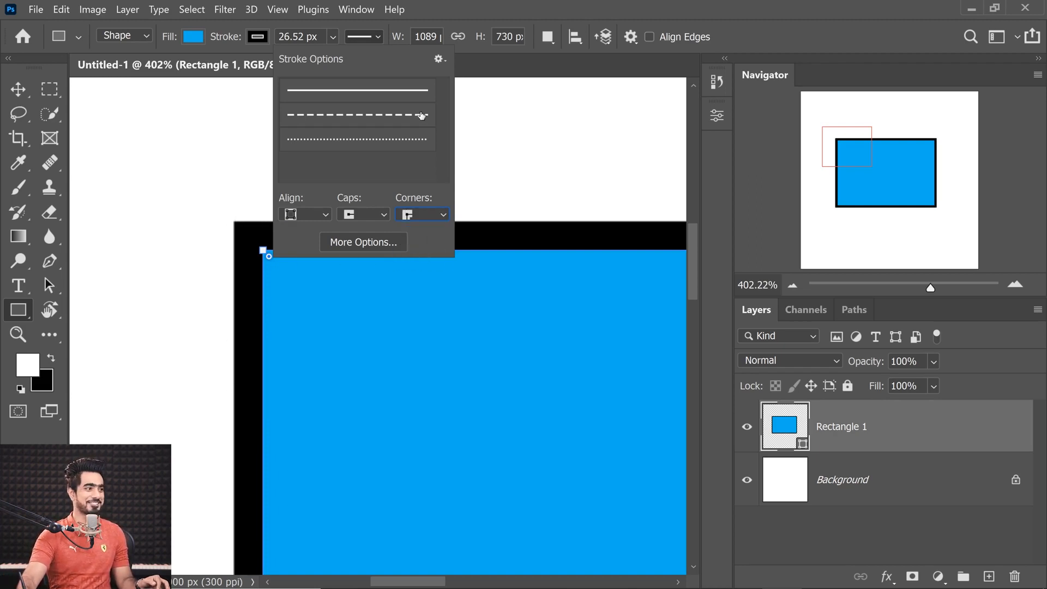
Enable a custom dashed line for the rectangle's stroke, with a dash of 2 and a gap of 2.
{"action": "left_click", "coordinate": [375, 244]}
{"action": "left_click_drag", "start_coordinate": [463, 127], "coordinate": [561, 165]}
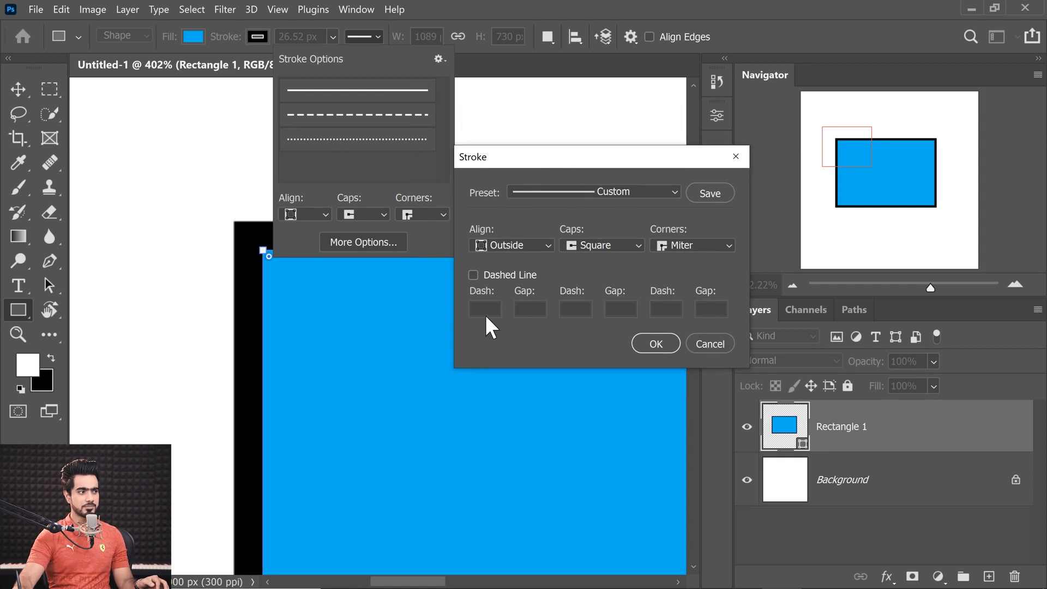
{"action": "left_click", "coordinate": [473, 275]}
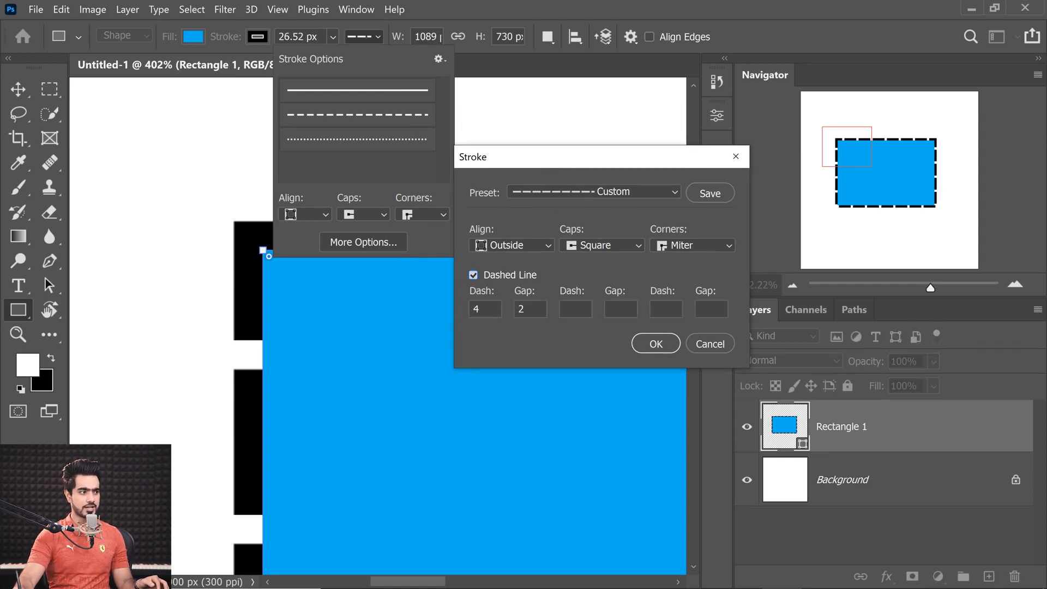
{"action": "double_click", "coordinate": [473, 313]}
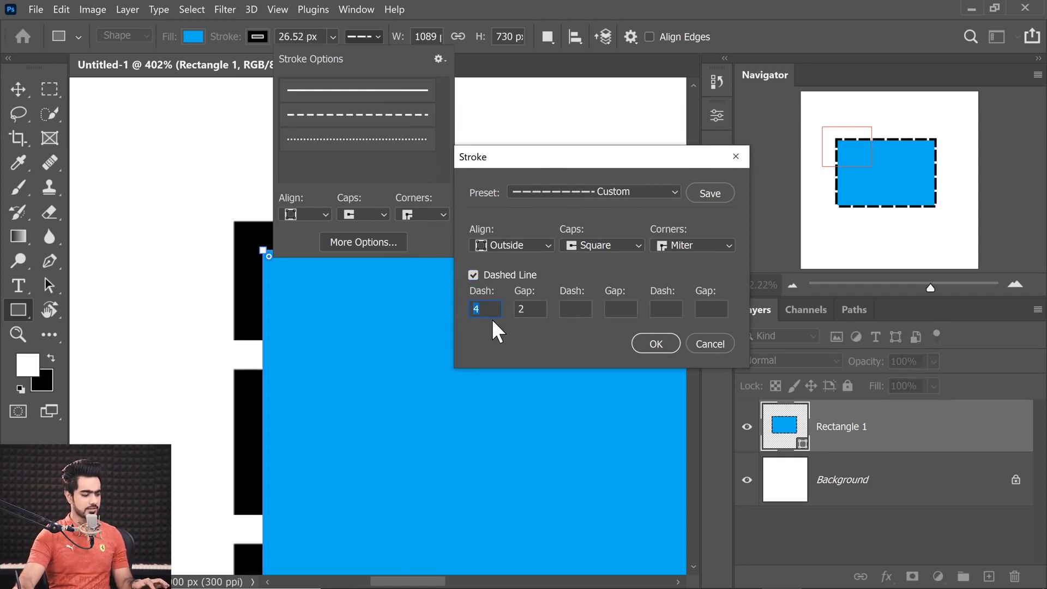
{"action": "type", "text": "2"}
{"action": "key", "text": "Tab"}
{"action": "key", "text": "Tab"}
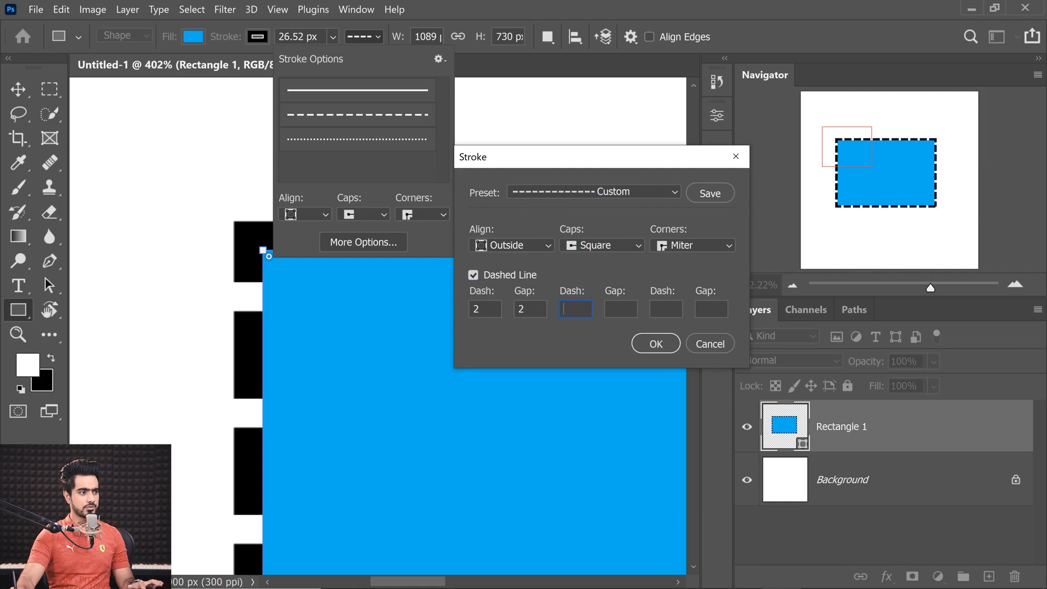
Extend the dash pattern with dash 4, gap 2 and dash 2, then discard it and return to the solid line.
{"action": "type", "text": "4"}
{"action": "key", "text": "Tab"}
{"action": "type", "text": "2"}
{"action": "key", "text": "Tab"}
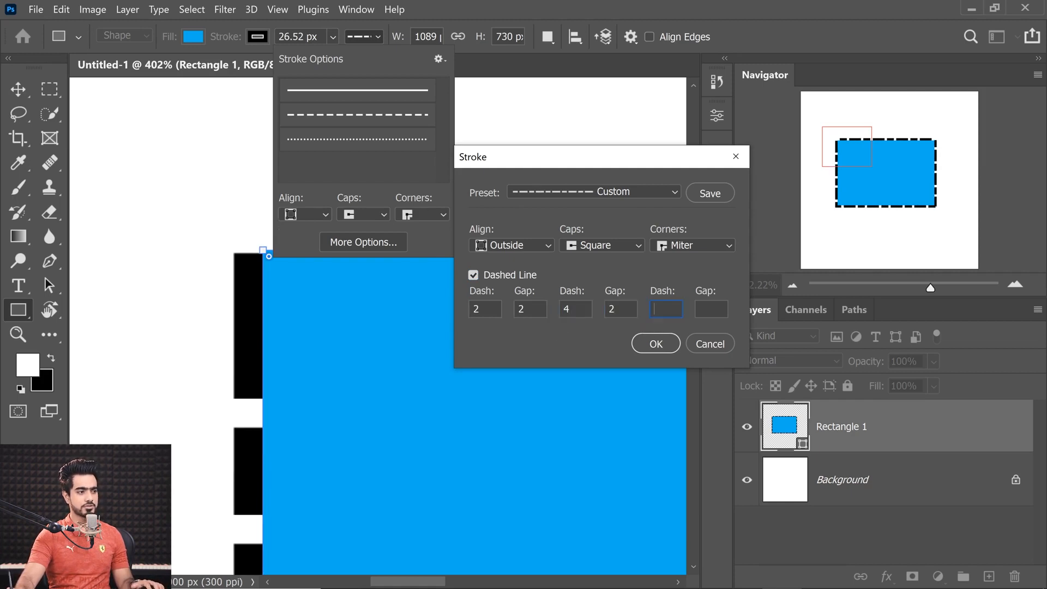
{"action": "type", "text": "2"}
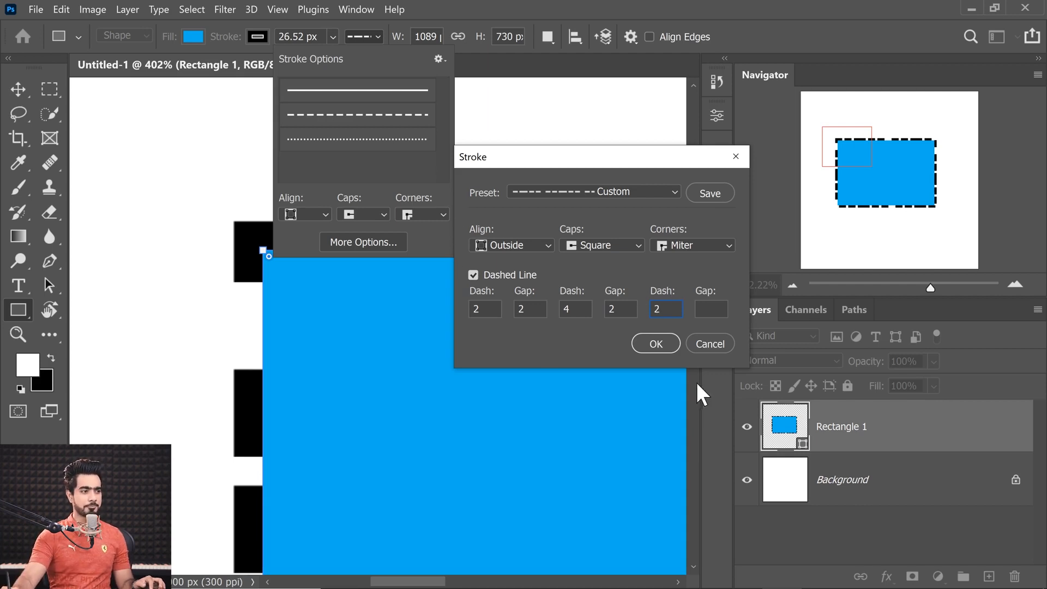
{"action": "left_click", "coordinate": [710, 344]}
{"action": "left_click", "coordinate": [339, 93]}
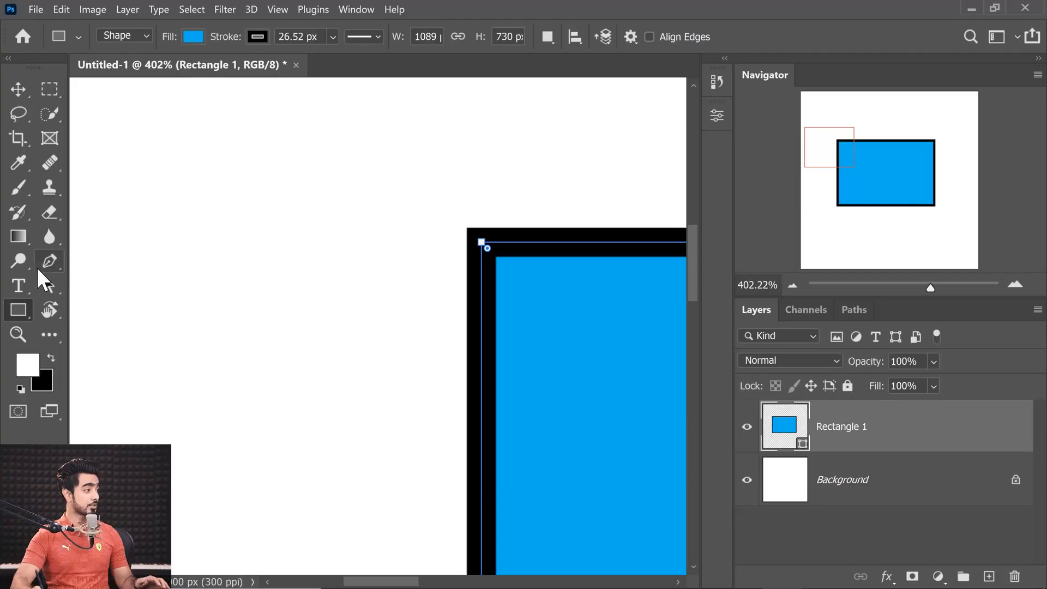
{"action": "left_click", "coordinate": [40, 268]}
{"action": "left_click", "coordinate": [290, 162]}
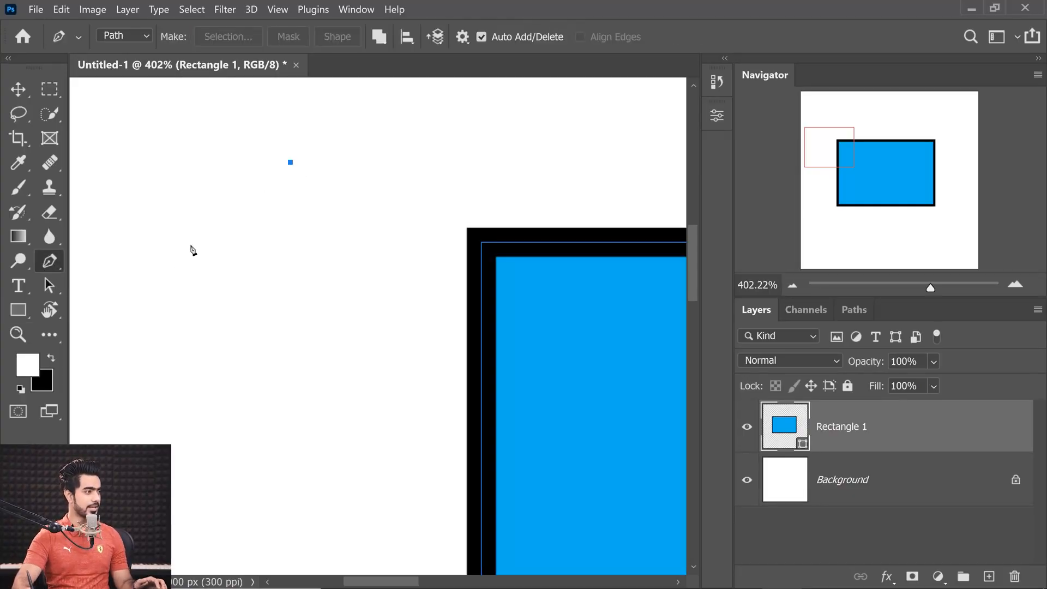
{"action": "left_click_drag", "start_coordinate": [186, 286], "coordinate": [186, 354]}
{"action": "left_click_drag", "start_coordinate": [251, 447], "coordinate": [231, 494]}
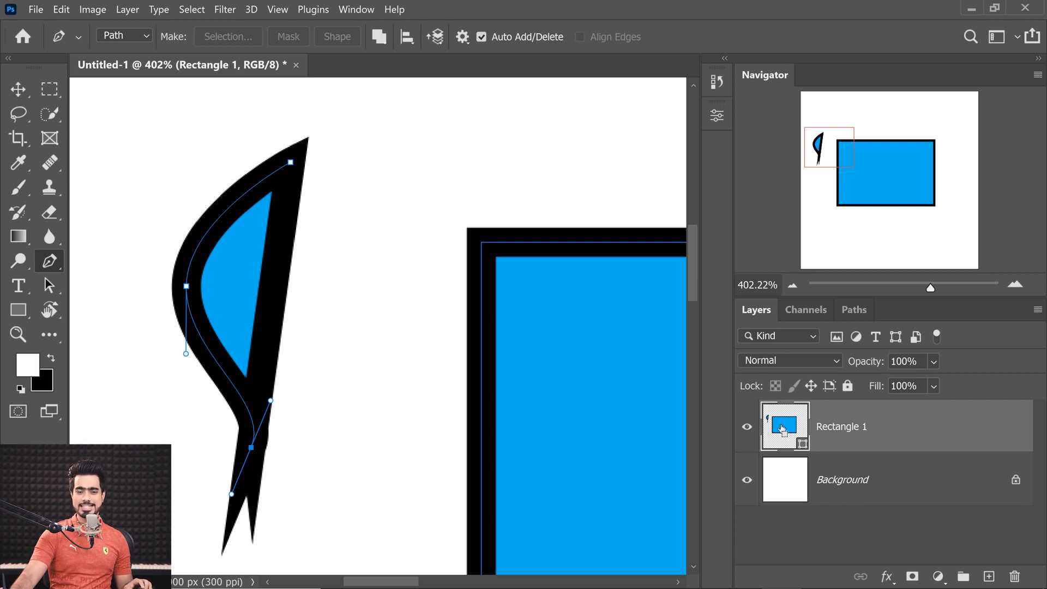
{"action": "key", "text": "ctrl+z"}
{"action": "key", "text": "ctrl+z"}
{"action": "key", "text": "ctrl+z"}
{"action": "key", "text": "ctrl+z"}
{"action": "key", "text": "ctrl+z"}
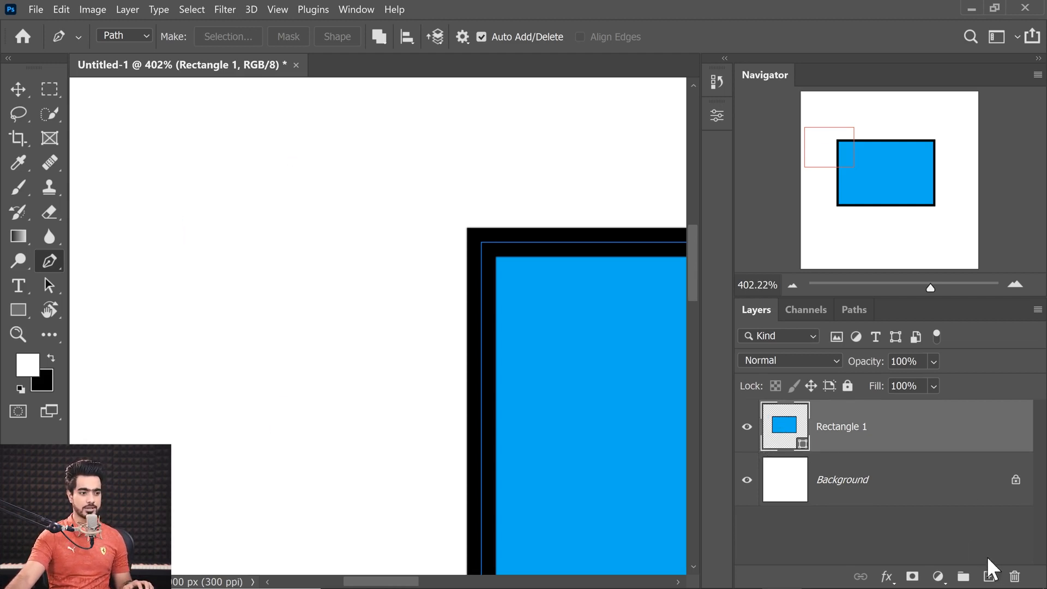
Add a new layer and draw an open S-shaped path of three points beside the rectangle with the Pen tool.
{"action": "left_click", "coordinate": [989, 577]}
{"action": "left_click", "coordinate": [274, 158]}
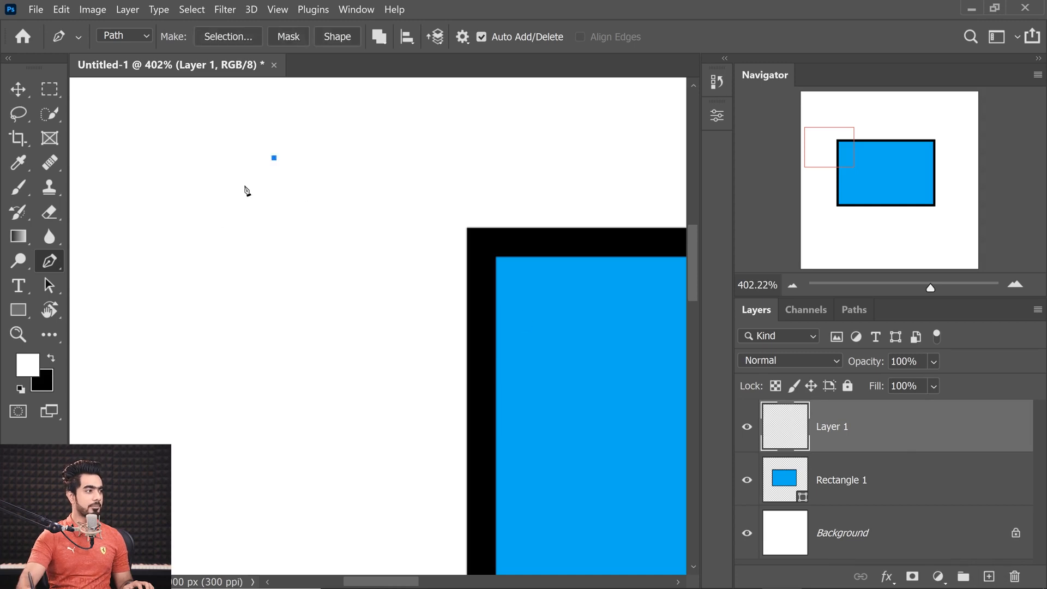
{"action": "left_click_drag", "start_coordinate": [201, 318], "coordinate": [211, 406]}
{"action": "left_click_drag", "start_coordinate": [304, 504], "coordinate": [276, 553]}
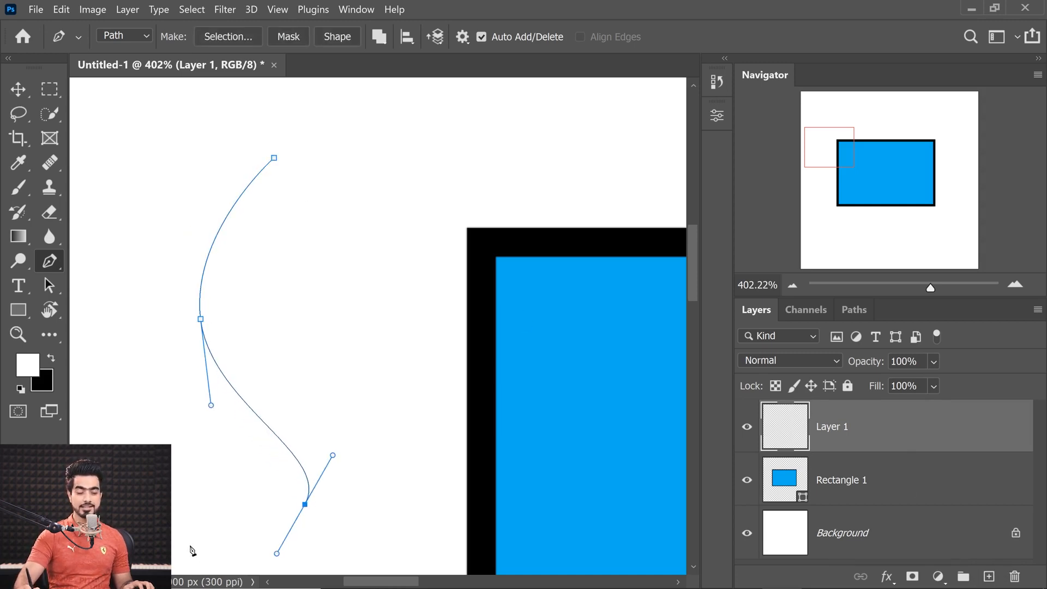
Create a Solid Color fill layer from the S-shaped path, using a bright red.
{"action": "left_click", "coordinate": [939, 577]}
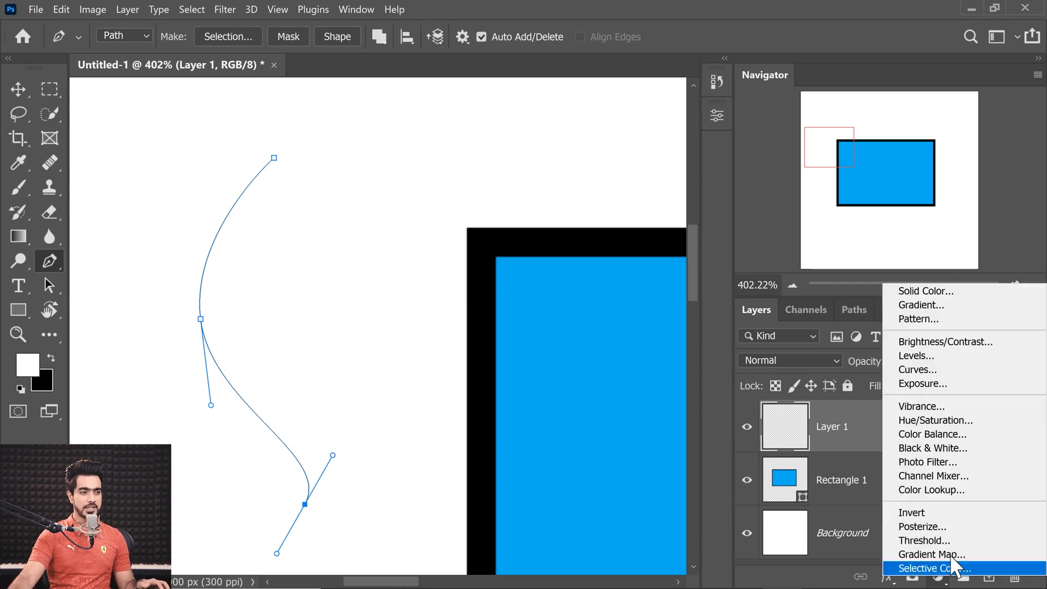
{"action": "left_click", "coordinate": [910, 291]}
{"action": "left_click", "coordinate": [725, 374]}
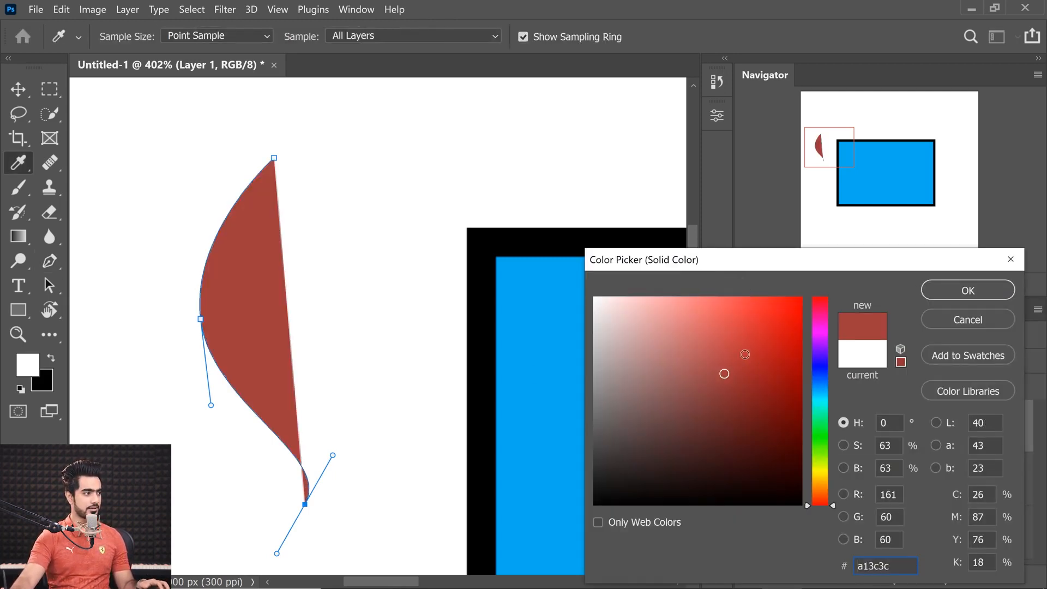
{"action": "left_click_drag", "start_coordinate": [745, 355], "coordinate": [744, 344]}
{"action": "left_click", "coordinate": [968, 291]}
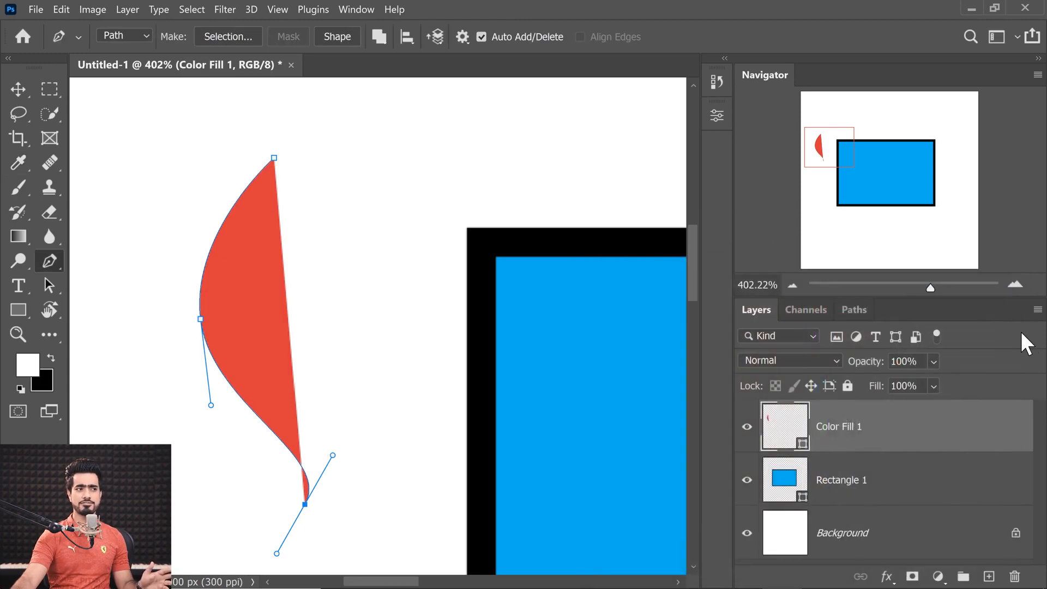
Remove the red fill from the S-shaped curve, using the Rectangle tool in Shape mode.
{"action": "left_click", "coordinate": [18, 310]}
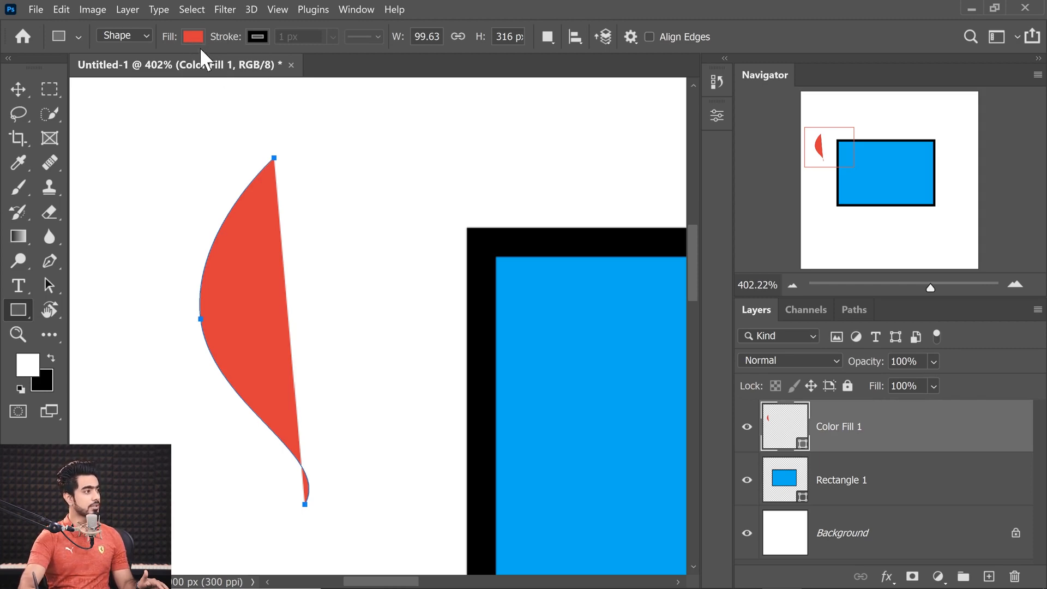
{"action": "left_click", "coordinate": [143, 35]}
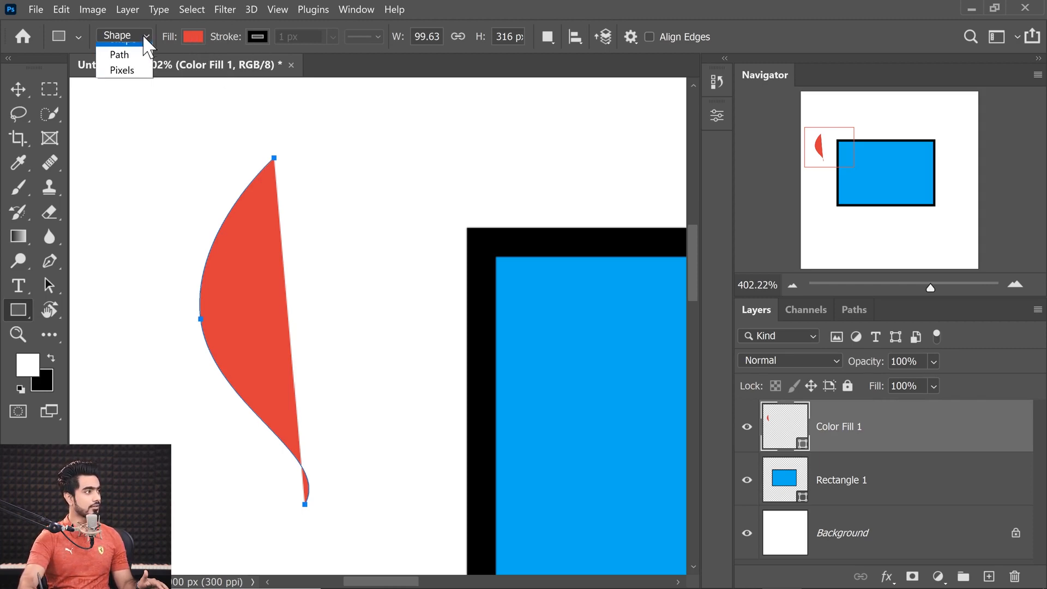
{"action": "left_click", "coordinate": [109, 59]}
{"action": "left_click", "coordinate": [142, 35]}
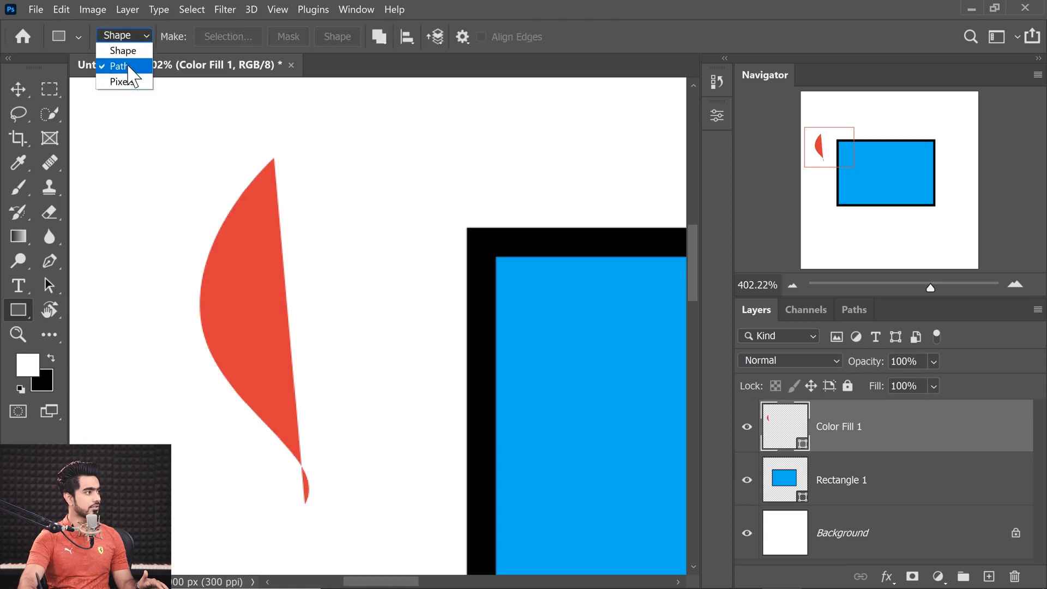
{"action": "left_click", "coordinate": [134, 48]}
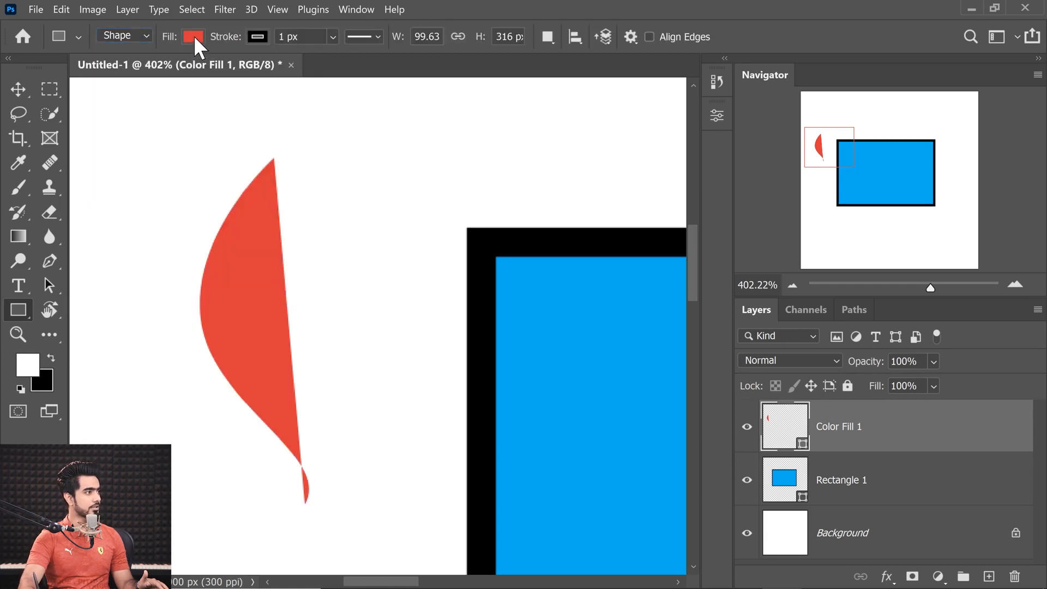
{"action": "left_click", "coordinate": [194, 36]}
{"action": "left_click", "coordinate": [100, 69]}
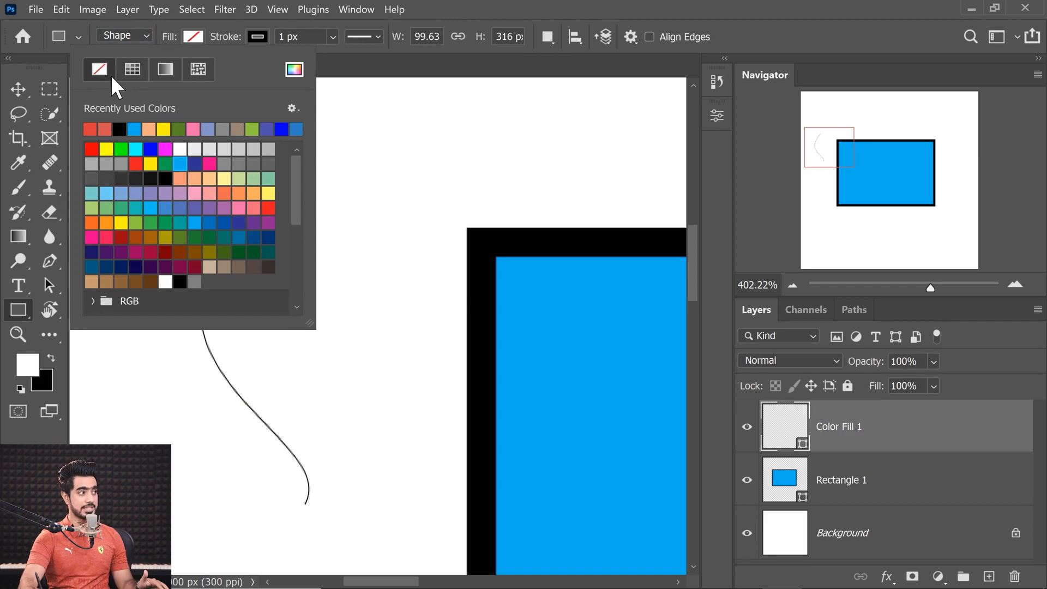
Set the stroke width of the S-shaped curve to 53.80 px.
{"action": "left_click", "coordinate": [259, 37]}
{"action": "left_click", "coordinate": [263, 36]}
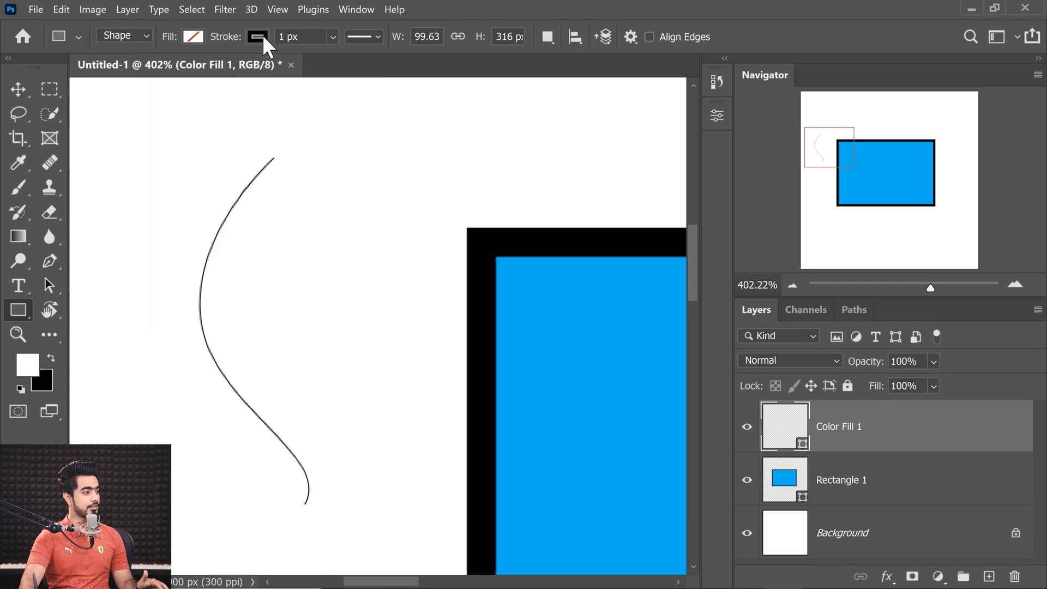
{"action": "left_click", "coordinate": [263, 35]}
{"action": "left_click", "coordinate": [262, 44]}
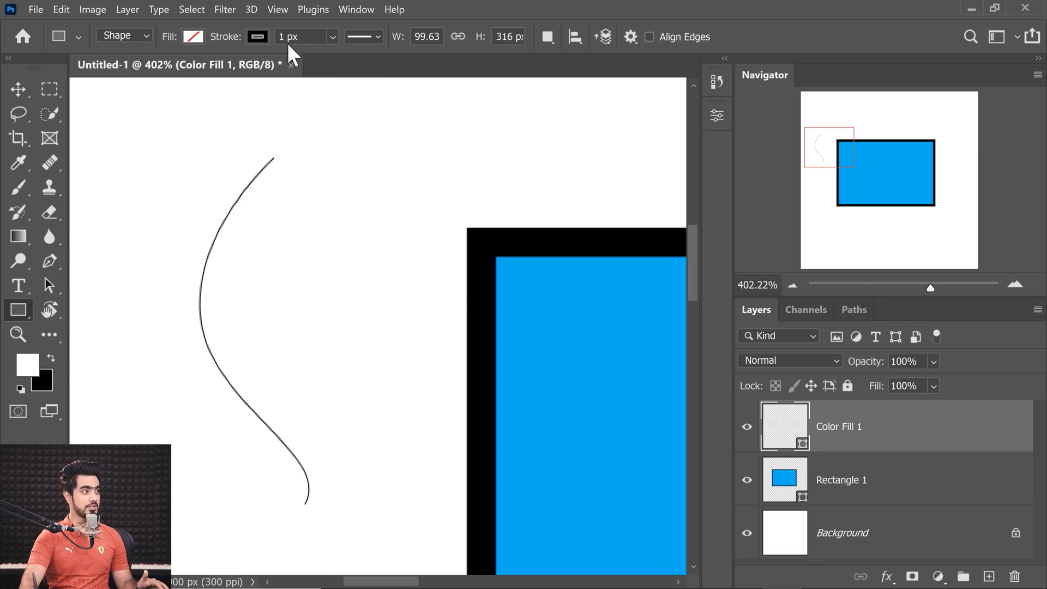
{"action": "left_click", "coordinate": [333, 37]}
{"action": "left_click_drag", "start_coordinate": [343, 63], "coordinate": [362, 56]}
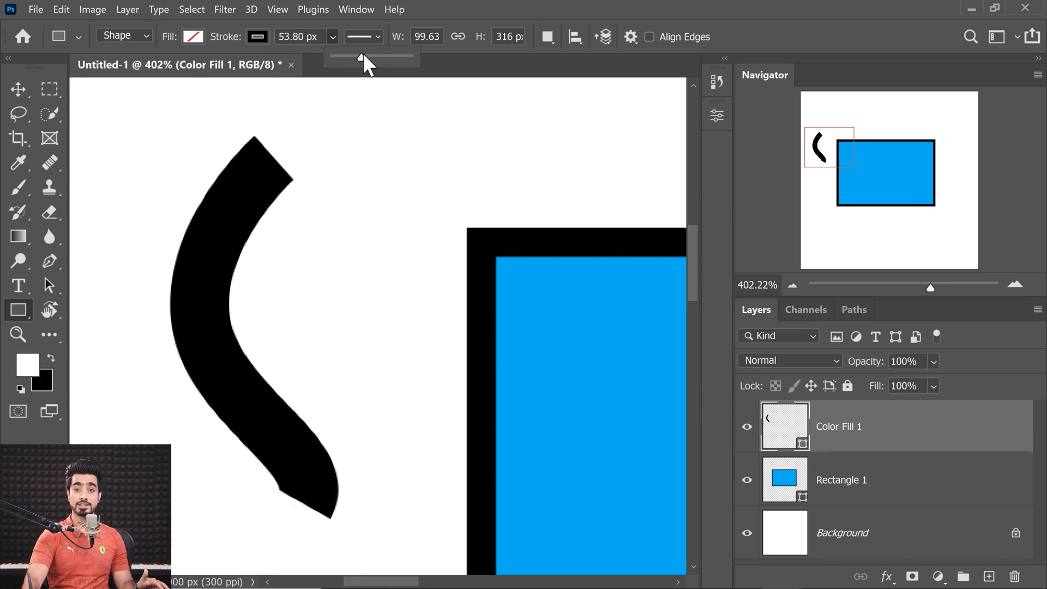
Display the shape path inside the S-shaped curve's thick stroke to examine where its ends lie.
{"action": "left_click", "coordinate": [376, 36]}
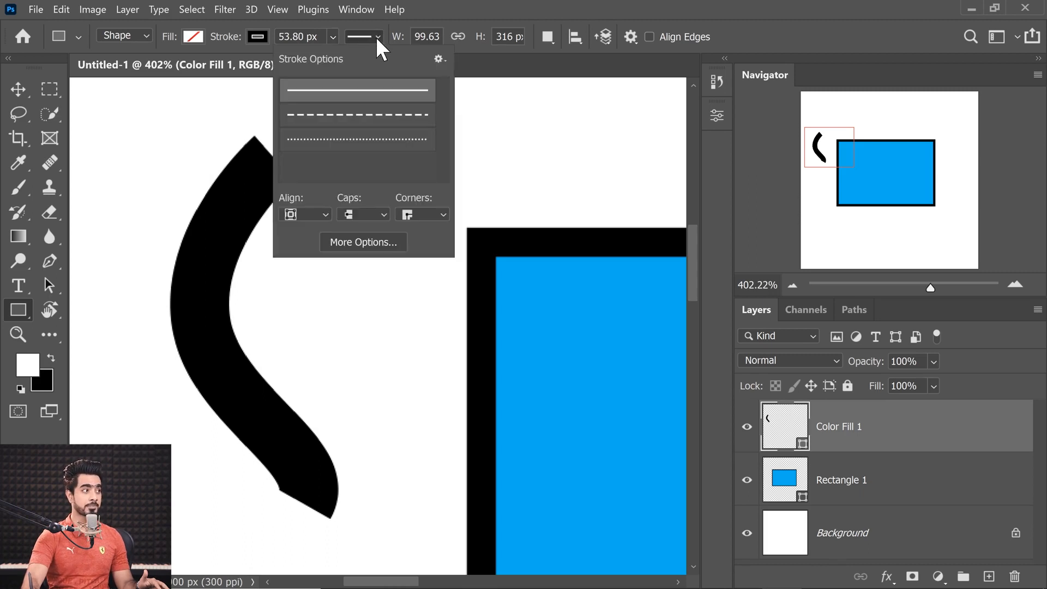
{"action": "left_click", "coordinate": [356, 213]}
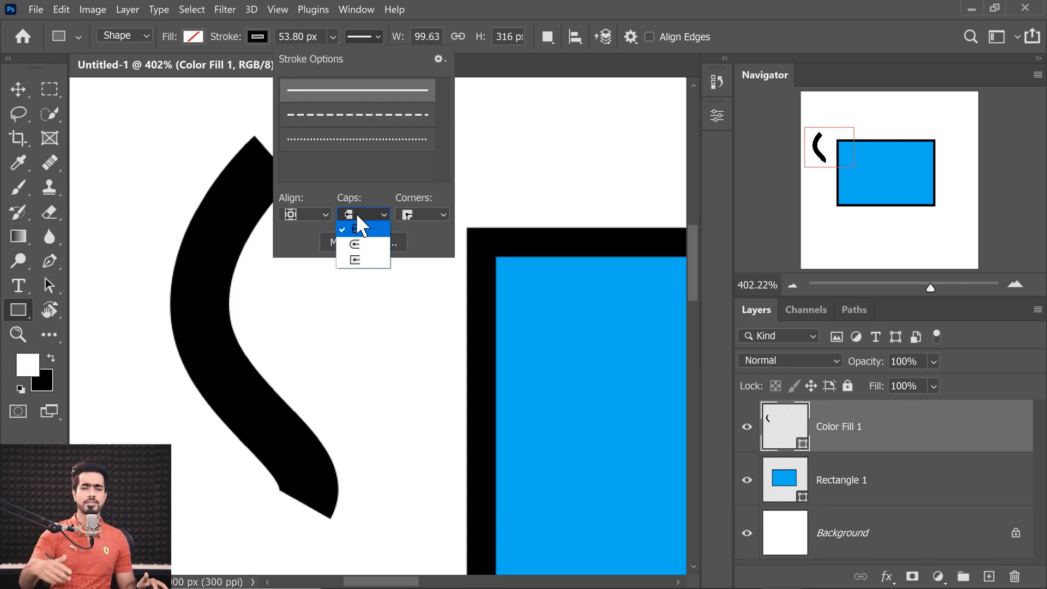
{"action": "left_click", "coordinate": [855, 312]}
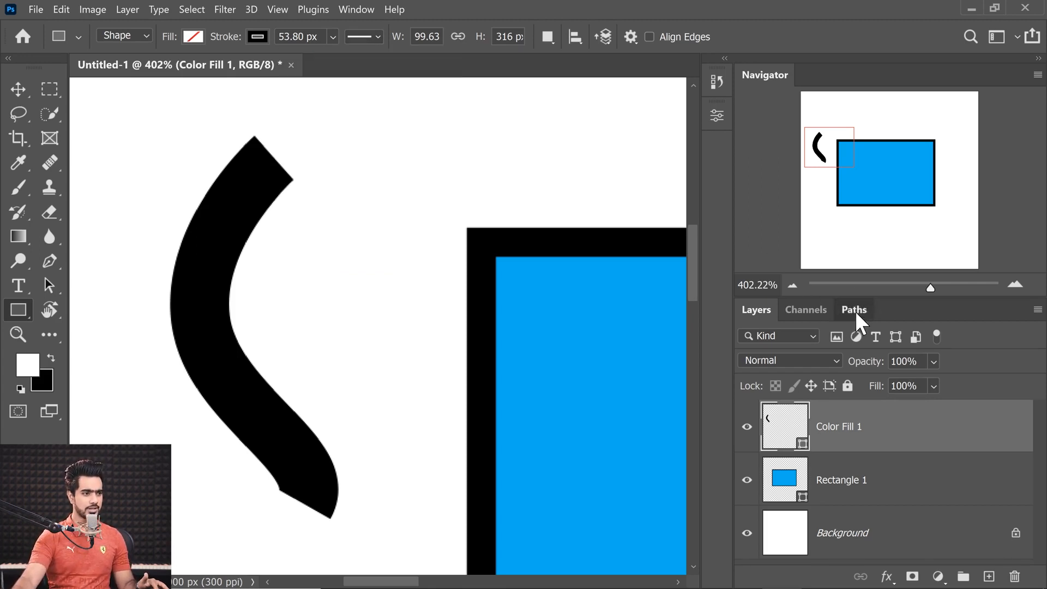
{"action": "left_click", "coordinate": [855, 310]}
{"action": "left_click", "coordinate": [789, 382]}
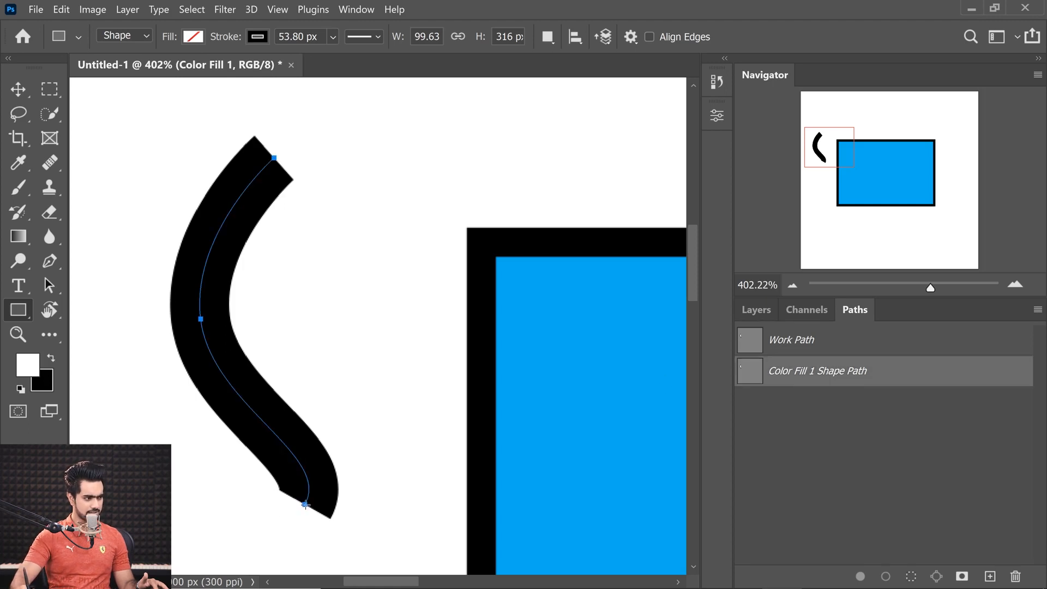
{"action": "left_click", "coordinate": [757, 310]}
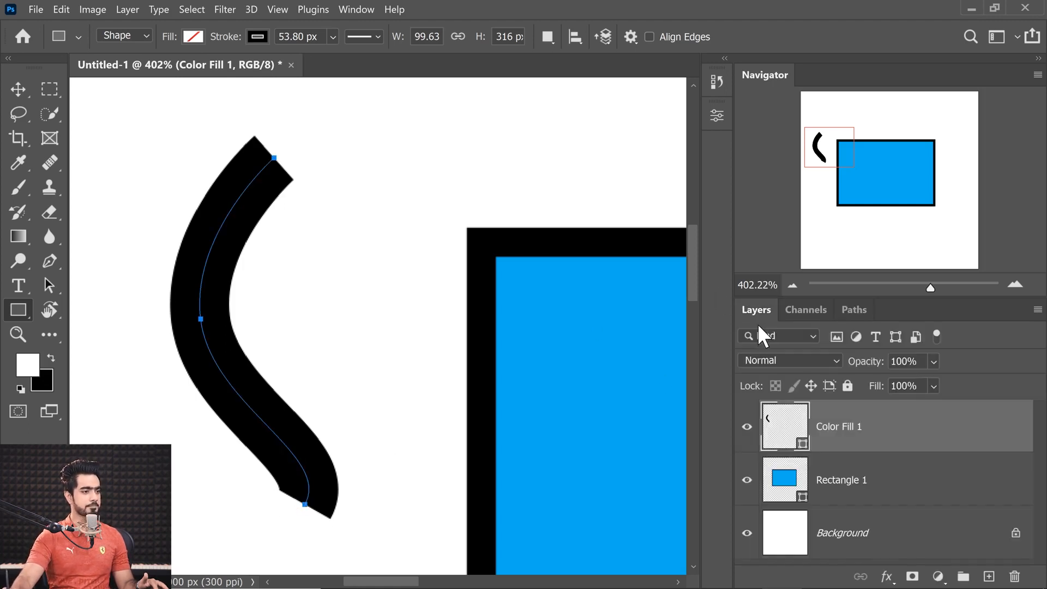
Set the stroke caps of the S-shaped curve to round.
{"action": "left_click", "coordinate": [376, 37]}
{"action": "left_click", "coordinate": [376, 215]}
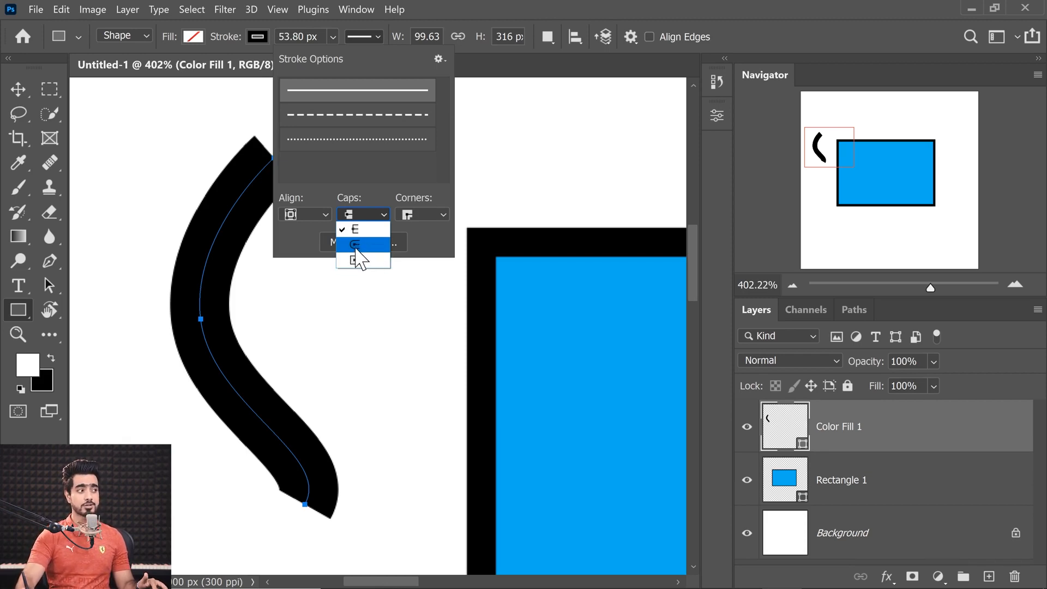
{"action": "left_click", "coordinate": [357, 245]}
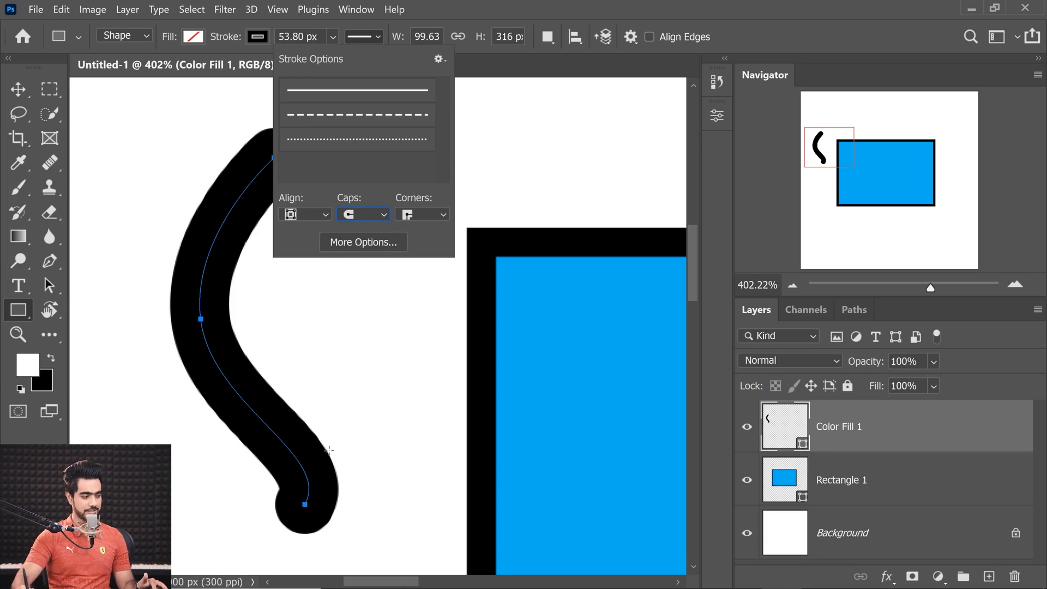
{"action": "left_click", "coordinate": [379, 38]}
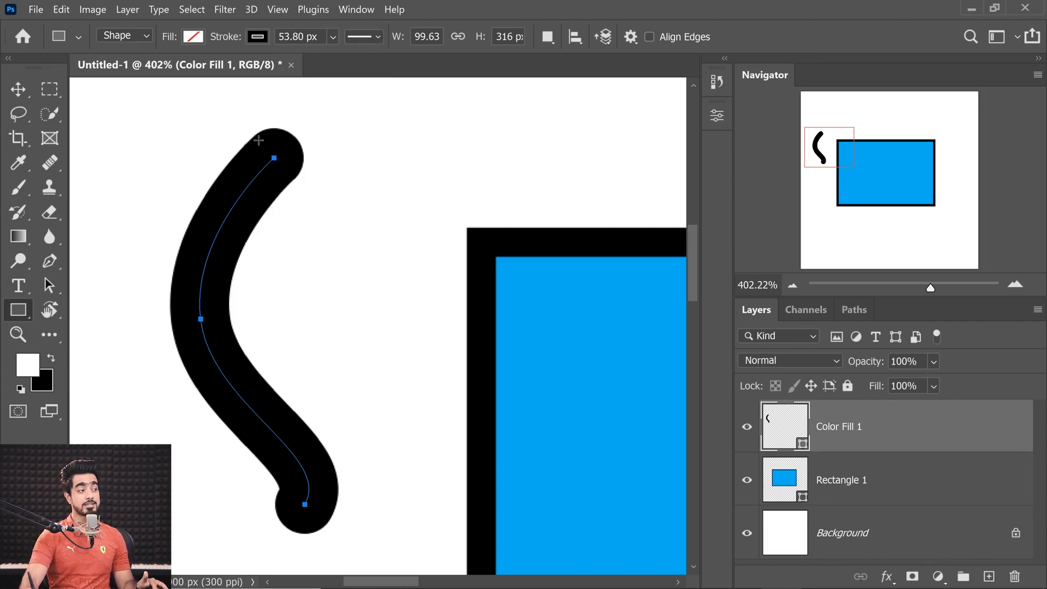
Set the stroke caps of the S-shaped curve to square ends that project beyond the path's end points.
{"action": "left_click", "coordinate": [369, 38]}
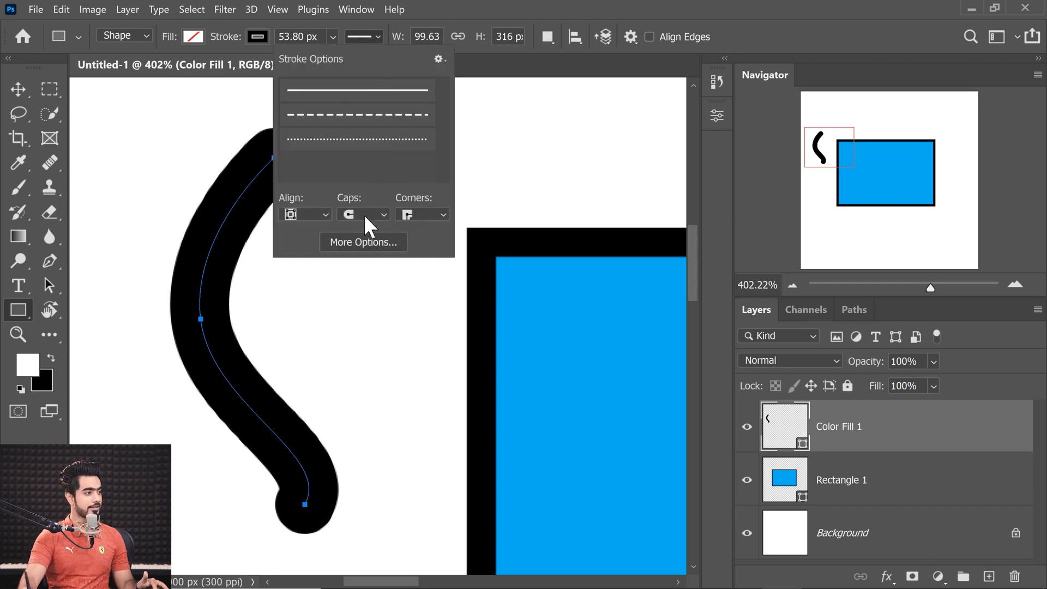
{"action": "left_click", "coordinate": [366, 216]}
{"action": "left_click", "coordinate": [359, 261]}
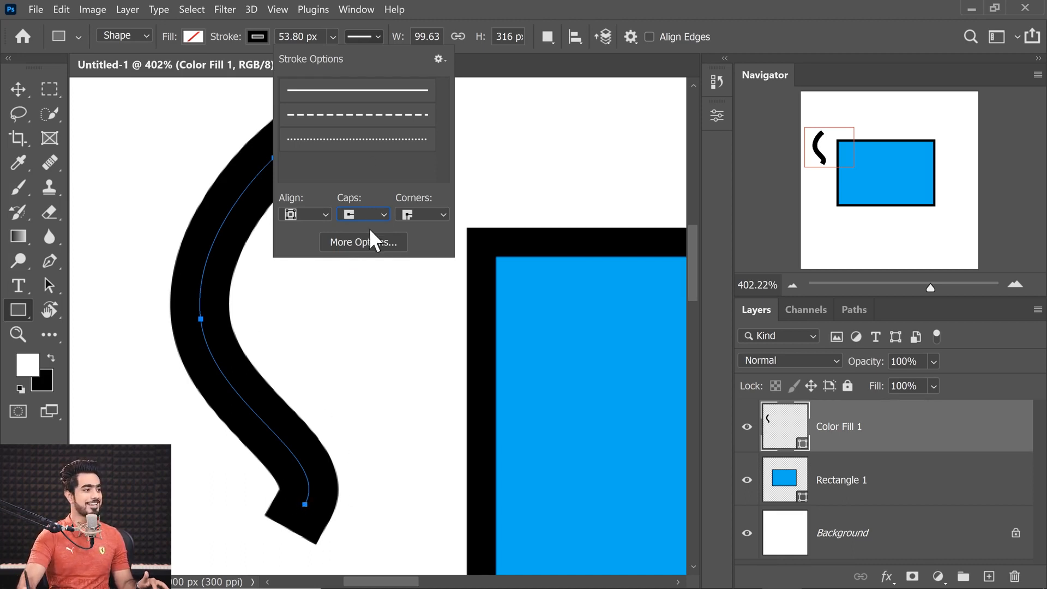
{"action": "left_click", "coordinate": [381, 217]}
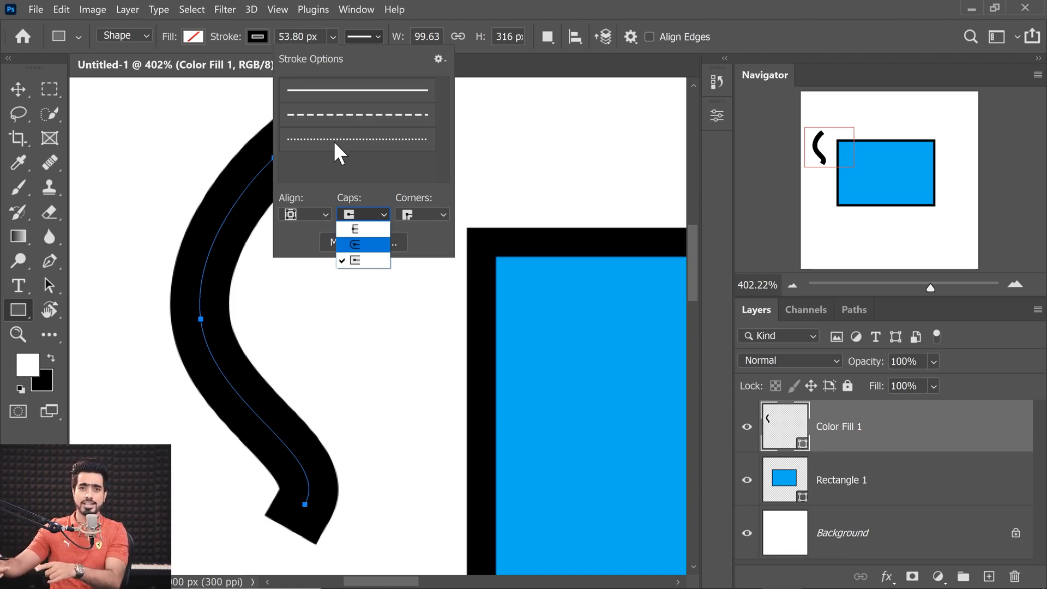
{"action": "left_click", "coordinate": [362, 37]}
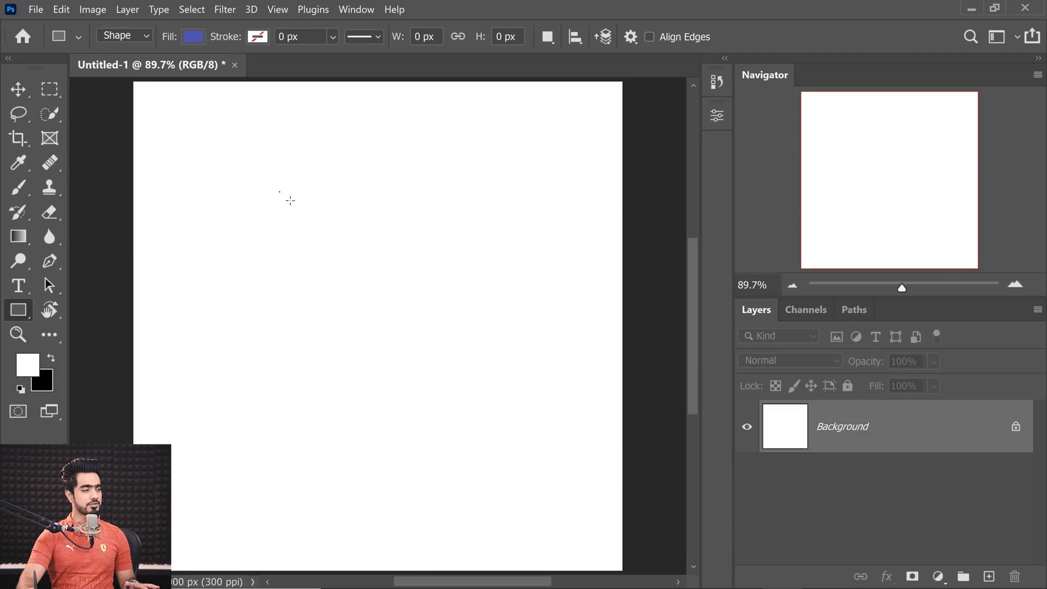
Draw a violet-blue square about 870 px per side, constrained to equal proportions, and delete its layer.
{"action": "left_click_drag", "start_coordinate": [279, 192], "coordinate": [542, 253]}
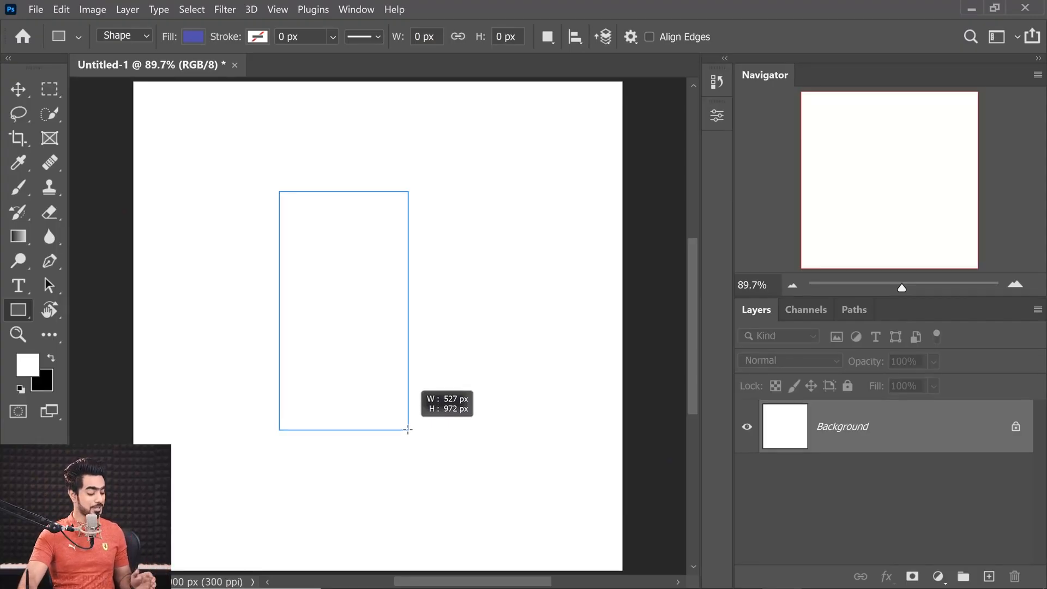
{"action": "mouse_move", "coordinate": [408, 430]}
{"action": "left_mouse_down"}
{"action": "mouse_move", "coordinate": [440, 353]}
{"action": "mouse_move", "coordinate": [346, 236]}
{"action": "mouse_move", "coordinate": [313, 280]}
{"action": "mouse_move", "coordinate": [400, 347]}
{"action": "mouse_move", "coordinate": [400, 267]}
{"action": "mouse_move", "coordinate": [371, 276]}
{"action": "mouse_move", "coordinate": [350, 252]}
{"action": "mouse_move", "coordinate": [393, 321]}
{"action": "mouse_move", "coordinate": [431, 350]}
{"action": "left_mouse_up"}
{"action": "left_click_drag", "start_coordinate": [442, 360], "coordinate": [491, 403]}
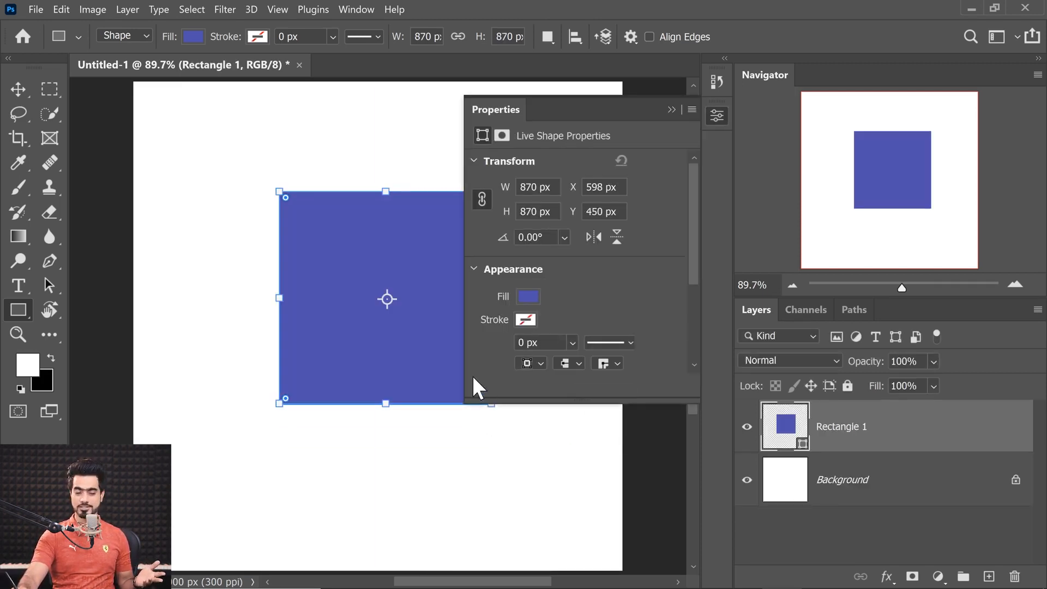
{"action": "left_click", "coordinate": [672, 110]}
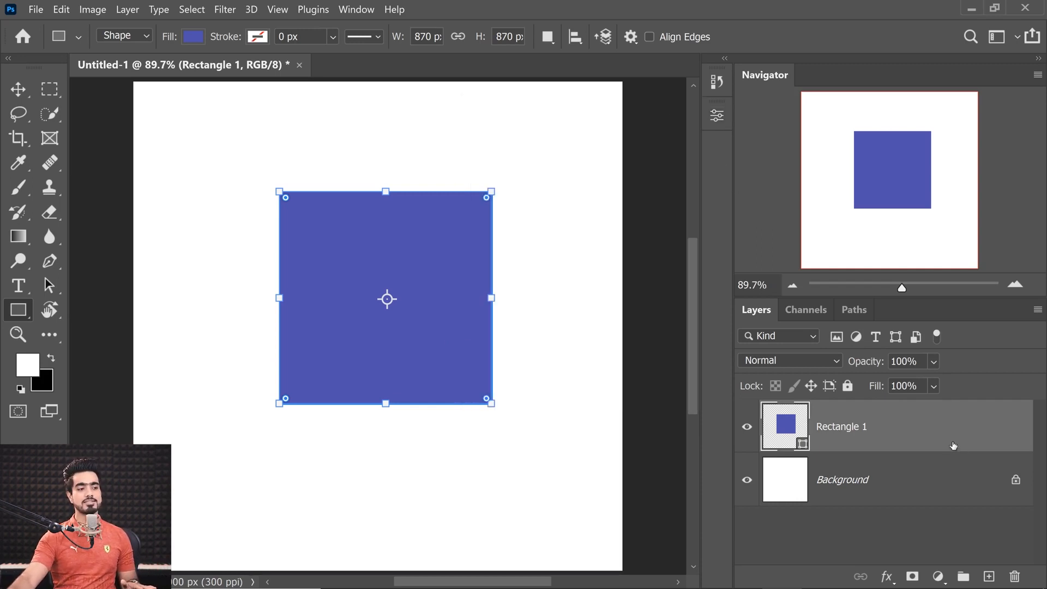
{"action": "left_click_drag", "start_coordinate": [954, 417], "coordinate": [1015, 577]}
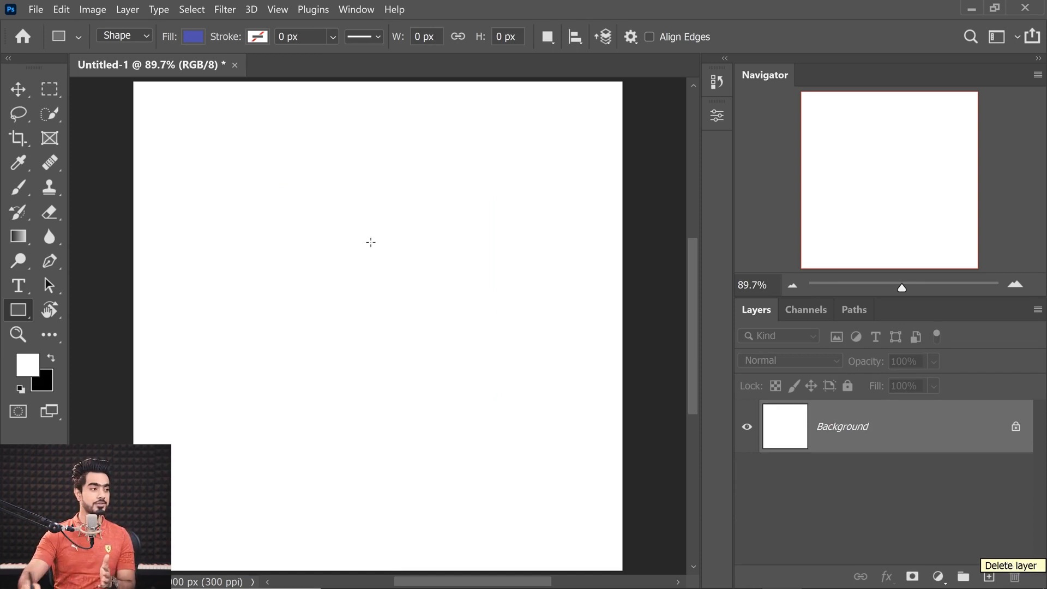
Draw a violet-blue rectangle about 1301 by 1025 px on the canvas and delete its layer.
{"action": "left_click_drag", "start_coordinate": [211, 173], "coordinate": [531, 424]}
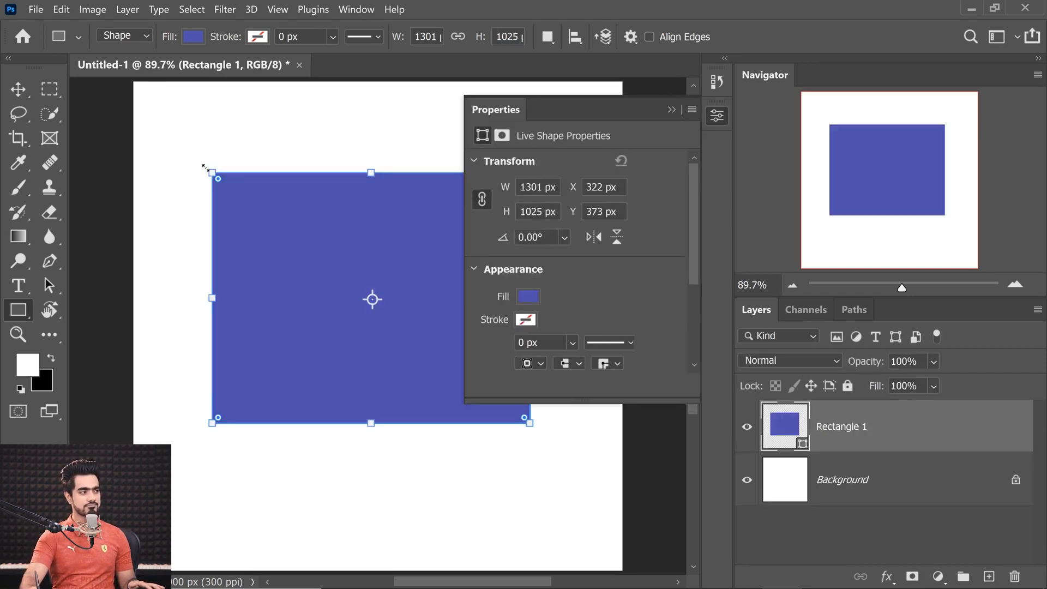
{"action": "left_click_drag", "start_coordinate": [971, 433], "coordinate": [1015, 577]}
{"action": "left_click", "coordinate": [672, 111]}
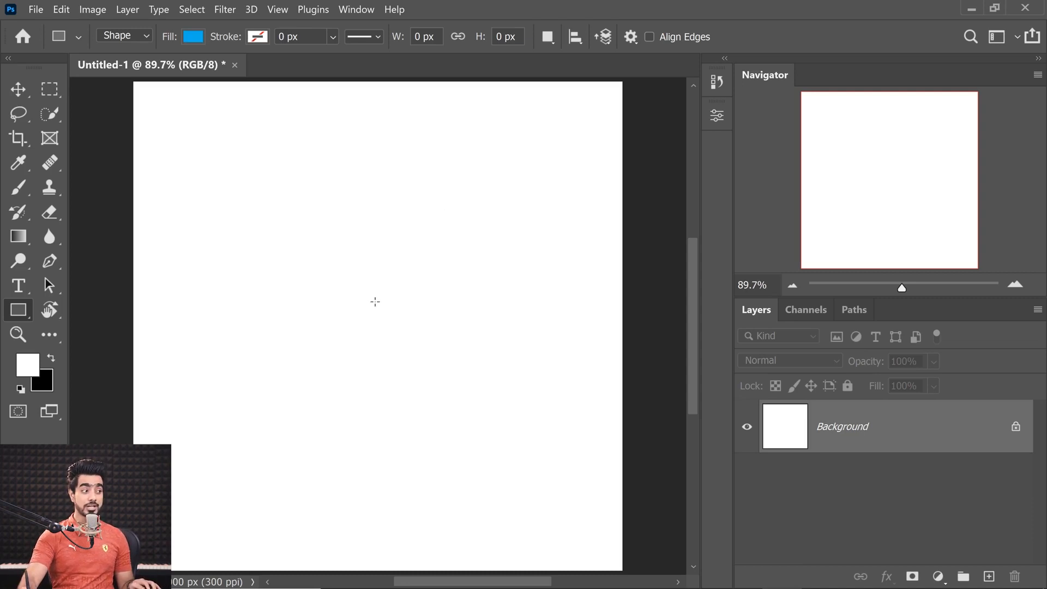
Draw a light blue rectangle outward from the canvas centre, about 1209 by 1109 px, and delete its layer.
{"action": "left_click_drag", "start_coordinate": [374, 301], "coordinate": [416, 319]}
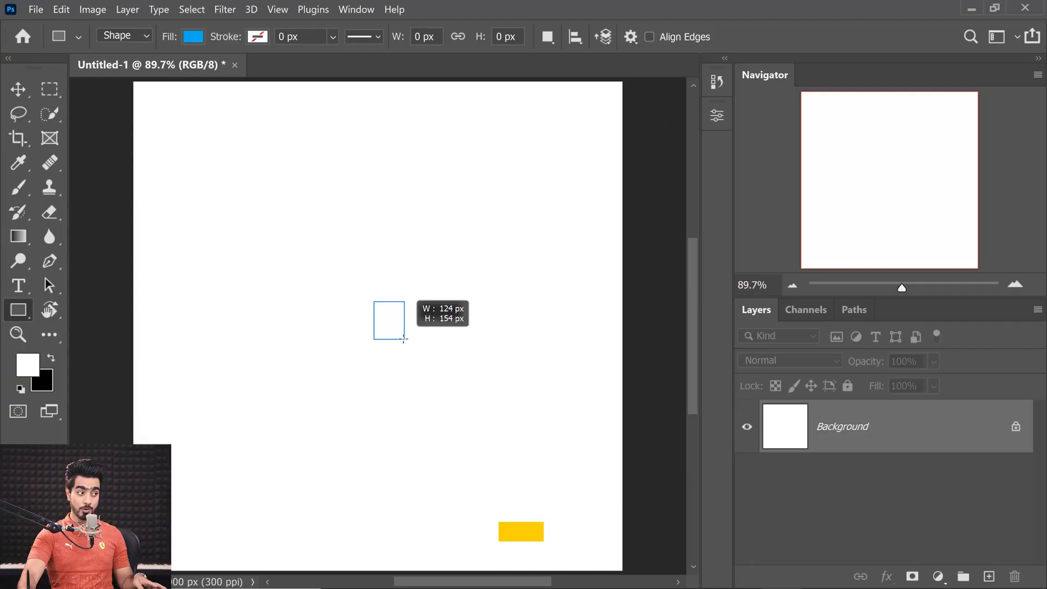
{"action": "left_click_drag", "start_coordinate": [407, 341], "coordinate": [521, 437]}
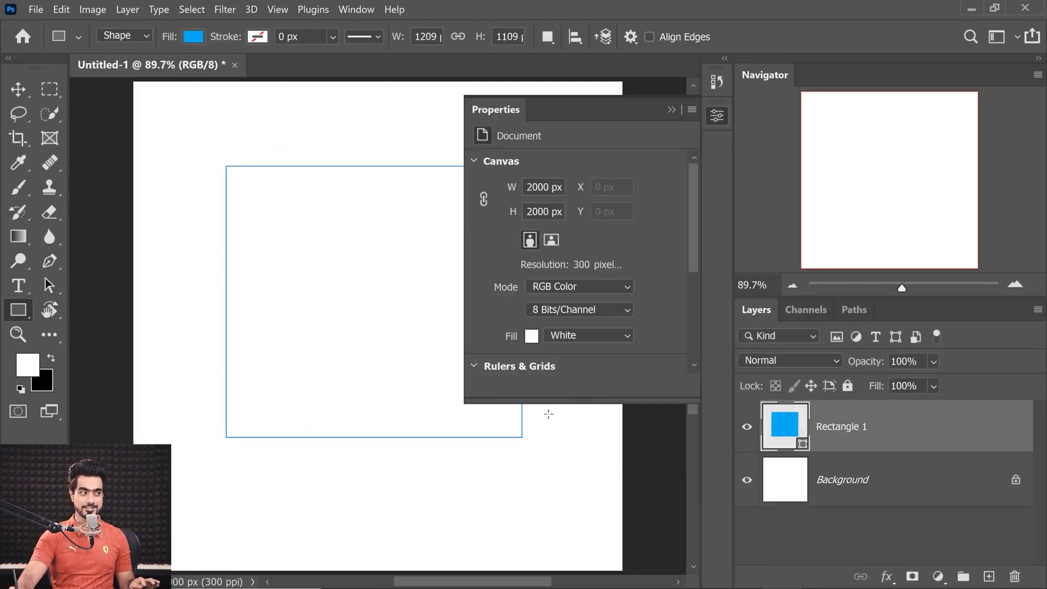
{"action": "left_click", "coordinate": [672, 110]}
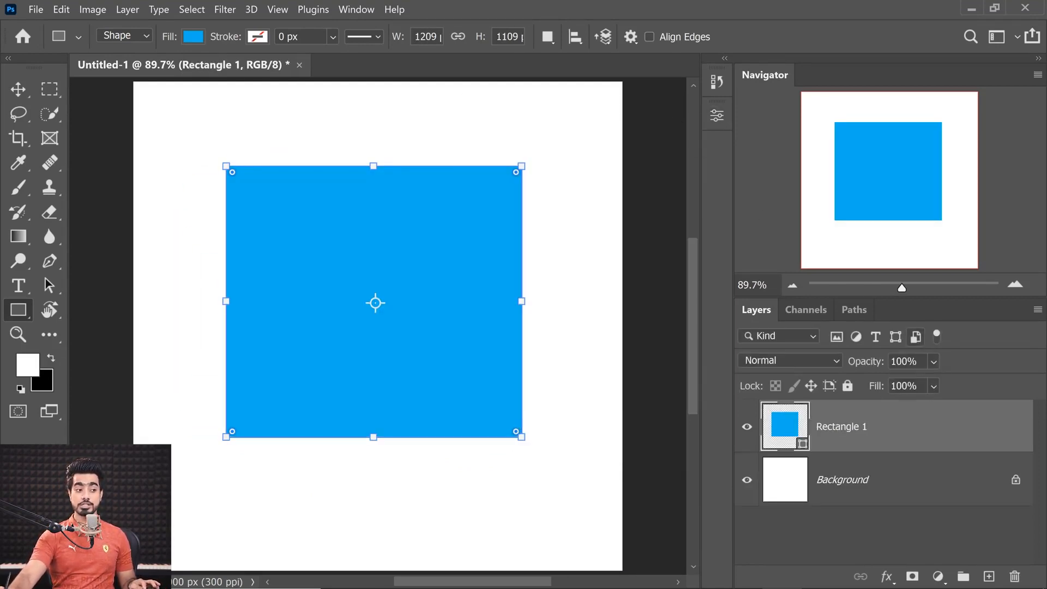
{"action": "left_click_drag", "start_coordinate": [884, 426], "coordinate": [1015, 577]}
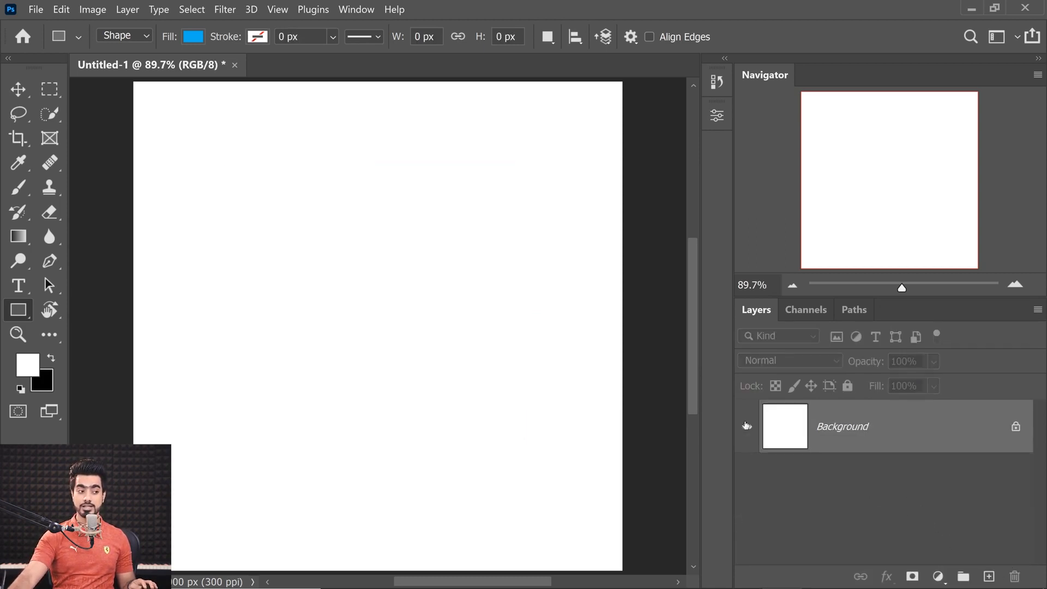
Sample the canvas's white as the shape fill colour with the temporary Eyedropper.
{"action": "key", "text": "alt"}
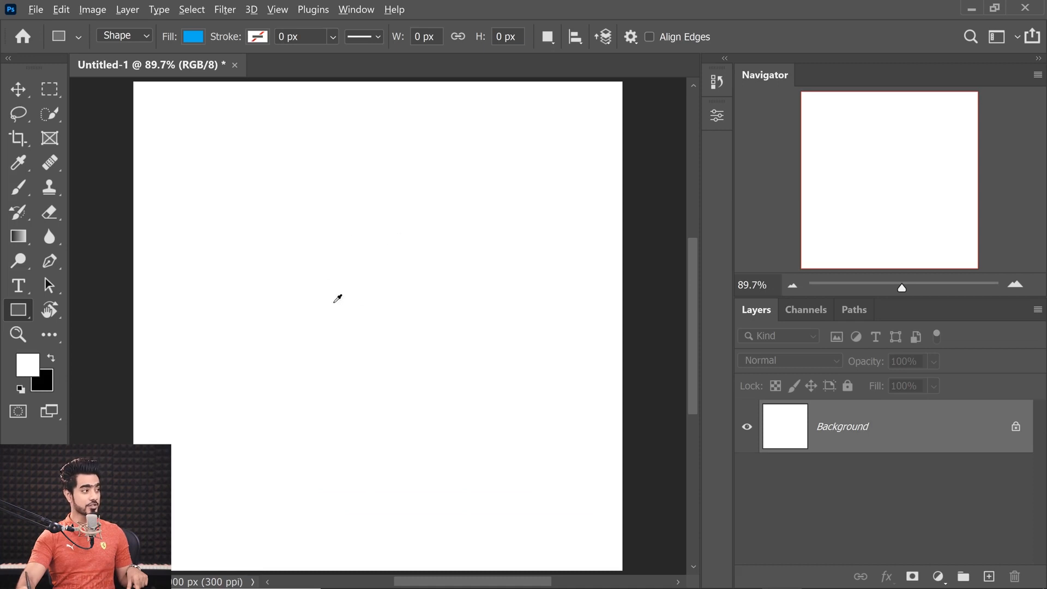
{"action": "left_click", "coordinate": [343, 271], "text": "alt"}
{"action": "left_click_drag", "start_coordinate": [343, 272], "coordinate": [455, 340]}
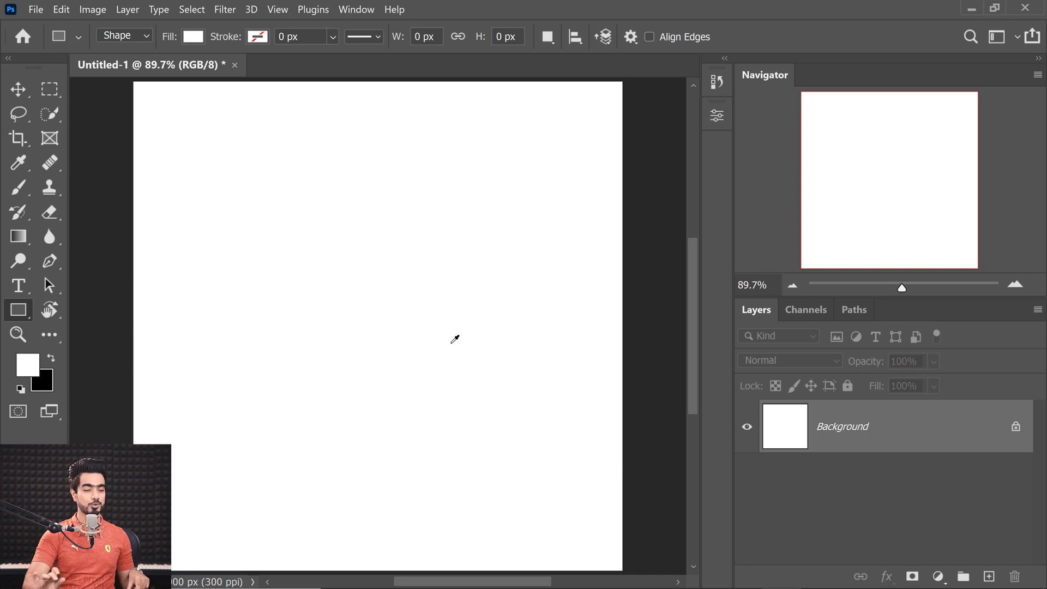
Set the Rectangle tool's fill to pure blue from the colour swatches.
{"action": "left_click", "coordinate": [194, 38]}
{"action": "left_click", "coordinate": [153, 149]}
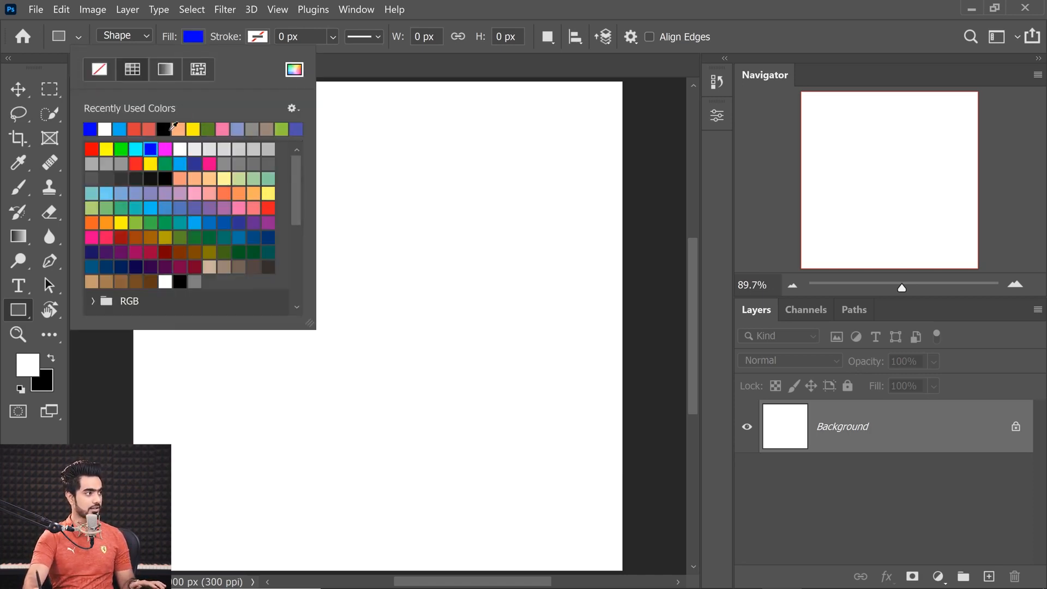
{"action": "left_click", "coordinate": [220, 24]}
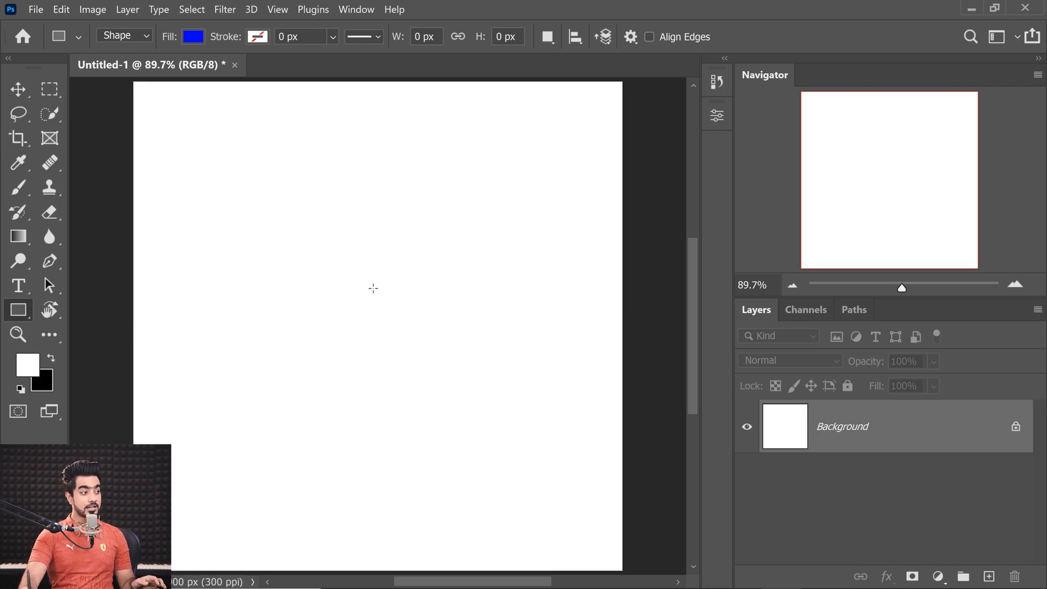
Draw a pure blue rectangle about 802 by 433 px outward from the canvas centre and delete its layer.
{"action": "left_click_drag", "start_coordinate": [381, 297], "coordinate": [479, 350]}
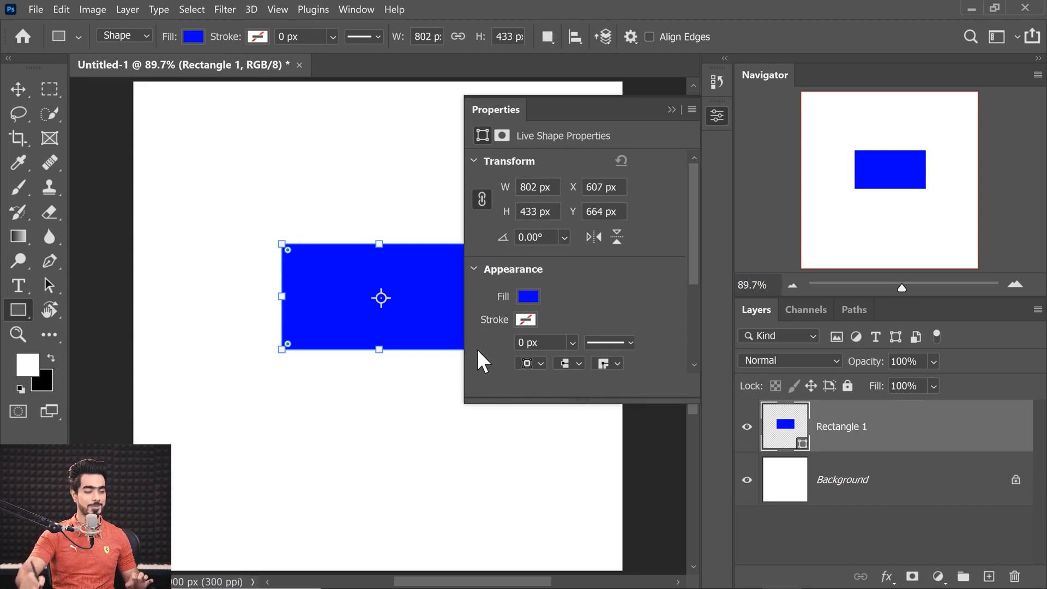
{"action": "left_click", "coordinate": [672, 110]}
{"action": "left_click_drag", "start_coordinate": [971, 423], "coordinate": [1014, 577]}
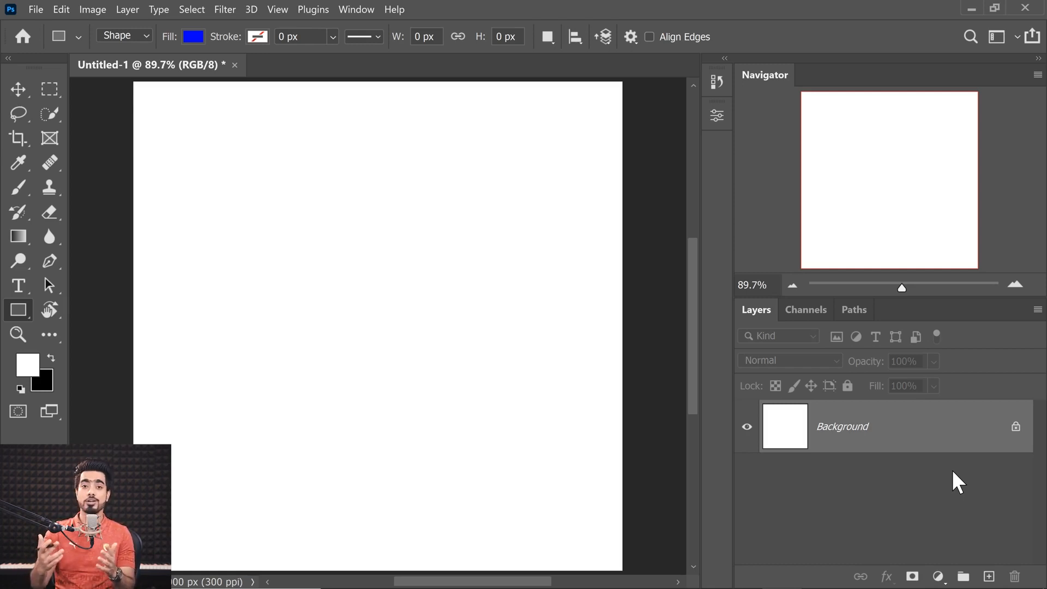
Create a new document from the A4 print preset.
{"action": "left_click", "coordinate": [35, 9]}
{"action": "left_click", "coordinate": [44, 24]}
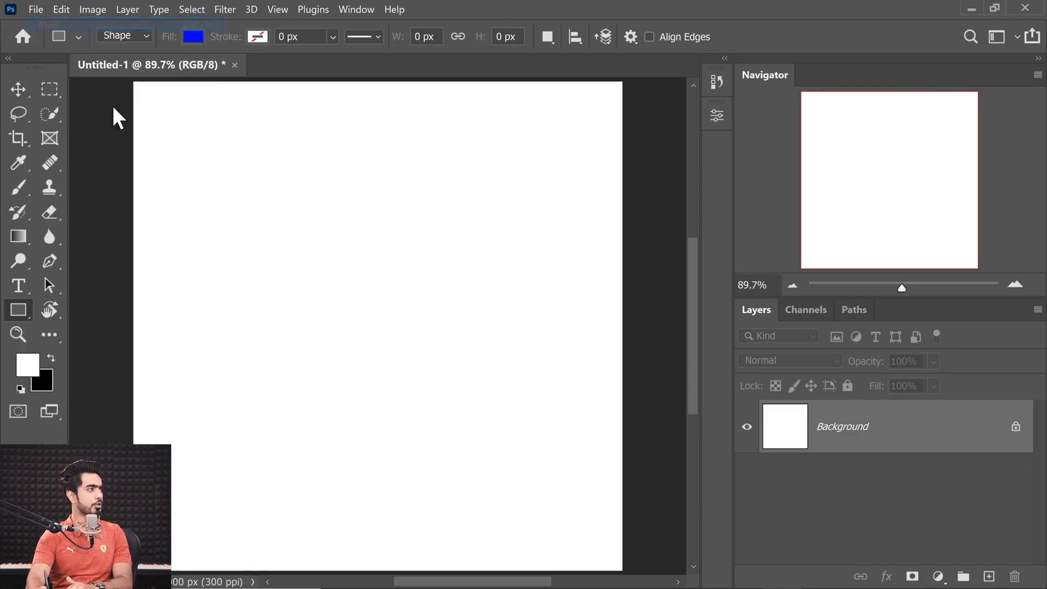
{"action": "left_click", "coordinate": [275, 45]}
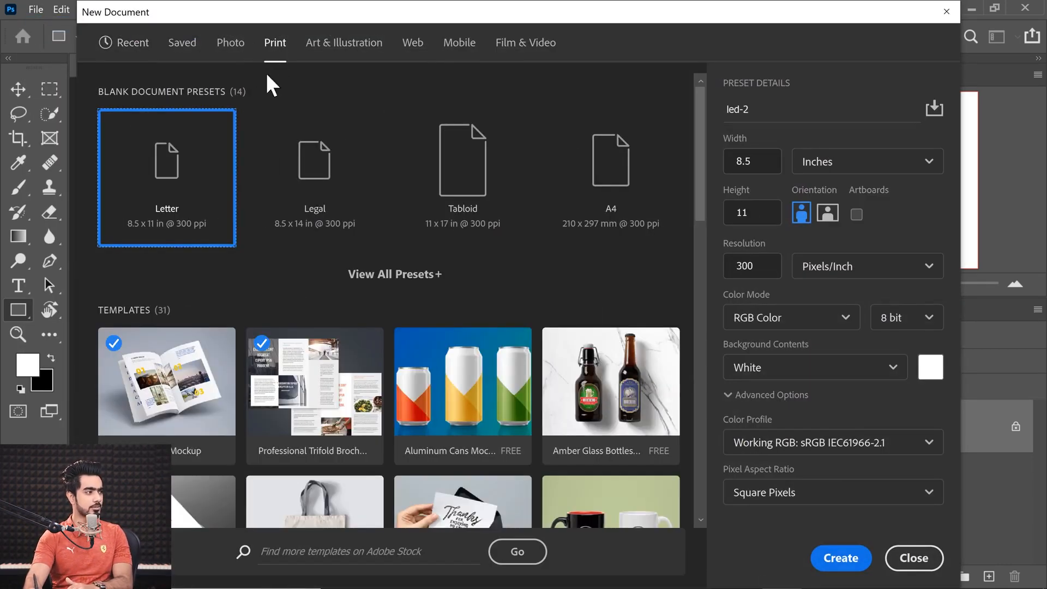
{"action": "left_click", "coordinate": [405, 274]}
{"action": "left_click", "coordinate": [611, 163]}
{"action": "left_click", "coordinate": [842, 558]}
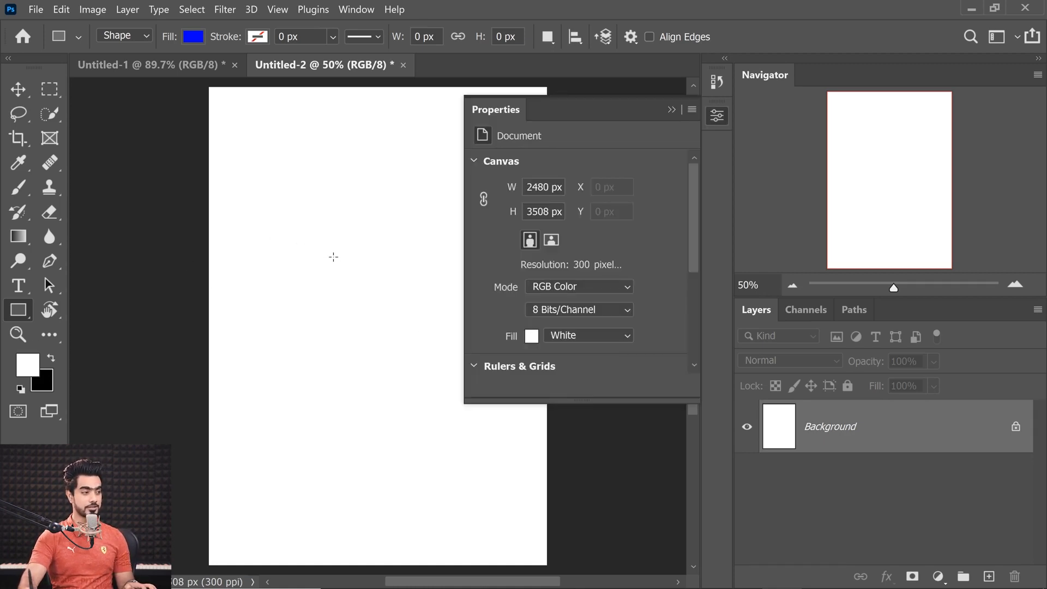
Create a blue rectangle with exact dimensions of 3 in width and 3 in height on the A4 page.
{"action": "left_click", "coordinate": [348, 259]}
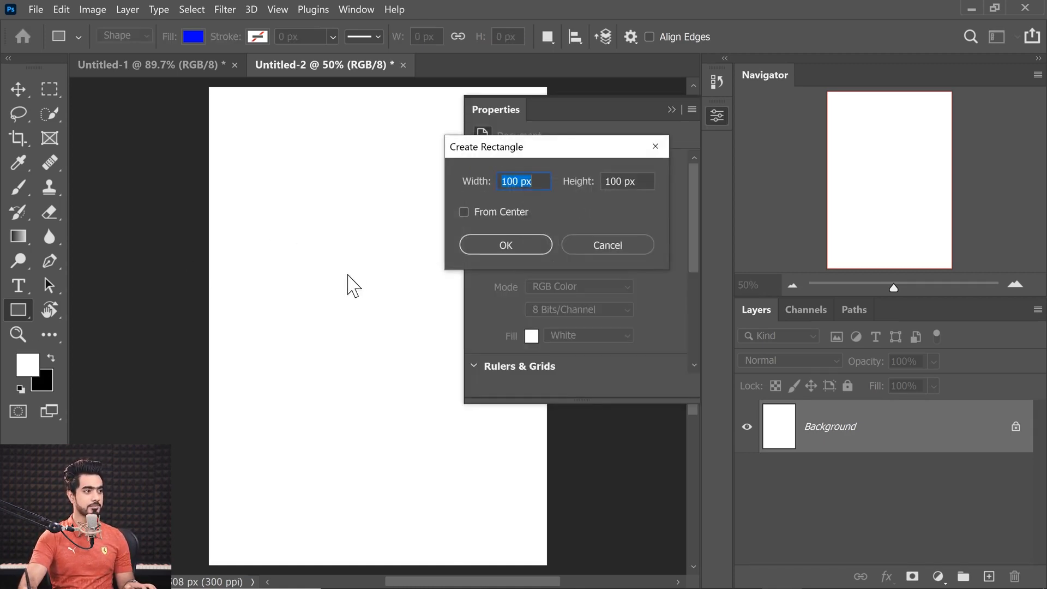
{"action": "left_click_drag", "start_coordinate": [358, 186], "coordinate": [361, 192]}
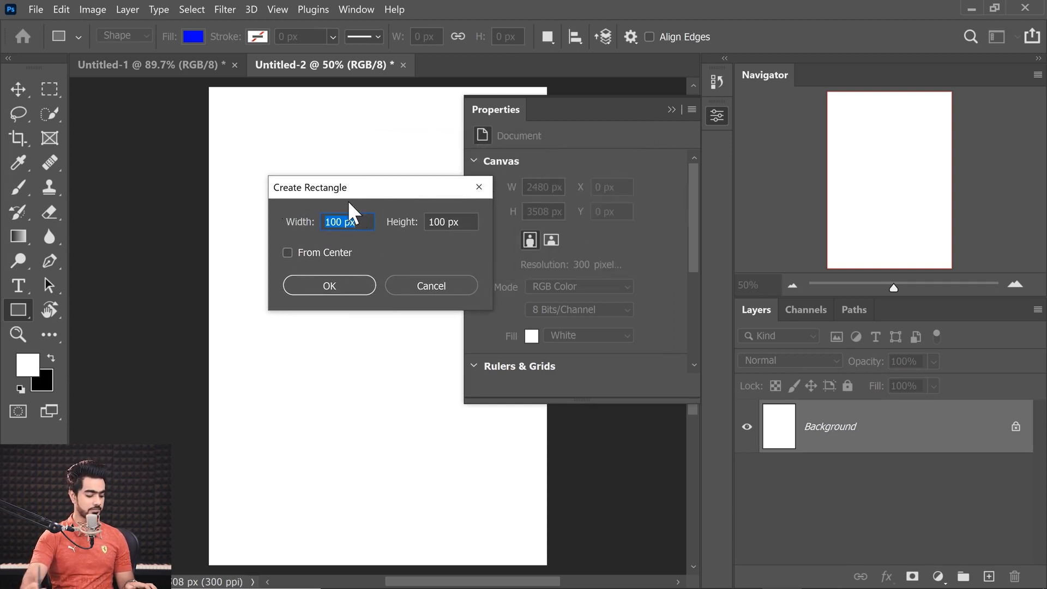
{"action": "type", "text": "33"}
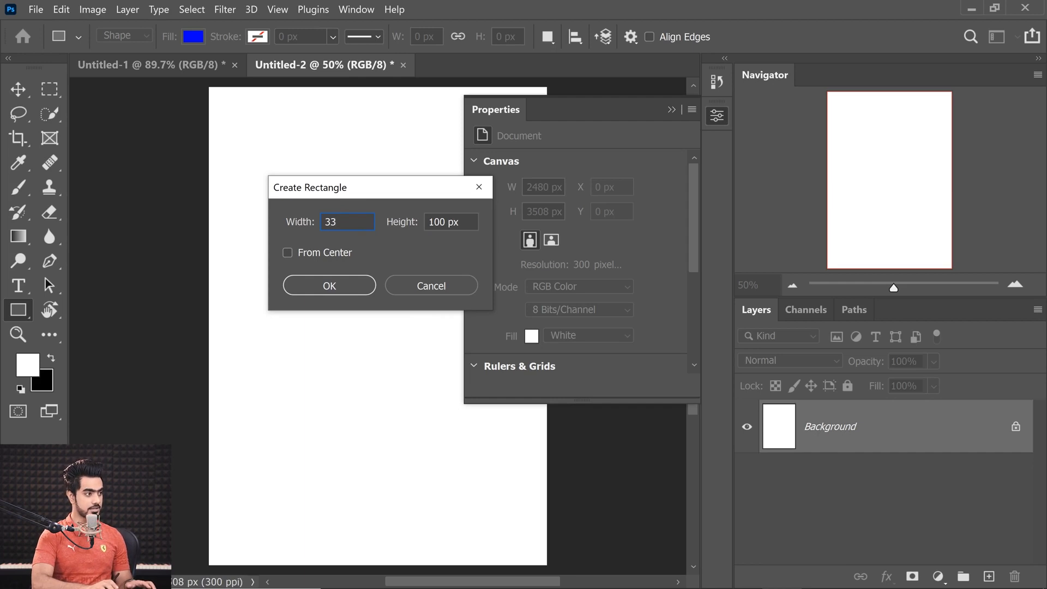
{"action": "key", "text": "BackSpace"}
{"action": "type", "text": "in"}
{"action": "key", "text": "Tab"}
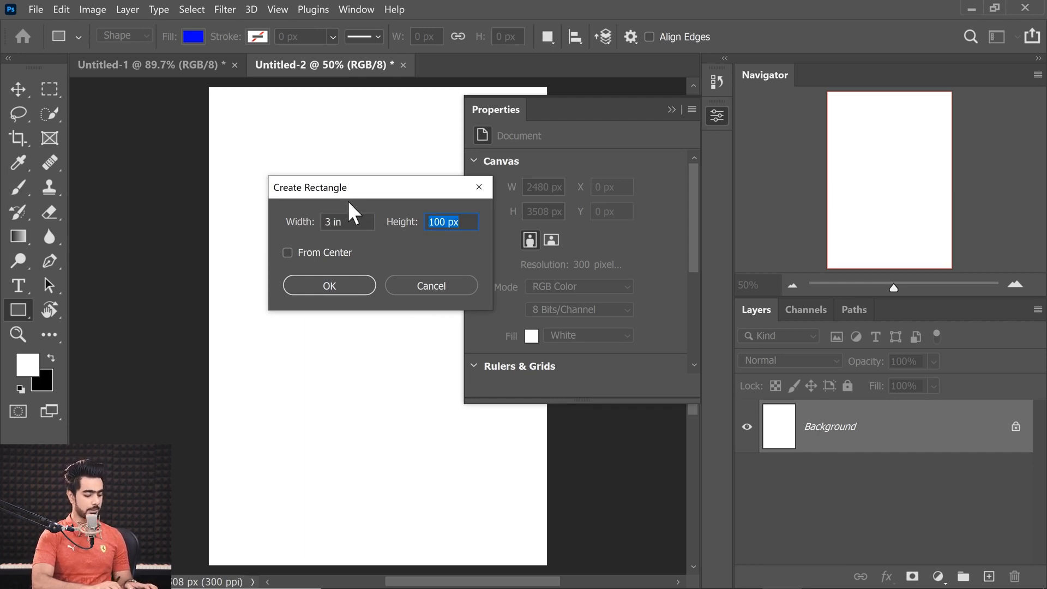
{"action": "type", "text": "3 in"}
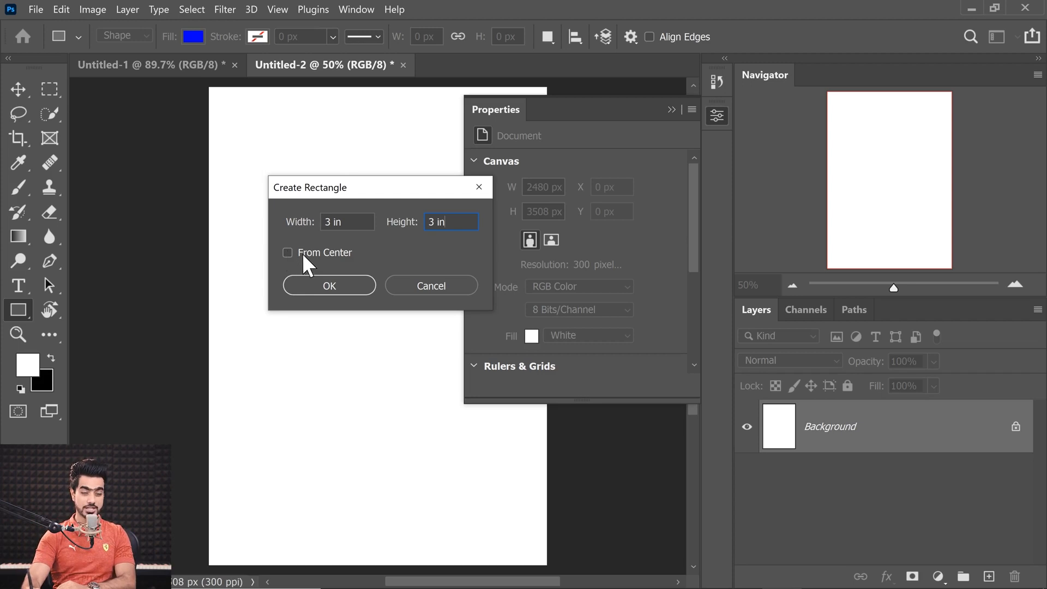
{"action": "left_click", "coordinate": [331, 286]}
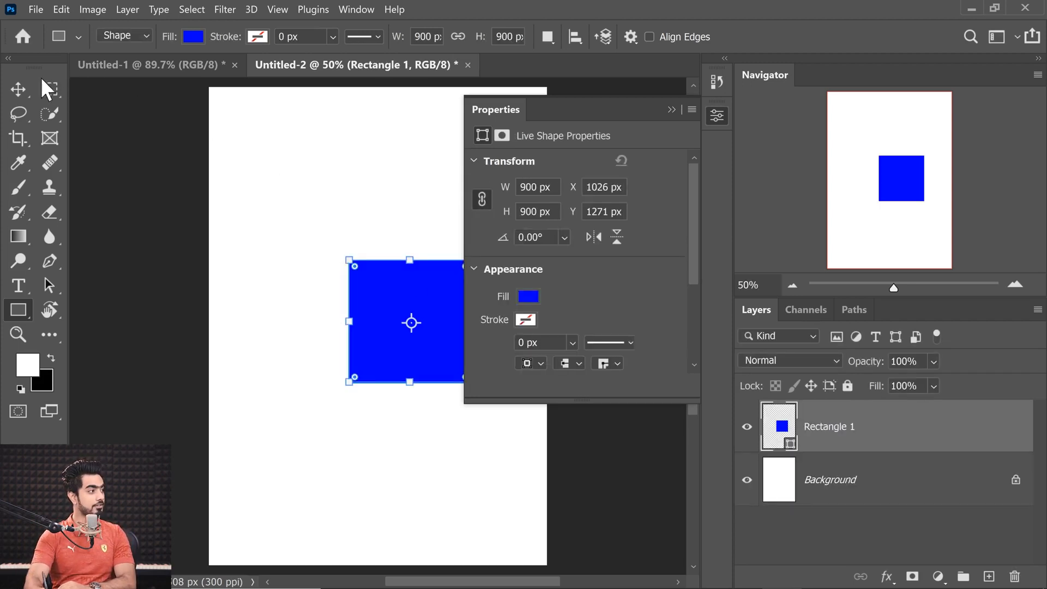
Move the blue square up and left to about X 790 px, Y 915 px, and hide its live shape properties.
{"action": "key", "text": "v"}
{"action": "left_click_drag", "start_coordinate": [415, 312], "coordinate": [384, 264]}
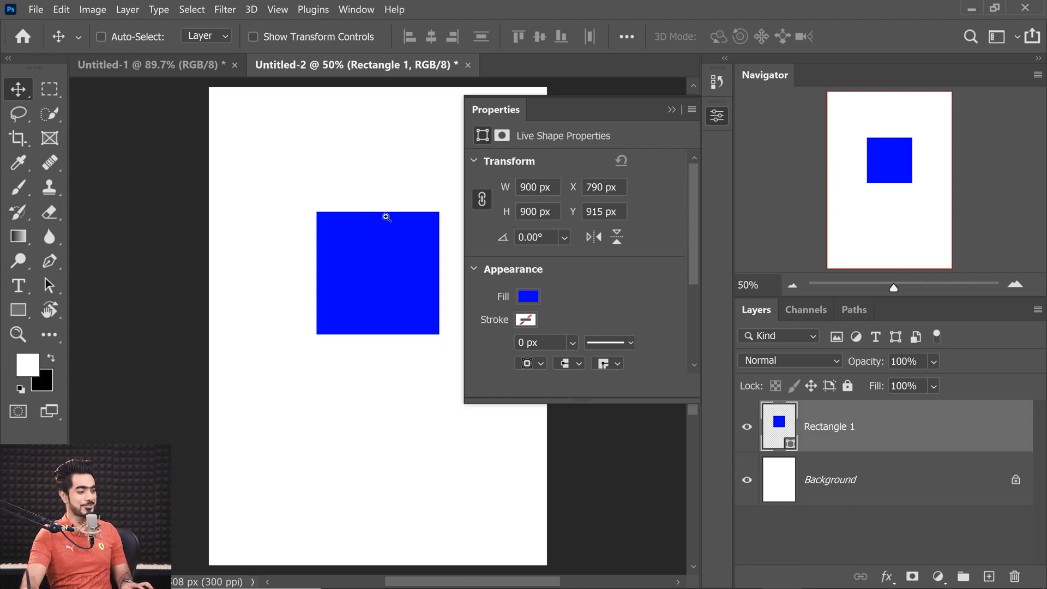
{"action": "scroll", "coordinate": [371, 212], "scroll_direction": "up", "scroll_amount": 4}
{"action": "left_click_drag", "start_coordinate": [371, 211], "coordinate": [269, 264]}
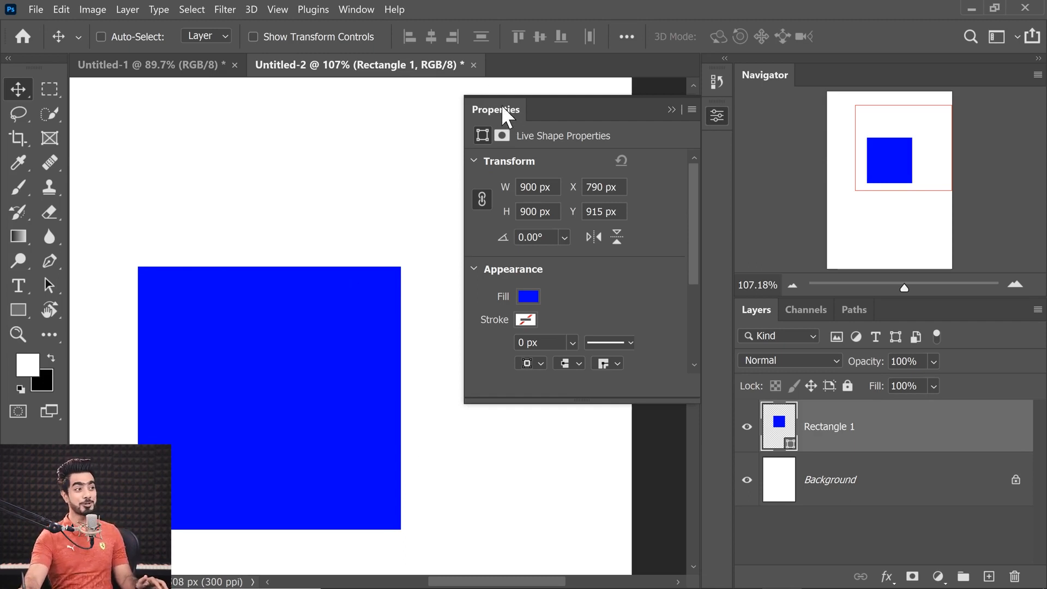
{"action": "left_click", "coordinate": [672, 109]}
{"action": "left_click", "coordinate": [717, 117]}
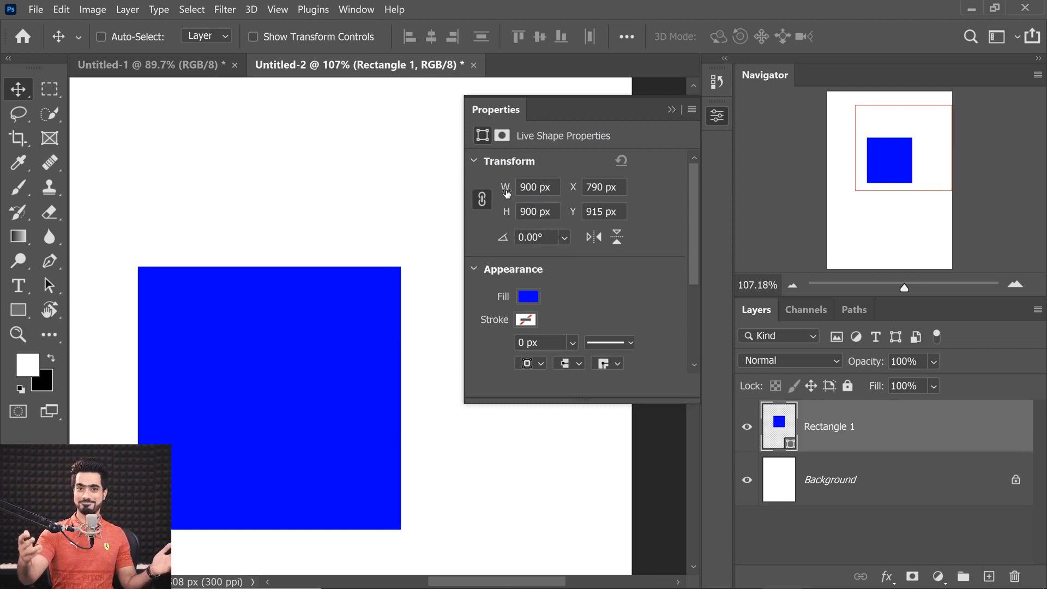
{"action": "left_click", "coordinate": [670, 111]}
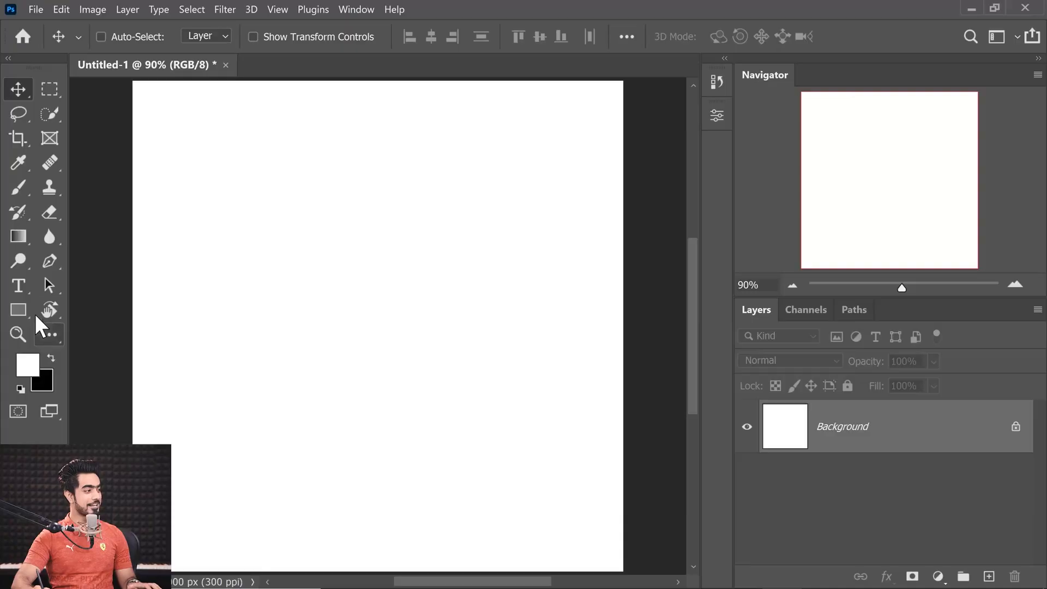
Draw a blue rectangle about 1112 by 982 px on the square canvas and round all its corners to about 63 px.
{"action": "left_click", "coordinate": [20, 309]}
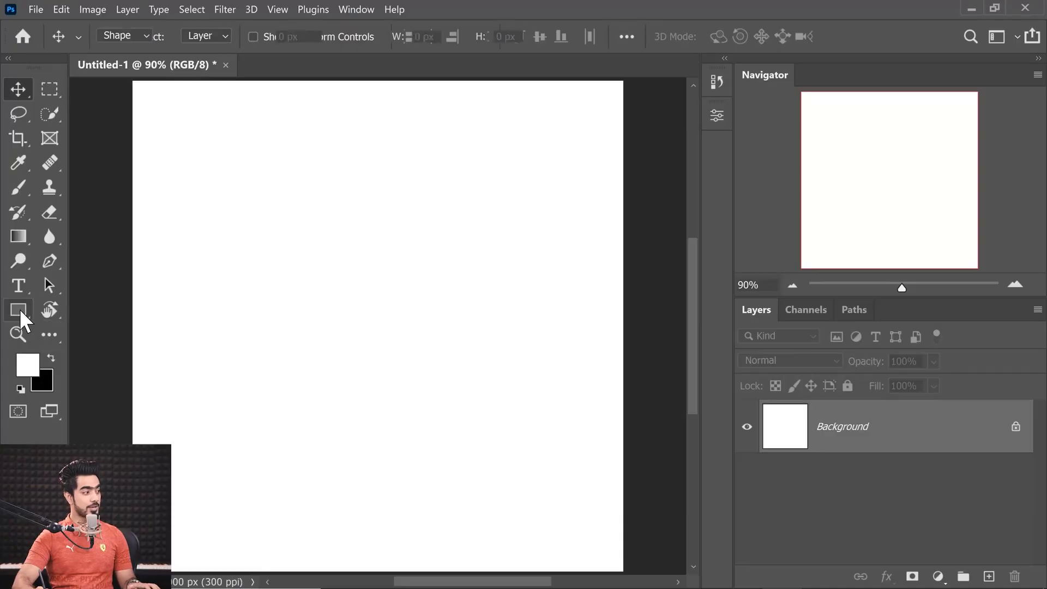
{"action": "left_click_drag", "start_coordinate": [248, 199], "coordinate": [520, 441]}
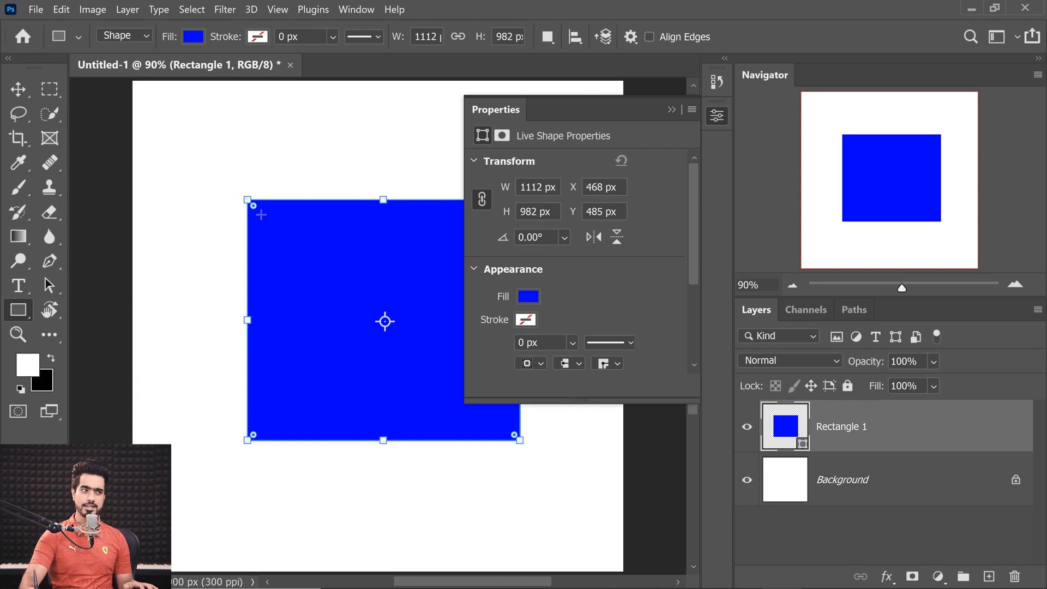
{"action": "left_click_drag", "start_coordinate": [258, 201], "coordinate": [312, 202]}
{"action": "left_click_drag", "start_coordinate": [244, 245], "coordinate": [172, 160]}
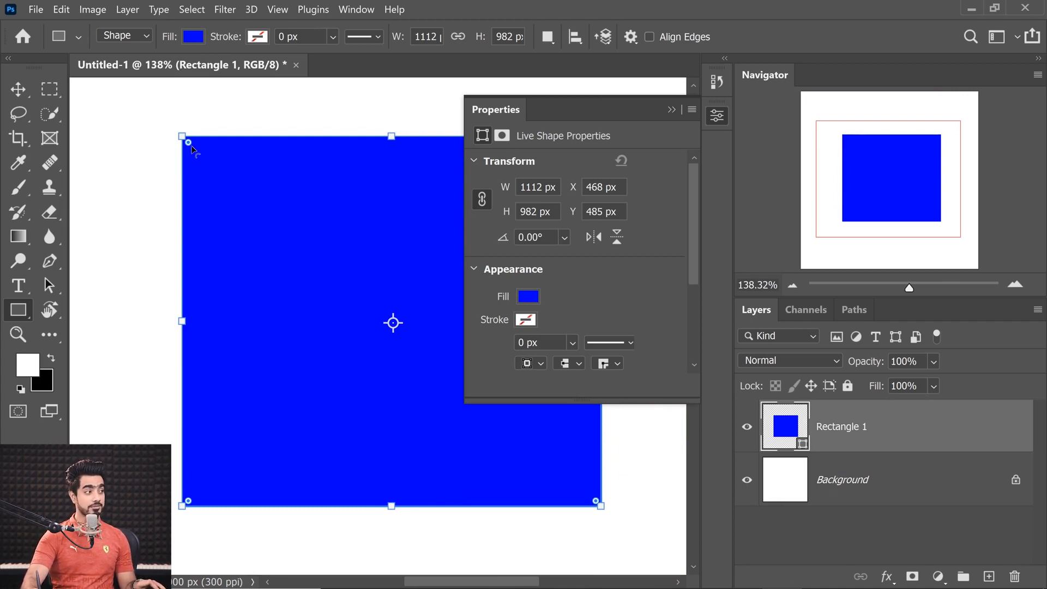
{"action": "left_click_drag", "start_coordinate": [188, 143], "coordinate": [204, 162]}
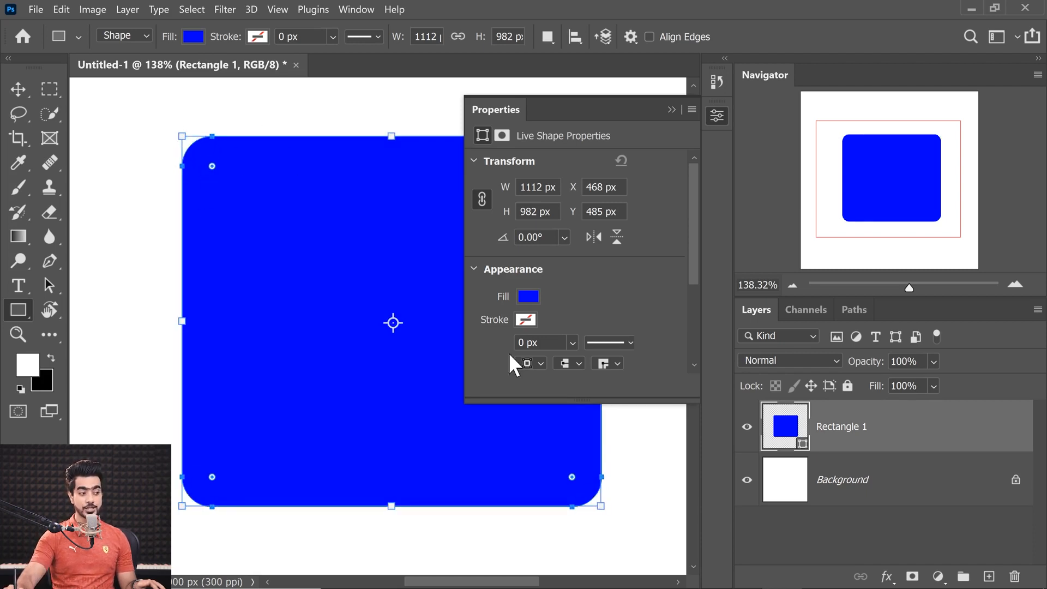
{"action": "left_click_drag", "start_coordinate": [210, 165], "coordinate": [226, 180]}
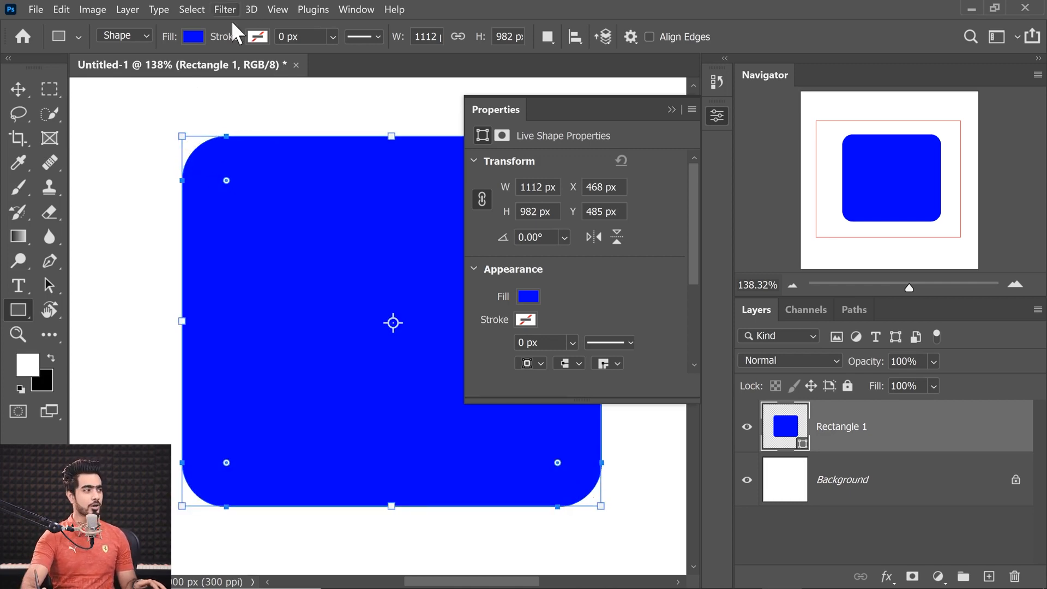
{"action": "left_click_drag", "start_coordinate": [226, 180], "coordinate": [206, 160]}
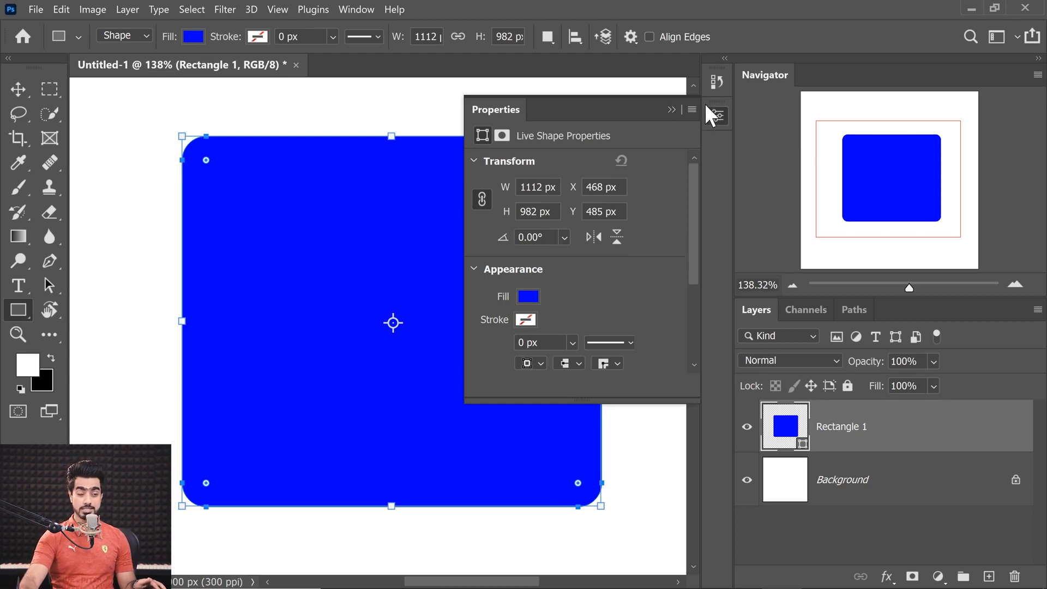
Increase the linked radii of the blue rectangle's four corners to about 85 px in its live shape properties.
{"action": "left_click", "coordinate": [357, 10]}
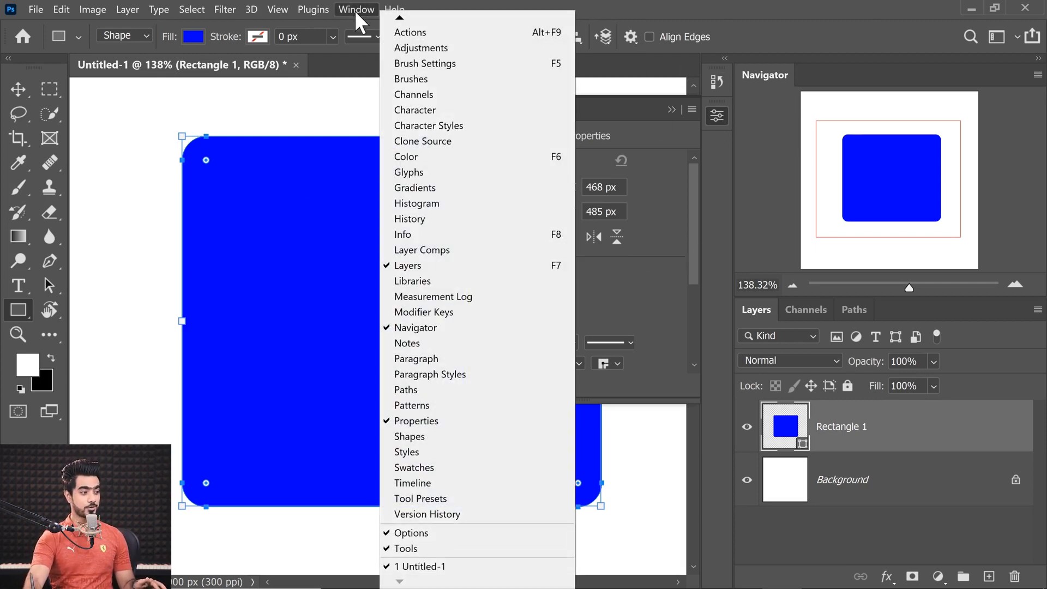
{"action": "left_click", "coordinate": [696, 277]}
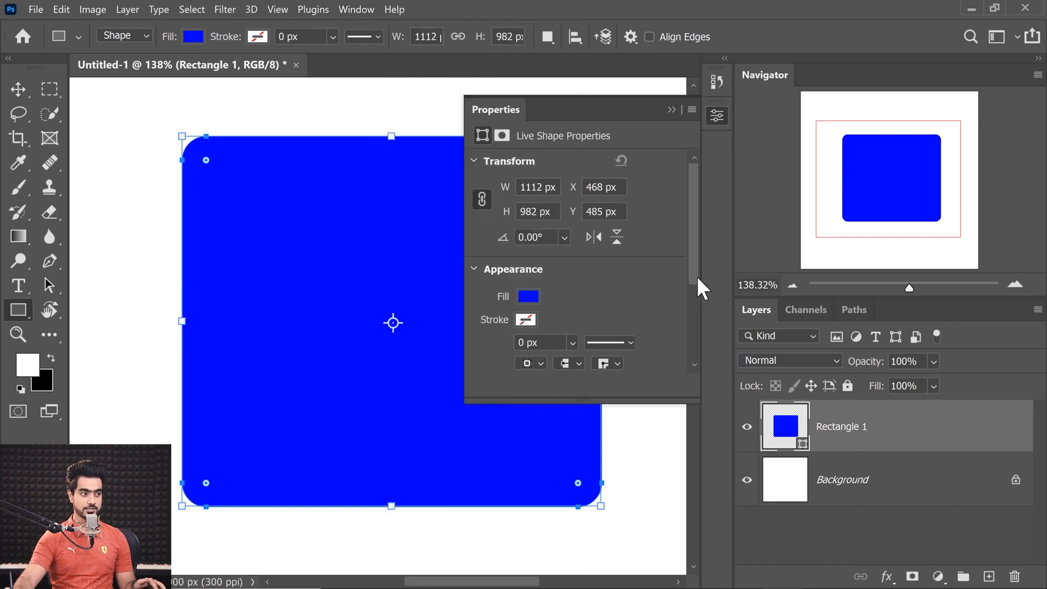
{"action": "left_click_drag", "start_coordinate": [689, 263], "coordinate": [688, 336]}
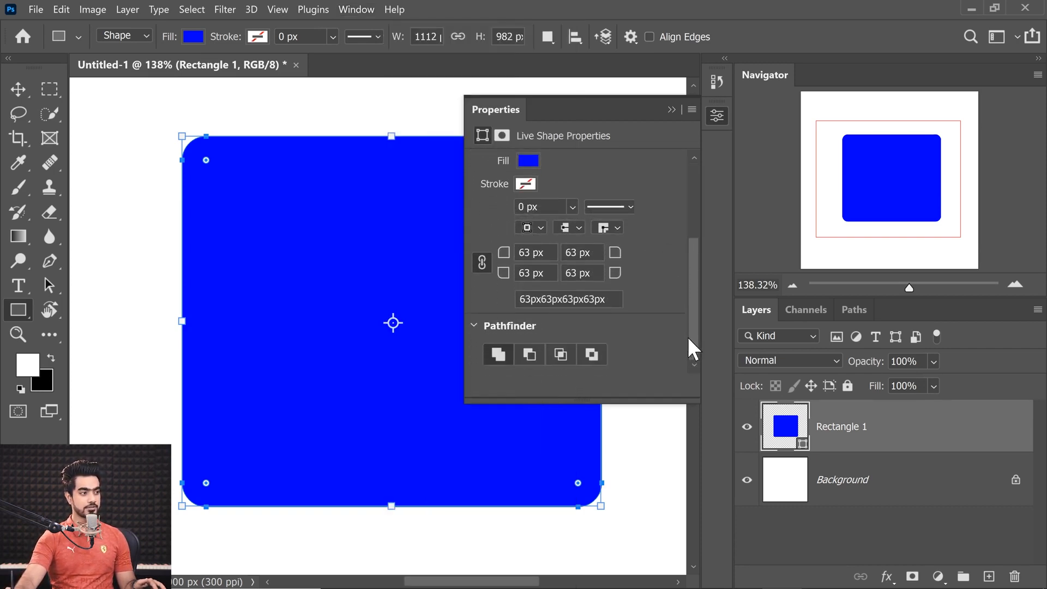
{"action": "left_click_drag", "start_coordinate": [501, 255], "coordinate": [527, 254]}
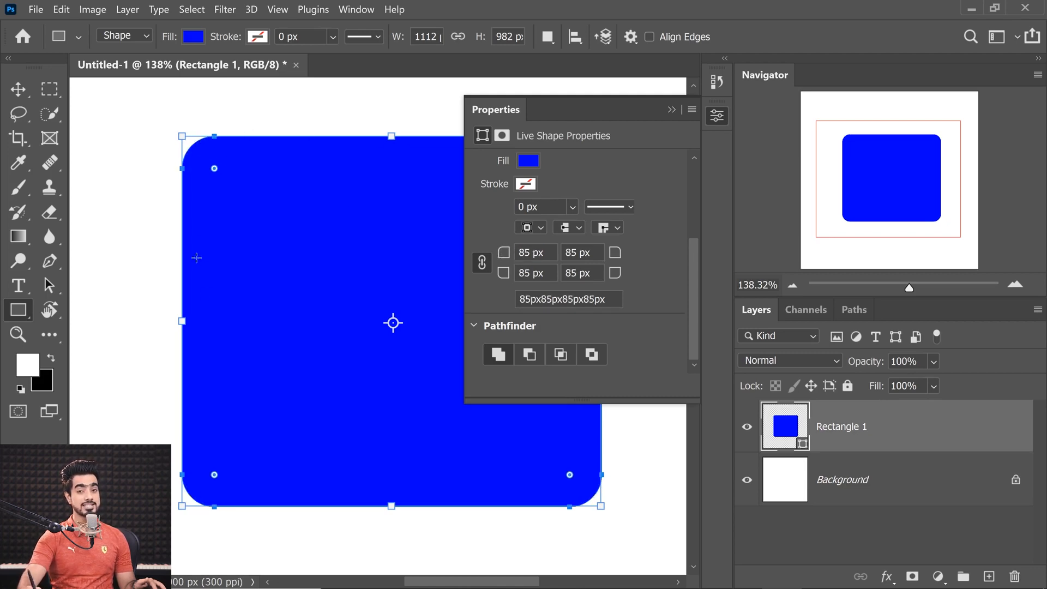
Unlink the corner radii, set the upper-left to about 465 px and the upper-right to 0 px, and adjust both lower corners individually.
{"action": "left_click_drag", "start_coordinate": [326, 267], "coordinate": [321, 269]}
{"action": "left_click_drag", "start_coordinate": [338, 269], "coordinate": [382, 278]}
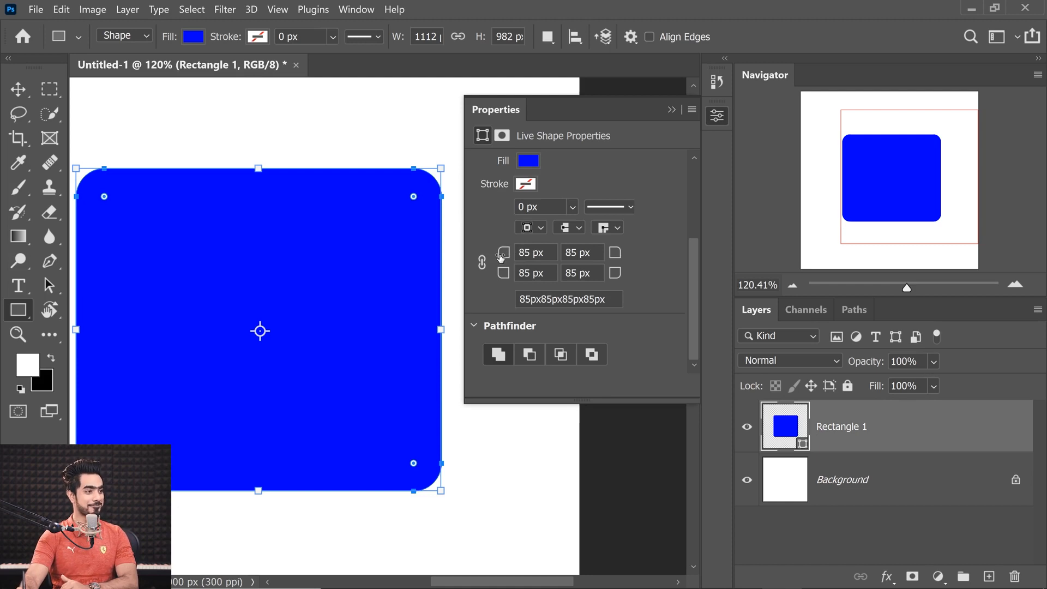
{"action": "left_click_drag", "start_coordinate": [502, 258], "coordinate": [583, 258]}
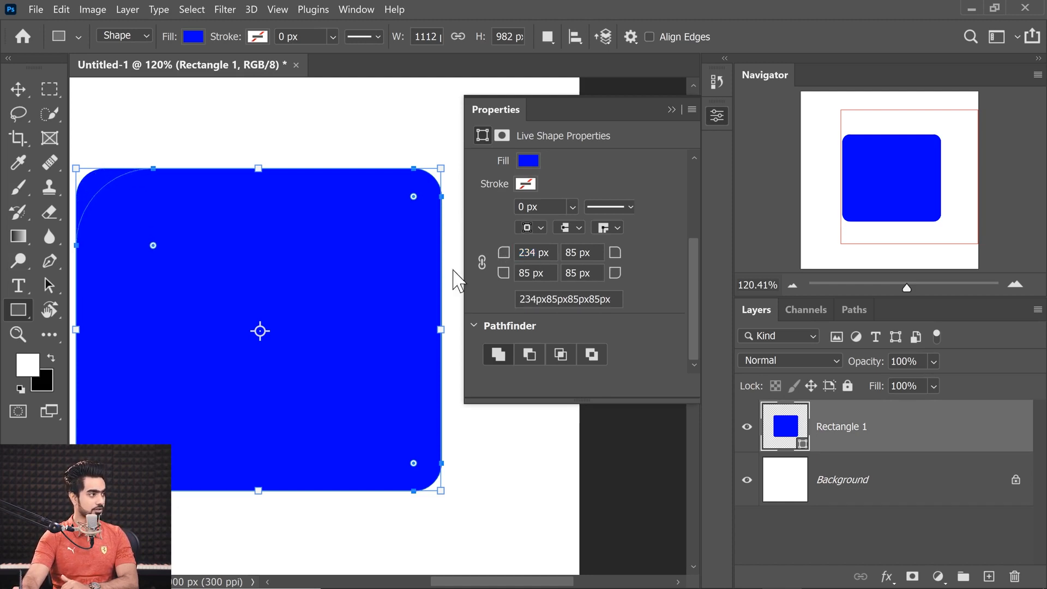
{"action": "left_click_drag", "start_coordinate": [504, 254], "coordinate": [472, 260]}
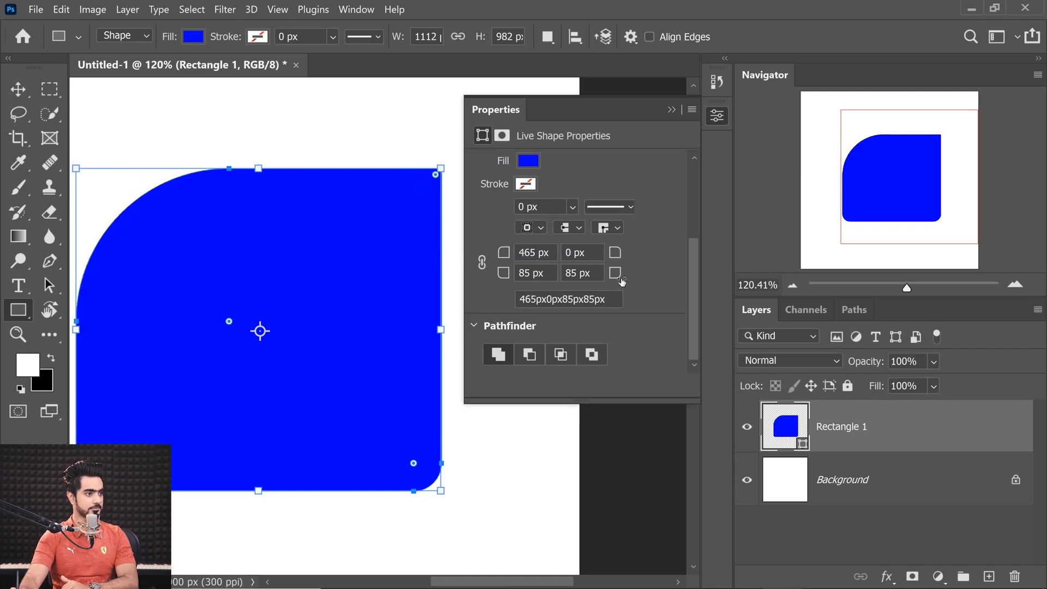
{"action": "left_click_drag", "start_coordinate": [616, 273], "coordinate": [712, 281]}
{"action": "left_click_drag", "start_coordinate": [504, 272], "coordinate": [306, 303]}
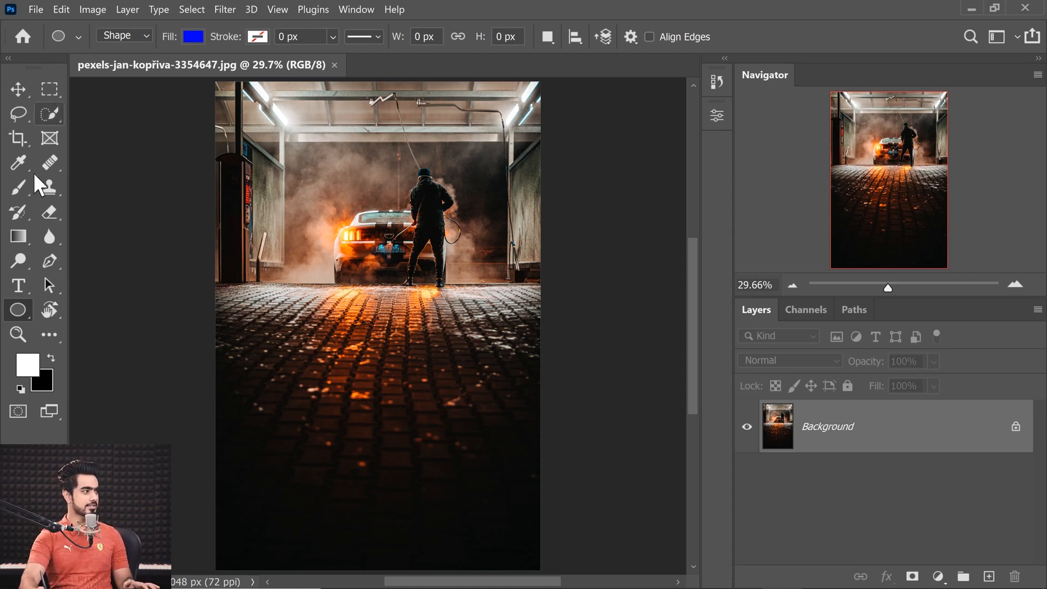
Draw a rectangle about 2903 by 881 px over the cobblestones below the car with the Rectangle tool.
{"action": "right_click", "coordinate": [18, 311]}
{"action": "left_click", "coordinate": [87, 312]}
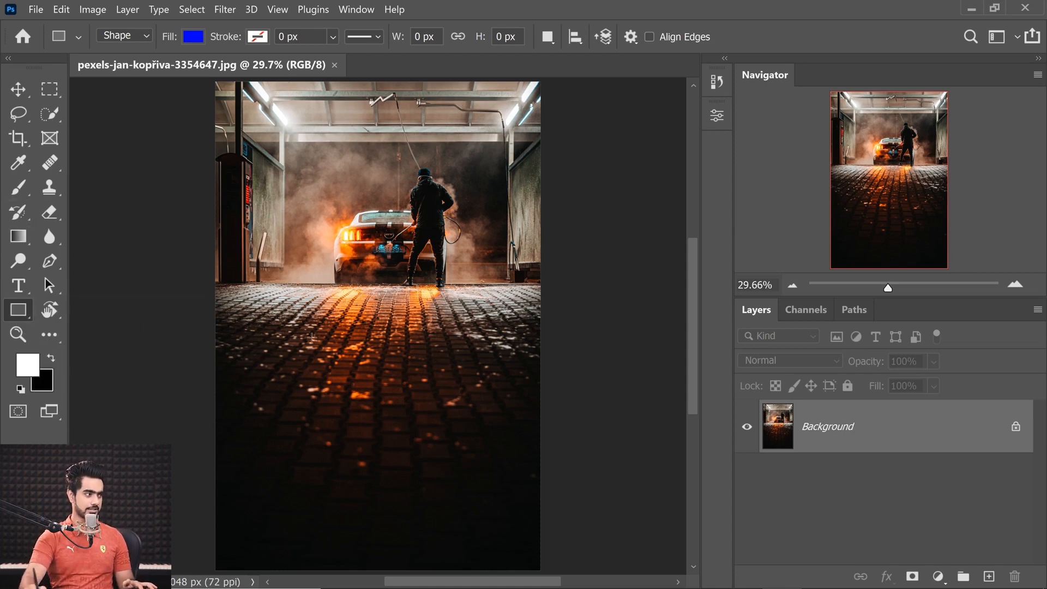
{"action": "left_click_drag", "start_coordinate": [269, 352], "coordinate": [503, 424]}
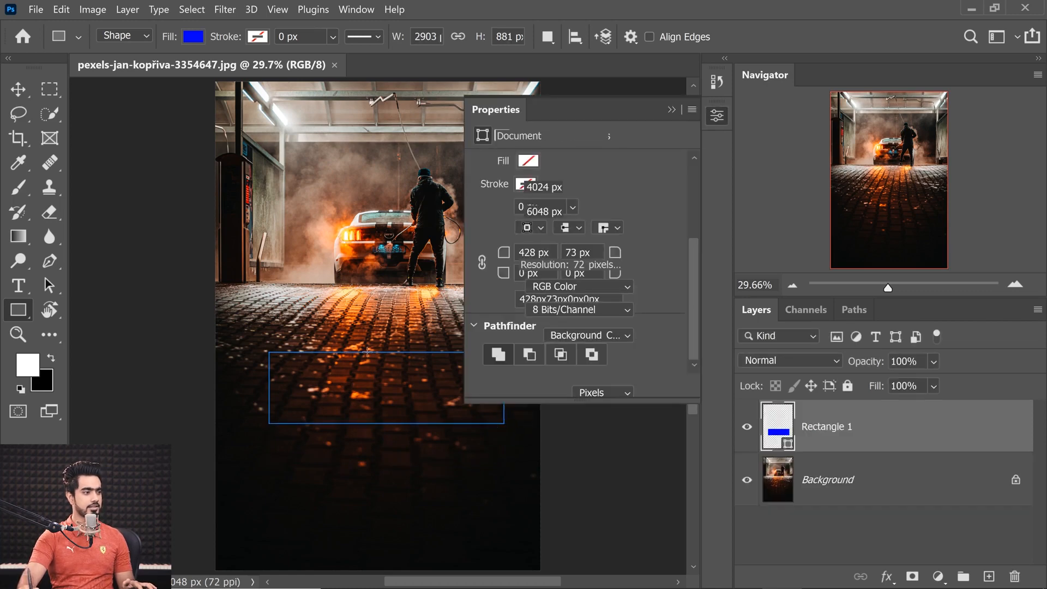
Change the fill of the rectangle below the car to white from the recently used colours.
{"action": "left_click", "coordinate": [193, 37]}
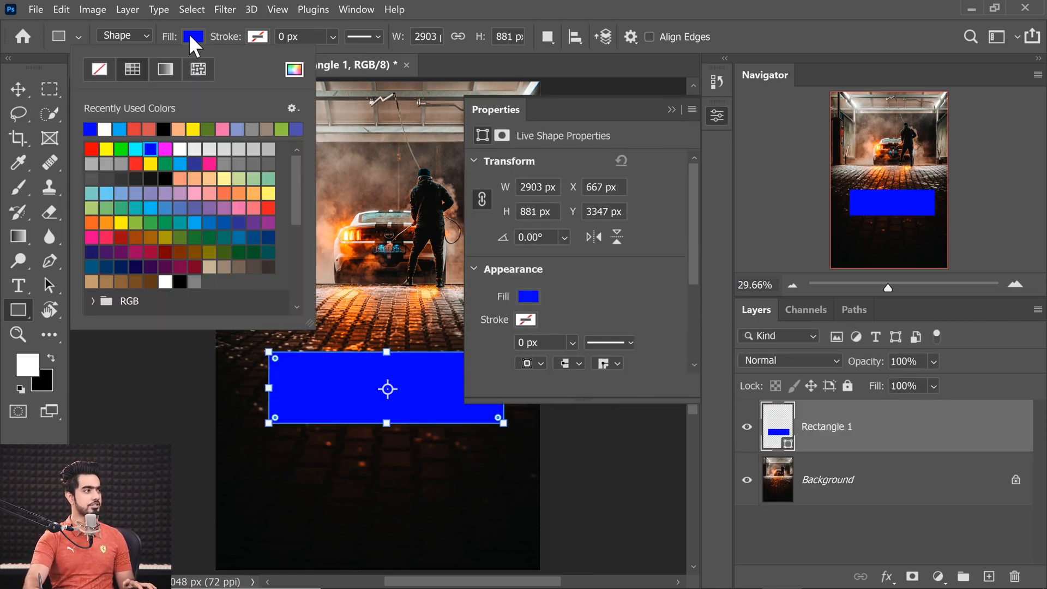
{"action": "left_click", "coordinate": [102, 130]}
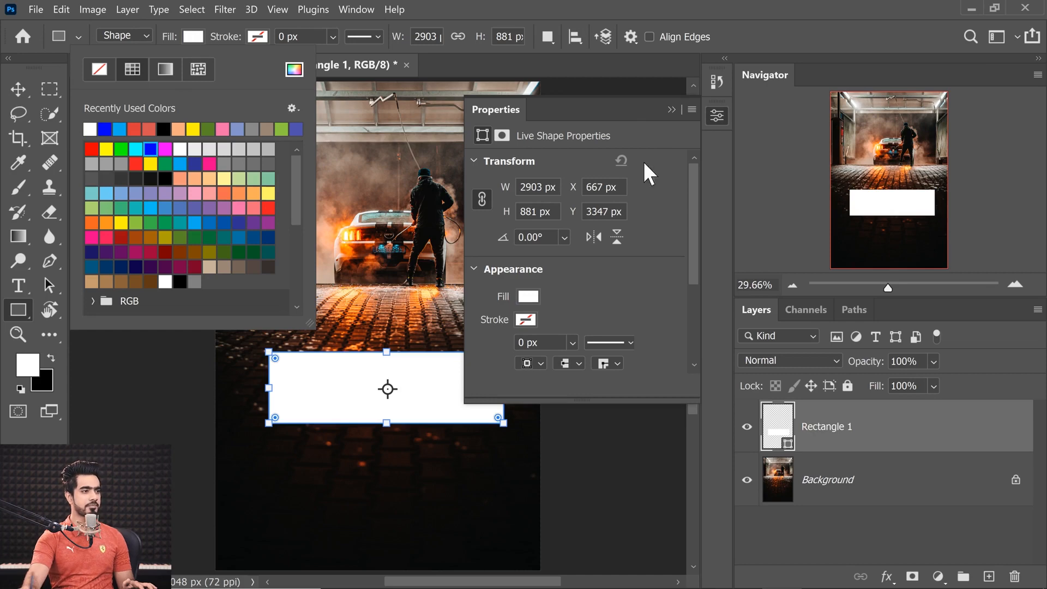
{"action": "left_click", "coordinate": [720, 172]}
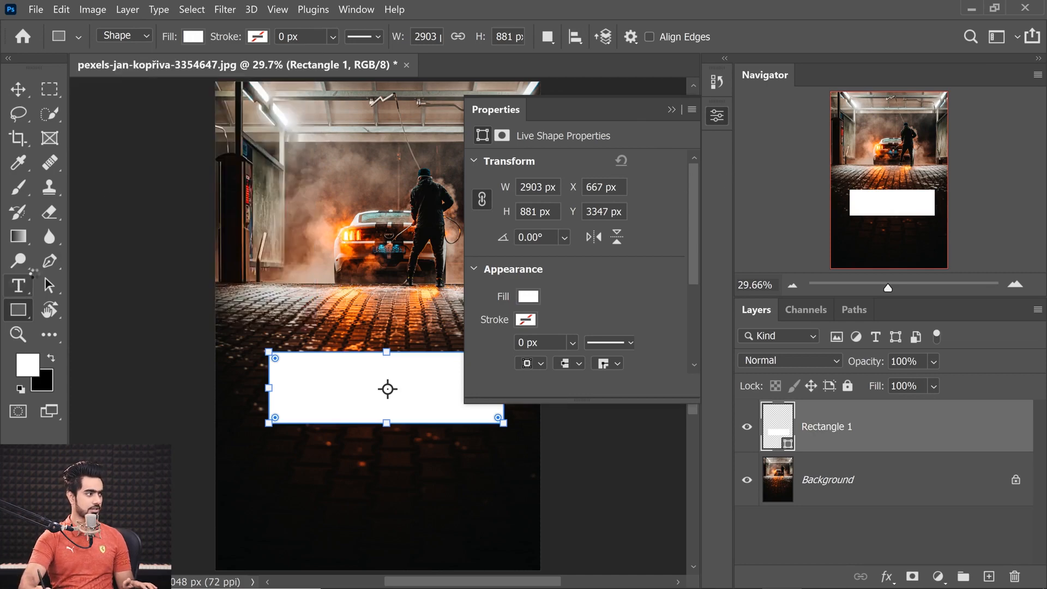
Add the text CARWASH on a new layer over the white rectangle.
{"action": "key", "text": "t"}
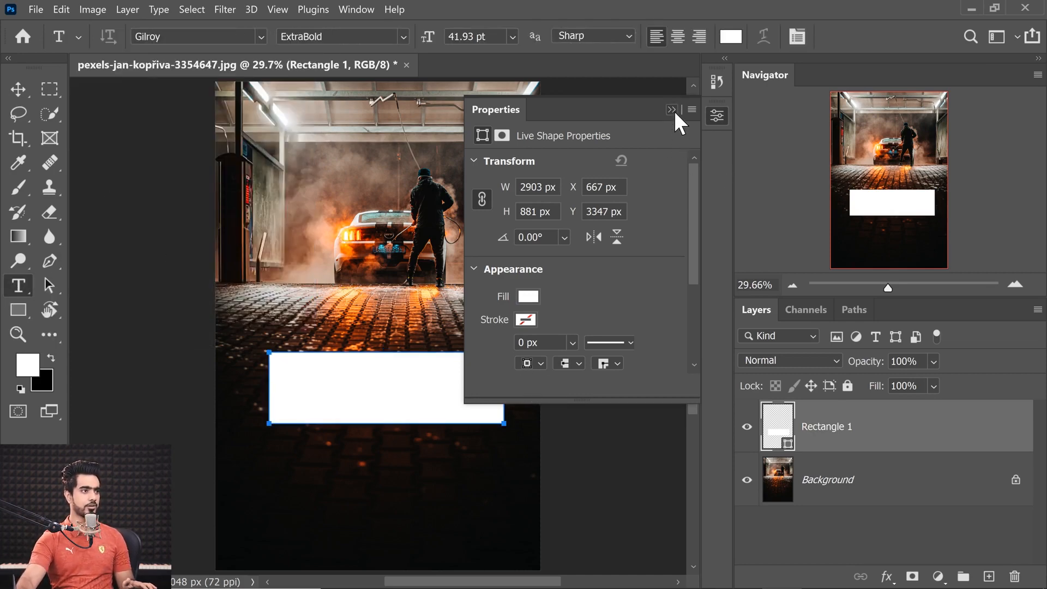
{"action": "left_click", "coordinate": [717, 115]}
{"action": "left_click", "coordinate": [989, 577]}
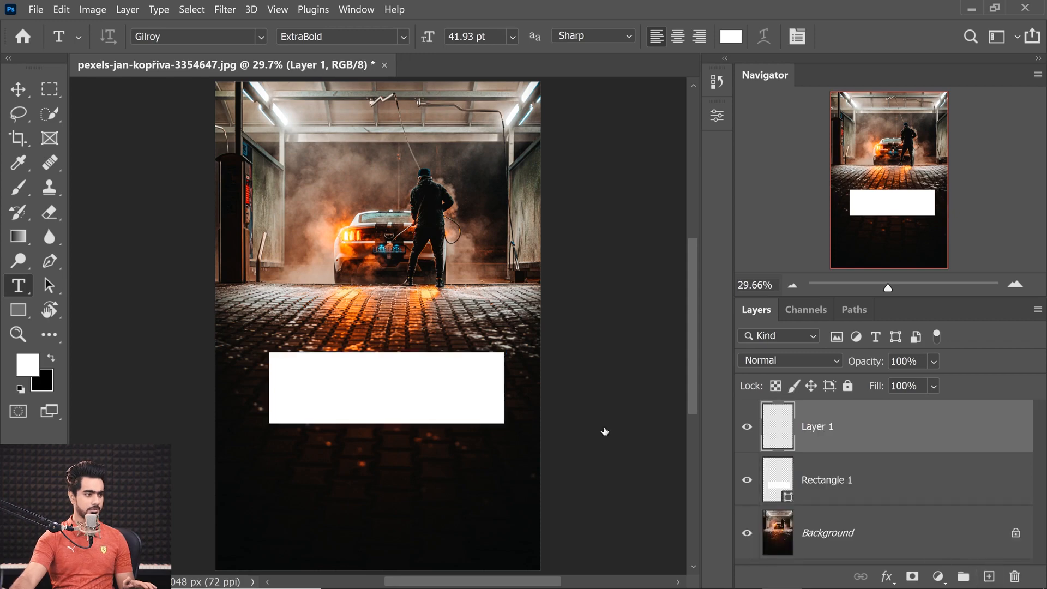
{"action": "left_click", "coordinate": [304, 389]}
{"action": "key", "text": "BackSpace"}
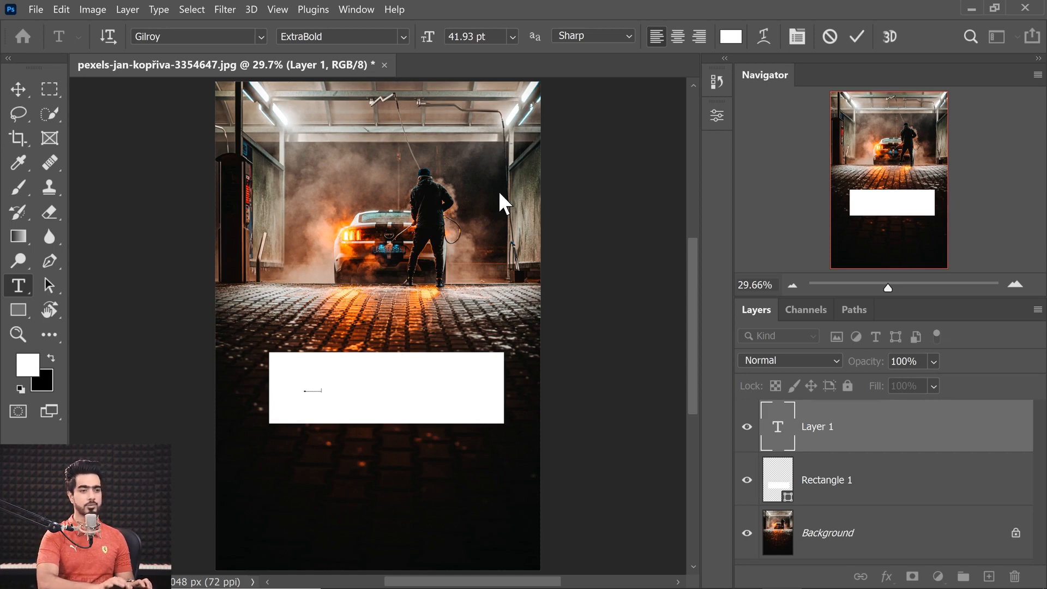
Set the colour of the whole CARWASH text to black (000000) and finish editing it.
{"action": "key", "text": "ctrl+a"}
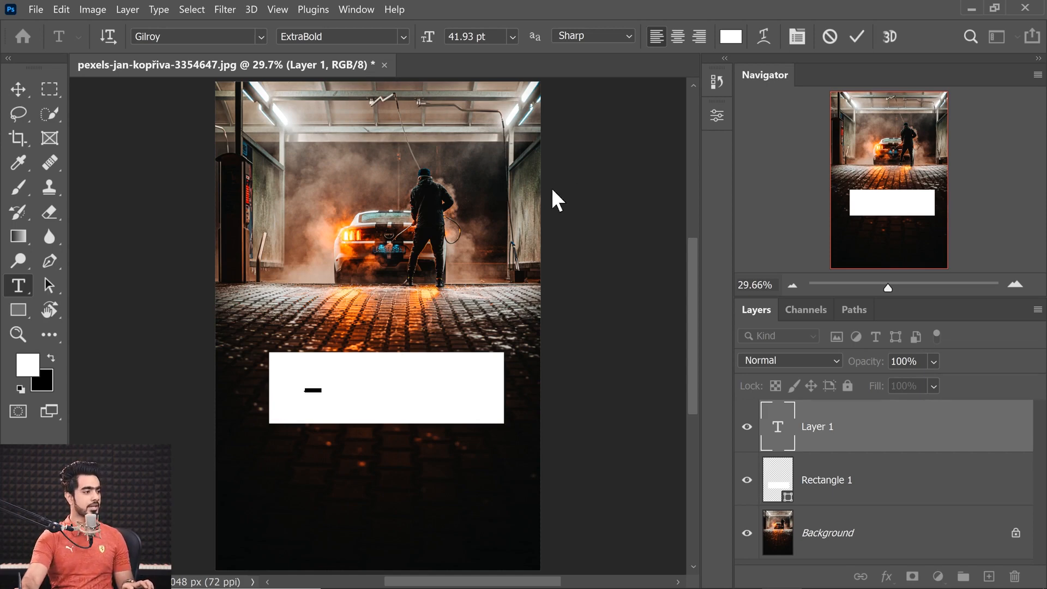
{"action": "left_click", "coordinate": [731, 37]}
{"action": "type", "text": "816060"}
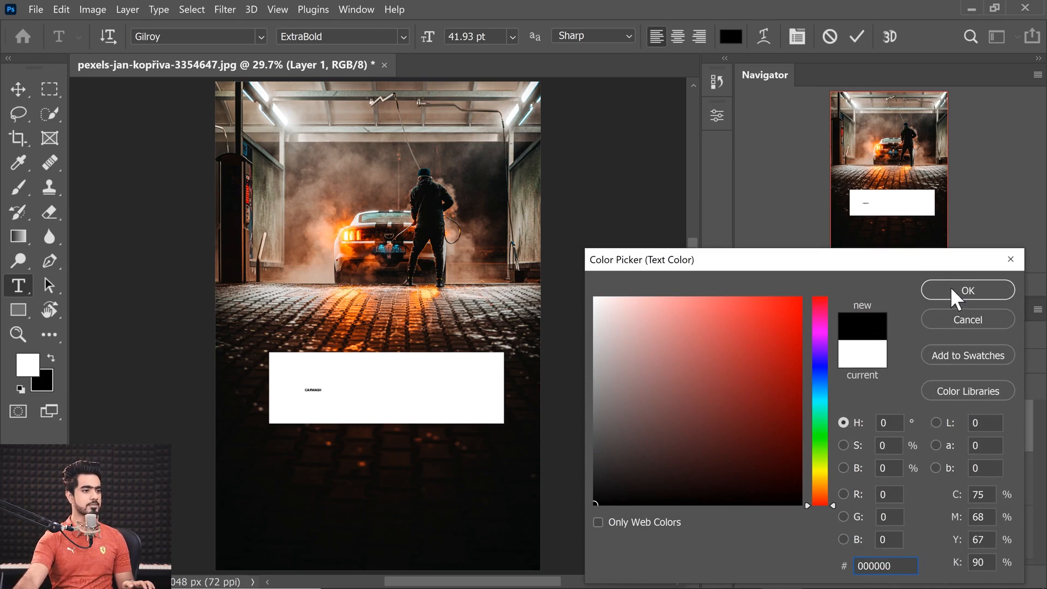
{"action": "left_click", "coordinate": [952, 289]}
{"action": "left_click", "coordinate": [18, 89]}
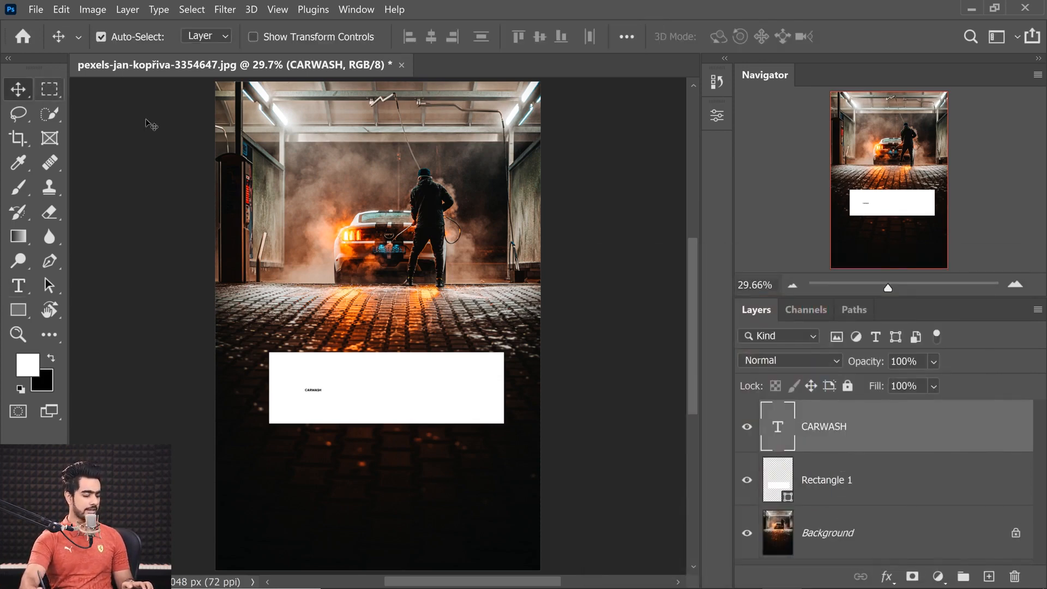
Scale the CARWASH text up to about 1215% and position it in the middle of the white rectangle.
{"action": "key", "text": "ctrl+t"}
{"action": "left_click_drag", "start_coordinate": [325, 385], "coordinate": [413, 345]}
{"action": "left_click_drag", "start_coordinate": [424, 408], "coordinate": [521, 431]}
{"action": "left_click_drag", "start_coordinate": [307, 371], "coordinate": [289, 366]}
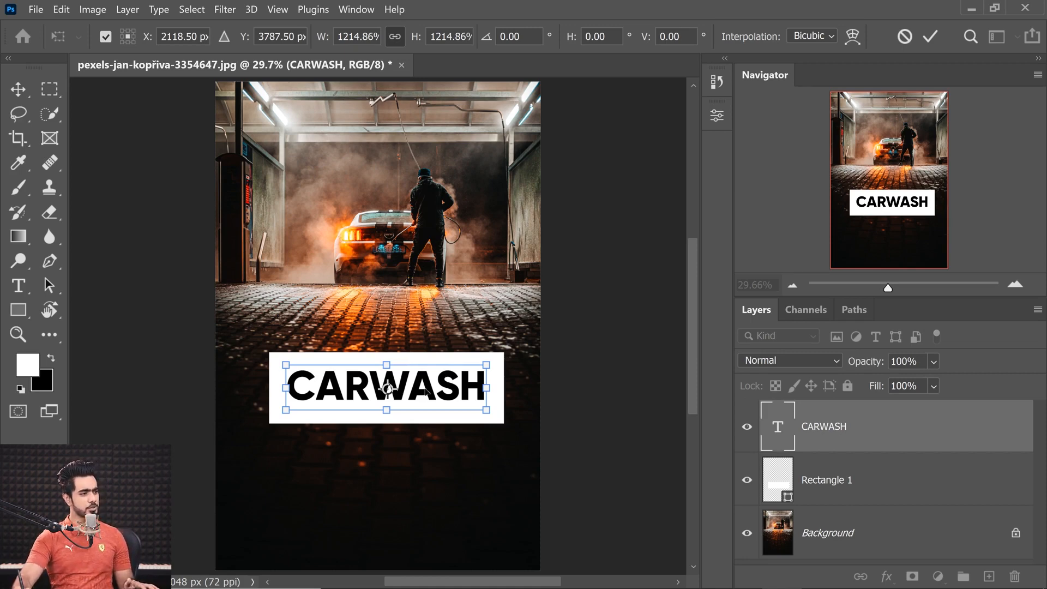
{"action": "key", "text": "Return"}
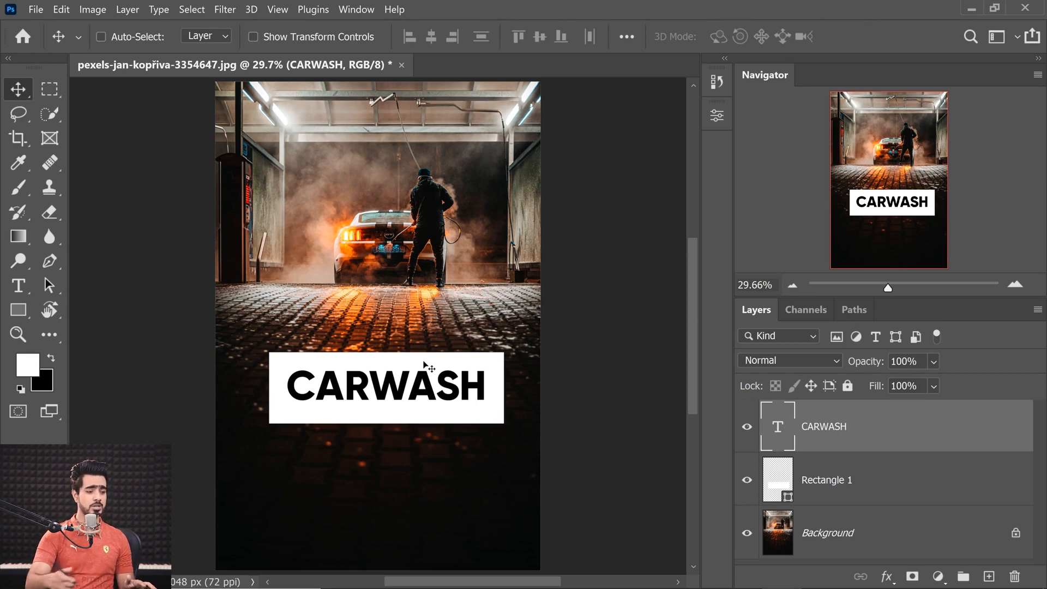
Cut the CARWASH letters out of Rectangle 1 with an inverted layer mask made from the text's selection, hiding the text layer.
{"action": "key", "text": "ctrl"}
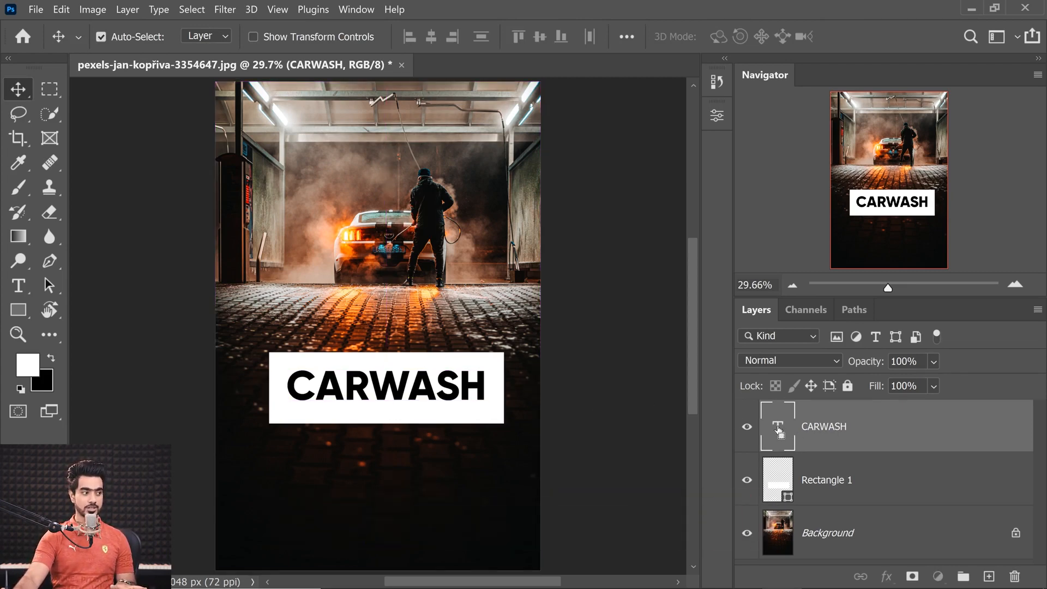
{"action": "left_click", "coordinate": [779, 431], "text": "ctrl"}
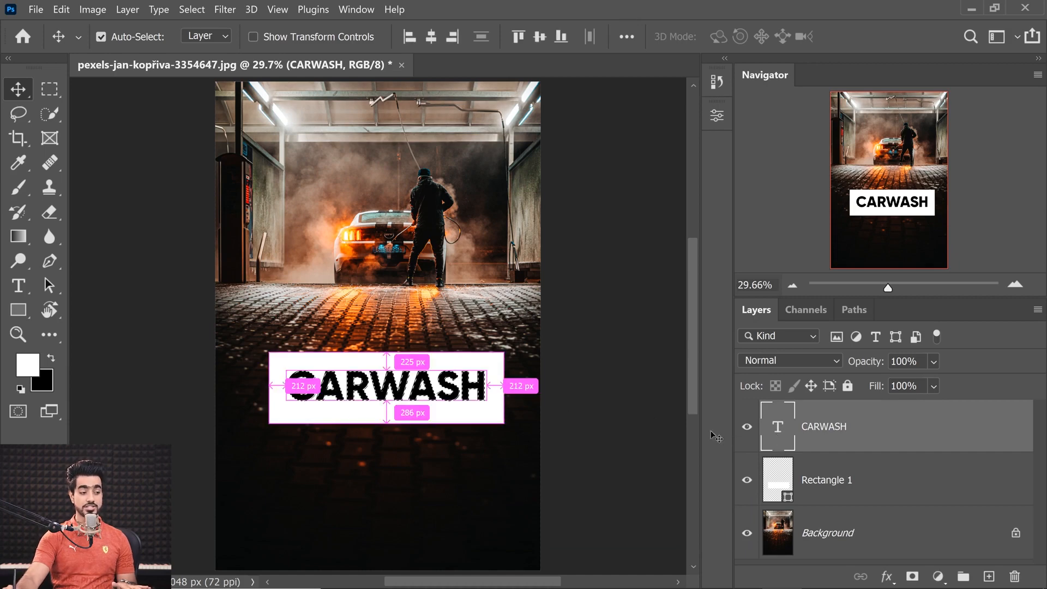
{"action": "left_click", "coordinate": [747, 427]}
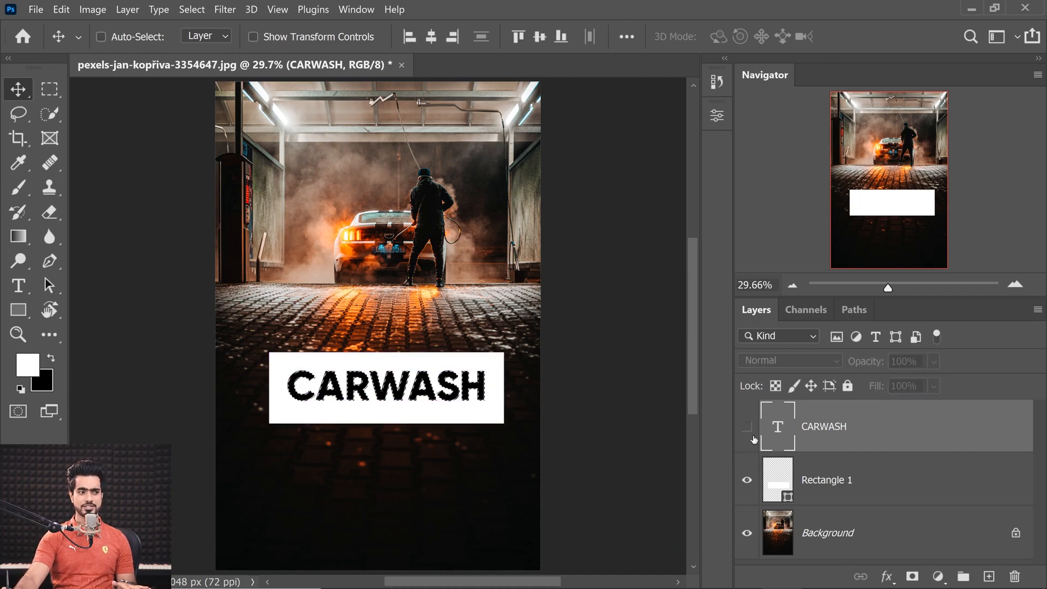
{"action": "left_click", "coordinate": [855, 481]}
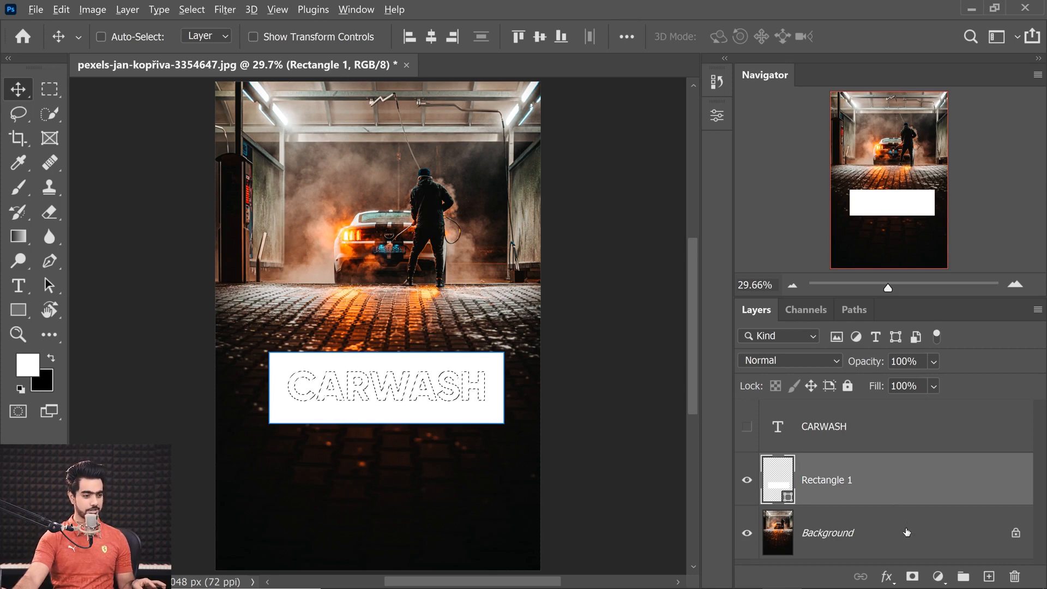
{"action": "left_click", "coordinate": [913, 577], "text": "alt"}
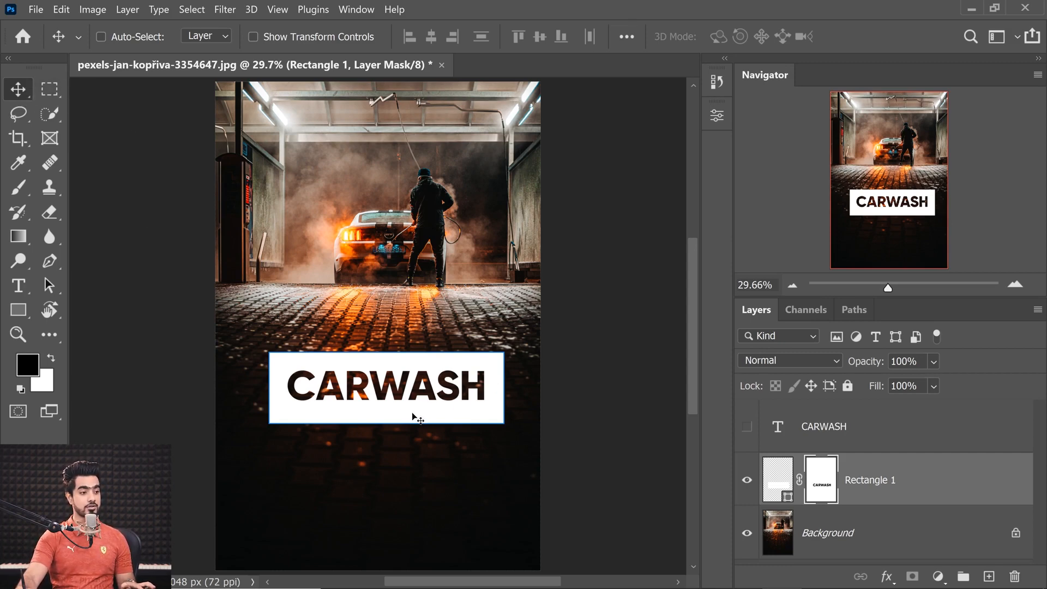
Move the masked rectangle lower on the photo and inspect the edges of the cut-out letters up close.
{"action": "left_click_drag", "start_coordinate": [419, 416], "coordinate": [419, 448]}
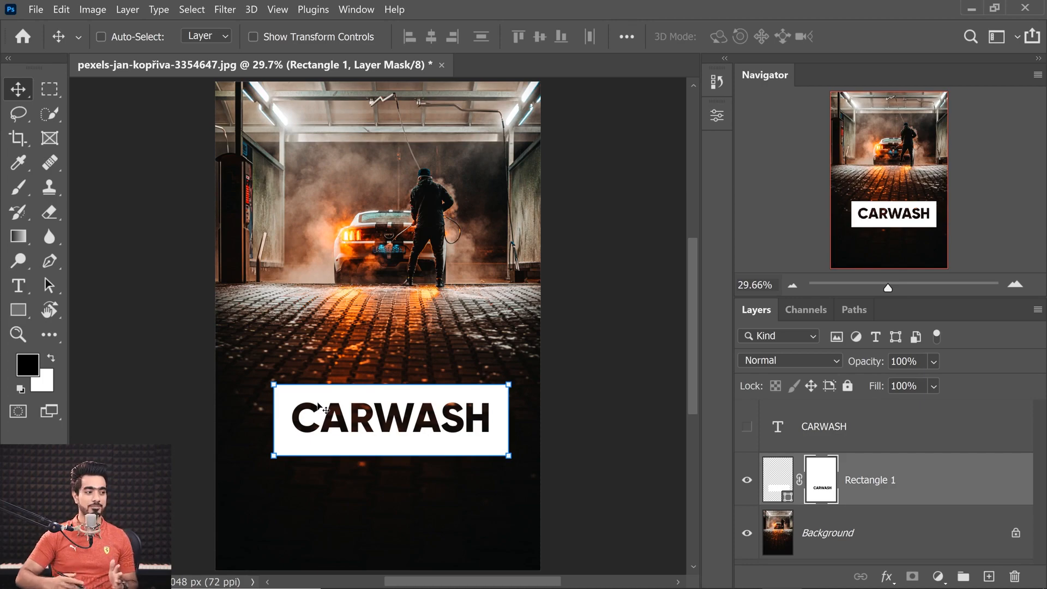
{"action": "scroll", "coordinate": [322, 406], "scroll_direction": "up", "scroll_amount": 10}
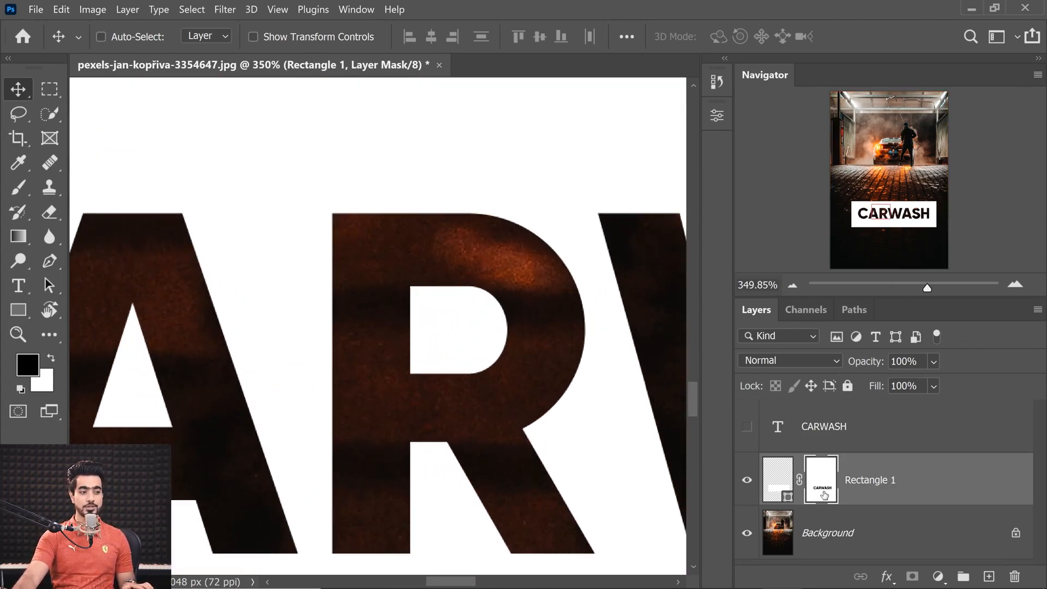
{"action": "key", "text": "ctrl+space"}
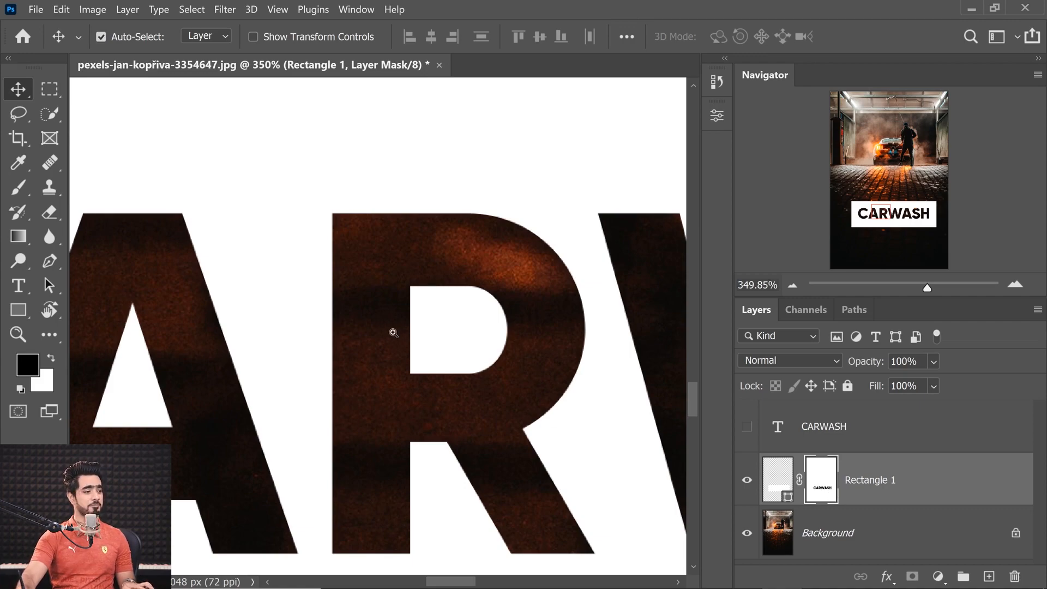
{"action": "scroll", "coordinate": [392, 332], "scroll_direction": "down", "scroll_amount": 10}
{"action": "left_click_drag", "start_coordinate": [450, 317], "coordinate": [372, 334]}
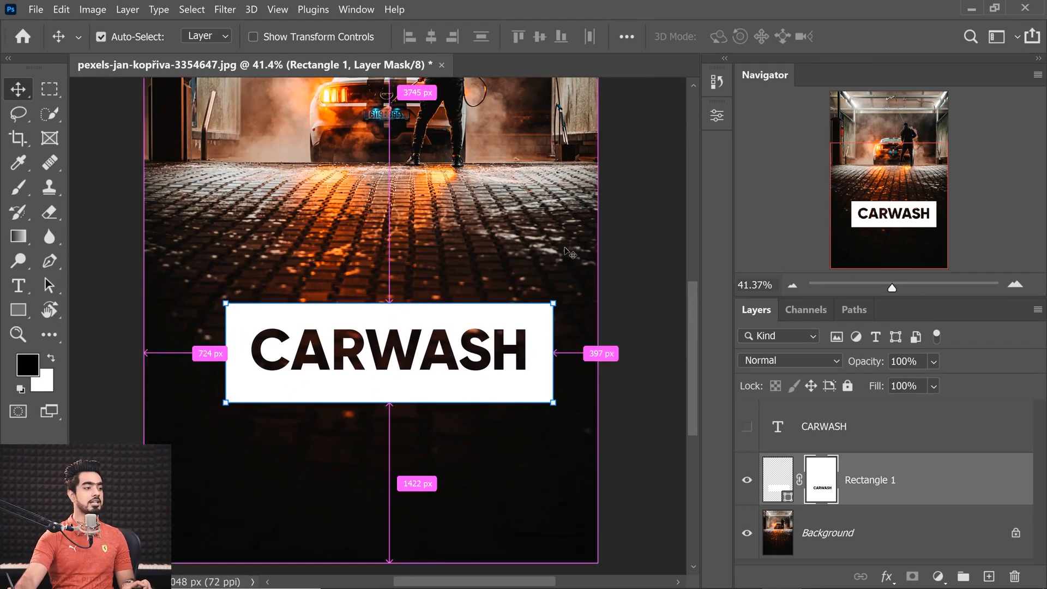
Undo the rectangle's move, its layer mask and the hiding of the CARWASH text.
{"action": "left_click_drag", "start_coordinate": [577, 297], "coordinate": [571, 254]}
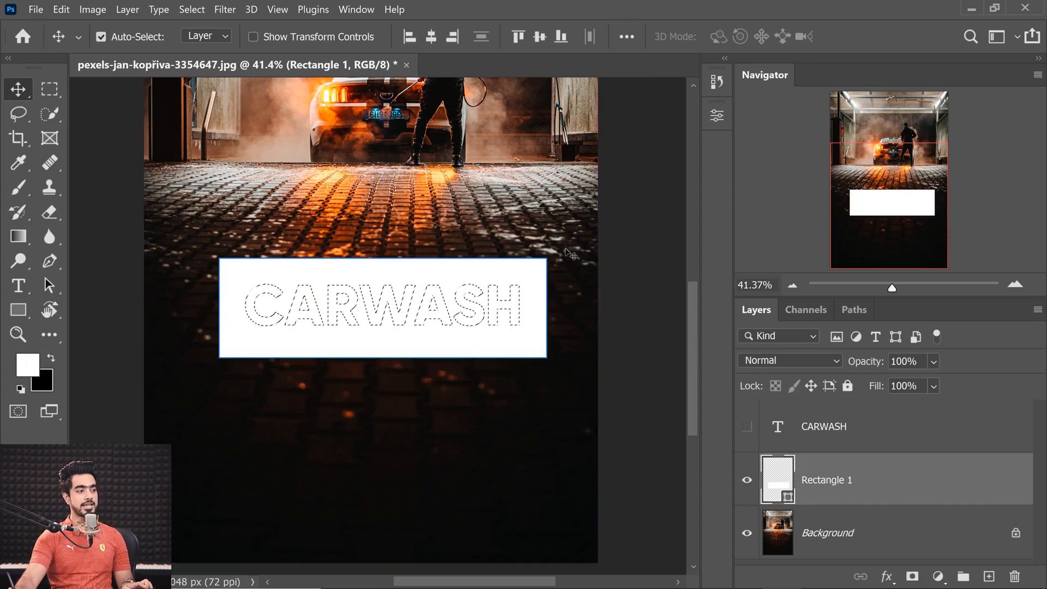
{"action": "key", "text": "ctrl+z"}
{"action": "key", "text": "ctrl+z"}
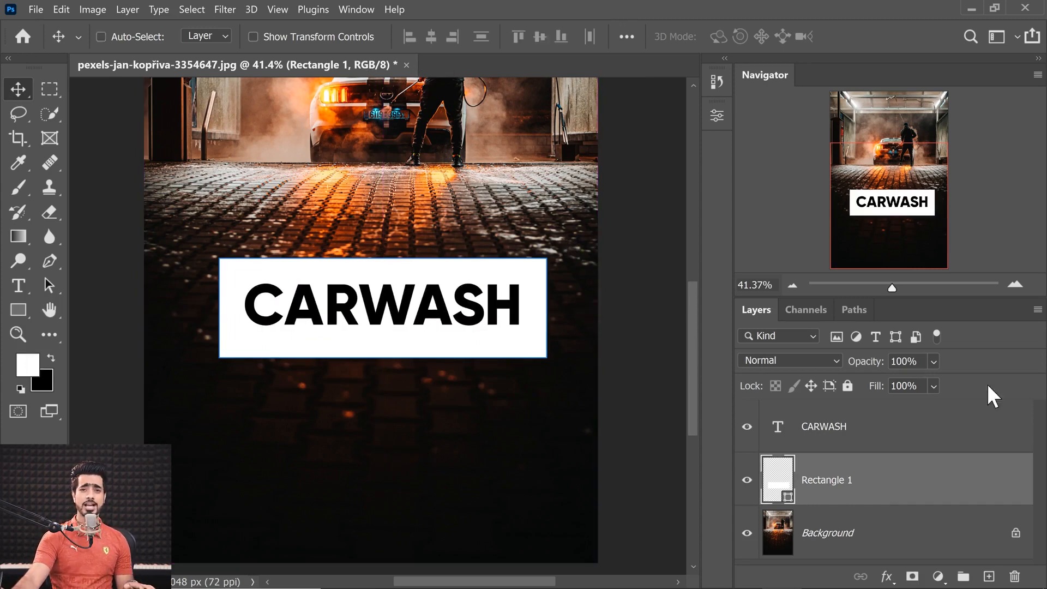
Set the CARWASH text layer's knockout to Shallow and its fill to 0%.
{"action": "left_click", "coordinate": [962, 431]}
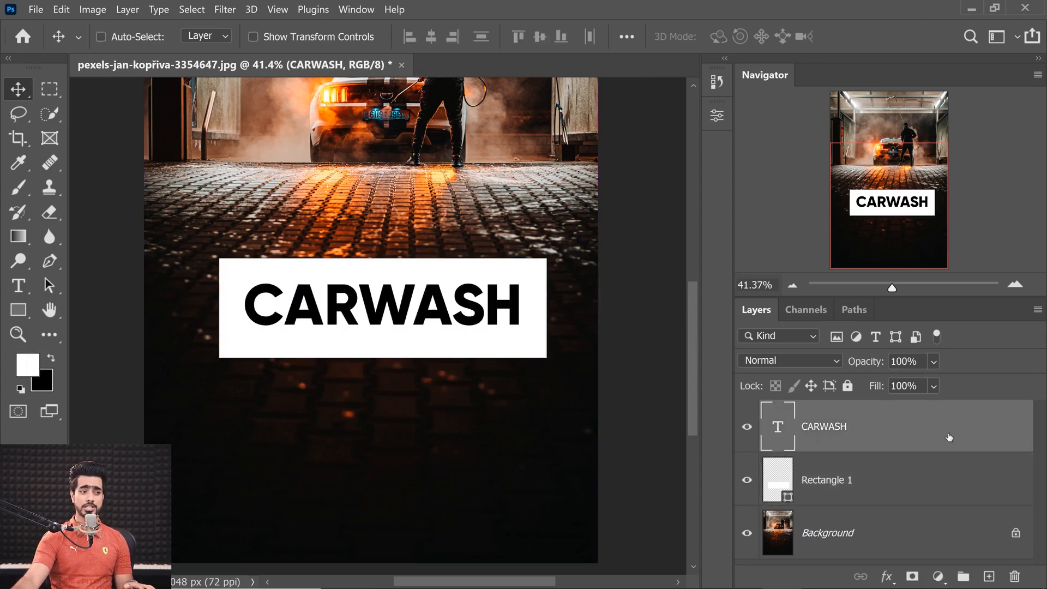
{"action": "double_click", "coordinate": [955, 436]}
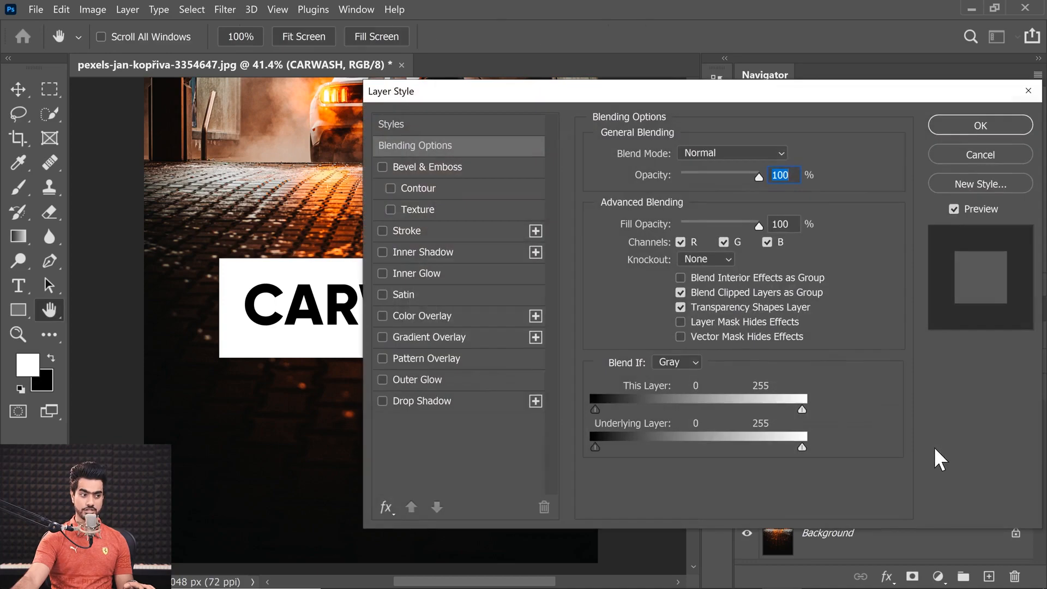
{"action": "left_click_drag", "start_coordinate": [675, 100], "coordinate": [839, 130]}
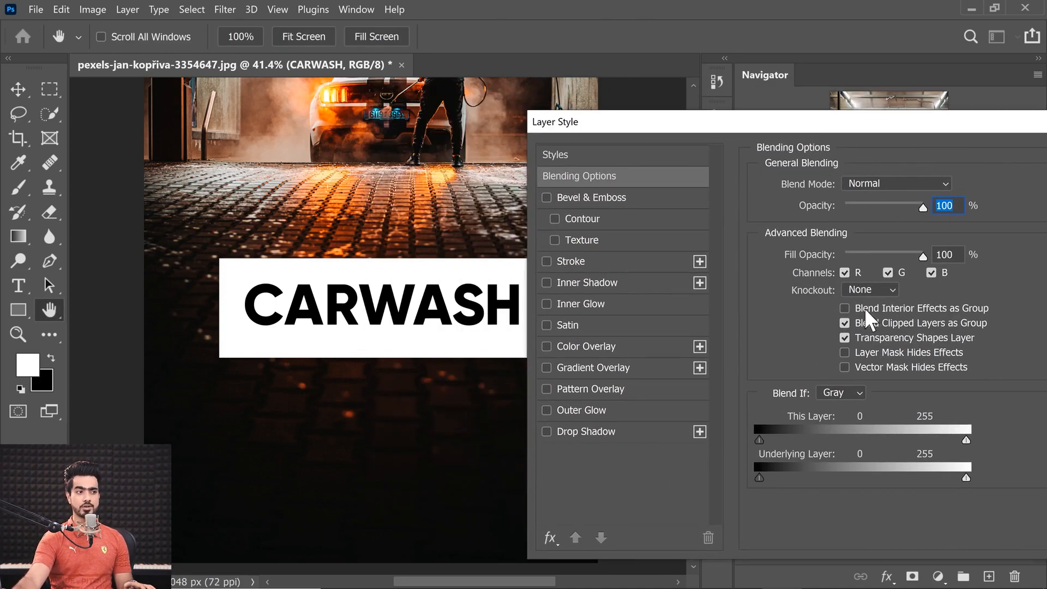
{"action": "left_click", "coordinate": [872, 291]}
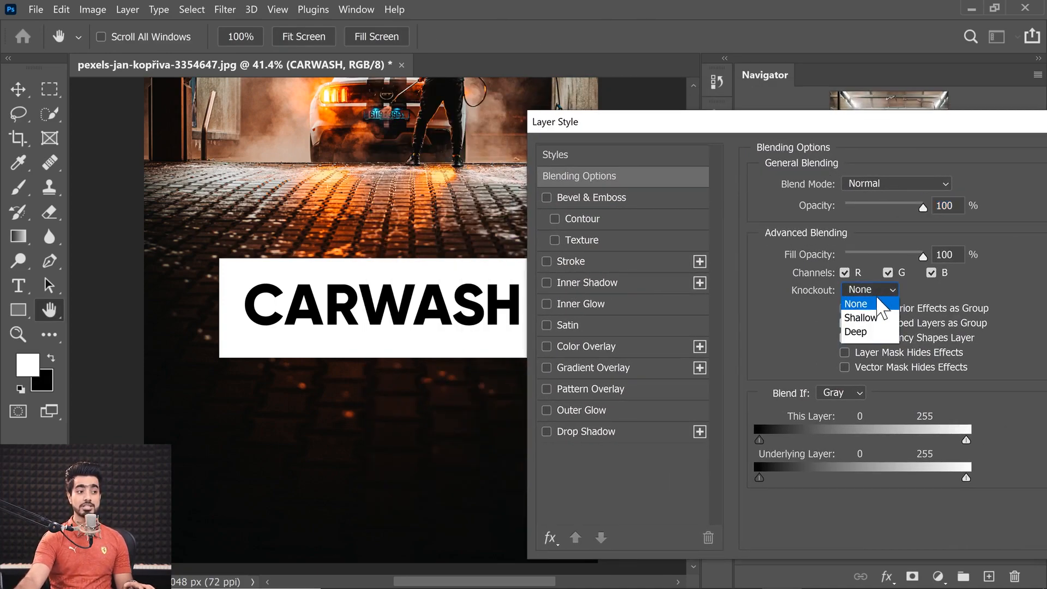
{"action": "left_click", "coordinate": [872, 317]}
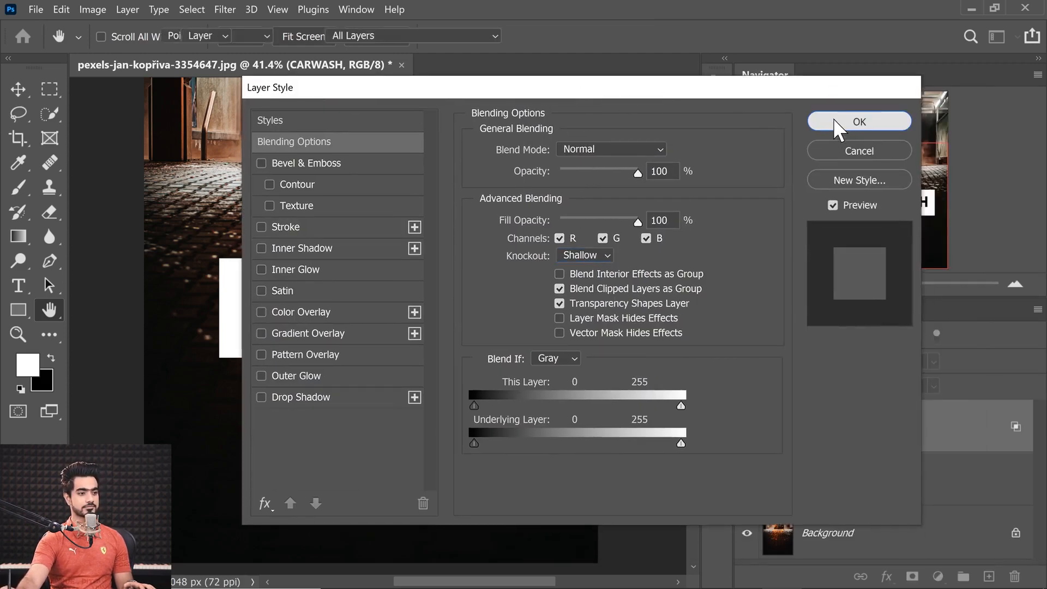
{"action": "left_click", "coordinate": [837, 125]}
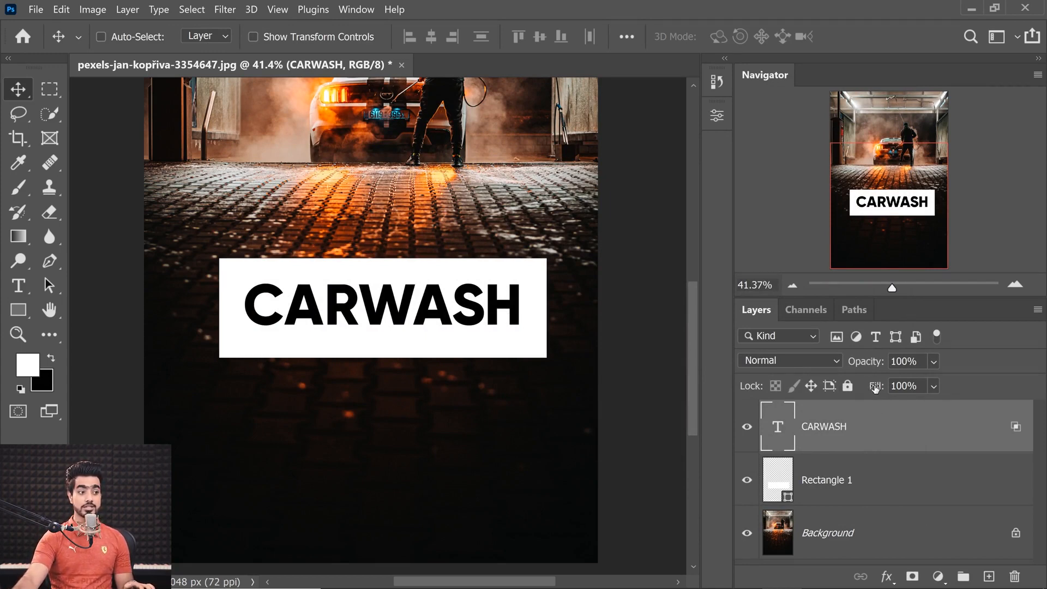
{"action": "left_click_drag", "start_coordinate": [874, 389], "coordinate": [618, 415]}
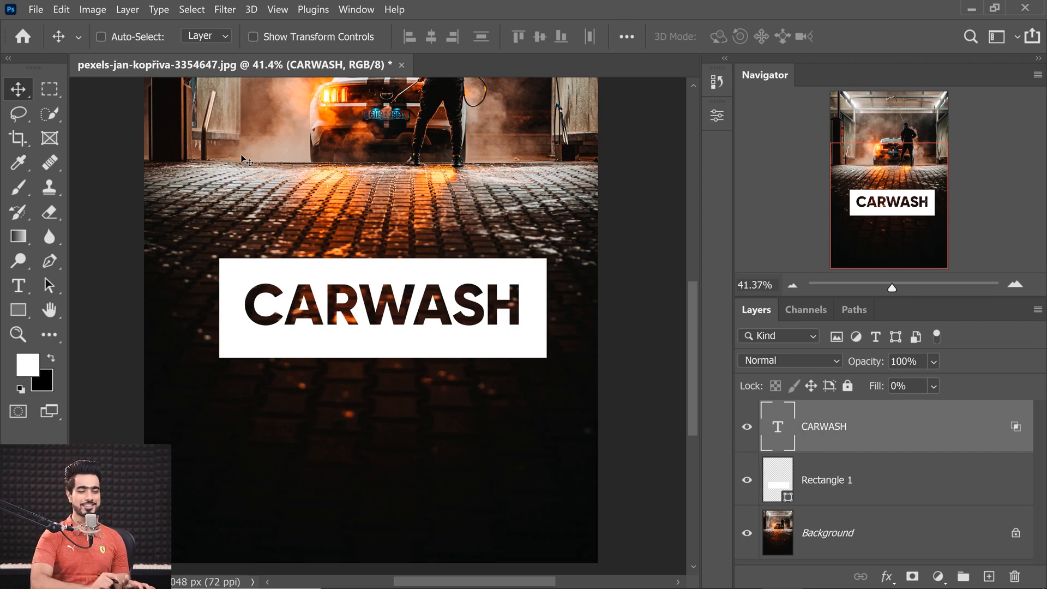
Add a new empty layer directly above the Background and get the Brush tool ready.
{"action": "left_click", "coordinate": [28, 194]}
{"action": "left_click", "coordinate": [850, 524]}
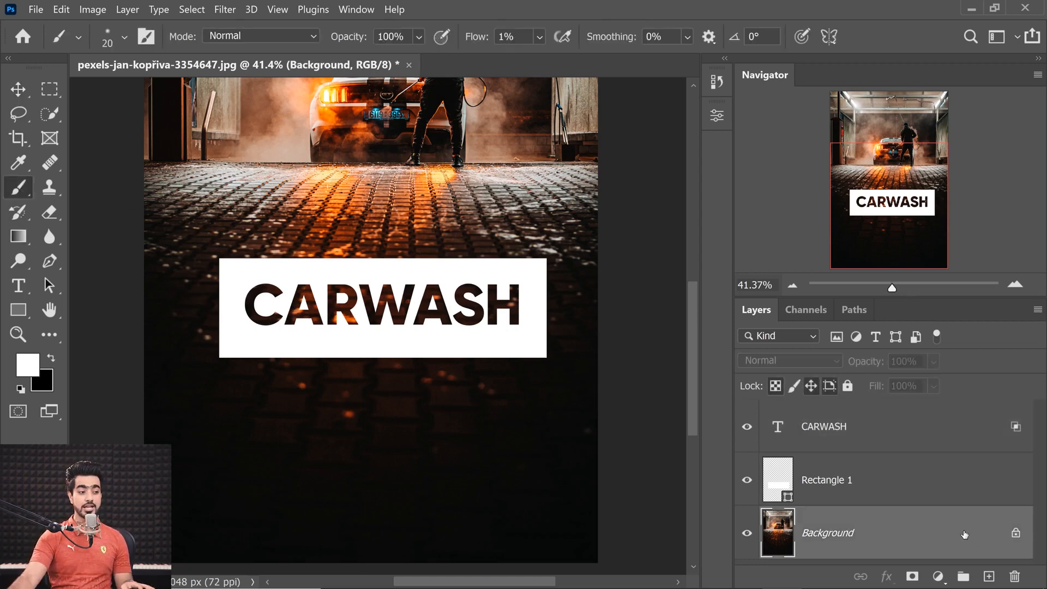
{"action": "left_click", "coordinate": [989, 576]}
{"action": "left_click_drag", "start_coordinate": [312, 242], "coordinate": [365, 231]}
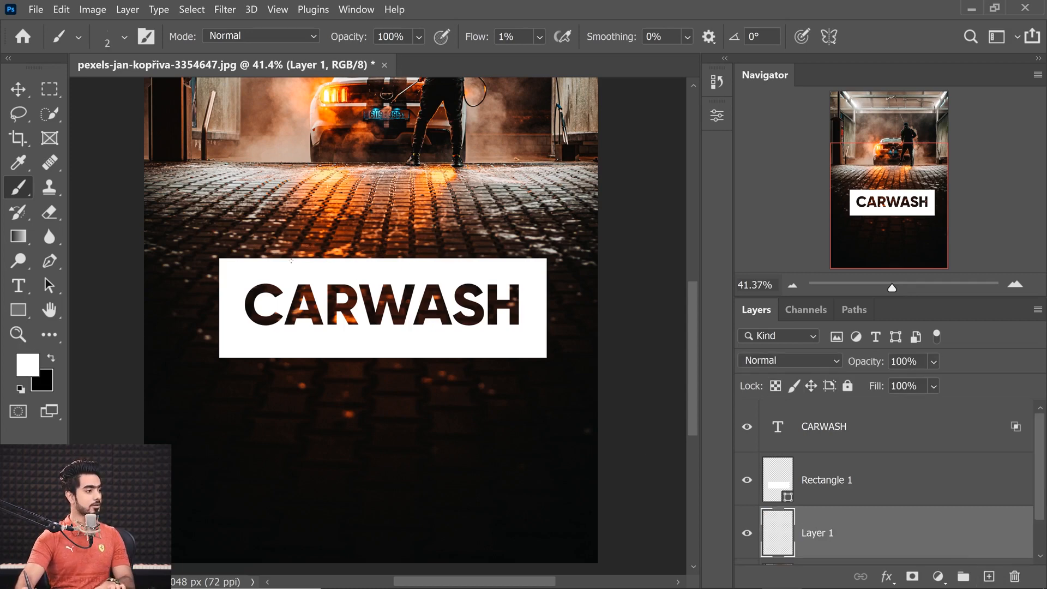
Set the foreground colour to a bright, fully saturated green.
{"action": "left_click", "coordinate": [27, 364]}
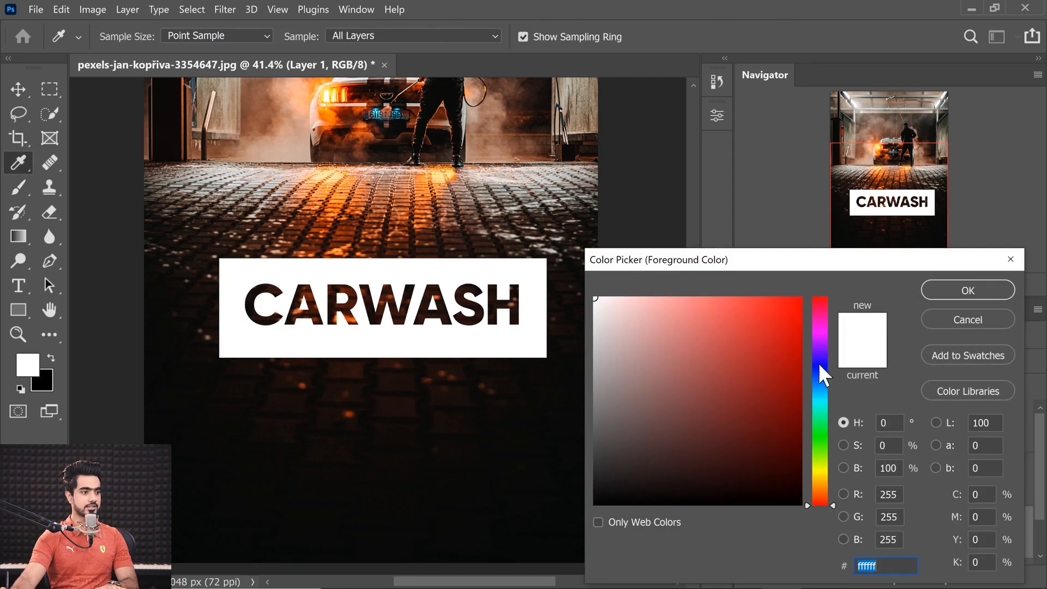
{"action": "left_click", "coordinate": [820, 441]}
{"action": "left_click", "coordinate": [799, 298]}
{"action": "left_click", "coordinate": [944, 295]}
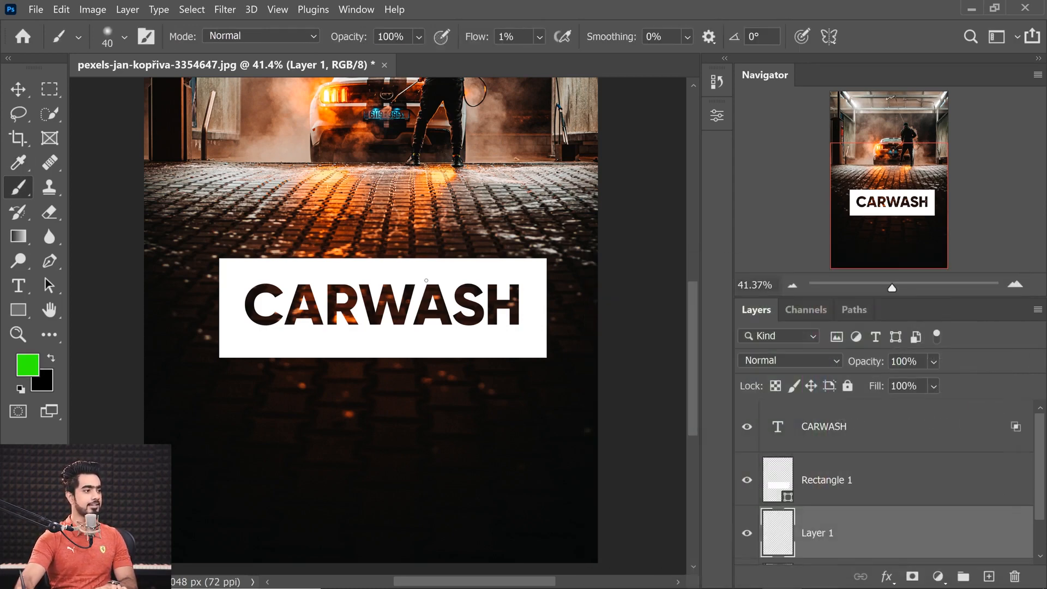
Paint a large green area behind and around the white rectangle on Layer 1 with a soft 600 px brush at 100% flow.
{"action": "key", "text": "bracketright"}
{"action": "key", "text": "bracketright"}
{"action": "key", "text": "bracketright"}
{"action": "key", "text": "bracketright"}
{"action": "key", "text": "bracketright"}
{"action": "key", "text": "bracketright"}
{"action": "key", "text": "bracketright"}
{"action": "key", "text": "bracketright"}
{"action": "key", "text": "bracketright"}
{"action": "key", "text": "bracketright"}
{"action": "key", "text": "bracketright"}
{"action": "key", "text": "bracketright"}
{"action": "key", "text": "bracketright"}
{"action": "key", "text": "bracketright"}
{"action": "key", "text": "bracketright"}
{"action": "key", "text": "bracketright"}
{"action": "key", "text": "bracketright"}
{"action": "left_click_drag", "start_coordinate": [473, 38], "coordinate": [627, 43]}
{"action": "key", "text": "bracketleft"}
{"action": "mouse_move", "coordinate": [380, 217]}
{"action": "left_mouse_down"}
{"action": "mouse_move", "coordinate": [354, 332]}
{"action": "mouse_move", "coordinate": [354, 319]}
{"action": "mouse_move", "coordinate": [510, 252]}
{"action": "mouse_move", "coordinate": [455, 337]}
{"action": "mouse_move", "coordinate": [415, 361]}
{"action": "mouse_move", "coordinate": [220, 360]}
{"action": "mouse_move", "coordinate": [276, 330]}
{"action": "mouse_move", "coordinate": [312, 259]}
{"action": "mouse_move", "coordinate": [247, 264]}
{"action": "mouse_move", "coordinate": [338, 230]}
{"action": "left_mouse_up"}
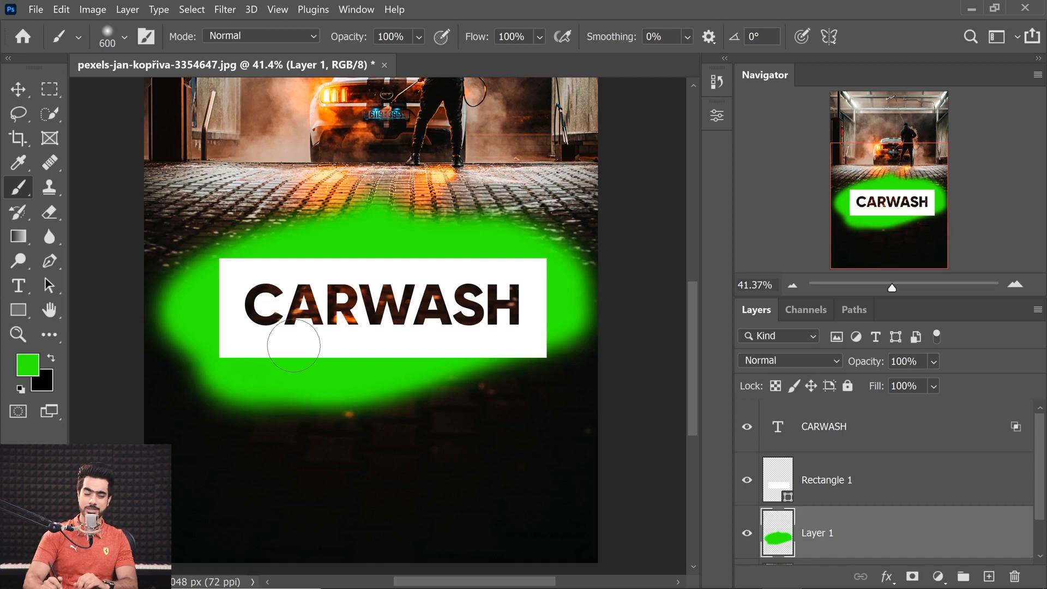
Group the CARWASH text layer with Rectangle 1 and expand the group.
{"action": "left_click", "coordinate": [929, 437]}
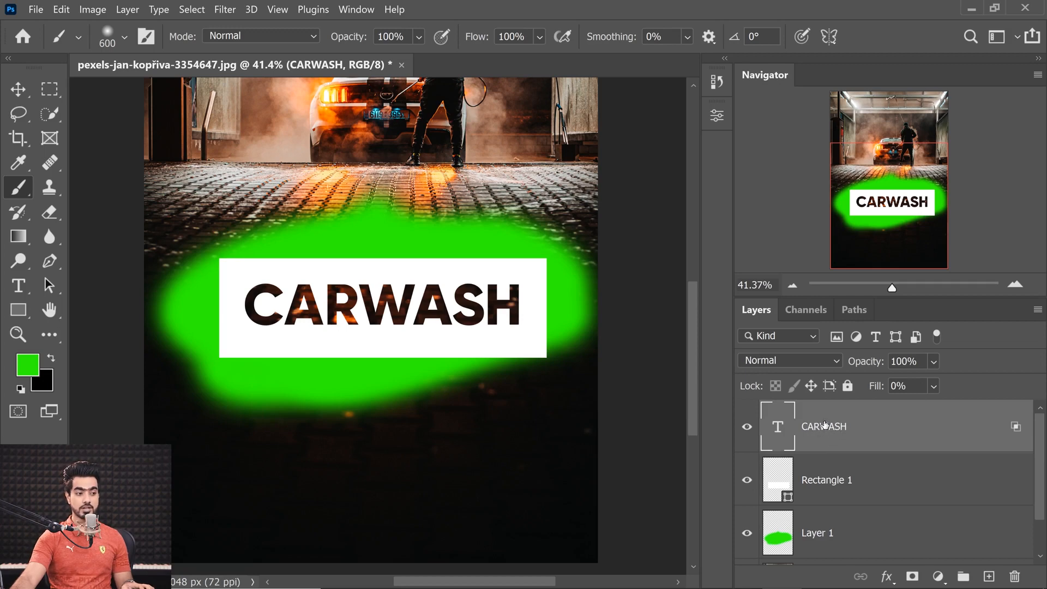
{"action": "left_click", "coordinate": [942, 480], "text": "ctrl"}
{"action": "key", "text": "ctrl+g"}
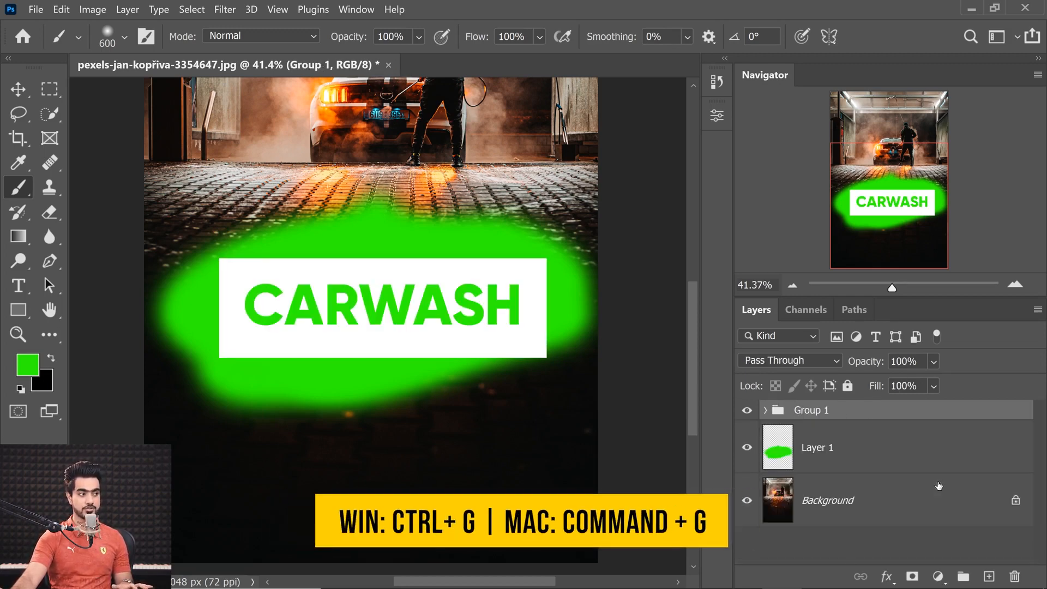
{"action": "left_click", "coordinate": [766, 412]}
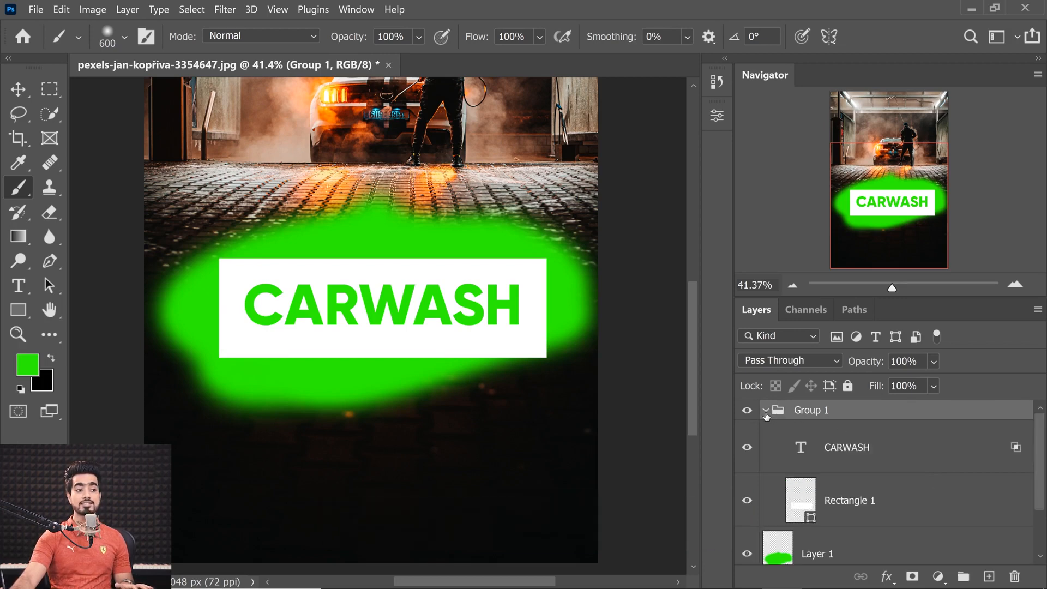
Change the knockout of the CARWASH text layer inside the group to Deep.
{"action": "left_click", "coordinate": [999, 458]}
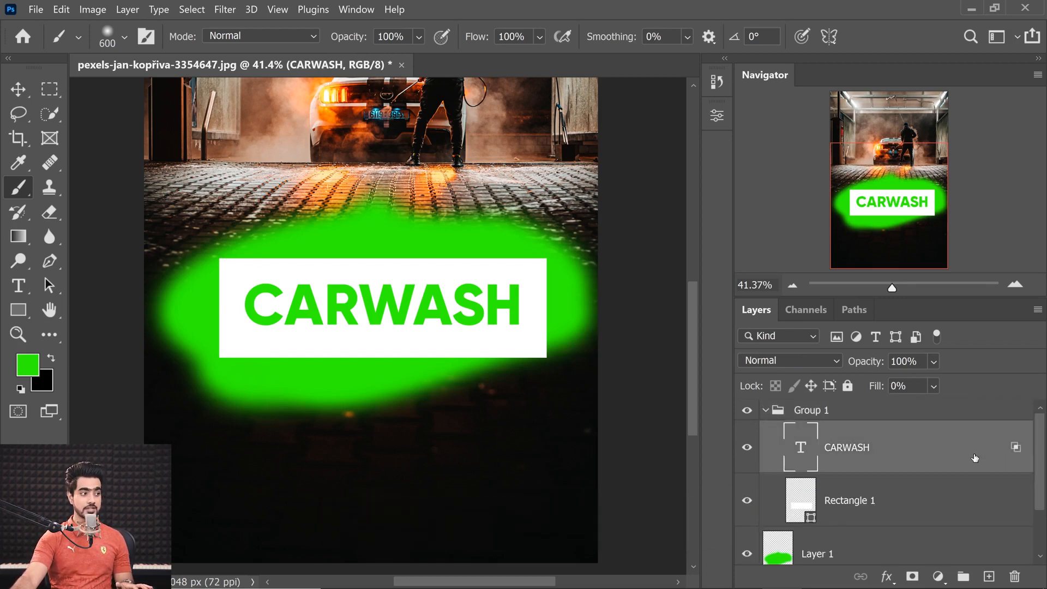
{"action": "double_click", "coordinate": [977, 459]}
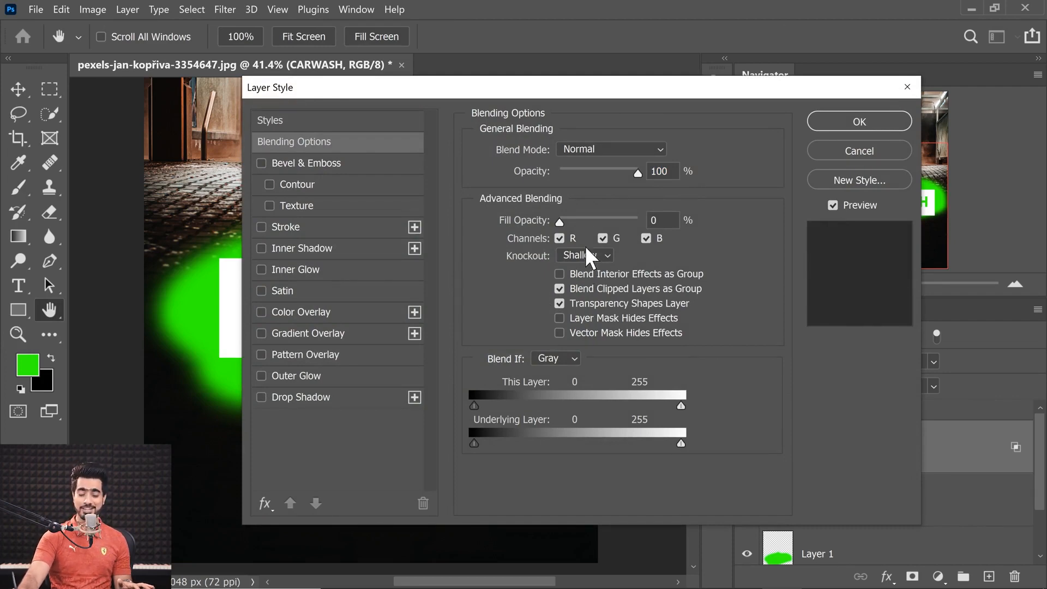
{"action": "left_click_drag", "start_coordinate": [547, 87], "coordinate": [710, 89]}
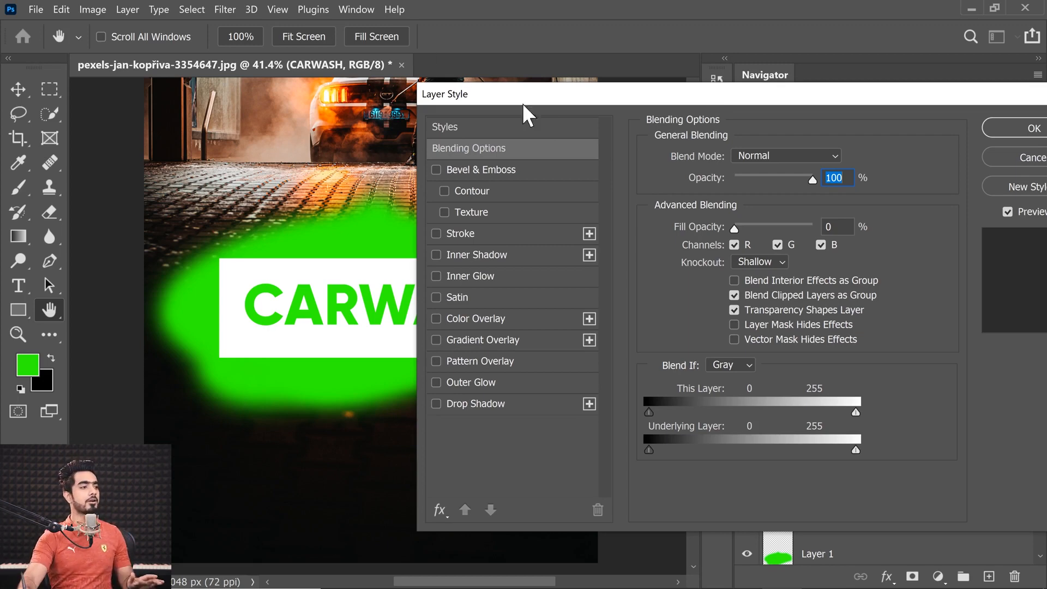
{"action": "left_click_drag", "start_coordinate": [522, 103], "coordinate": [610, 119]}
{"action": "left_click", "coordinate": [847, 278]}
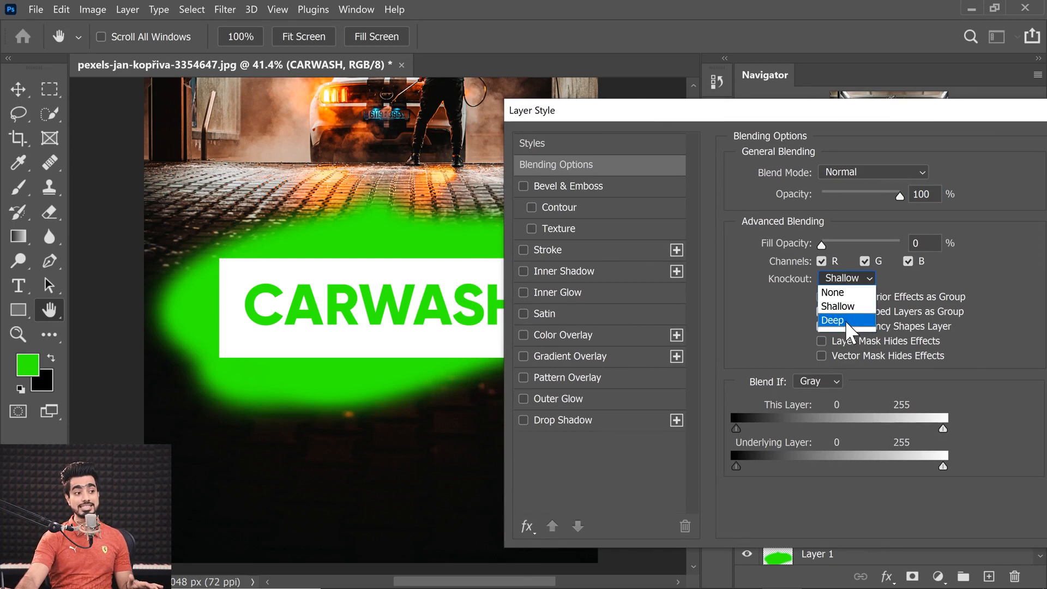
{"action": "left_click", "coordinate": [845, 320]}
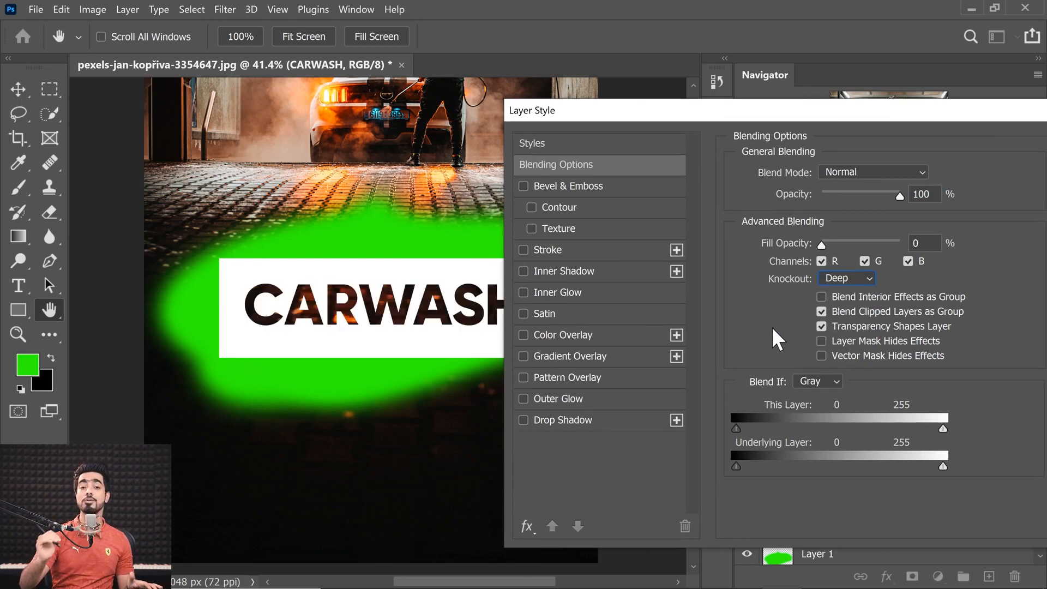
{"action": "left_click_drag", "start_coordinate": [743, 110], "coordinate": [434, 86]}
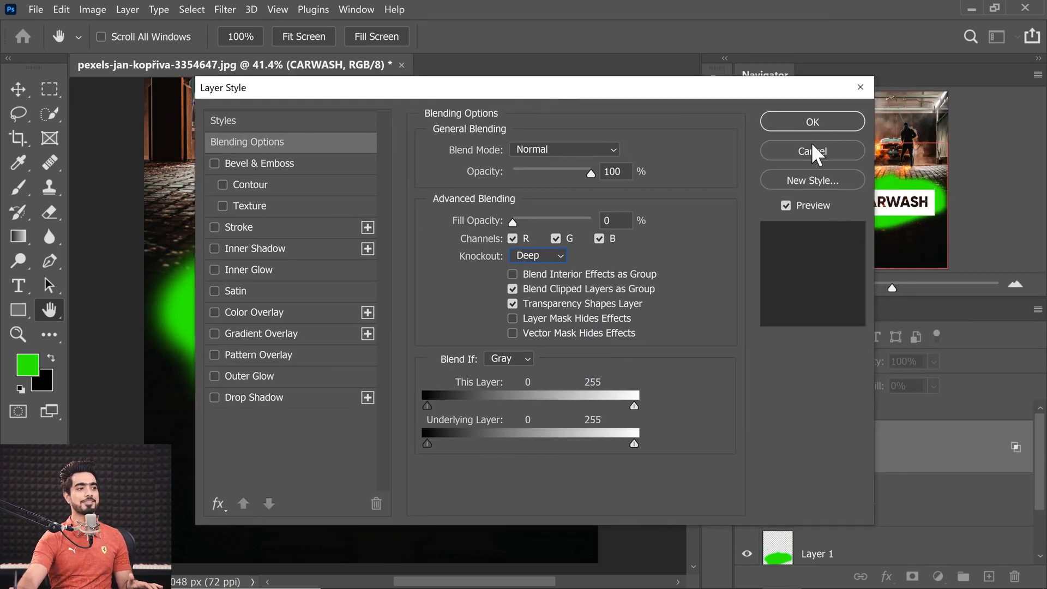
{"action": "left_click", "coordinate": [819, 121]}
{"action": "scroll", "coordinate": [1015, 537], "scroll_direction": "down", "scroll_amount": 3}
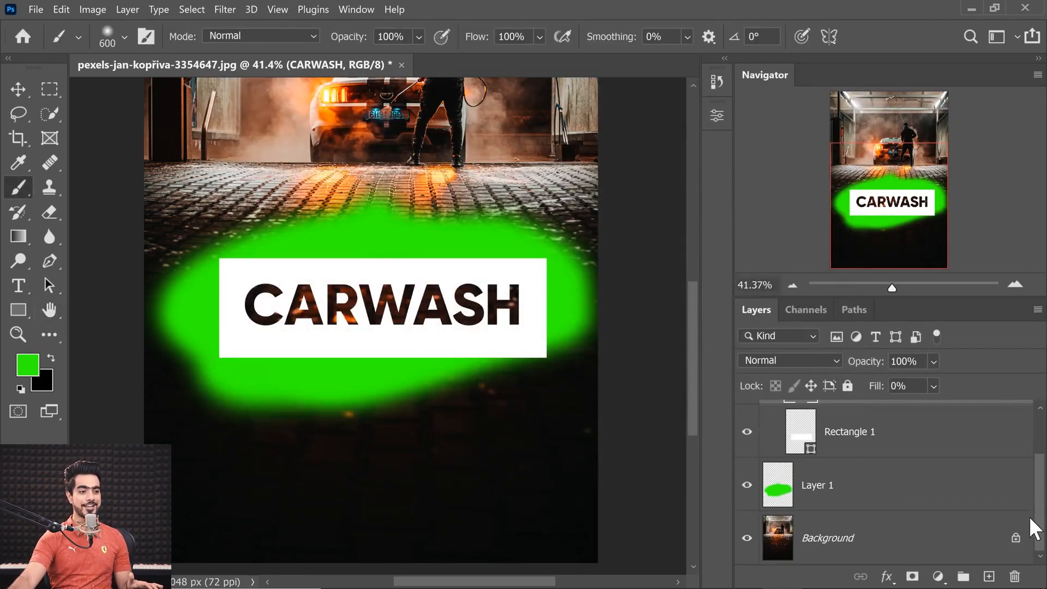
Unlock the Background photo layer so it becomes a regular layer.
{"action": "left_click", "coordinate": [1016, 539]}
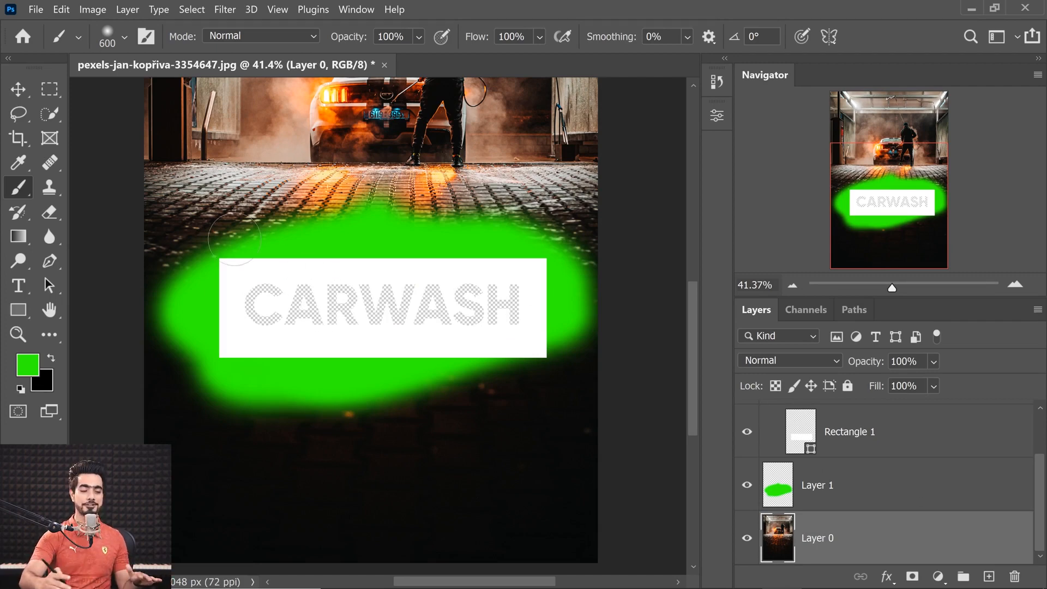
{"action": "left_click_drag", "start_coordinate": [1040, 520], "coordinate": [1040, 451]}
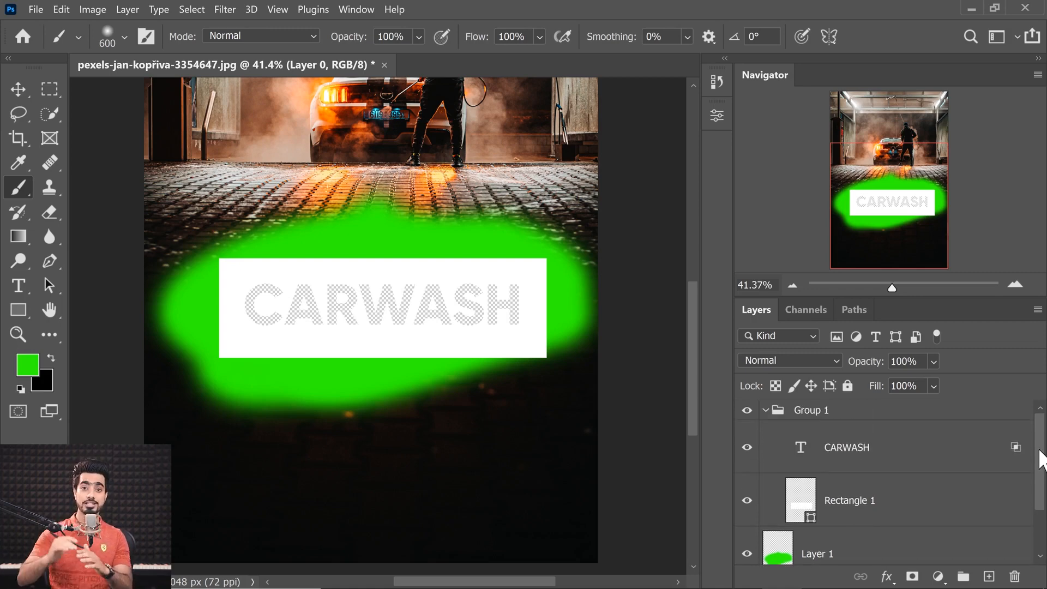
Change the knockout of the CARWASH text layer to Shallow in its blending options.
{"action": "left_click", "coordinate": [976, 456]}
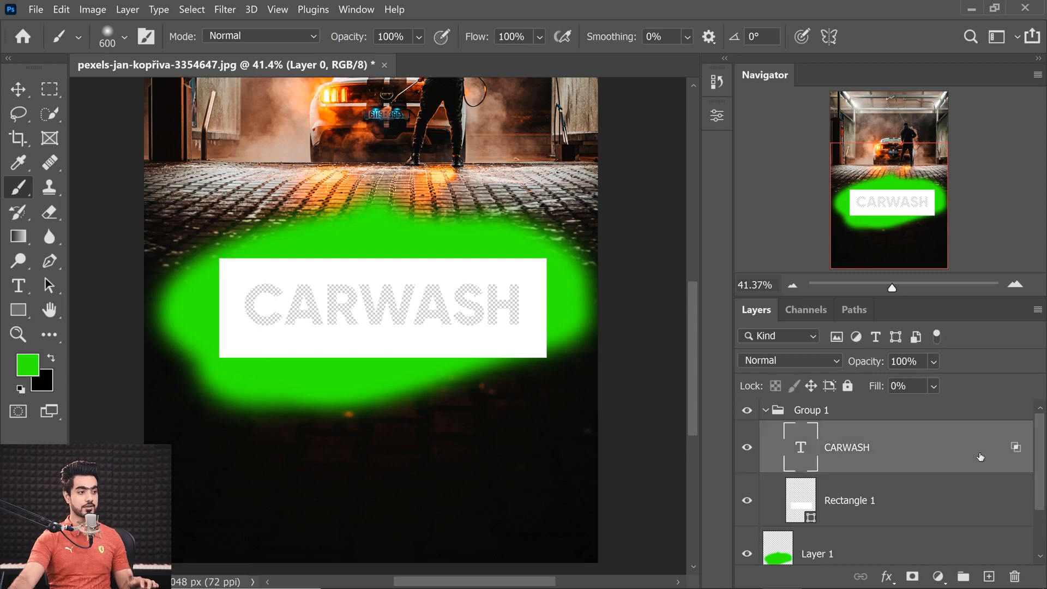
{"action": "double_click", "coordinate": [980, 457]}
{"action": "left_click", "coordinate": [538, 256]}
{"action": "left_click", "coordinate": [522, 283]}
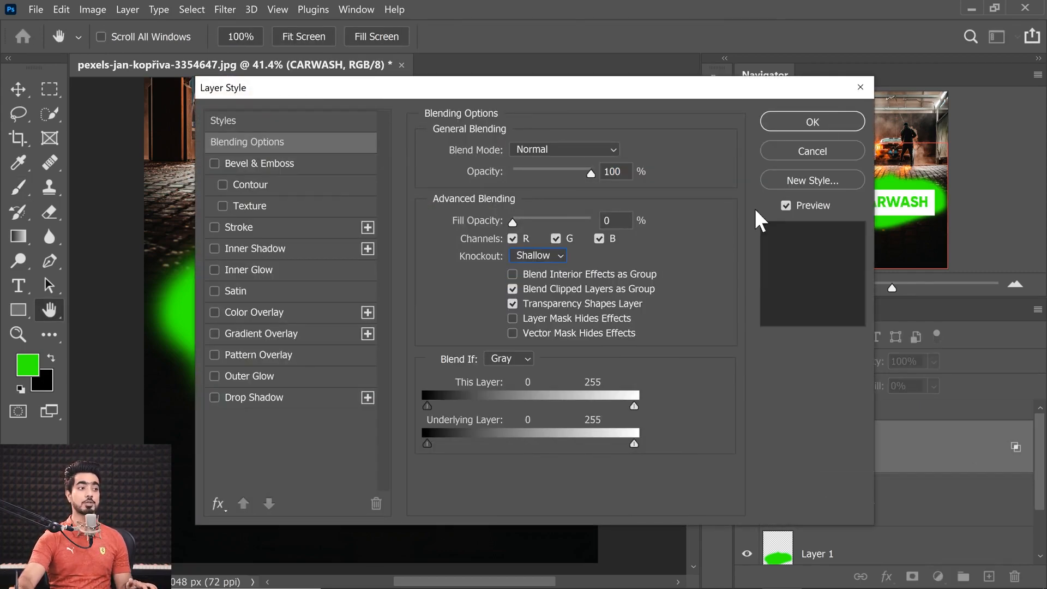
{"action": "left_click", "coordinate": [809, 124]}
{"action": "key", "text": "b"}
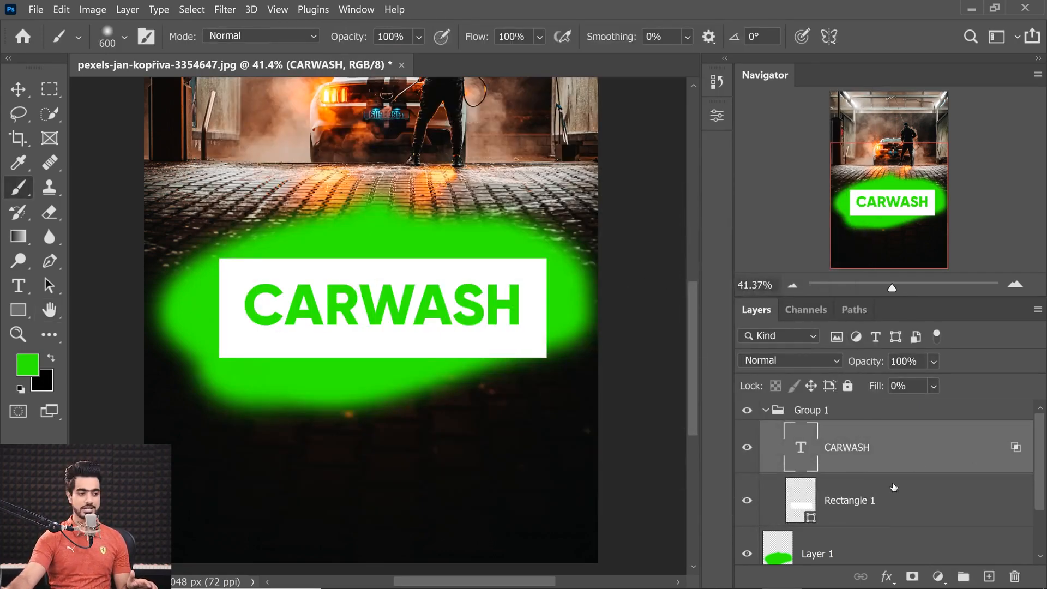
Delete the green Layer 1 and select the CARWASH text layer.
{"action": "left_click_drag", "start_coordinate": [922, 544], "coordinate": [1016, 577]}
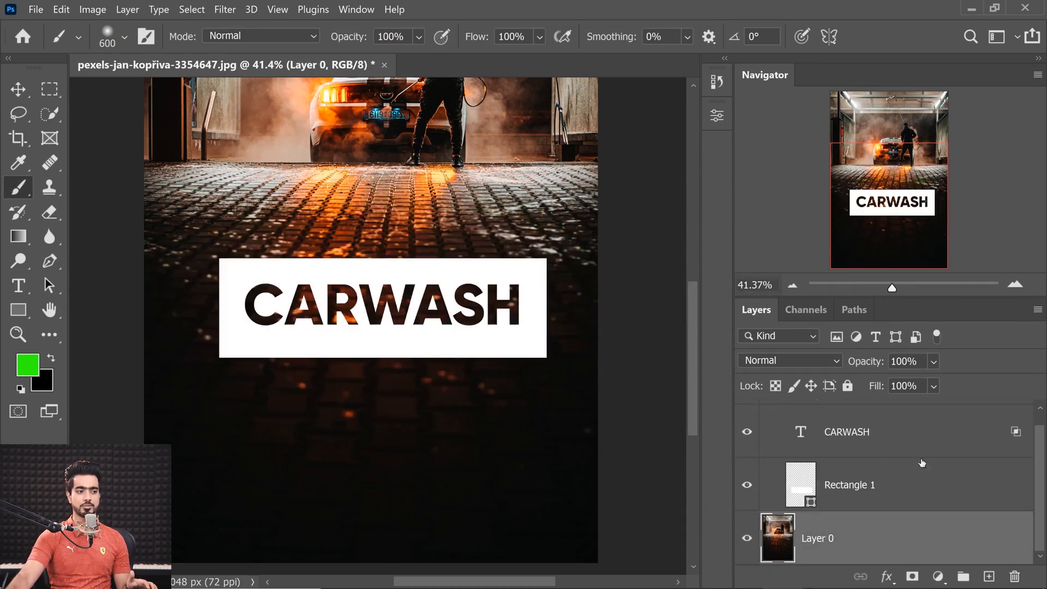
{"action": "left_click", "coordinate": [873, 448]}
{"action": "scroll", "coordinate": [964, 468], "scroll_direction": "up", "scroll_amount": 1}
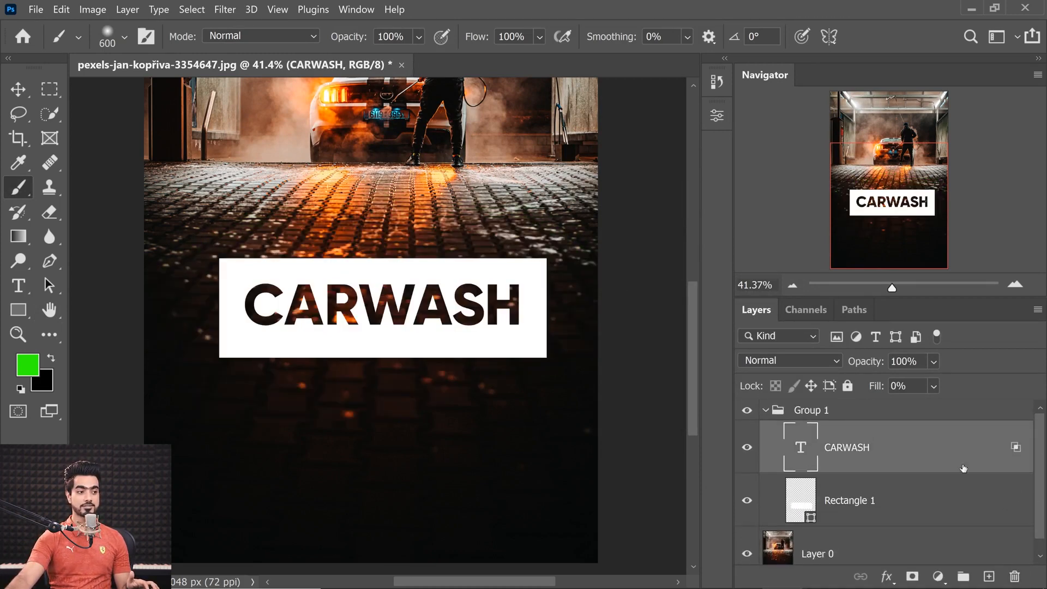
Change the CARWASH text to the Light weight of Gilroy and append an 8 to the word.
{"action": "double_click", "coordinate": [802, 451]}
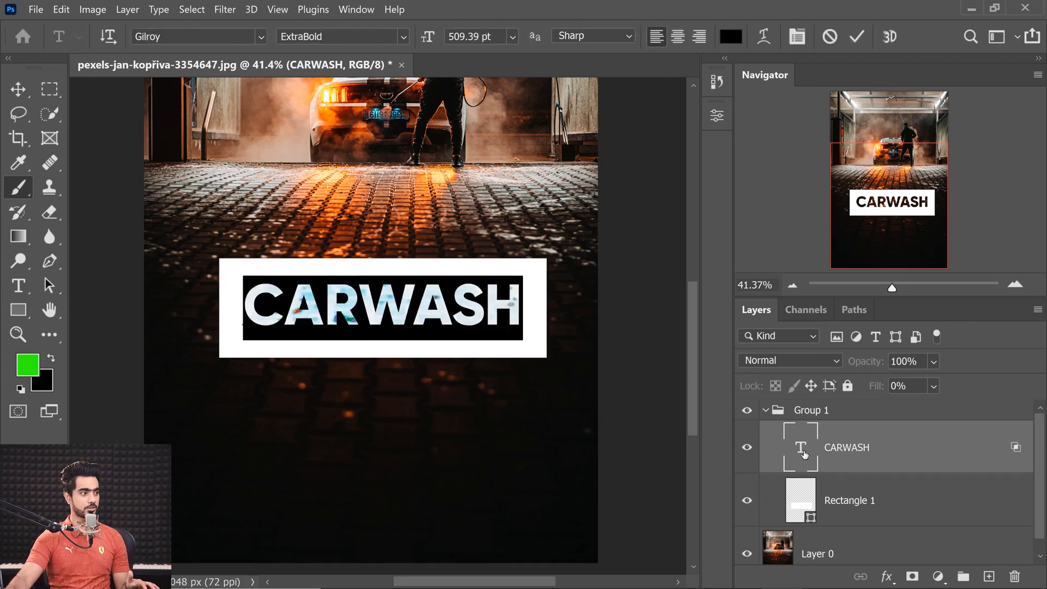
{"action": "left_click", "coordinate": [395, 36]}
{"action": "left_click", "coordinate": [376, 52]}
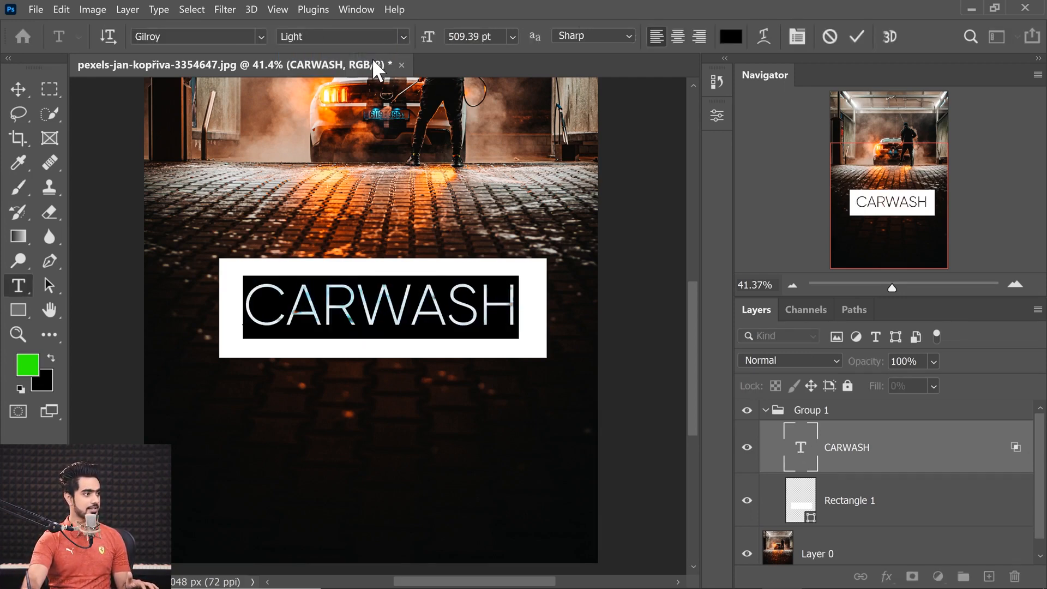
{"action": "left_click", "coordinate": [518, 303]}
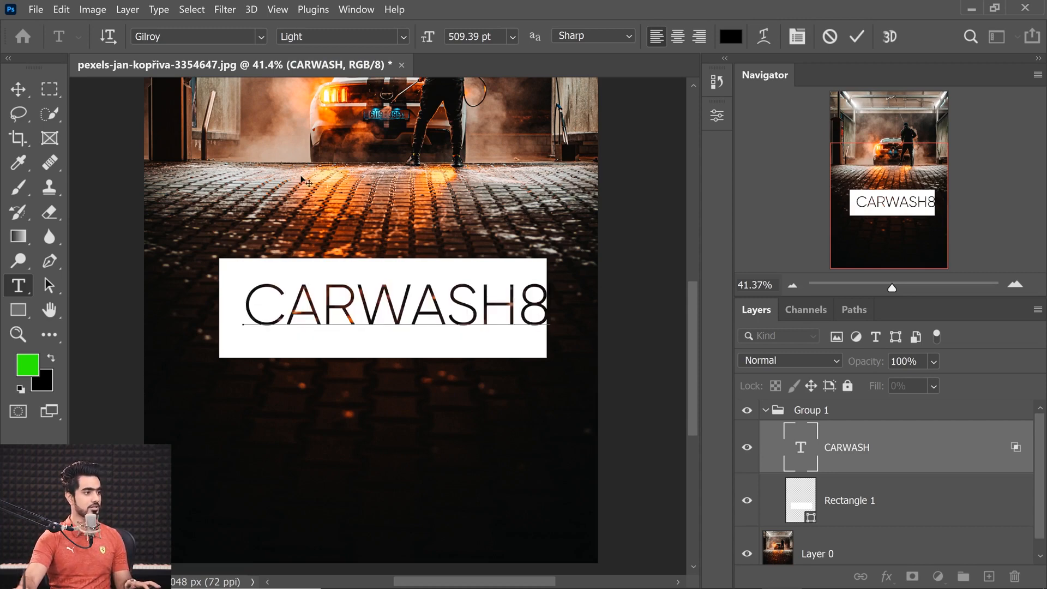
Centre the CARWASH8 text within the white rectangle, then undo the move and the text edits.
{"action": "left_click", "coordinate": [18, 89]}
{"action": "left_click_drag", "start_coordinate": [438, 296], "coordinate": [421, 301]}
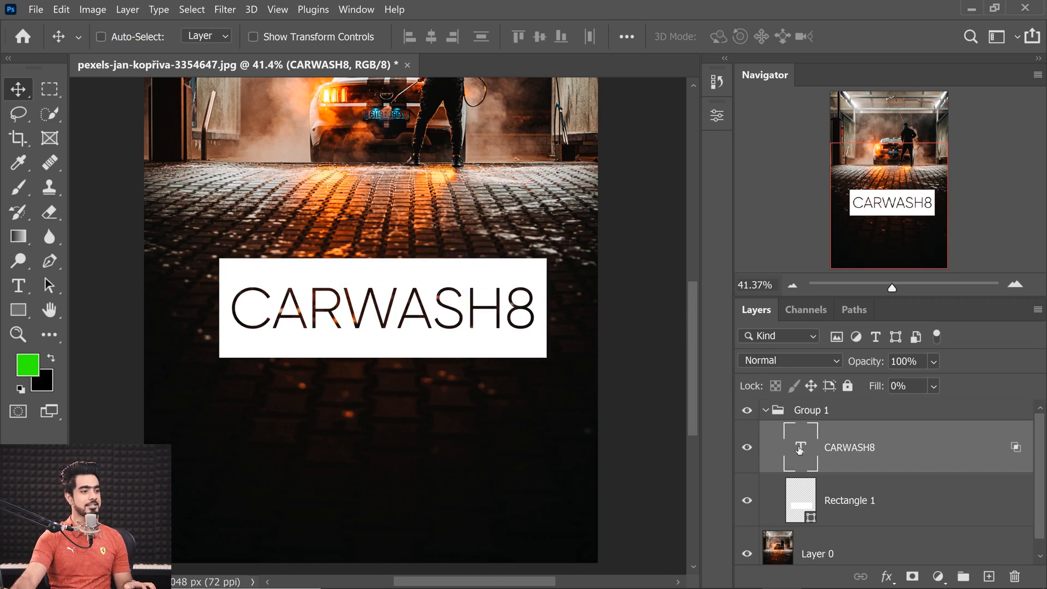
{"action": "key", "text": "ctrl+z"}
{"action": "key", "text": "ctrl+z"}
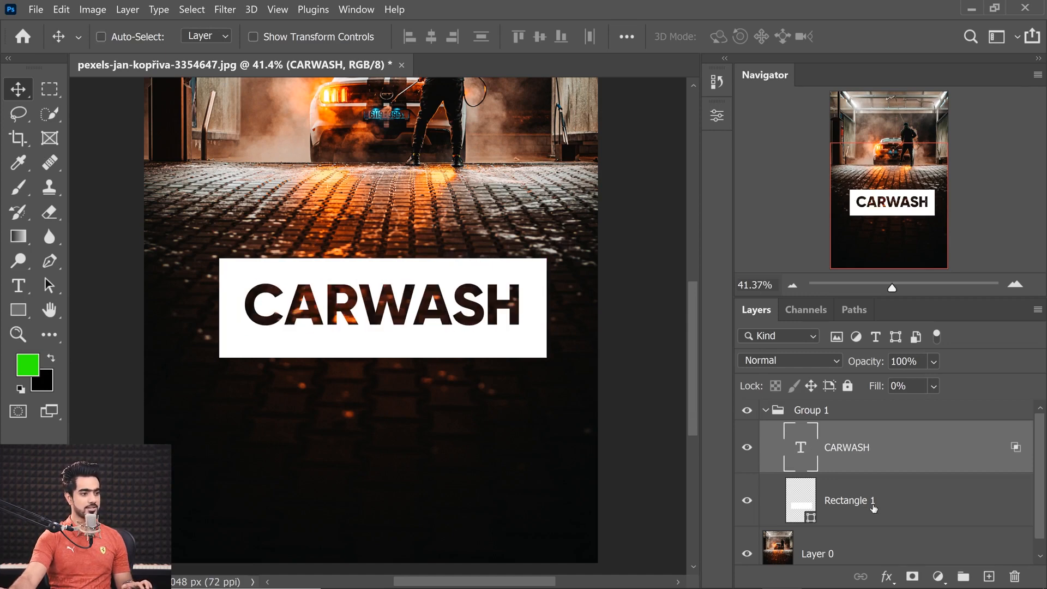
Transform Rectangle 1 to about 90.5% width and 73.4% height so it frames the CARWASH text more tightly.
{"action": "left_click", "coordinate": [874, 509]}
{"action": "key", "text": "ctrl+t"}
{"action": "left_click_drag", "start_coordinate": [547, 309], "coordinate": [532, 309]}
{"action": "left_click_drag", "start_coordinate": [218, 309], "coordinate": [235, 308]}
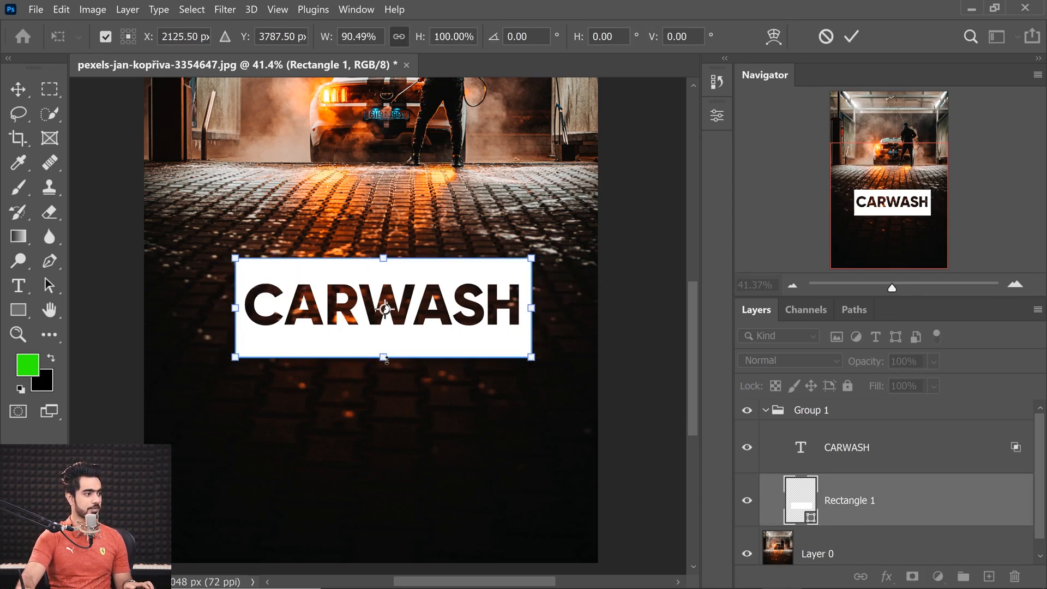
{"action": "left_click_drag", "start_coordinate": [386, 359], "coordinate": [385, 342]}
{"action": "left_click_drag", "start_coordinate": [384, 258], "coordinate": [386, 271]}
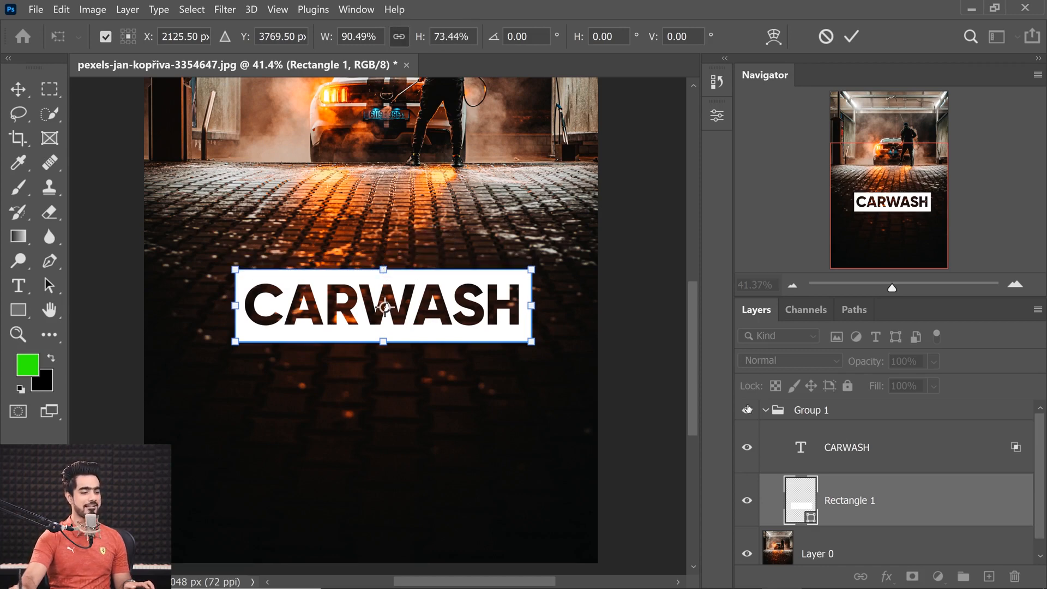
{"action": "left_click", "coordinate": [845, 444]}
Collapse Group 1 and move the whole CARWASH sign slightly upward on the cobblestones.
{"action": "left_click", "coordinate": [800, 414]}
{"action": "left_click", "coordinate": [767, 410]}
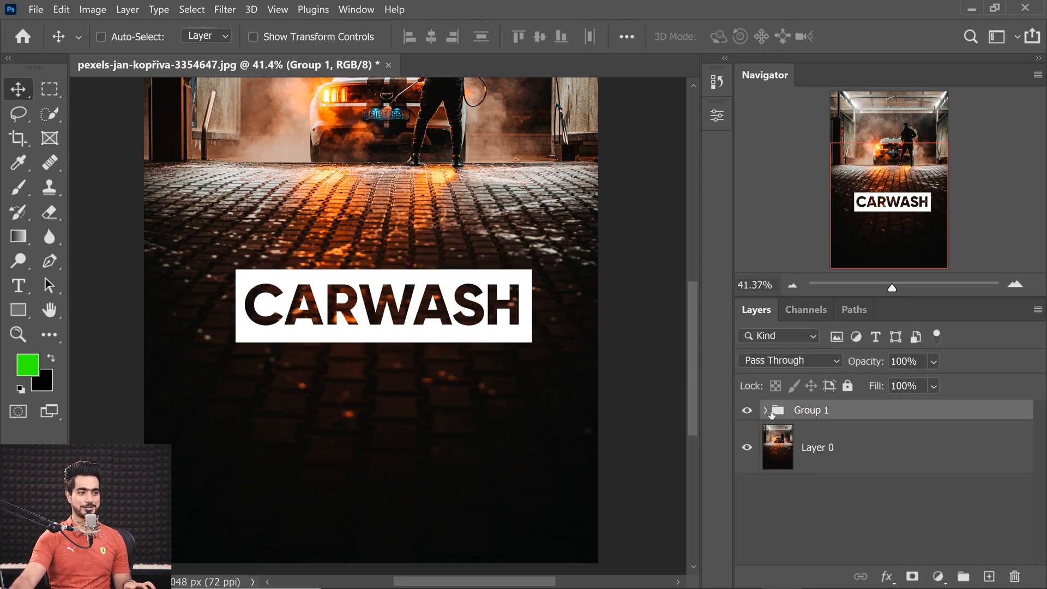
{"action": "key", "text": "ctrl+t"}
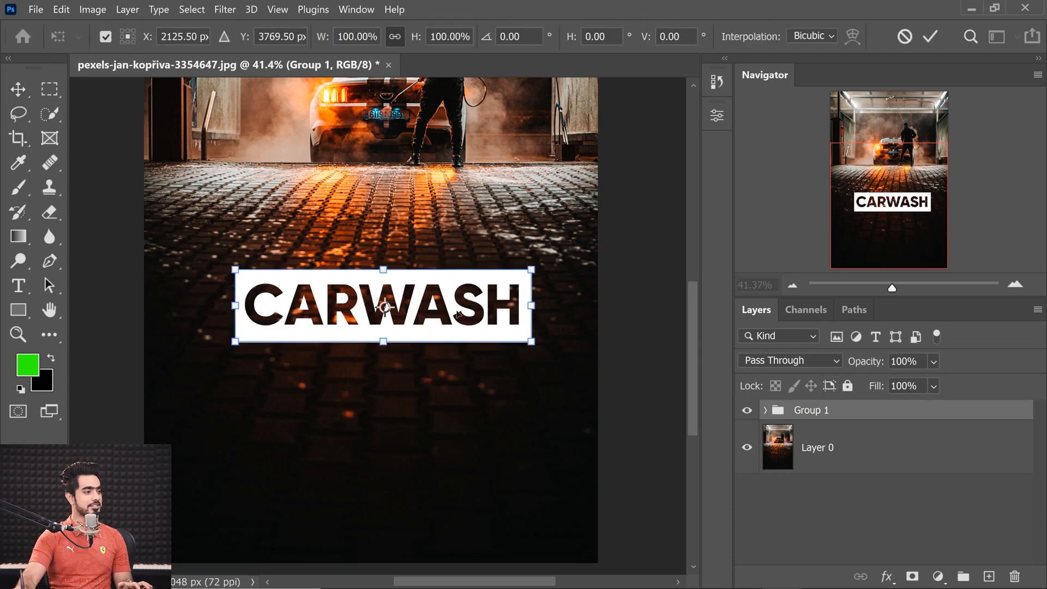
{"action": "left_click_drag", "start_coordinate": [458, 314], "coordinate": [463, 266]}
{"action": "key", "text": "Return"}
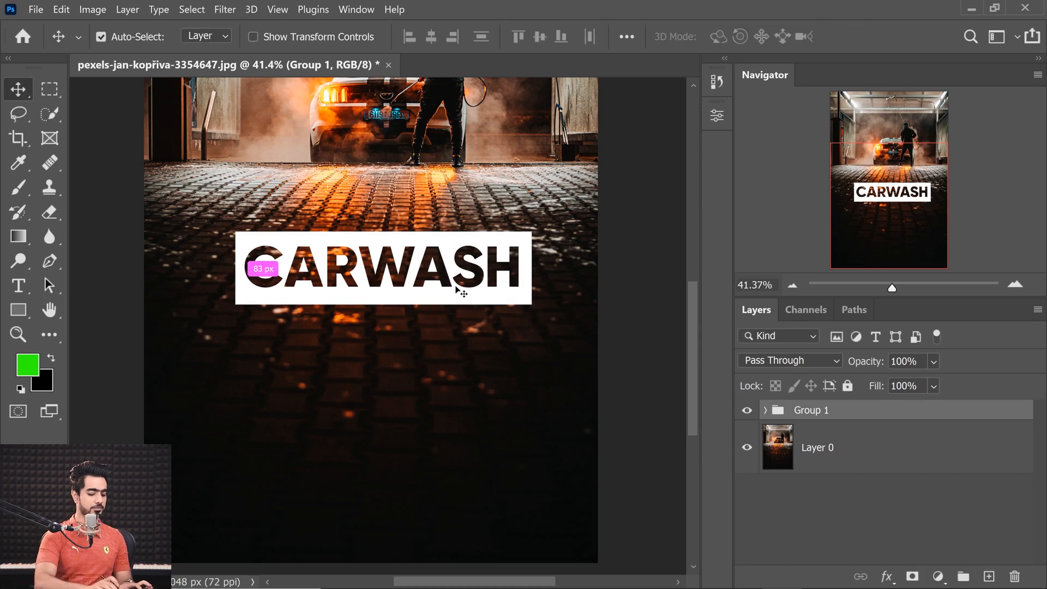
{"action": "key", "text": "ctrl+0"}
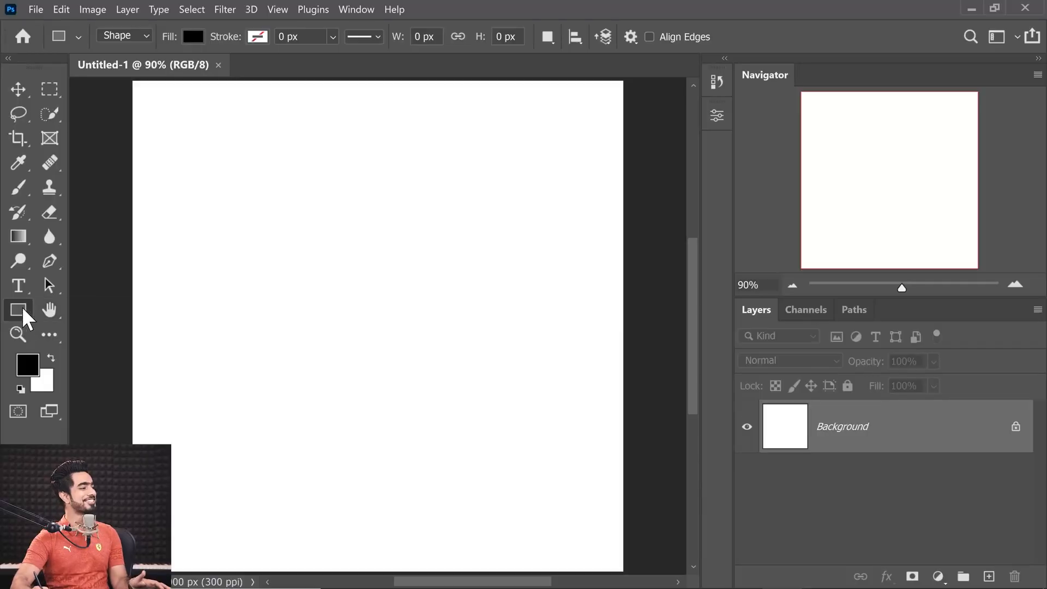
Draw a black rounded rectangle about 804 × 702 px on the blank white canvas.
{"action": "right_click", "coordinate": [24, 319]}
{"action": "left_click", "coordinate": [23, 327]}
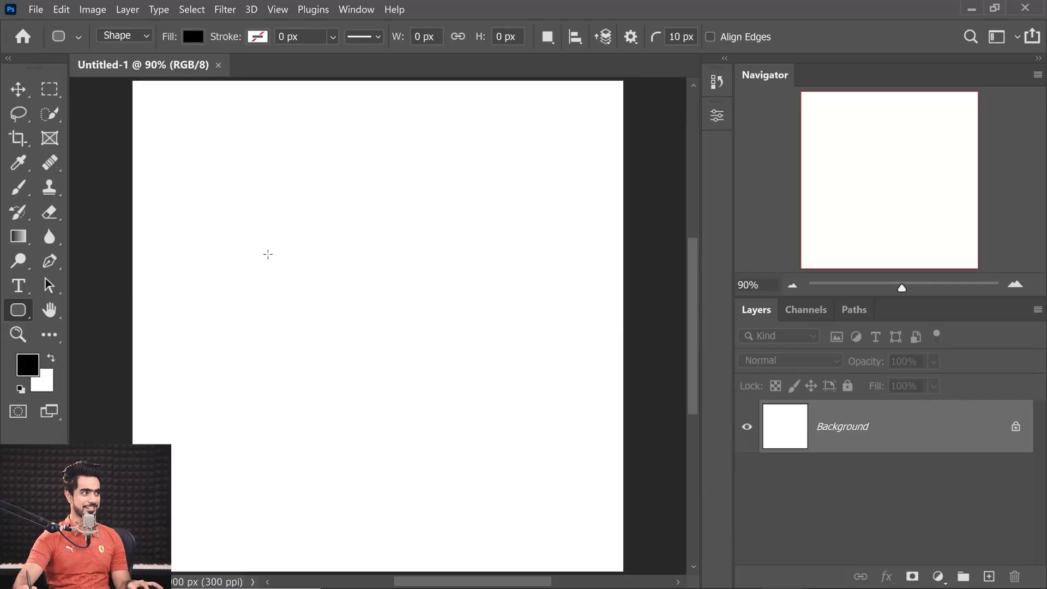
{"action": "left_click_drag", "start_coordinate": [270, 224], "coordinate": [472, 396]}
{"action": "left_click_drag", "start_coordinate": [273, 219], "coordinate": [338, 215]}
{"action": "left_click_drag", "start_coordinate": [299, 318], "coordinate": [261, 330]}
{"action": "left_click_drag", "start_coordinate": [379, 350], "coordinate": [284, 230]}
Set the rounded rectangle's top-left radius to 54 px, then link the corners and increase them to 155 px top-left and 111 px elsewhere.
{"action": "left_click_drag", "start_coordinate": [694, 264], "coordinate": [694, 339]}
{"action": "left_click_drag", "start_coordinate": [504, 253], "coordinate": [480, 269]}
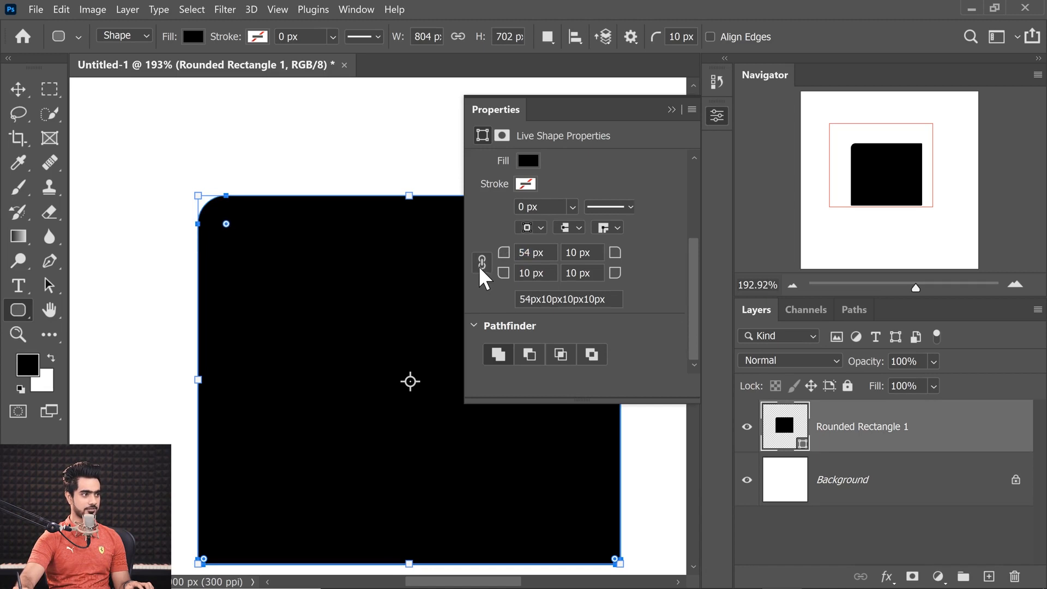
{"action": "left_click", "coordinate": [482, 264]}
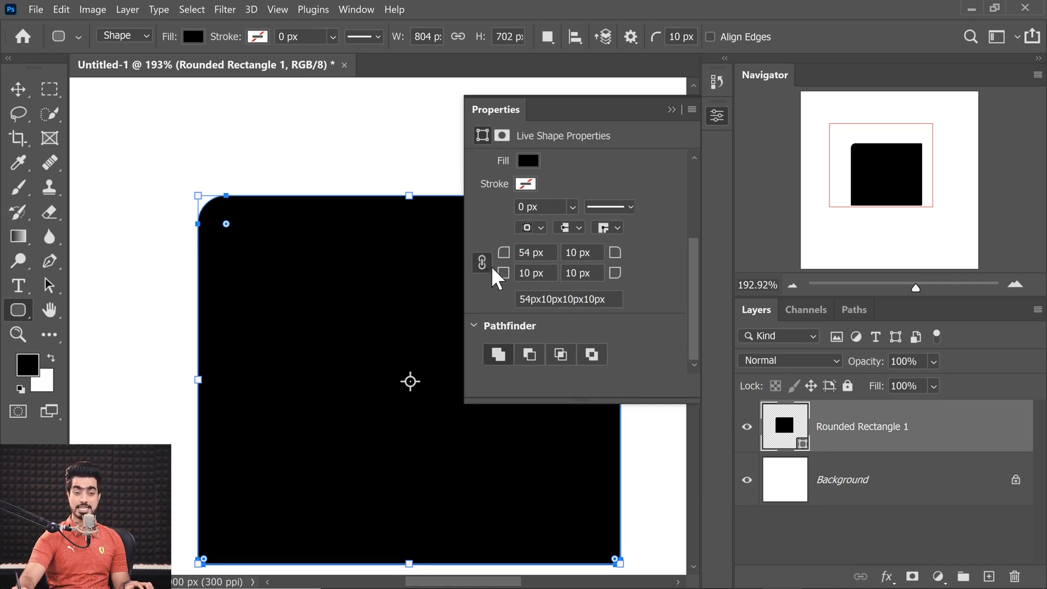
{"action": "left_click_drag", "start_coordinate": [505, 255], "coordinate": [534, 258]}
{"action": "left_click", "coordinate": [672, 110]}
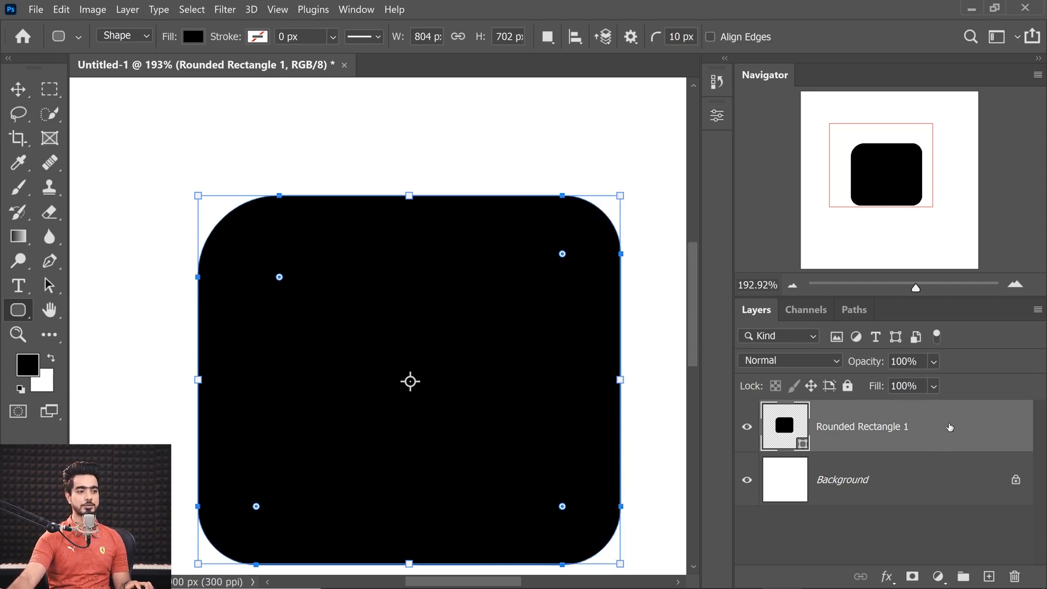
Replace the rounded rectangle with a plain rectangle about 558 × 312 px and round all four corners to 59 px.
{"action": "left_click_drag", "start_coordinate": [951, 427], "coordinate": [1015, 577]}
{"action": "right_click", "coordinate": [19, 315]}
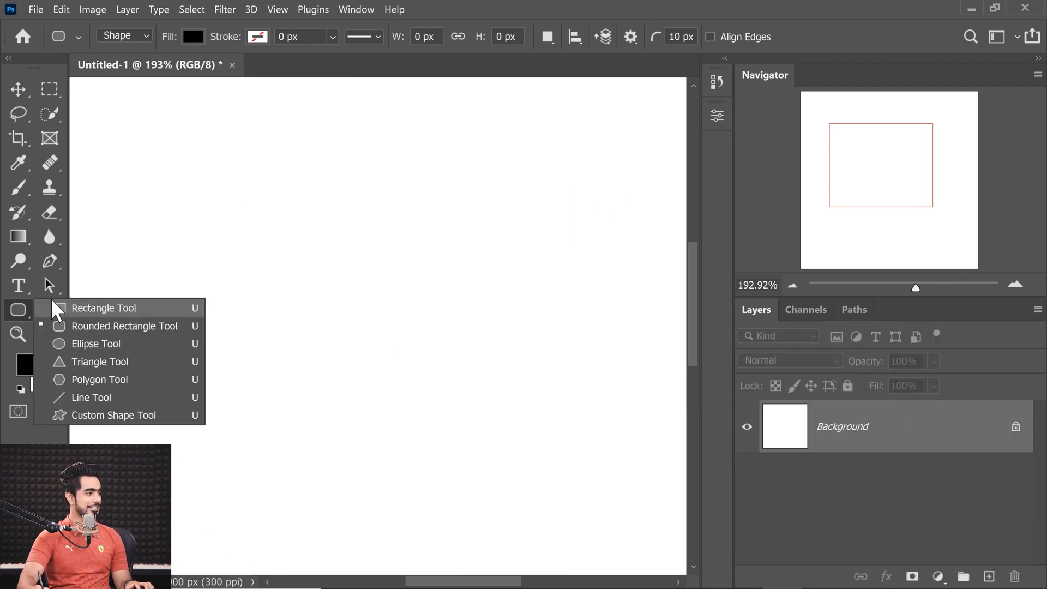
{"action": "left_click", "coordinate": [78, 308]}
{"action": "left_click_drag", "start_coordinate": [201, 217], "coordinate": [493, 380]}
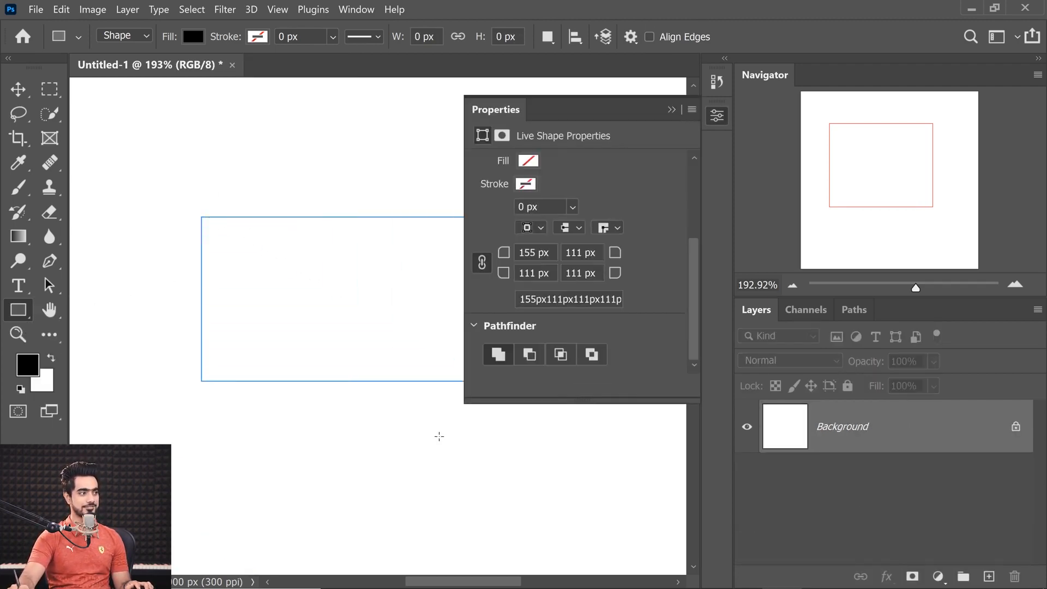
{"action": "left_click_drag", "start_coordinate": [695, 270], "coordinate": [693, 352]}
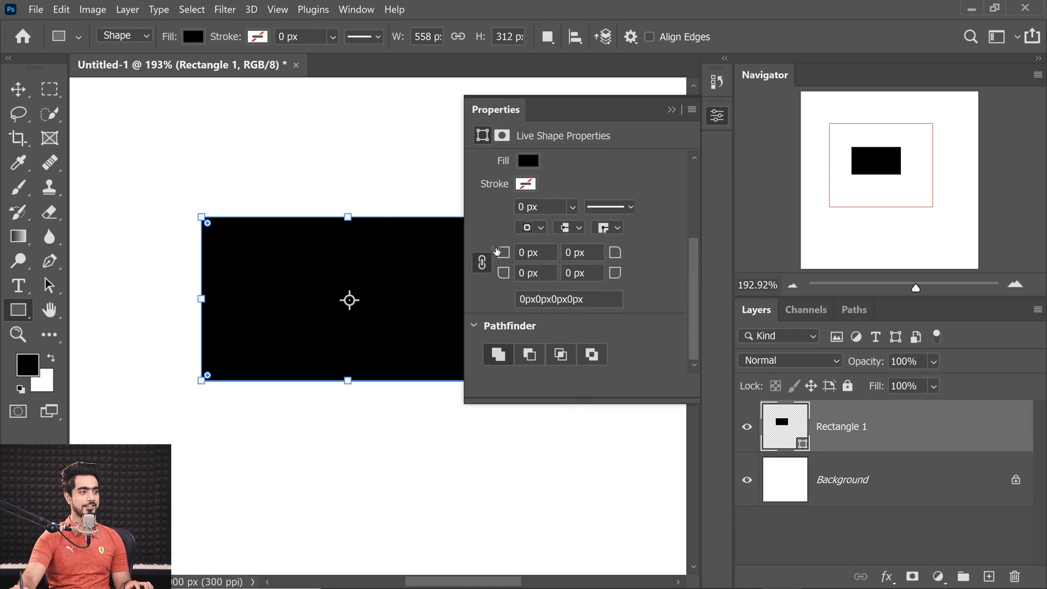
{"action": "left_click_drag", "start_coordinate": [503, 255], "coordinate": [551, 257]}
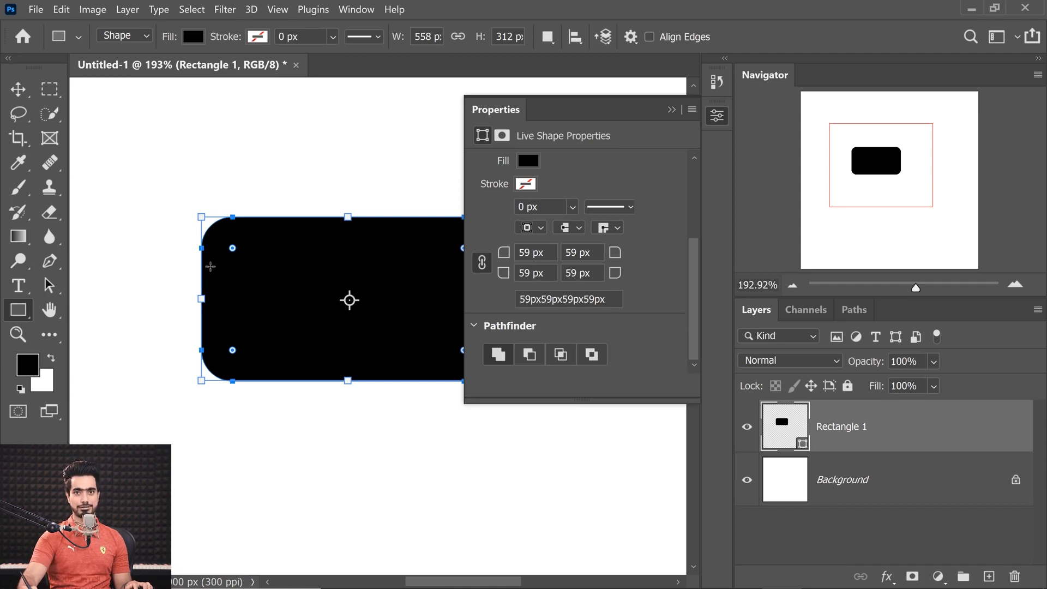
Replace the rectangle with a rounded rectangle about 597 × 431 px and set all its corner radii to 0 px.
{"action": "right_click", "coordinate": [20, 311]}
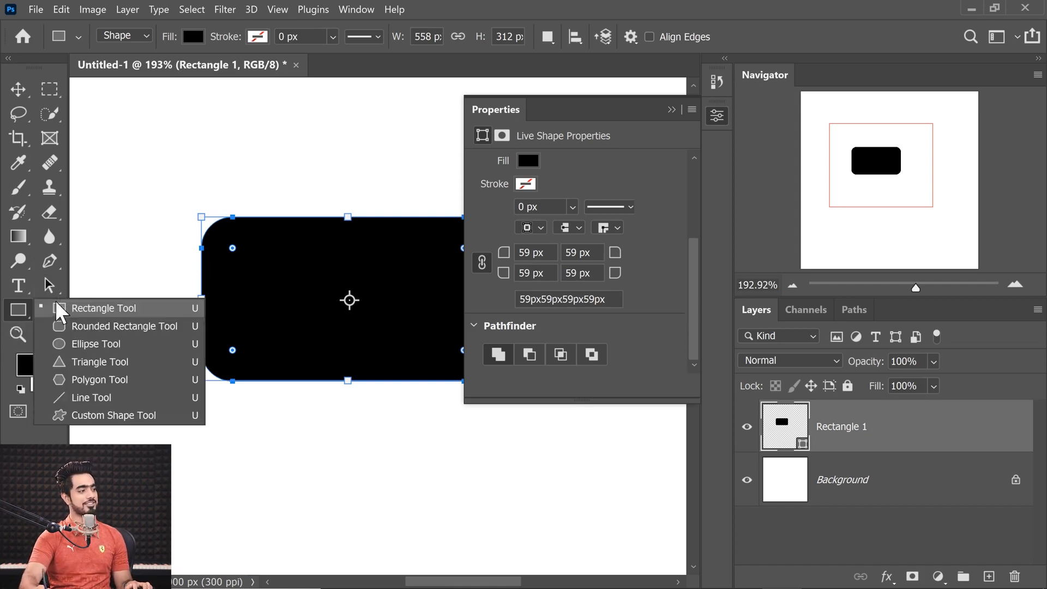
{"action": "left_click", "coordinate": [95, 325]}
{"action": "left_click_drag", "start_coordinate": [931, 435], "coordinate": [1014, 575]}
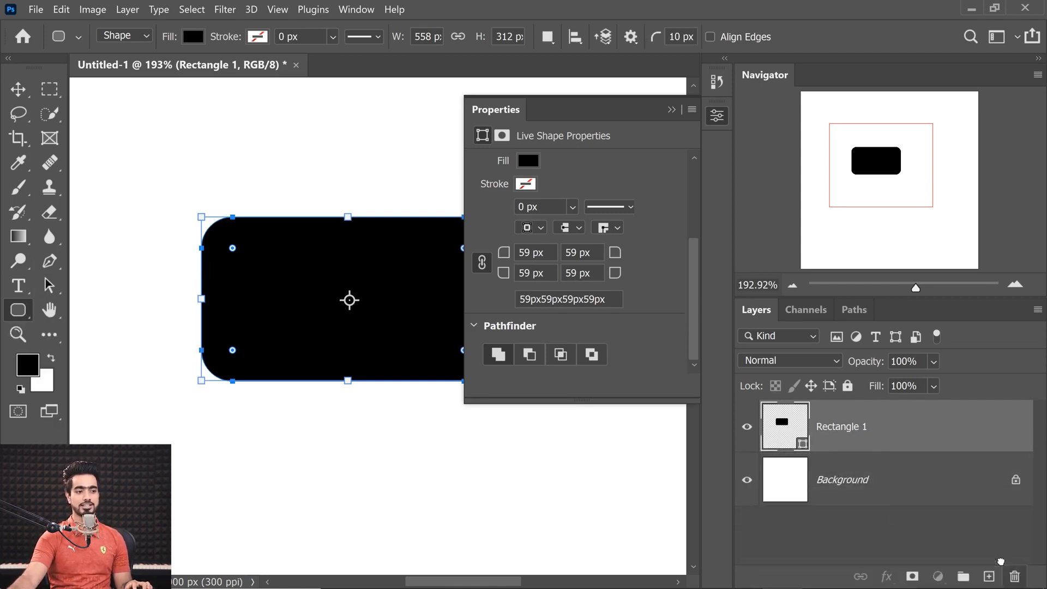
{"action": "left_click_drag", "start_coordinate": [200, 226], "coordinate": [513, 450]}
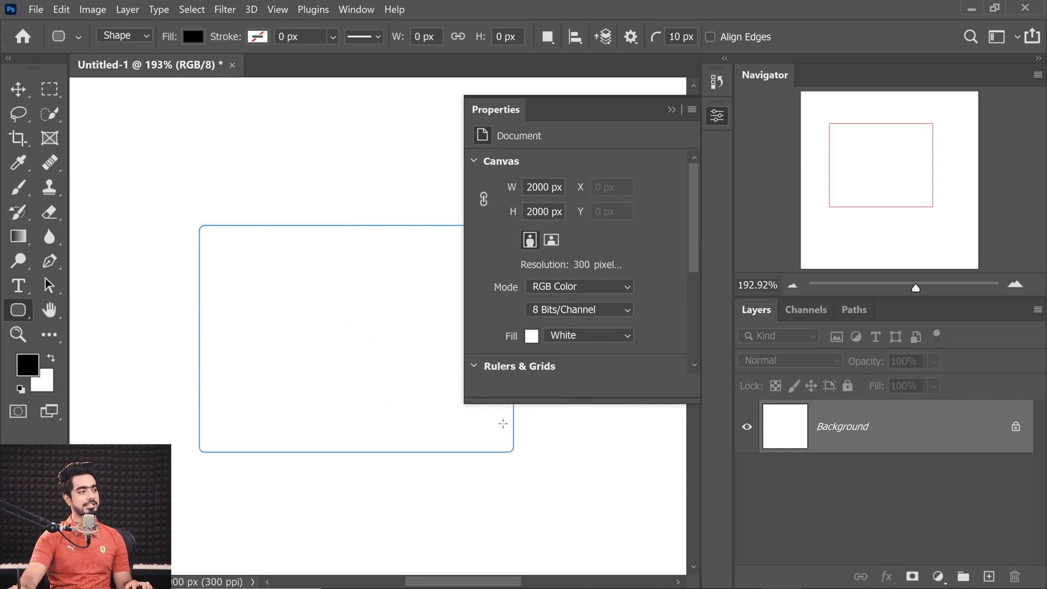
{"action": "left_click_drag", "start_coordinate": [691, 277], "coordinate": [688, 350]}
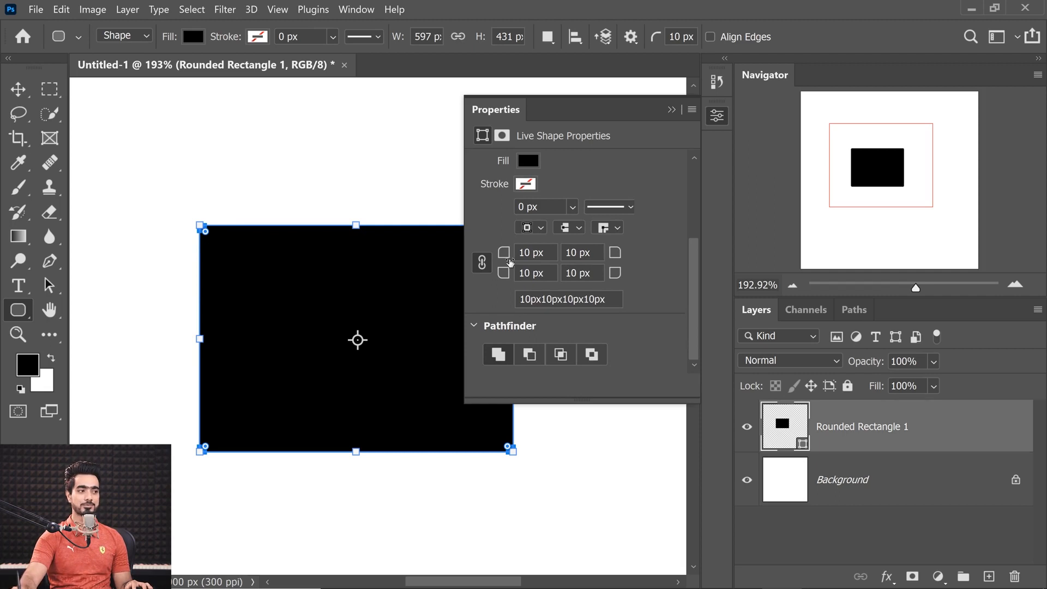
{"action": "left_click_drag", "start_coordinate": [507, 255], "coordinate": [156, 308]}
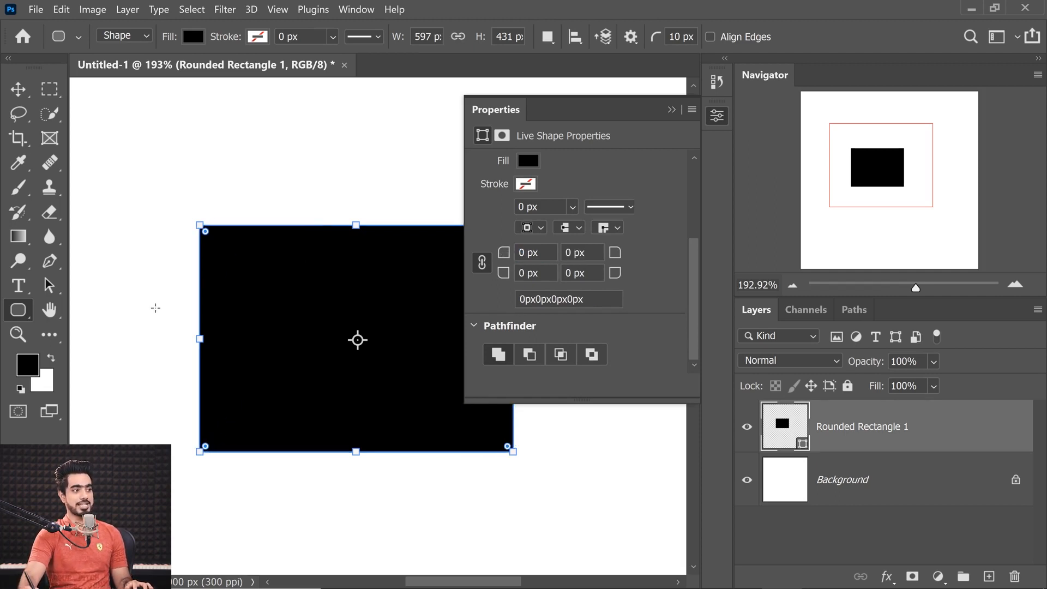
Draw a rounded square about 720 × 720 px outward from its centre with the Rounded Rectangle Tool.
{"action": "left_click", "coordinate": [18, 89]}
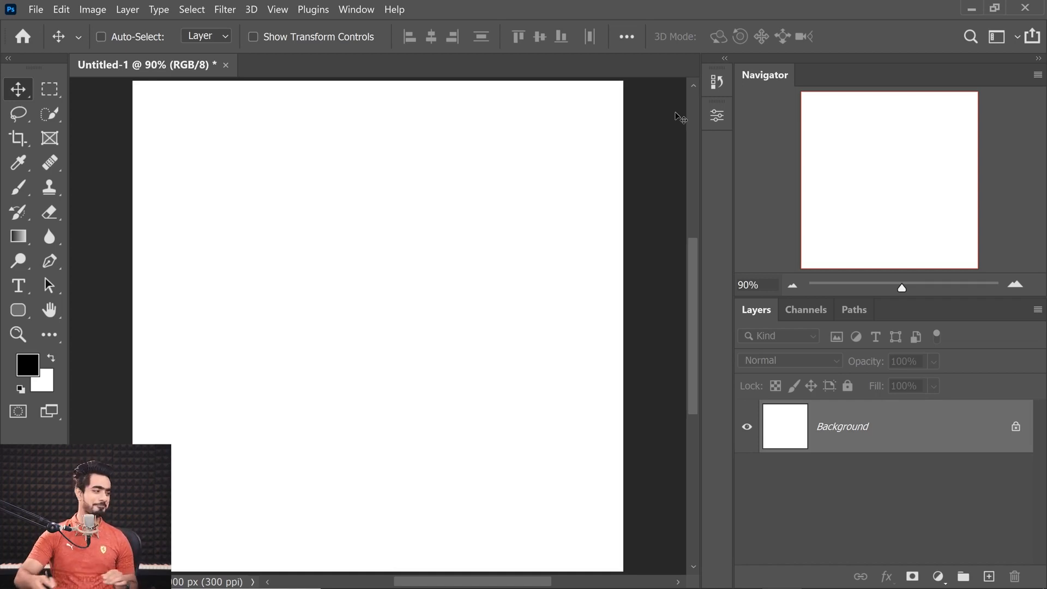
{"action": "left_click", "coordinate": [19, 309]}
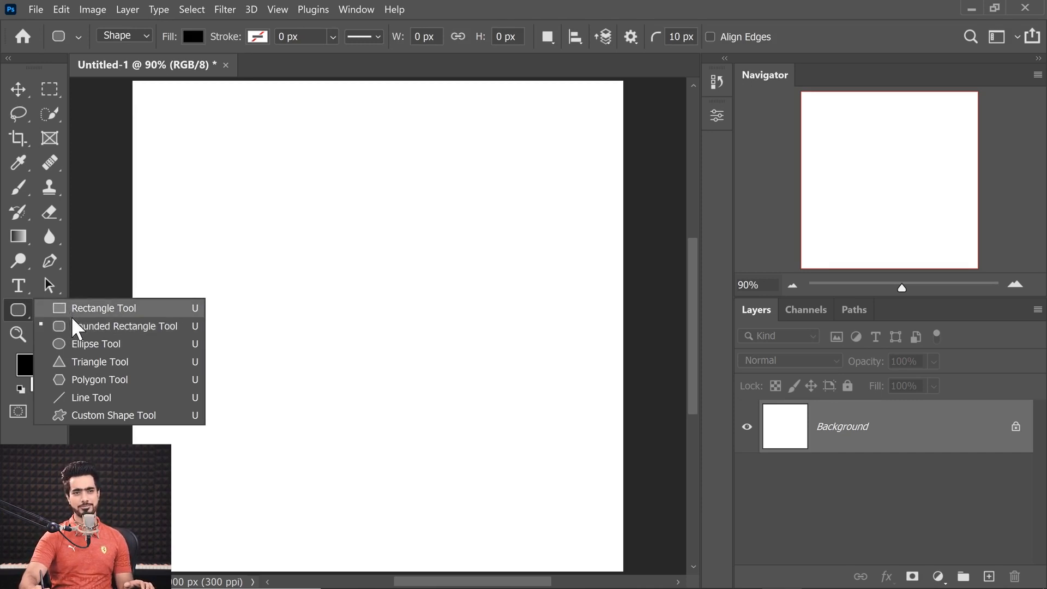
{"action": "left_click", "coordinate": [70, 326]}
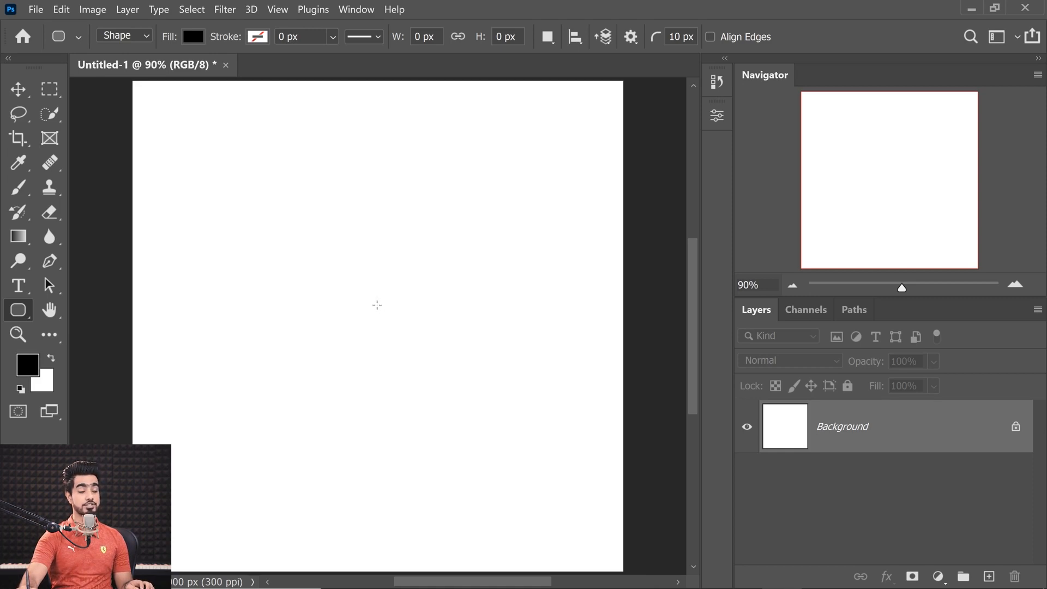
{"action": "left_click_drag", "start_coordinate": [372, 301], "coordinate": [460, 389]}
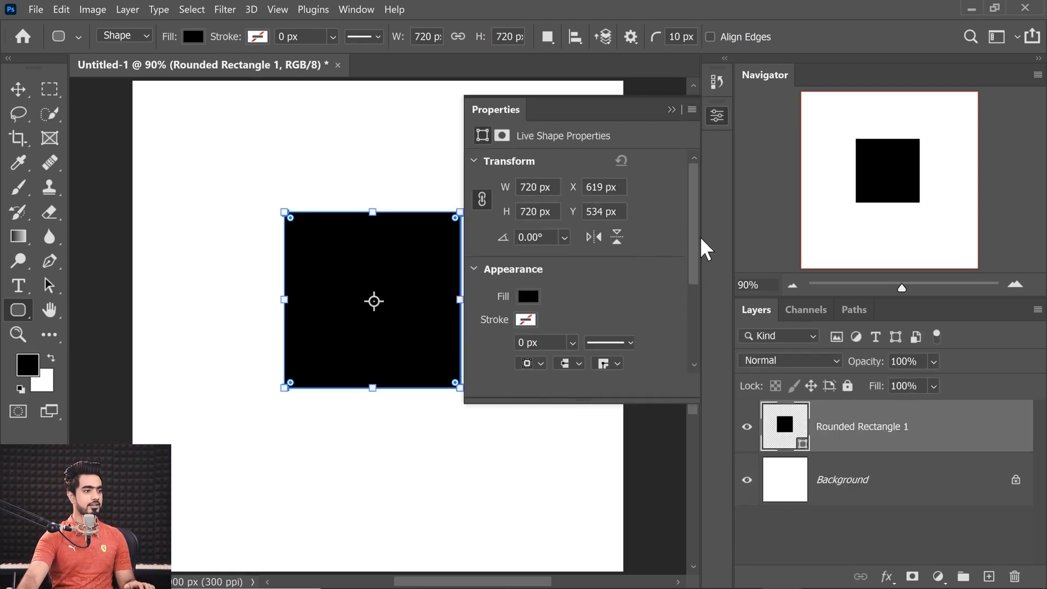
Set all four linked corner radii of the rounded square to 98 px.
{"action": "left_click_drag", "start_coordinate": [693, 252], "coordinate": [690, 334]}
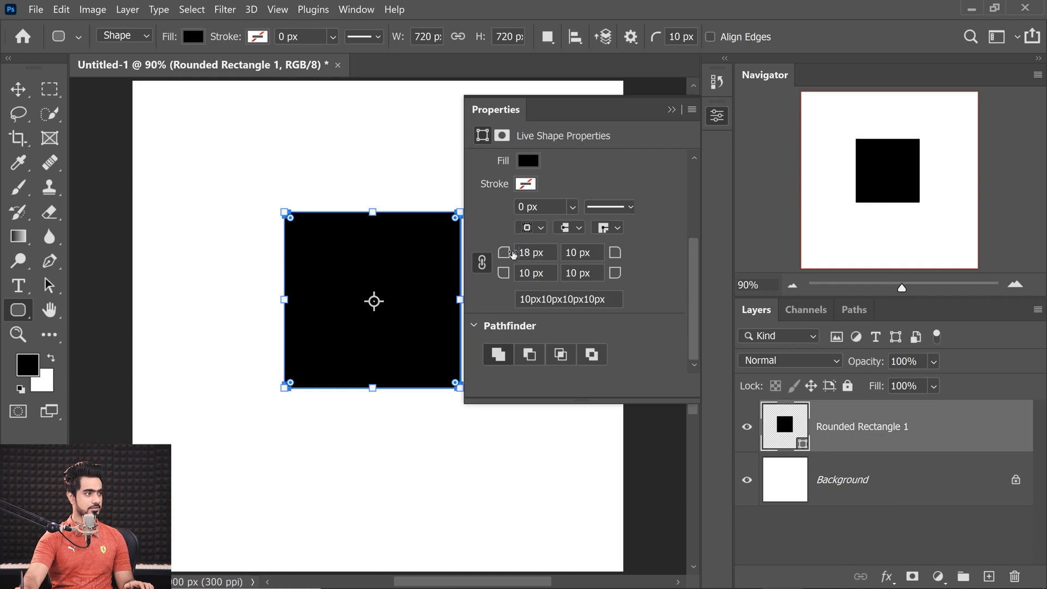
{"action": "left_click_drag", "start_coordinate": [512, 254], "coordinate": [589, 273]}
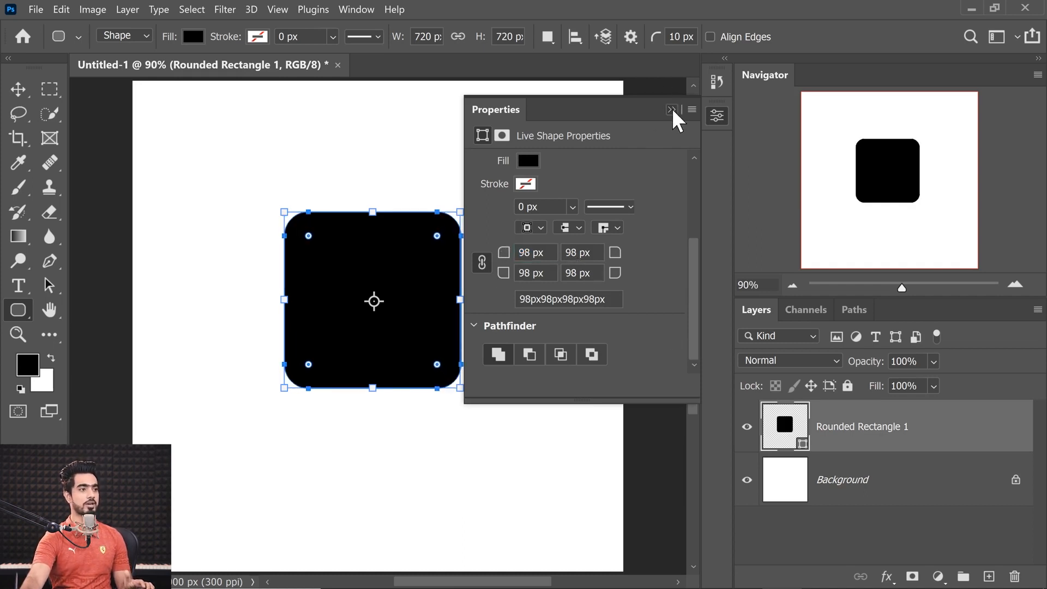
{"action": "left_click", "coordinate": [672, 110]}
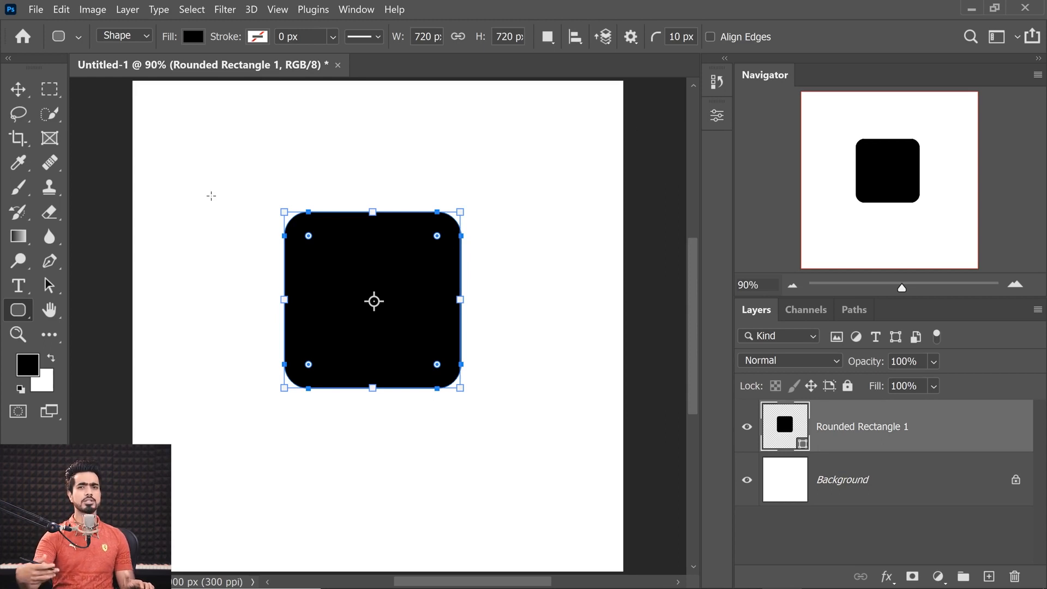
Try a black-to-white gradient and several pattern fills on the rounded square, ending with the concentric-squares pattern.
{"action": "left_click", "coordinate": [195, 38]}
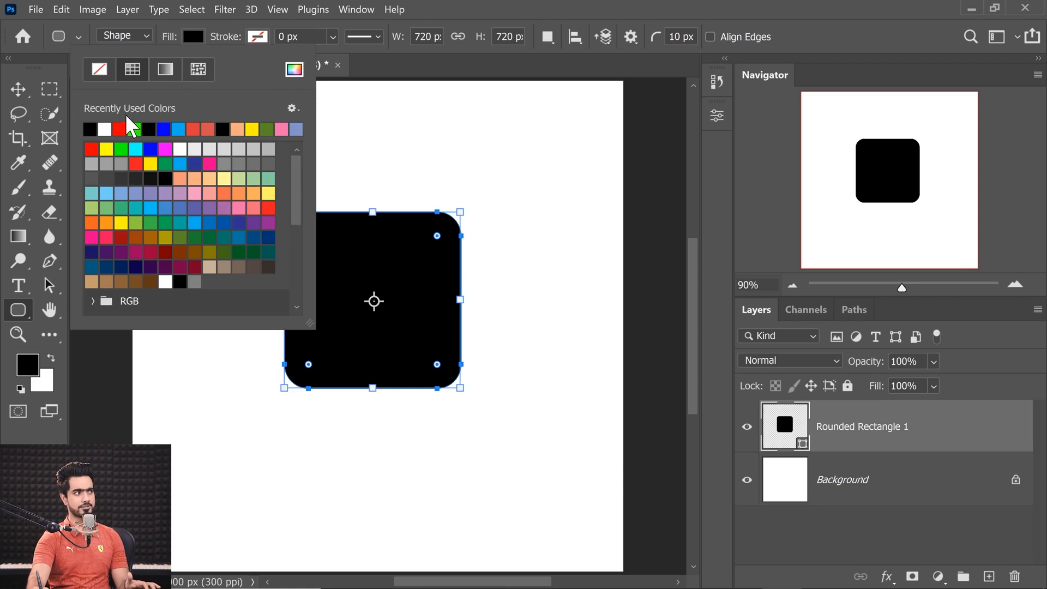
{"action": "left_click", "coordinate": [166, 73]}
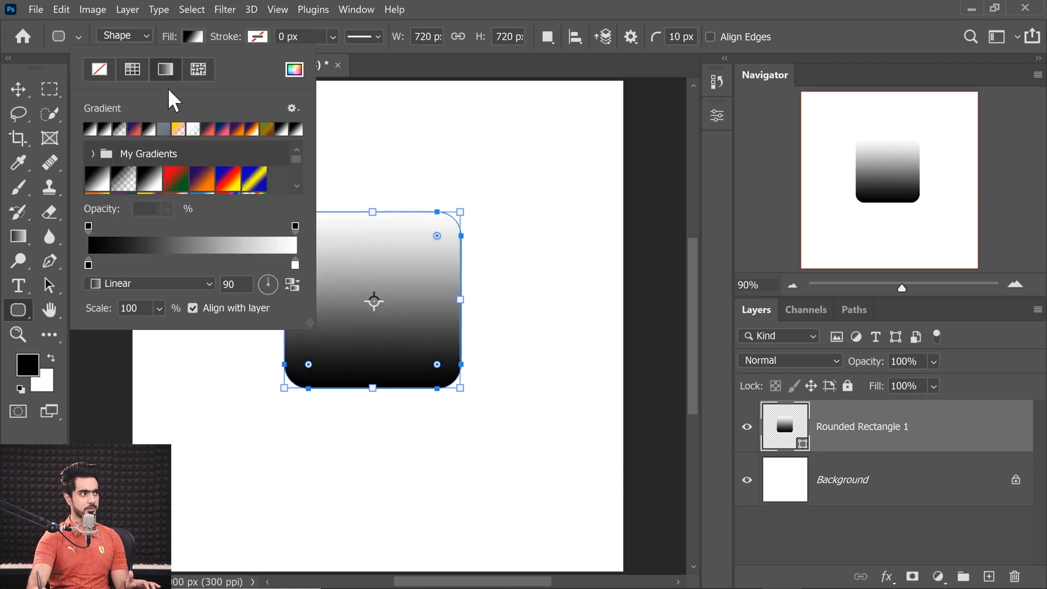
{"action": "left_click", "coordinate": [194, 75]}
{"action": "left_click", "coordinate": [176, 181]}
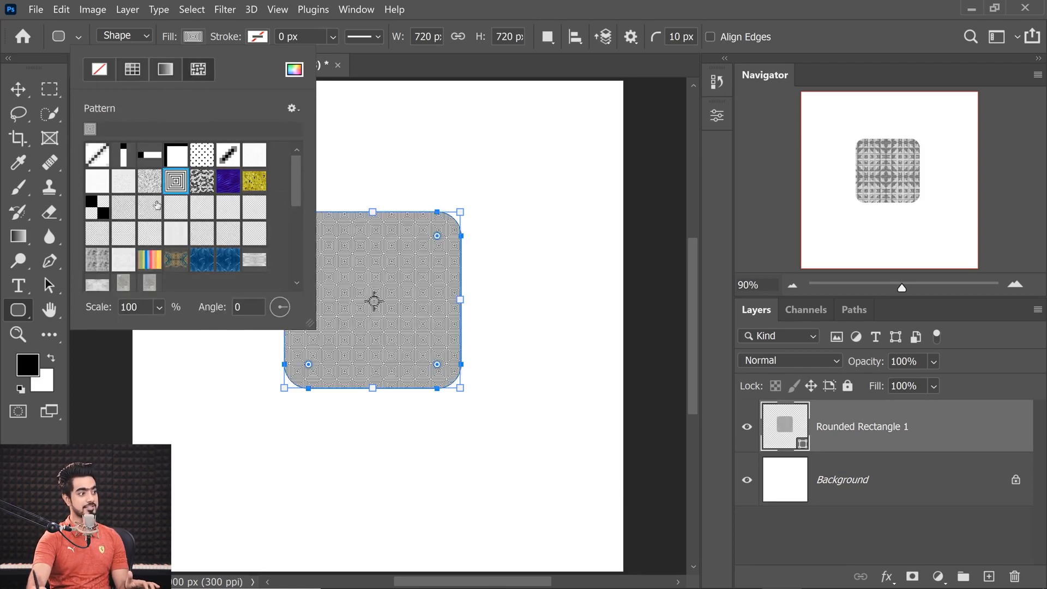
{"action": "left_click", "coordinate": [124, 234]}
{"action": "left_click", "coordinate": [201, 188]}
{"action": "left_click", "coordinate": [176, 188]}
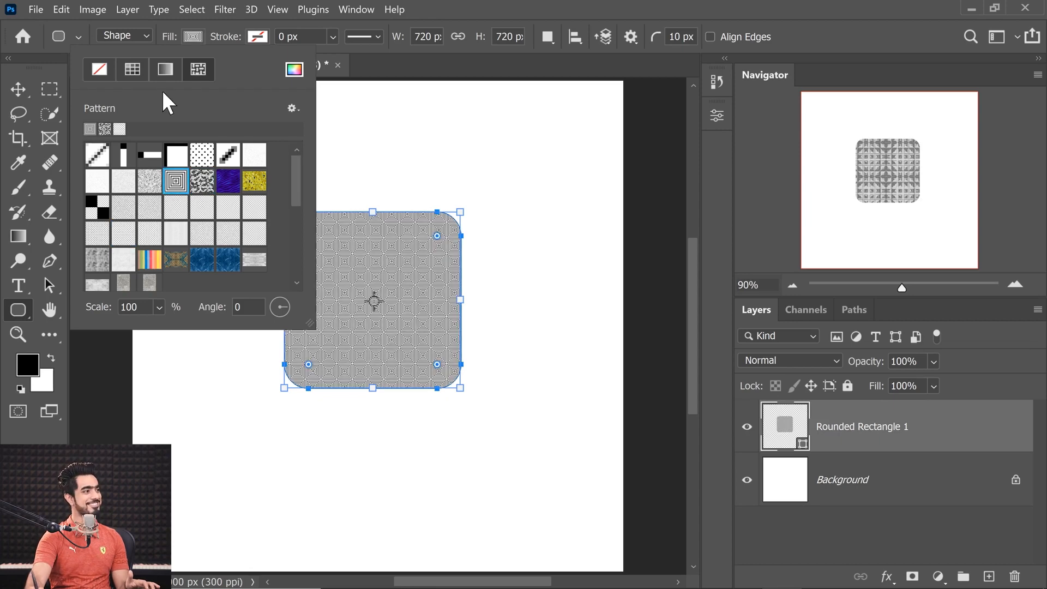
Fill the rounded square with a linear gradient and change its black colour stop to a deep blue.
{"action": "left_click", "coordinate": [165, 69]}
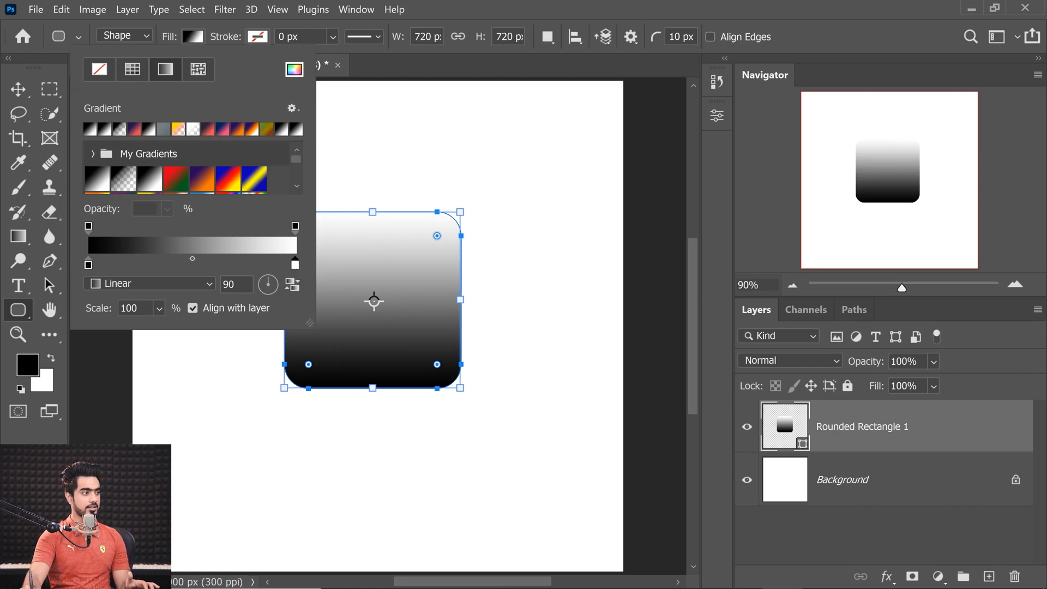
{"action": "left_click", "coordinate": [89, 267]}
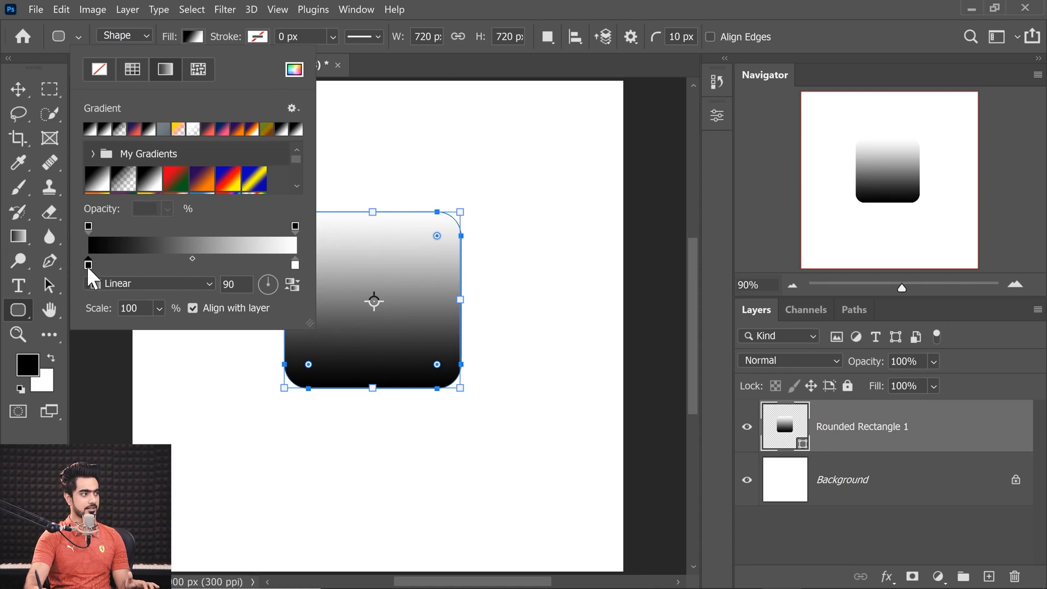
{"action": "double_click", "coordinate": [89, 266]}
{"action": "left_click", "coordinate": [758, 400]}
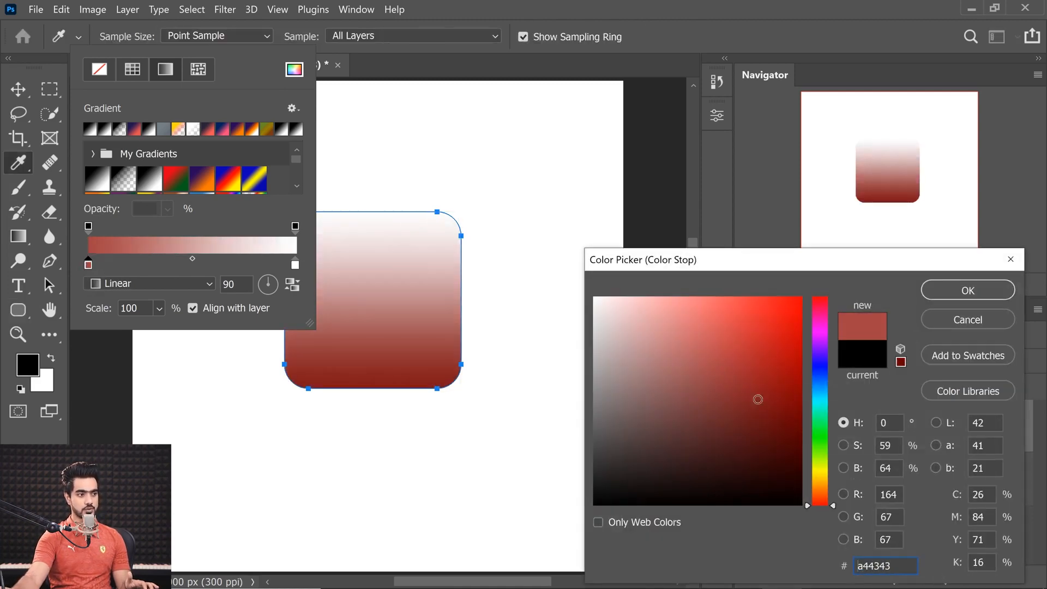
{"action": "left_click_drag", "start_coordinate": [757, 400], "coordinate": [727, 363]}
{"action": "left_click", "coordinate": [821, 379]}
{"action": "left_click", "coordinate": [749, 430]}
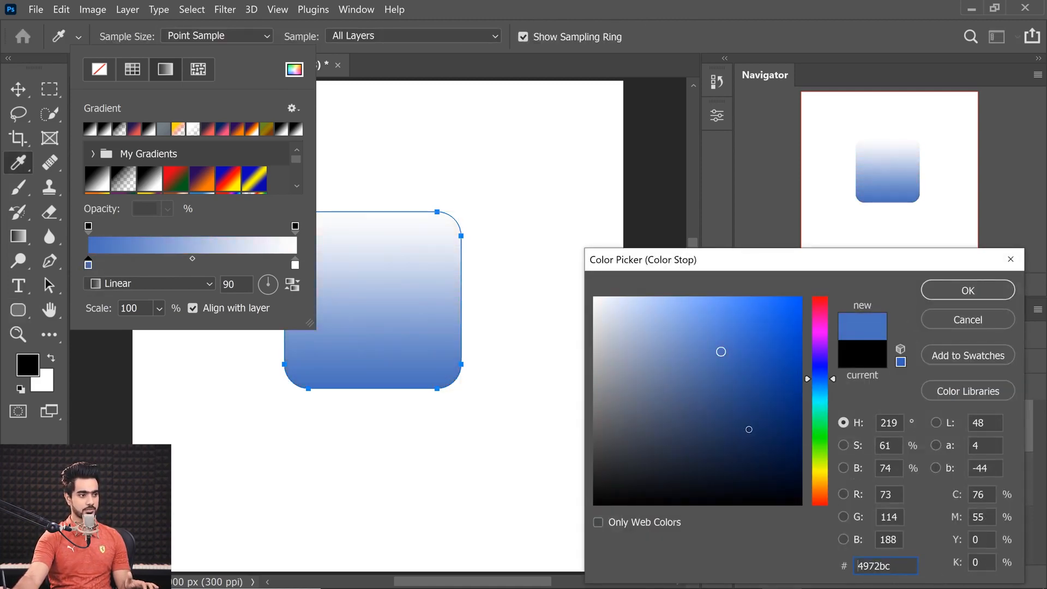
{"action": "left_click_drag", "start_coordinate": [751, 399], "coordinate": [758, 386]}
{"action": "left_click", "coordinate": [930, 292]}
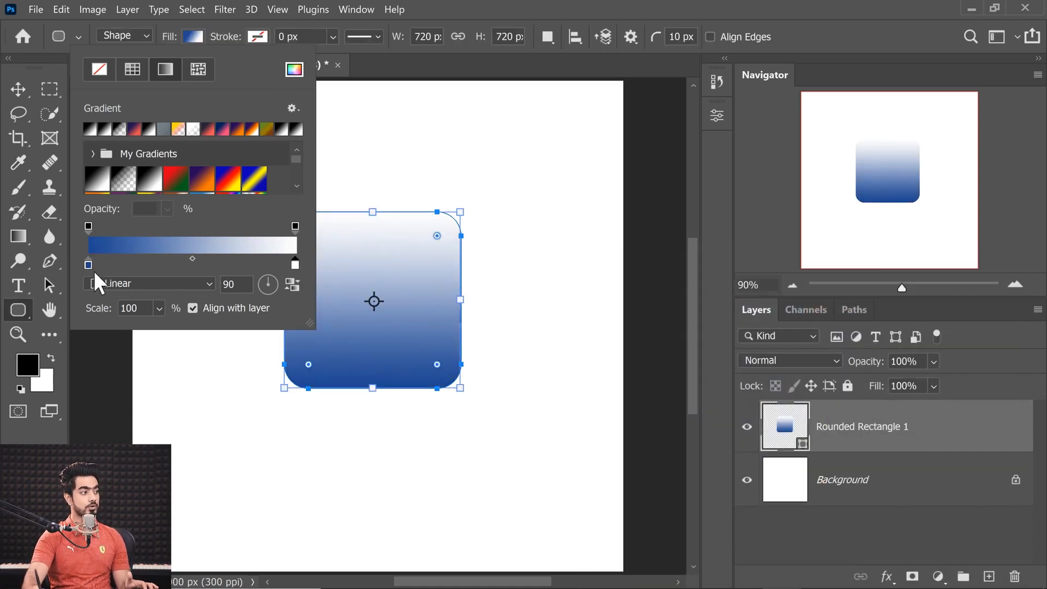
Change the fill gradient's white colour stop to light blue #6eb2f1.
{"action": "double_click", "coordinate": [295, 265]}
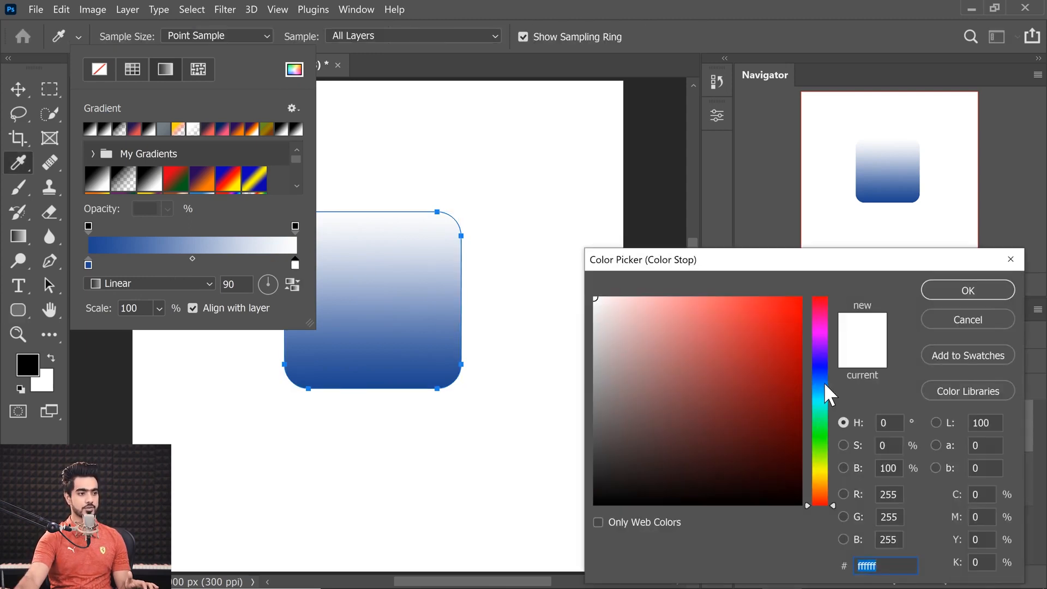
{"action": "left_click", "coordinate": [825, 385]}
{"action": "left_click", "coordinate": [710, 313]}
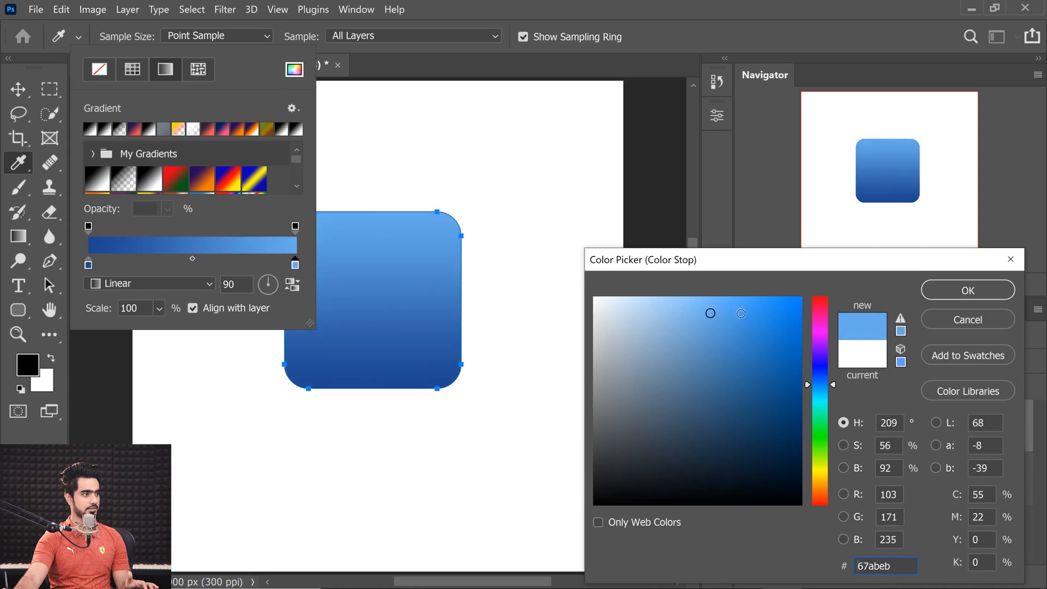
{"action": "left_click", "coordinate": [750, 317]}
{"action": "left_click_drag", "start_coordinate": [747, 319], "coordinate": [707, 308]}
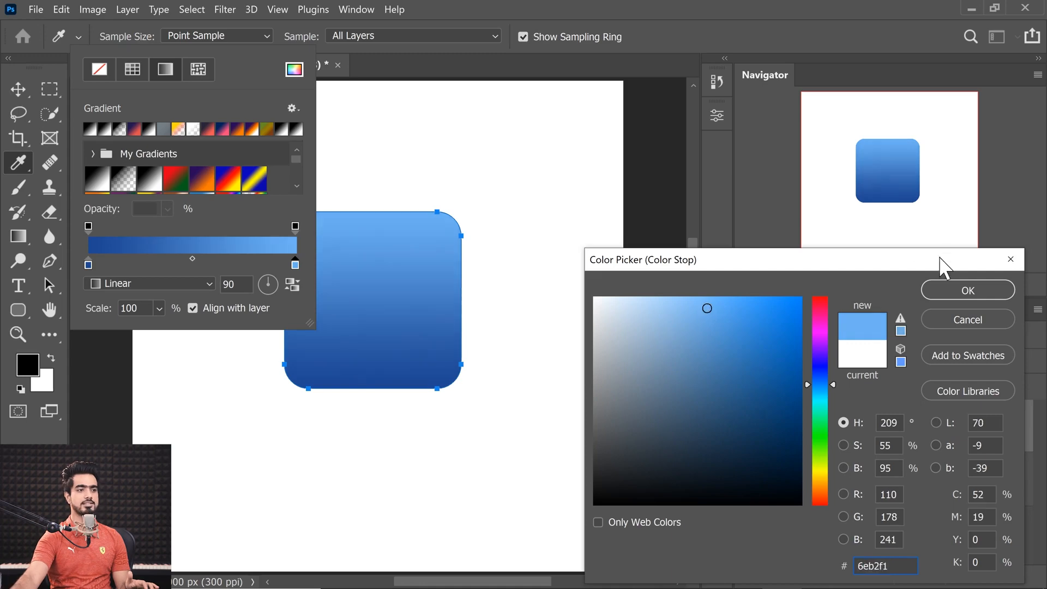
{"action": "left_click", "coordinate": [960, 291]}
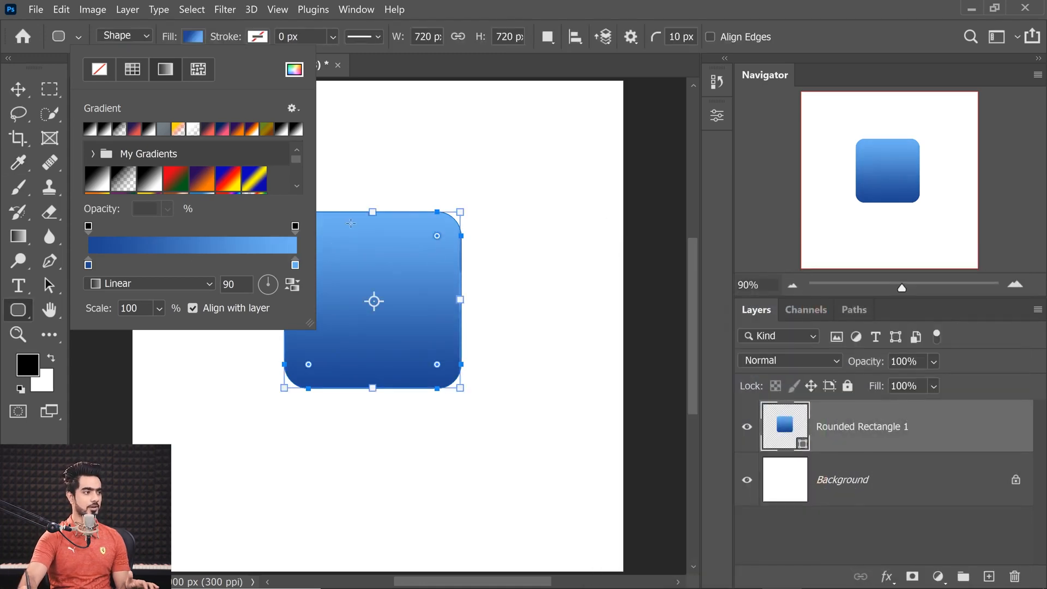
Add a black stroke 40 px wide to the rounded square.
{"action": "left_click", "coordinate": [200, 39]}
{"action": "left_click", "coordinate": [257, 36]}
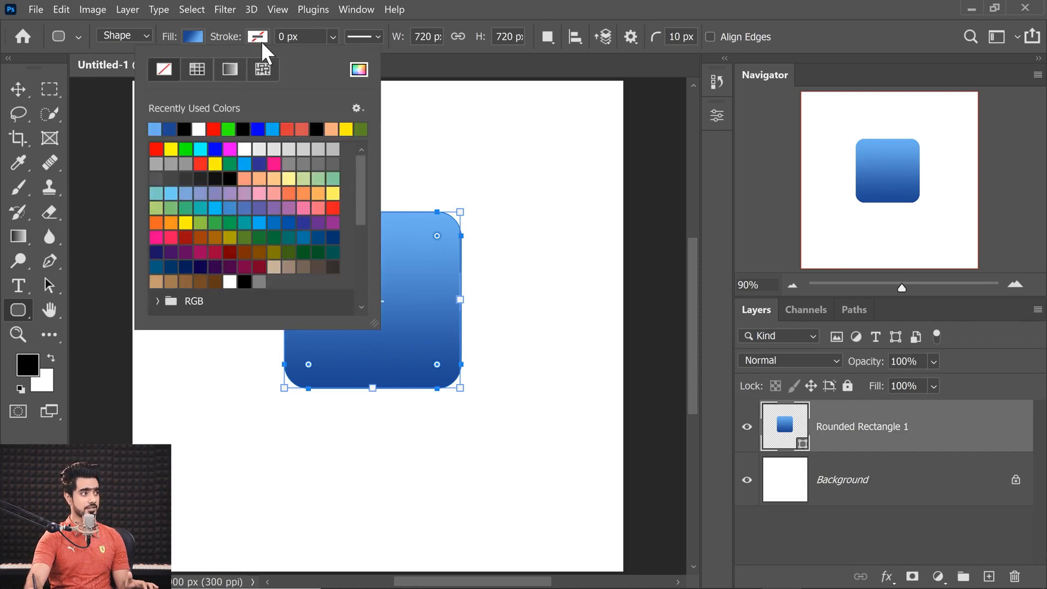
{"action": "left_click", "coordinate": [332, 37]}
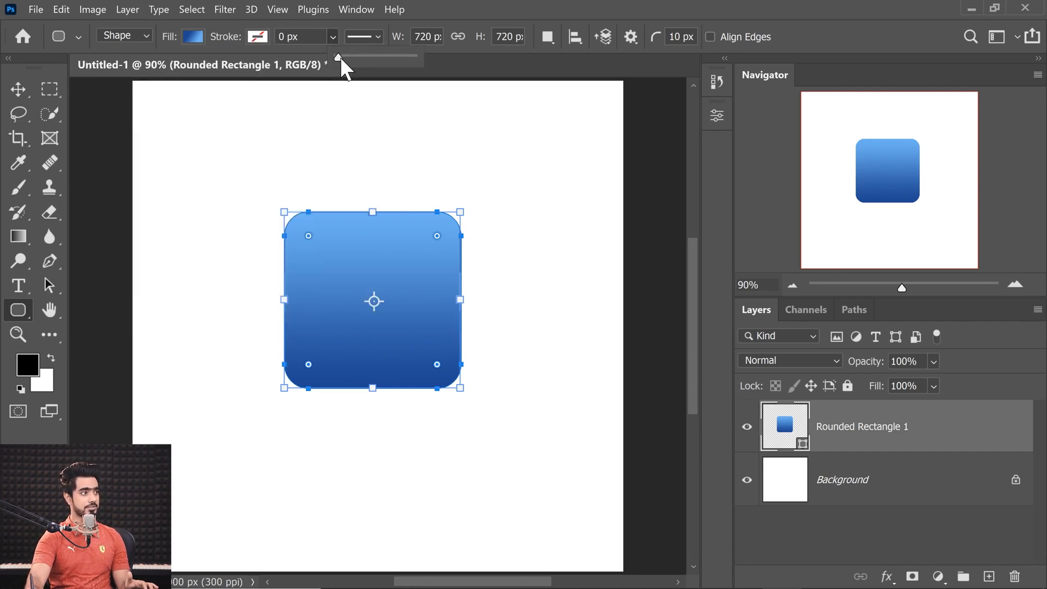
{"action": "left_click_drag", "start_coordinate": [342, 57], "coordinate": [361, 57]}
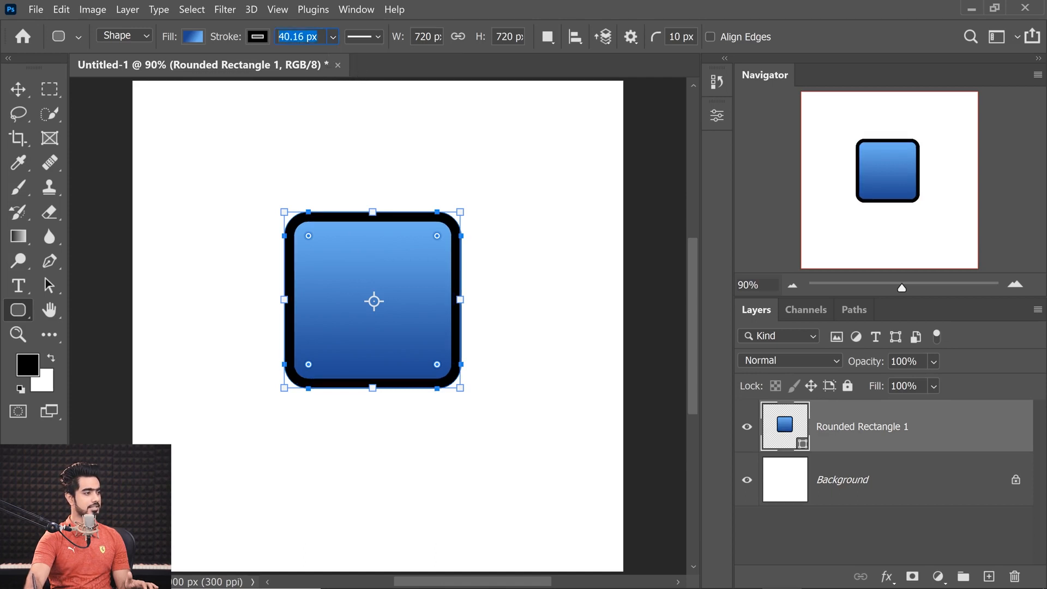
{"action": "type", "text": "4"}
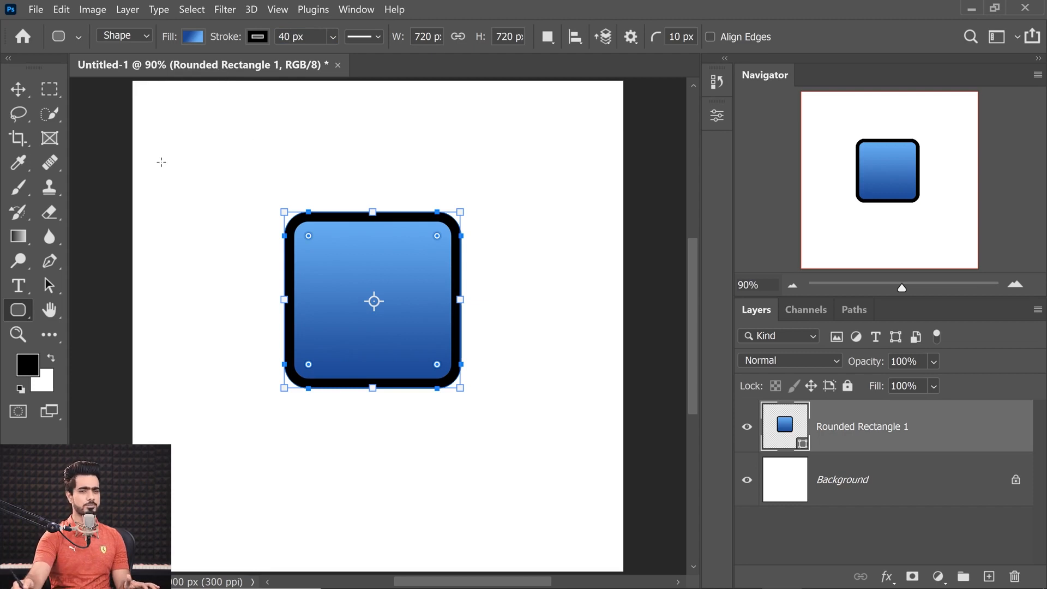
Try a black-to-white linear gradient on the rounded square's stroke.
{"action": "left_click", "coordinate": [257, 42]}
{"action": "left_click", "coordinate": [257, 43]}
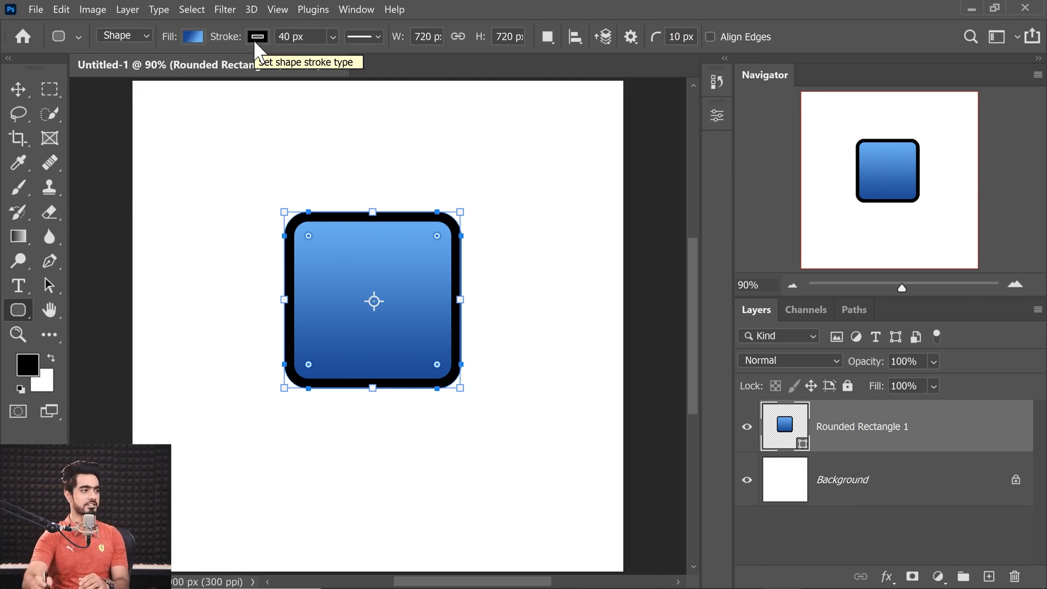
{"action": "left_click", "coordinate": [257, 36]}
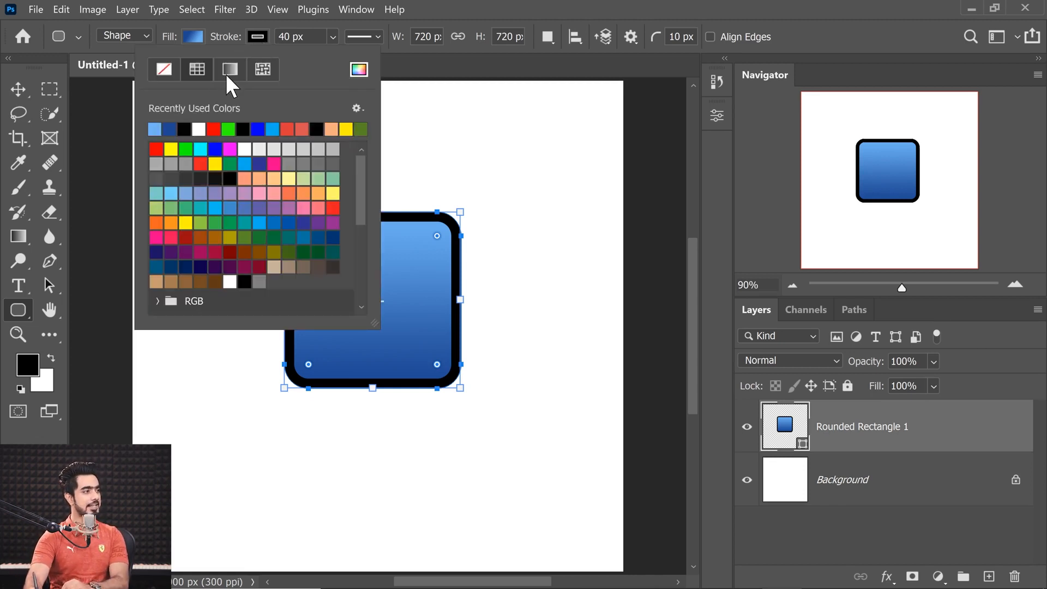
{"action": "left_click_drag", "start_coordinate": [419, 283], "coordinate": [557, 354]}
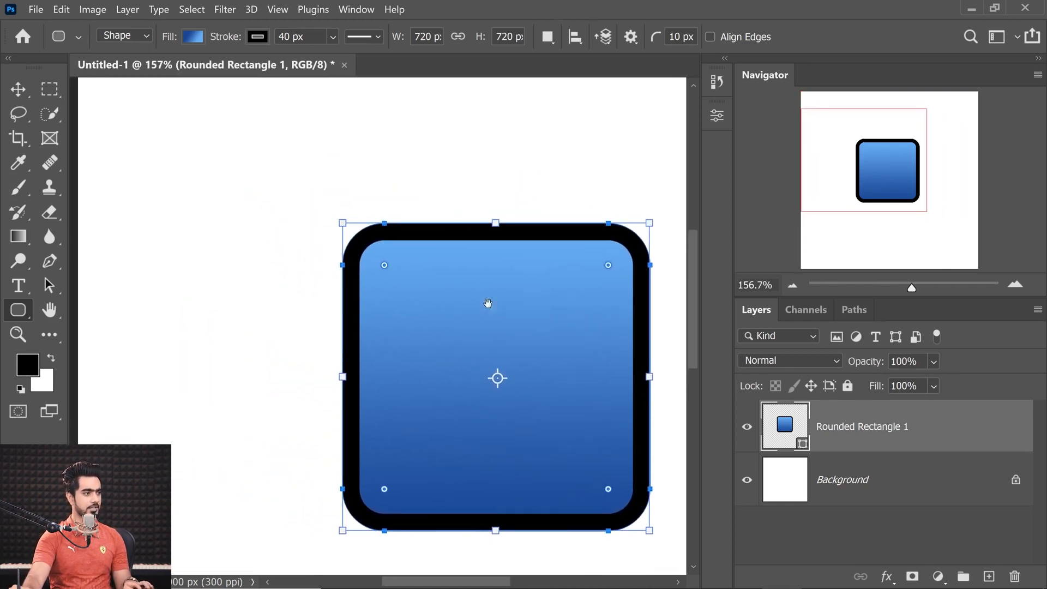
{"action": "left_click", "coordinate": [257, 37]}
{"action": "left_click", "coordinate": [228, 70]}
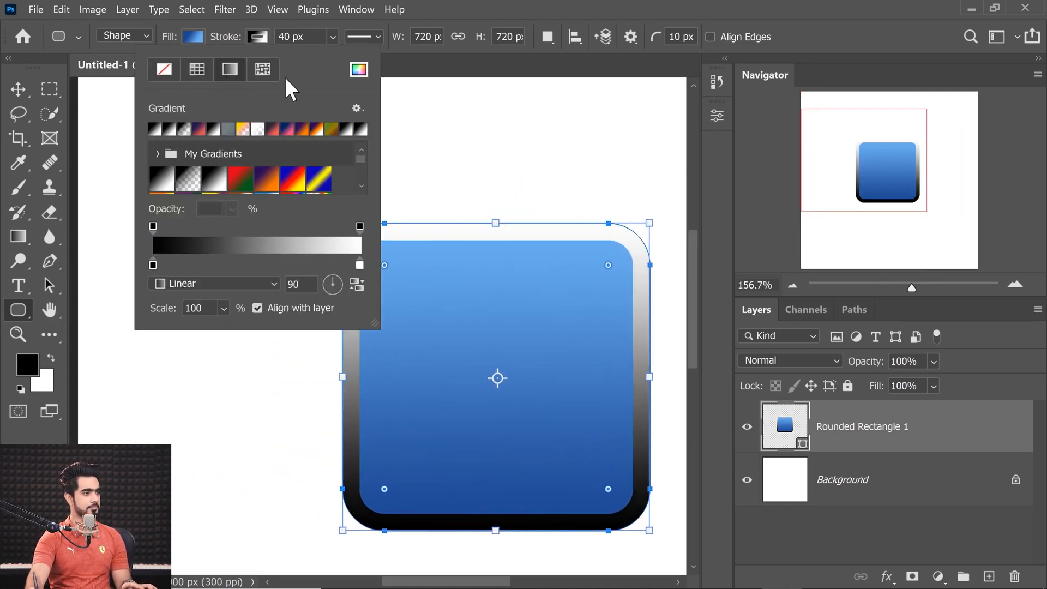
Try a solid blue stroke colour sampled from the middle tones of the square's gradient fill.
{"action": "left_click", "coordinate": [359, 70]}
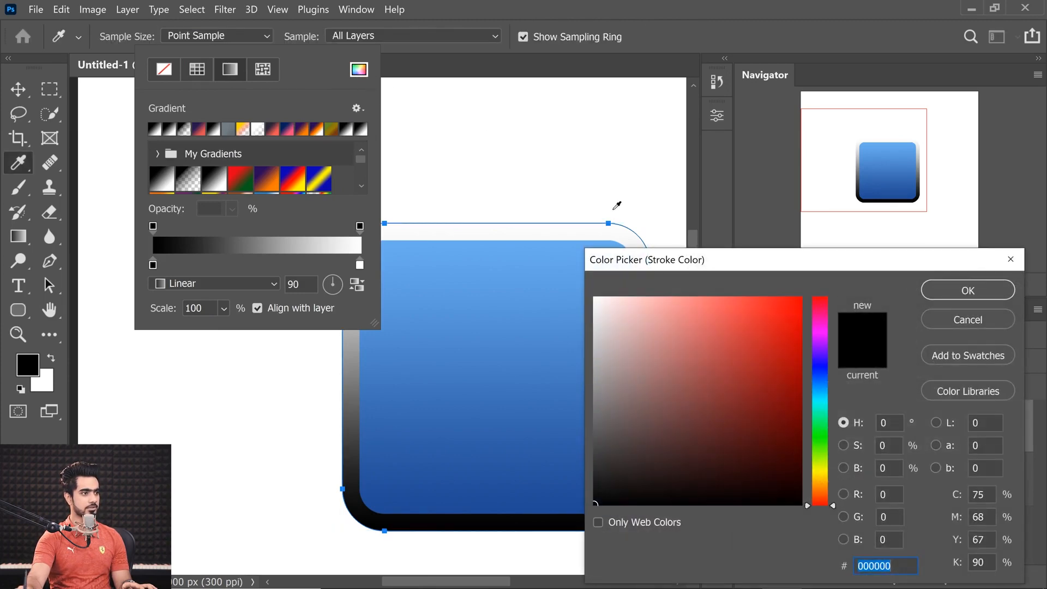
{"action": "mouse_move", "coordinate": [709, 270]}
{"action": "left_mouse_down"}
{"action": "mouse_move", "coordinate": [66, 133]}
{"action": "mouse_move", "coordinate": [139, 160]}
{"action": "mouse_move", "coordinate": [68, 219]}
{"action": "mouse_move", "coordinate": [26, 322]}
{"action": "mouse_move", "coordinate": [1, 250]}
{"action": "left_mouse_up"}
{"action": "left_click", "coordinate": [479, 377]}
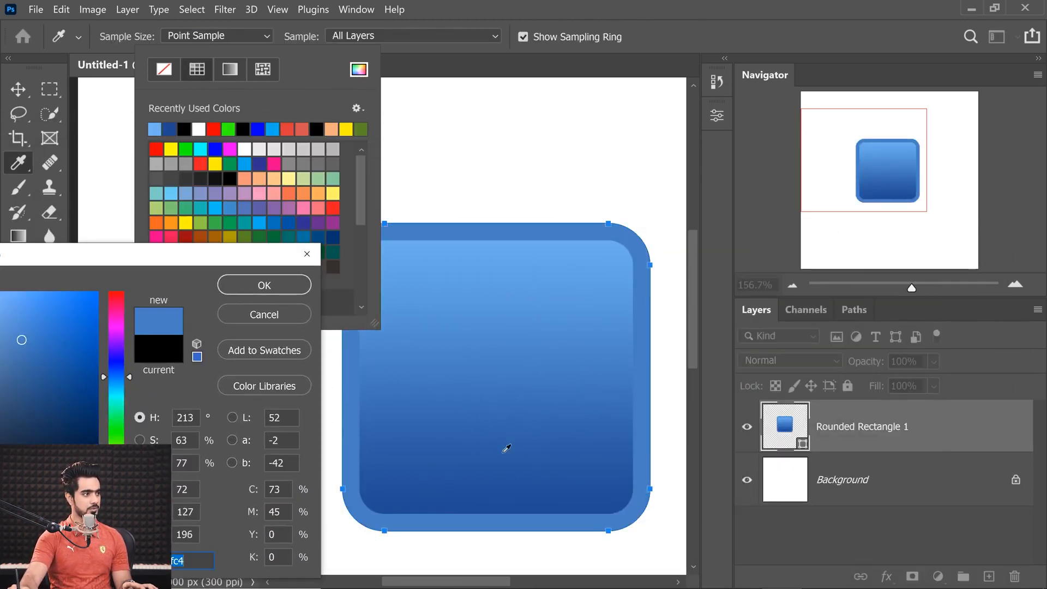
{"action": "mouse_move", "coordinate": [158, 261]}
{"action": "left_mouse_down"}
{"action": "mouse_move", "coordinate": [168, 402]}
{"action": "mouse_move", "coordinate": [160, 427]}
{"action": "left_mouse_up"}
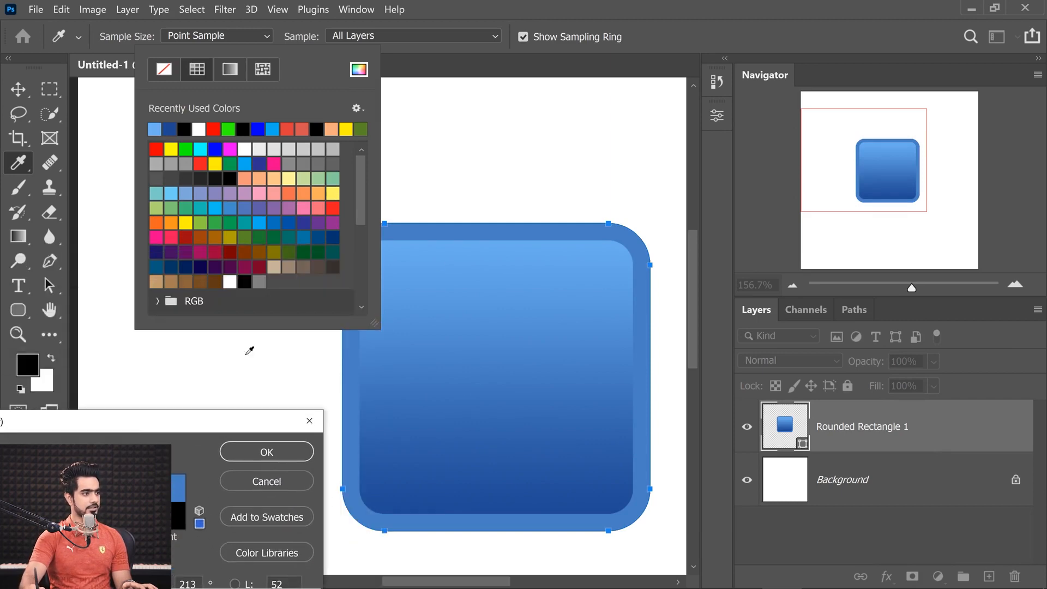
{"action": "left_click", "coordinate": [488, 252]}
{"action": "left_click", "coordinate": [495, 334]}
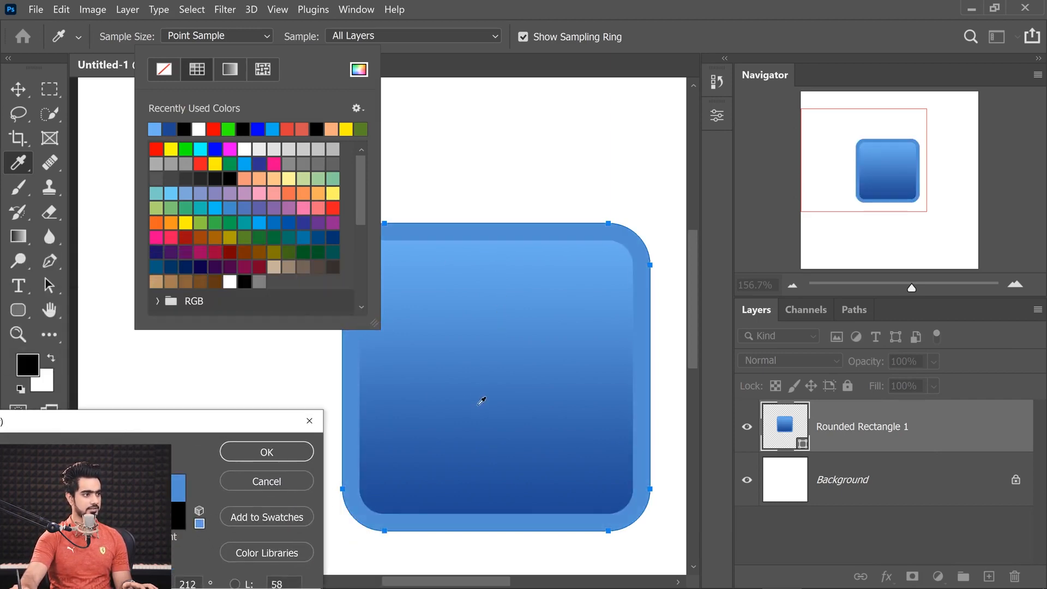
{"action": "left_click", "coordinate": [480, 404]}
{"action": "left_click", "coordinate": [490, 441]}
{"action": "left_click", "coordinate": [534, 350]}
{"action": "left_click", "coordinate": [265, 452]}
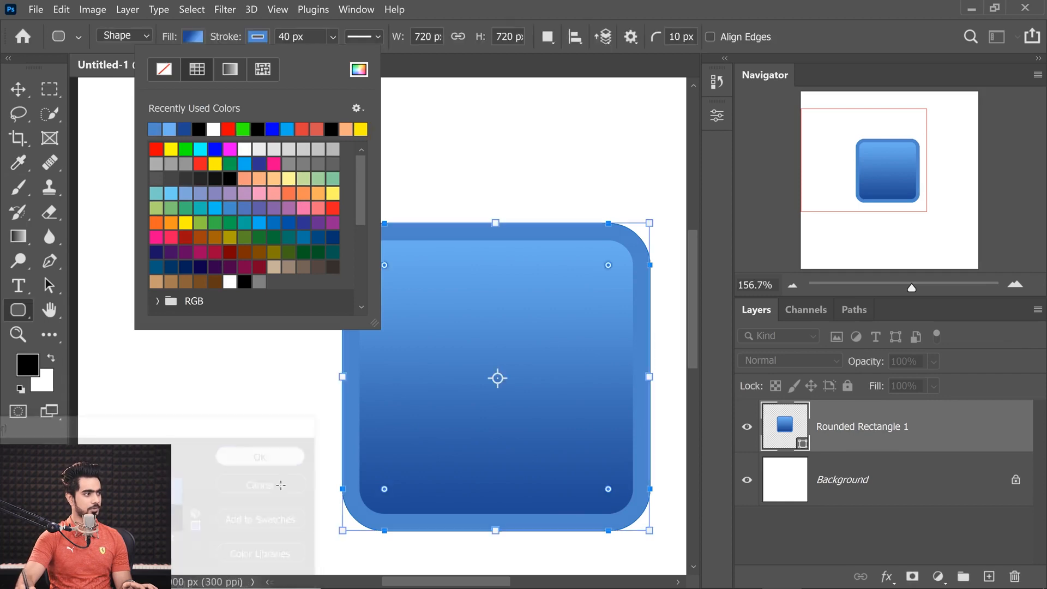
Switch the rounded square's stroke to a linear gradient and sample dark blue #234d97 from the fill for its black colour stop.
{"action": "left_click", "coordinate": [229, 69]}
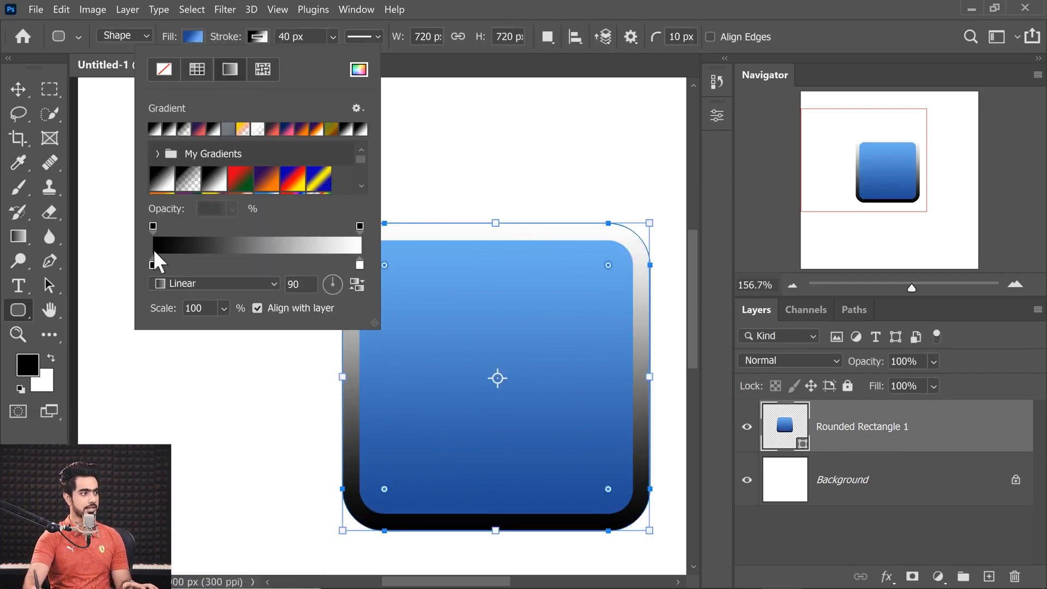
{"action": "left_click", "coordinate": [152, 265]}
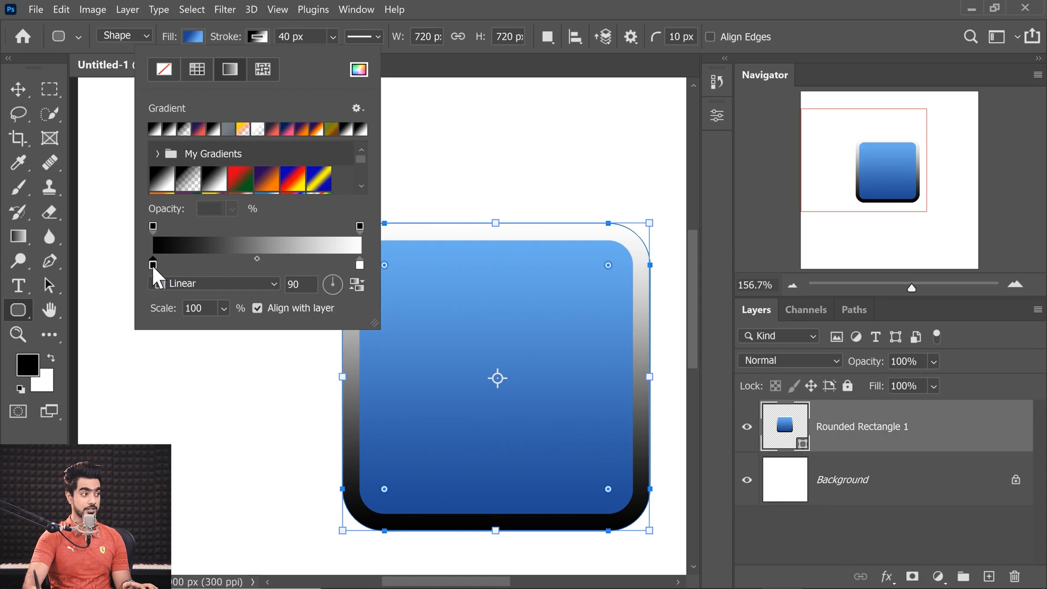
{"action": "double_click", "coordinate": [153, 265]}
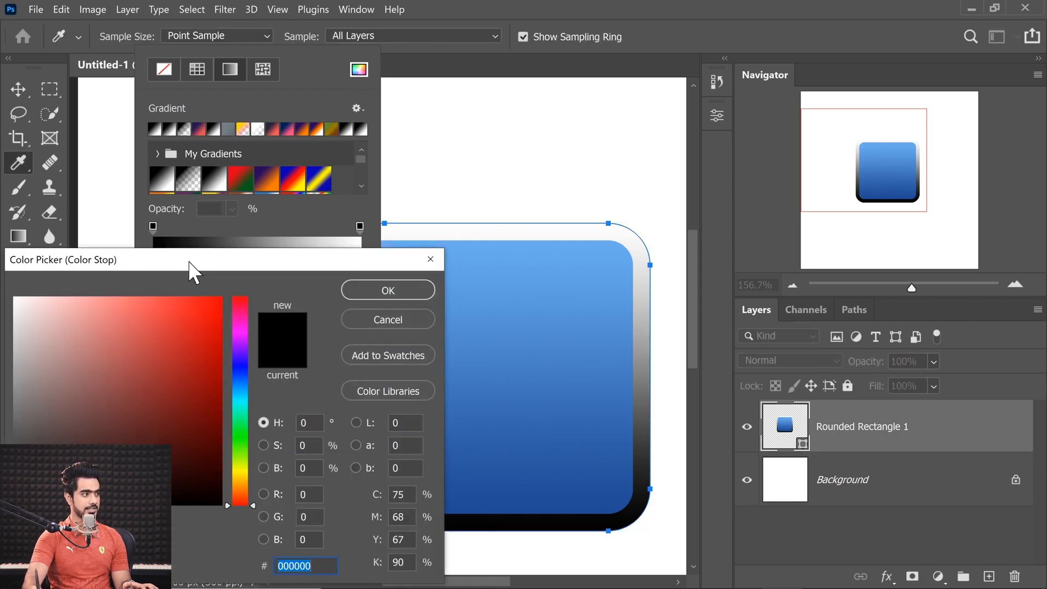
{"action": "left_click_drag", "start_coordinate": [253, 262], "coordinate": [165, 255]}
{"action": "left_click", "coordinate": [482, 497]}
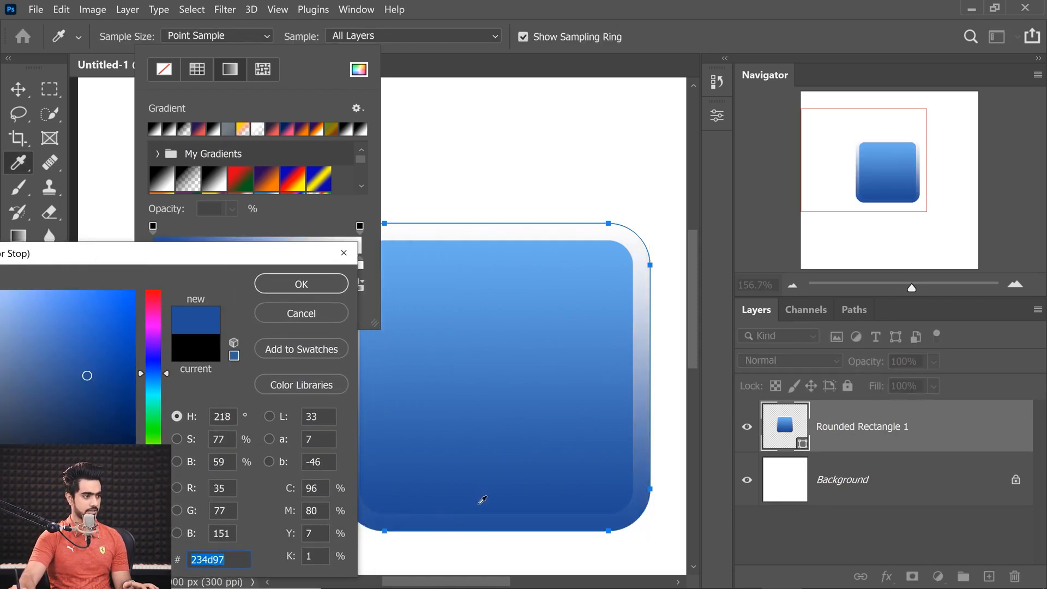
Try darker and more muted blues, such as #153061, #26406e and #3a5fa0, for the stroke gradient's dark stop.
{"action": "left_click_drag", "start_coordinate": [215, 257], "coordinate": [316, 113]}
{"action": "left_click", "coordinate": [198, 271]}
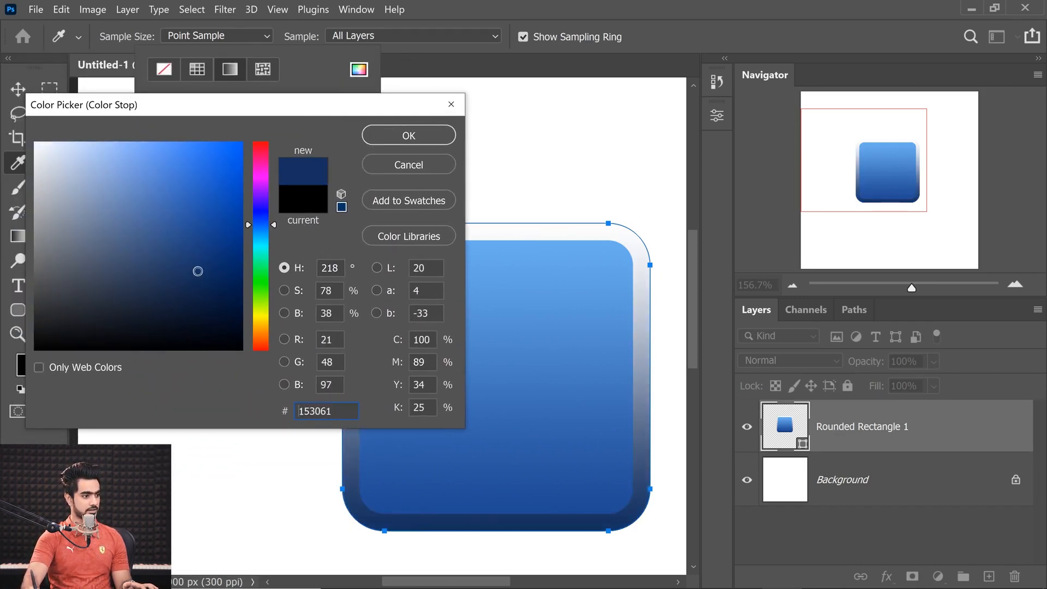
{"action": "left_click", "coordinate": [220, 263]}
{"action": "left_click_drag", "start_coordinate": [220, 263], "coordinate": [218, 258]}
{"action": "left_click", "coordinate": [176, 260]}
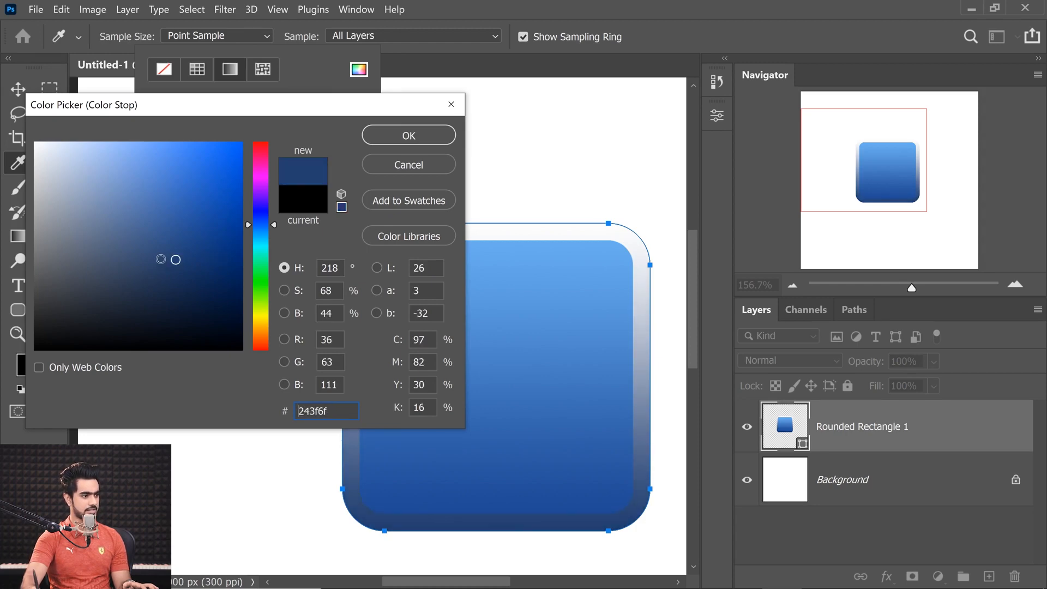
{"action": "left_click", "coordinate": [166, 258]}
{"action": "left_click", "coordinate": [170, 260]}
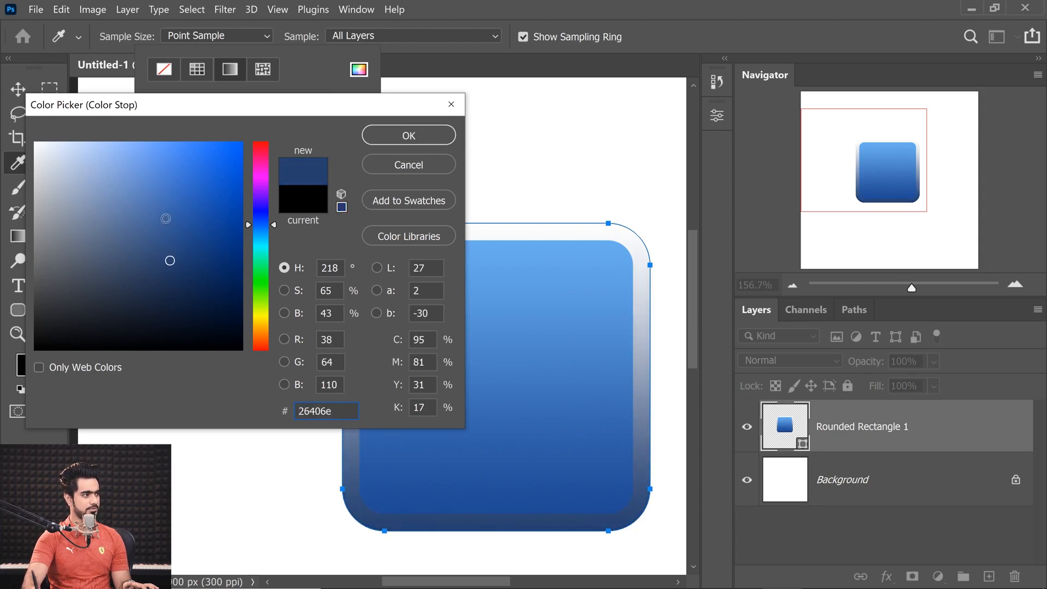
{"action": "left_click", "coordinate": [168, 220]}
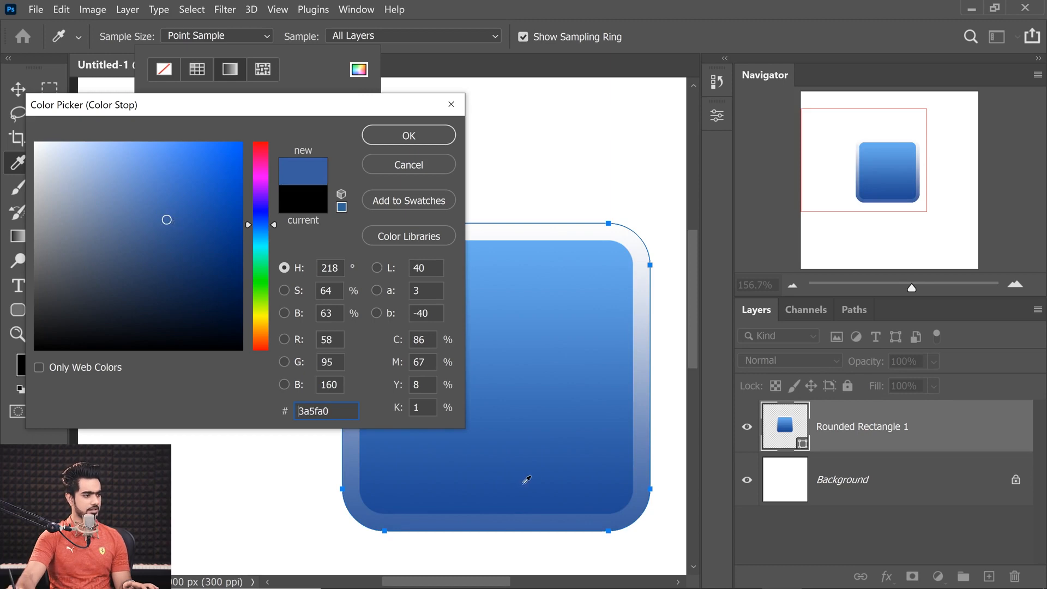
Set the stroke gradient's dark stop to blue #2e5ca4, sampled from the lower part of the square's fill.
{"action": "left_click", "coordinate": [508, 506]}
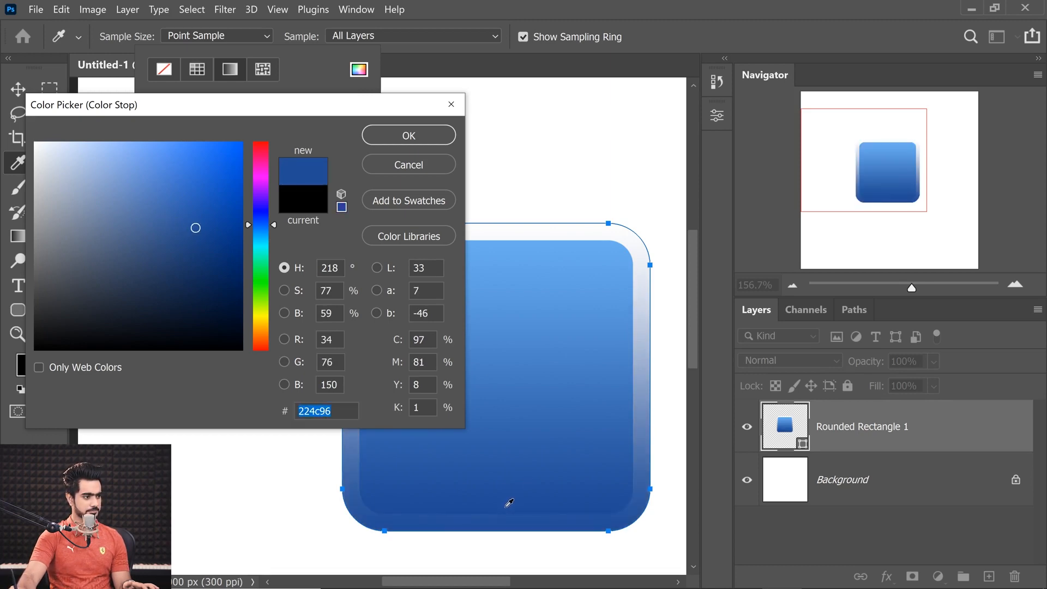
{"action": "left_click", "coordinate": [507, 474]}
{"action": "left_click", "coordinate": [506, 452]}
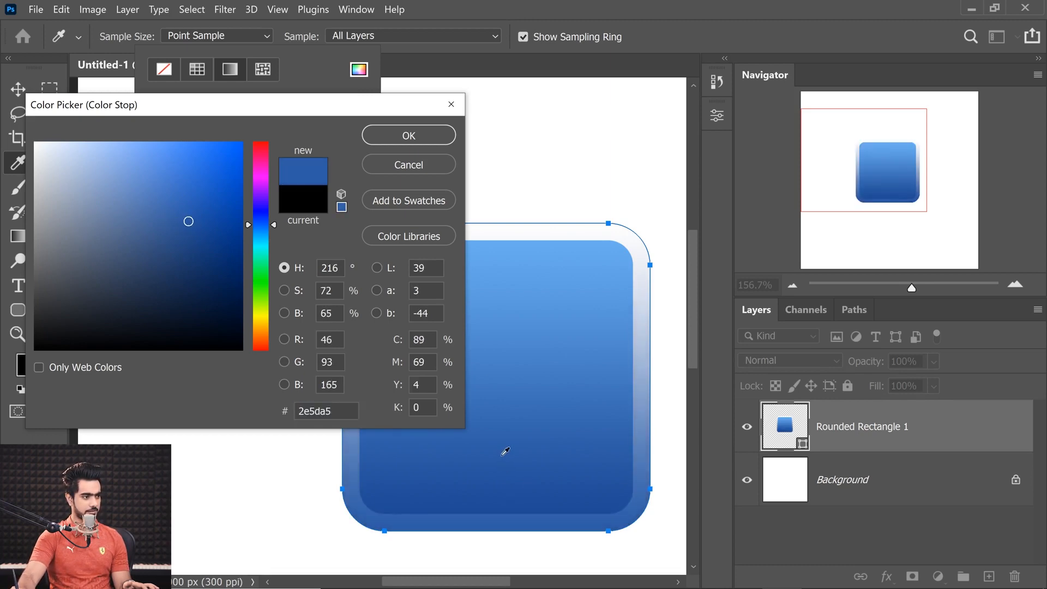
{"action": "left_click", "coordinate": [505, 452]}
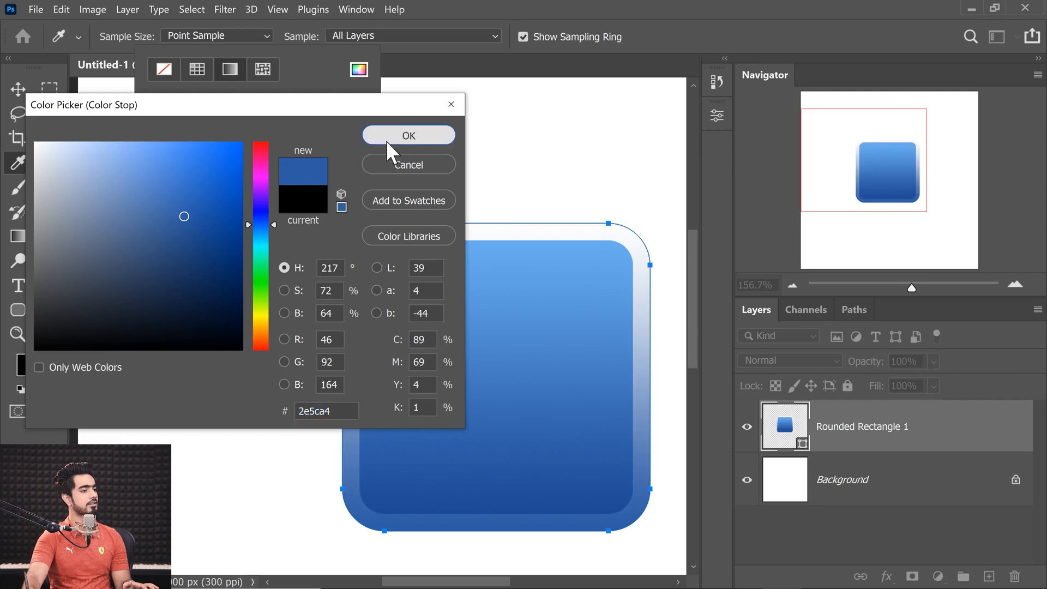
{"action": "left_click", "coordinate": [387, 139]}
Change the stroke gradient's white colour stop to light blue #a9d5ff.
{"action": "left_click", "coordinate": [360, 265]}
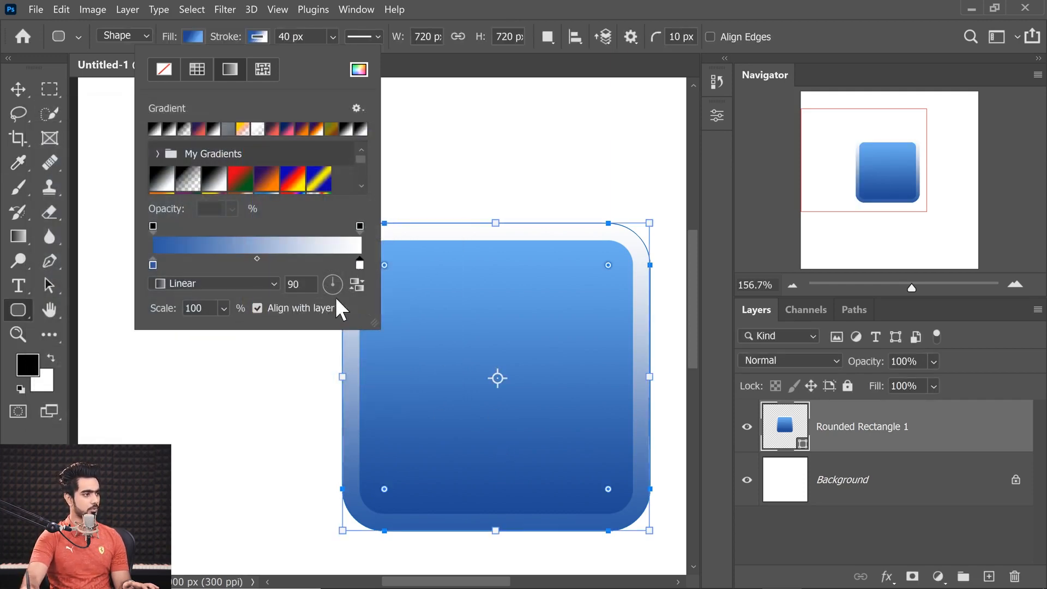
{"action": "double_click", "coordinate": [359, 264]}
{"action": "left_click_drag", "start_coordinate": [346, 119], "coordinate": [306, 147]}
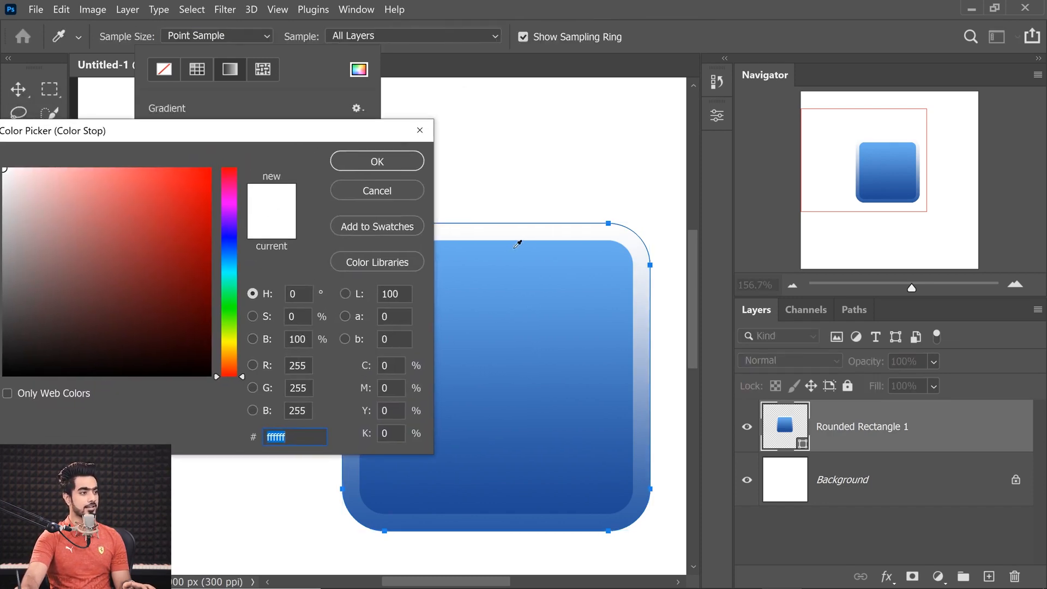
{"action": "left_click", "coordinate": [518, 244]}
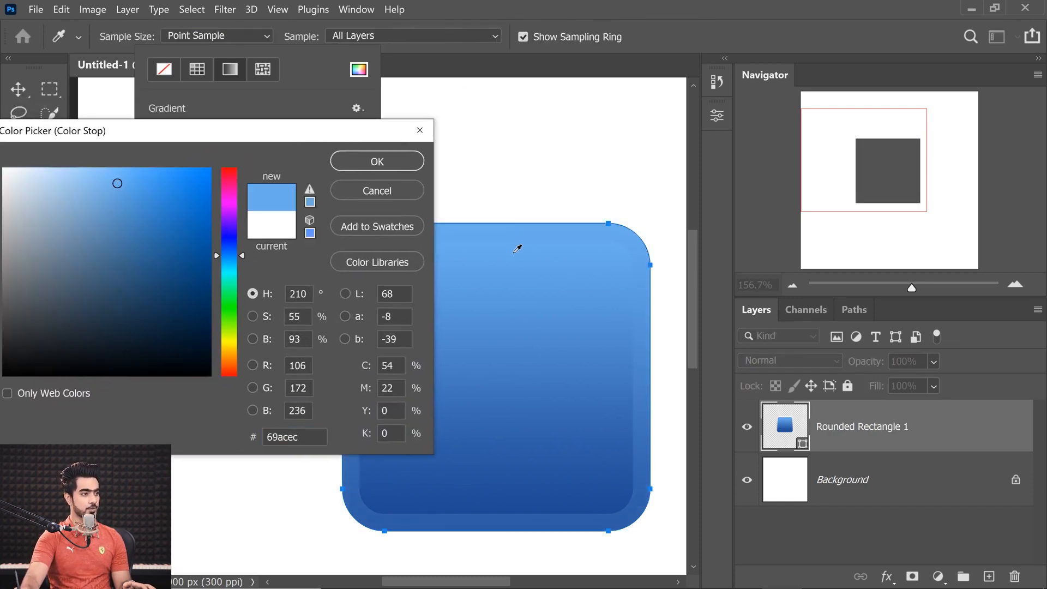
{"action": "left_click", "coordinate": [68, 177]}
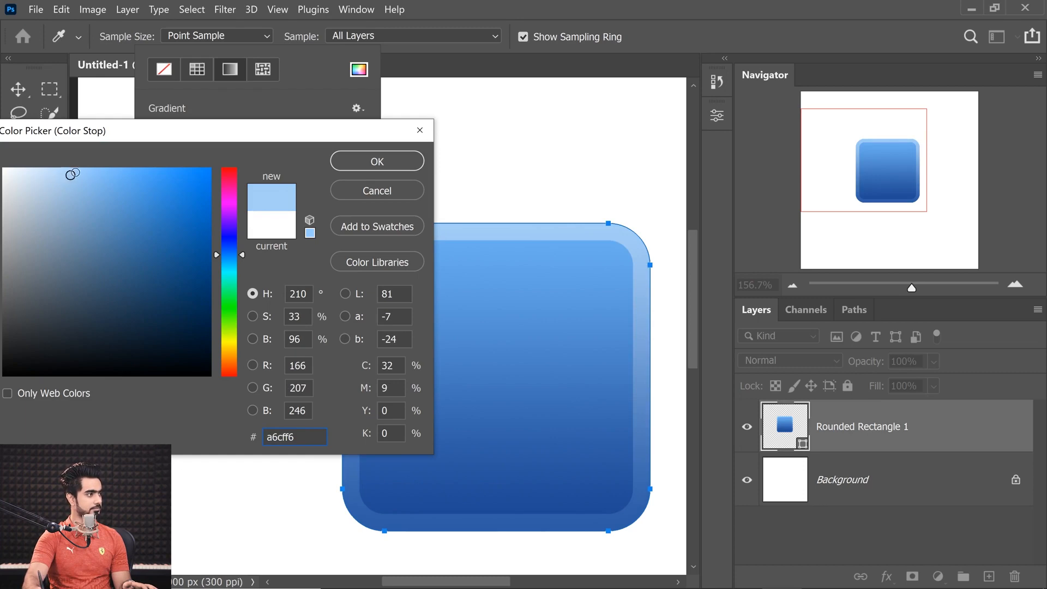
{"action": "left_click_drag", "start_coordinate": [72, 174], "coordinate": [75, 169]}
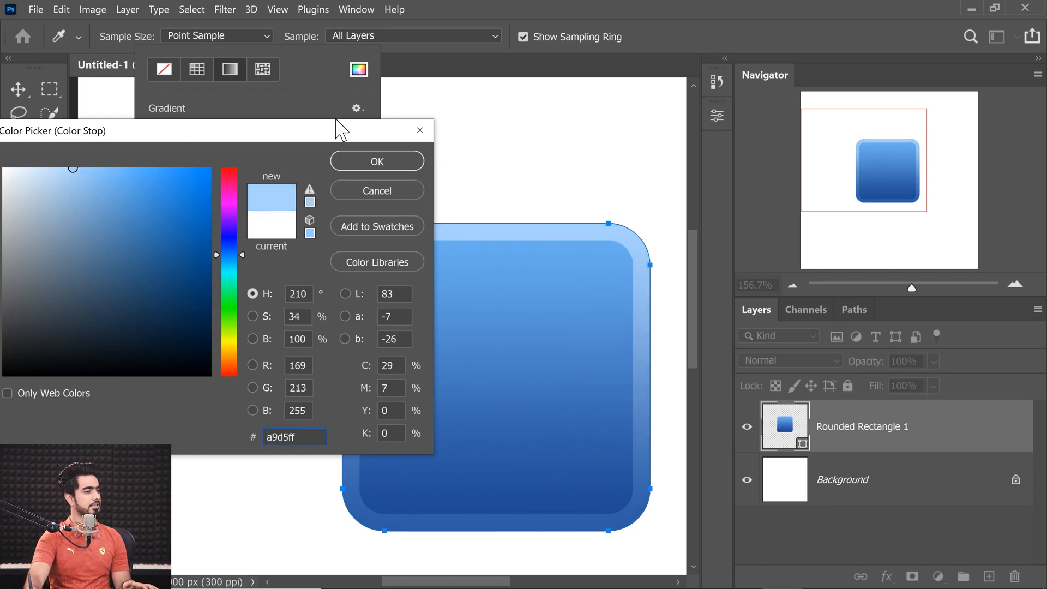
{"action": "left_click", "coordinate": [365, 161]}
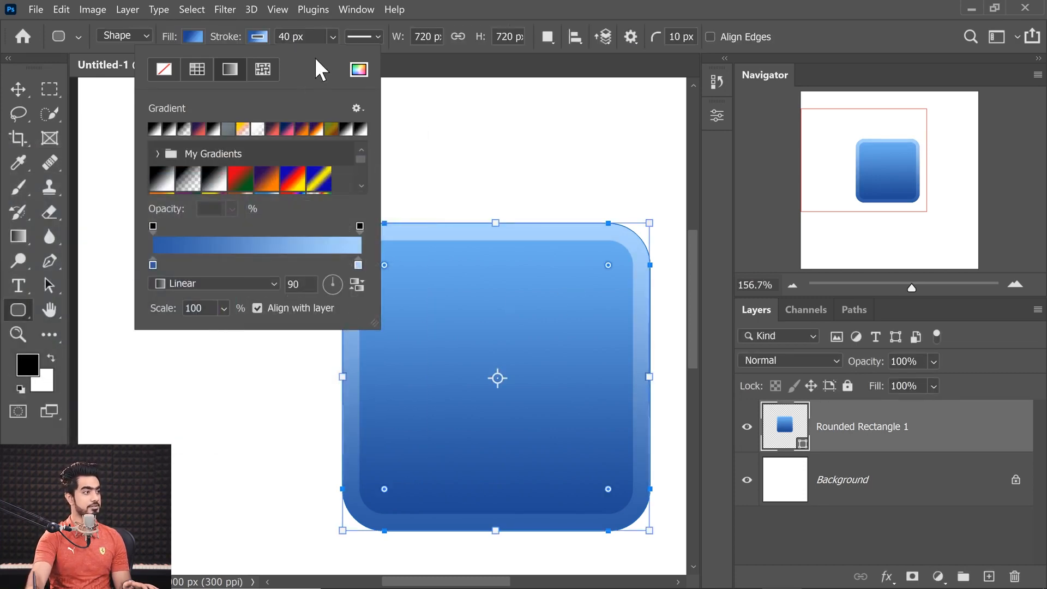
Set the rounded square's stroke width to 50 px.
{"action": "key", "text": "Return"}
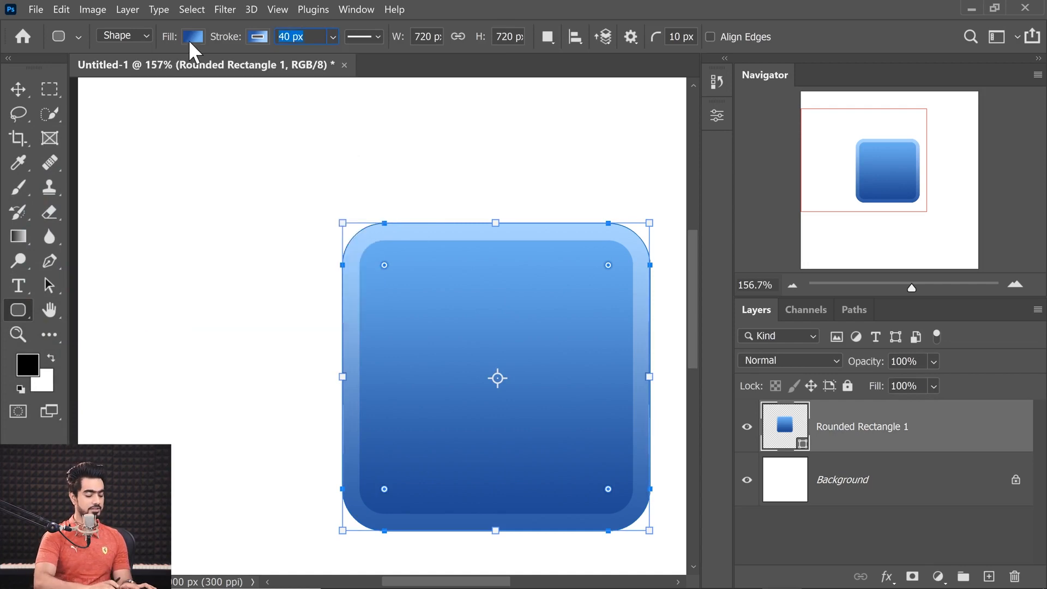
{"action": "type", "text": "50"}
{"action": "key", "text": "Return"}
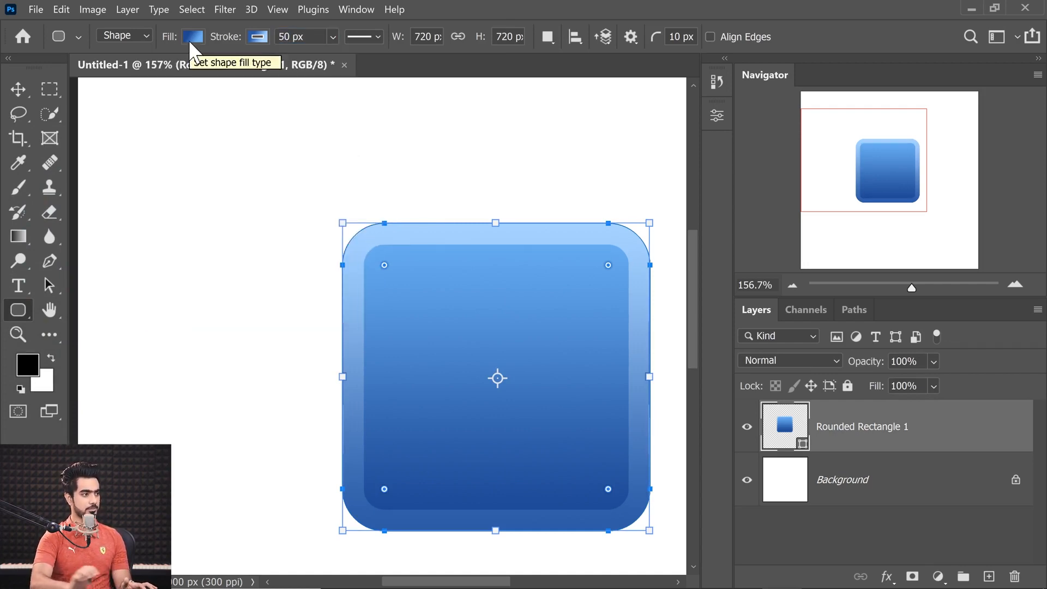
Add the text "Ud" in Gilroy ExtraBold on a new layer over the rounded square.
{"action": "left_click", "coordinate": [18, 88]}
{"action": "left_click_drag", "start_coordinate": [450, 288], "coordinate": [411, 297]}
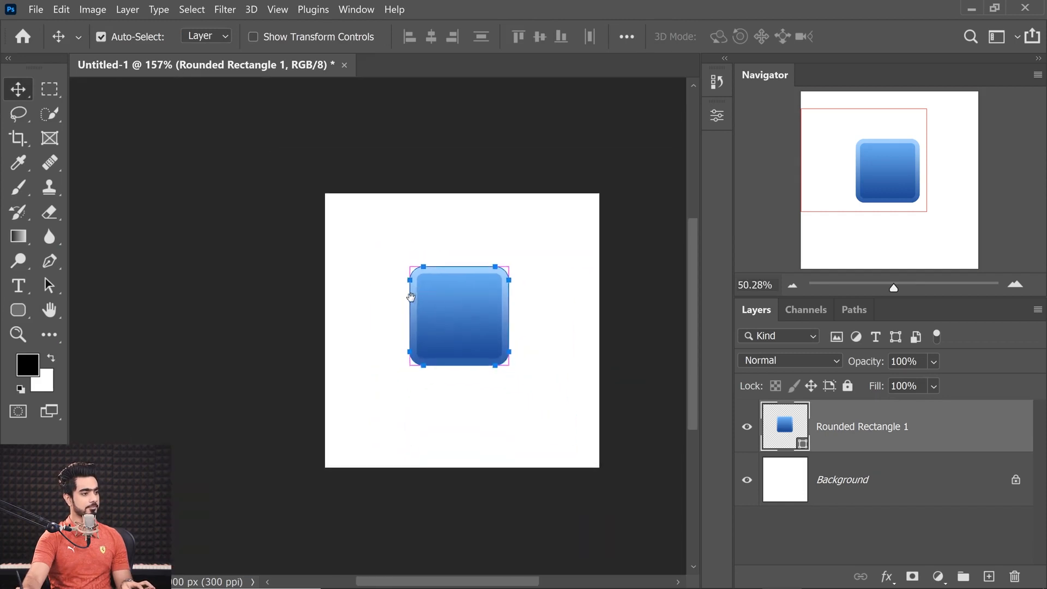
{"action": "left_click_drag", "start_coordinate": [463, 318], "coordinate": [514, 316]}
{"action": "left_click_drag", "start_coordinate": [467, 320], "coordinate": [390, 318]}
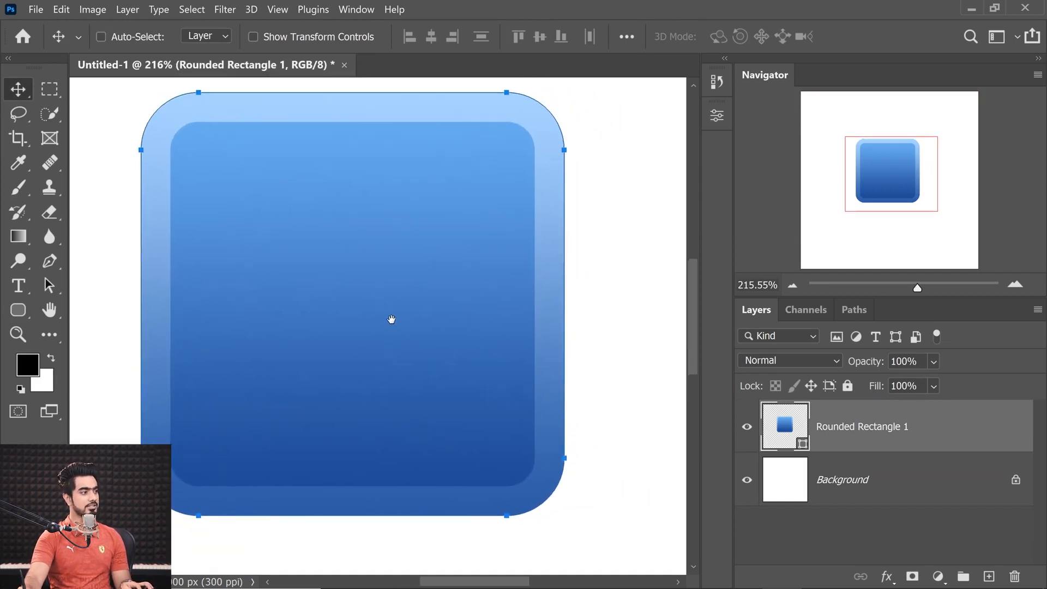
{"action": "left_click", "coordinate": [18, 285]}
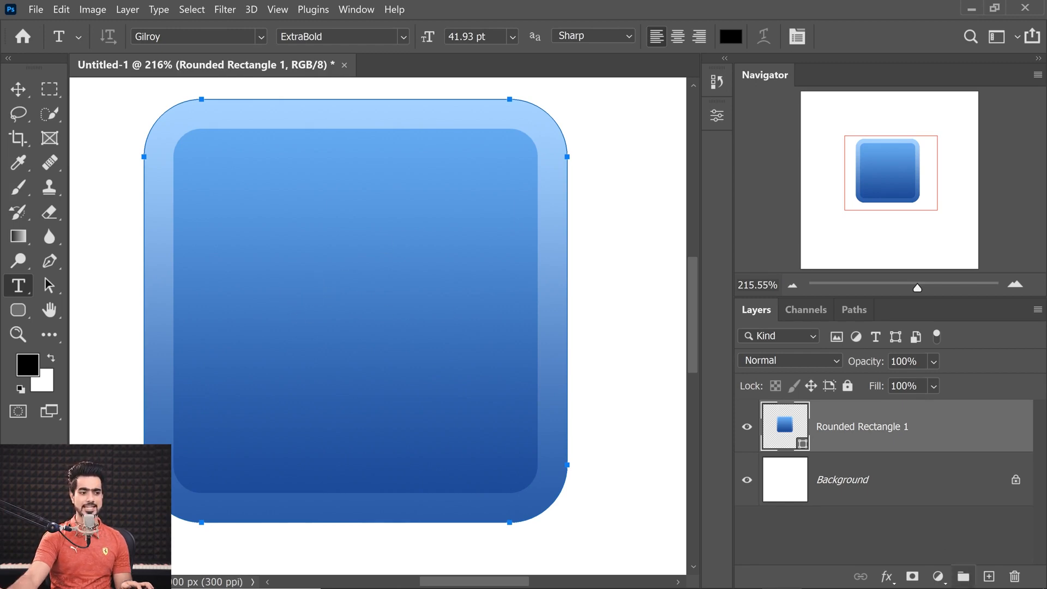
{"action": "left_click", "coordinate": [989, 576]}
{"action": "left_click", "coordinate": [279, 318]}
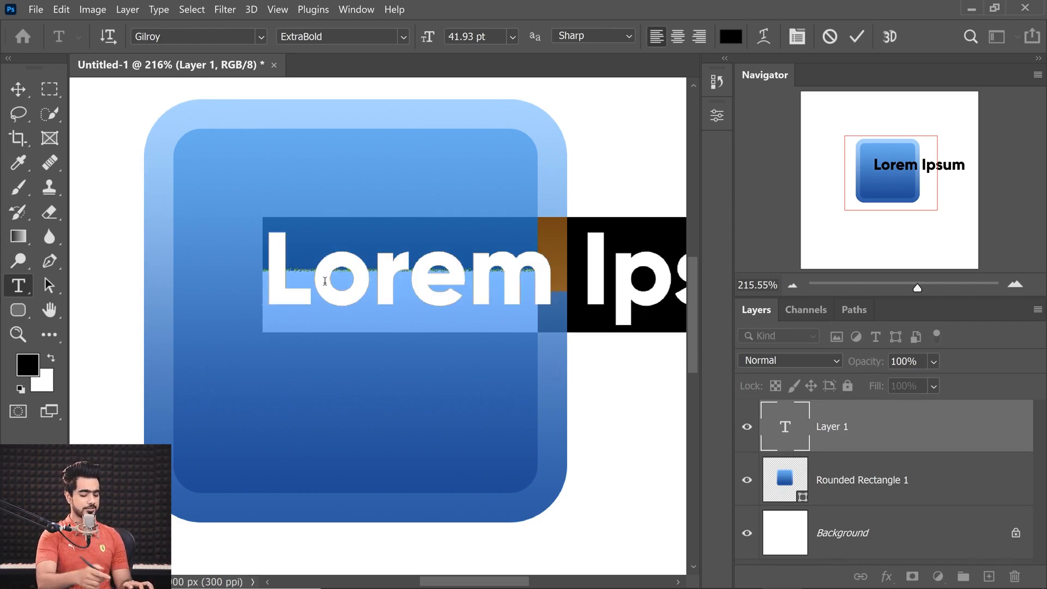
{"action": "type", "text": "Ud"}
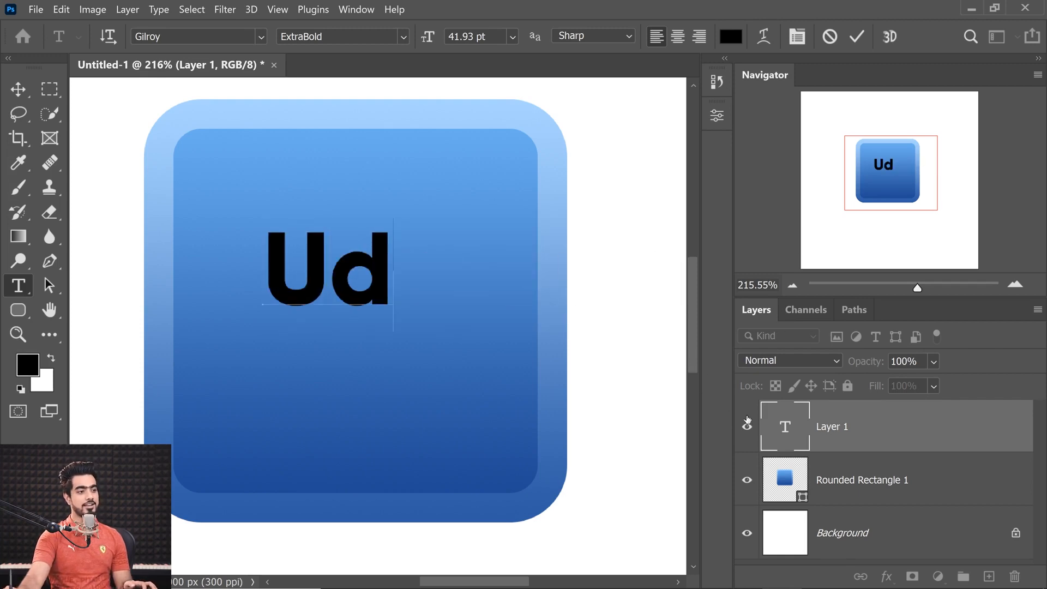
Change the colour of the "Ud" text to white #ffffff.
{"action": "double_click", "coordinate": [789, 430]}
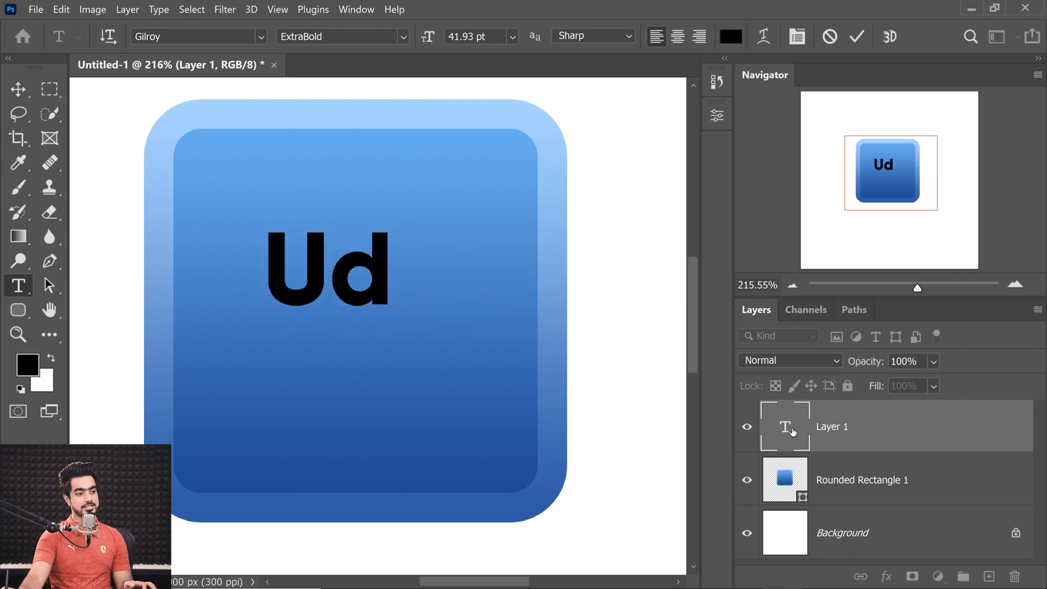
{"action": "left_click", "coordinate": [731, 36]}
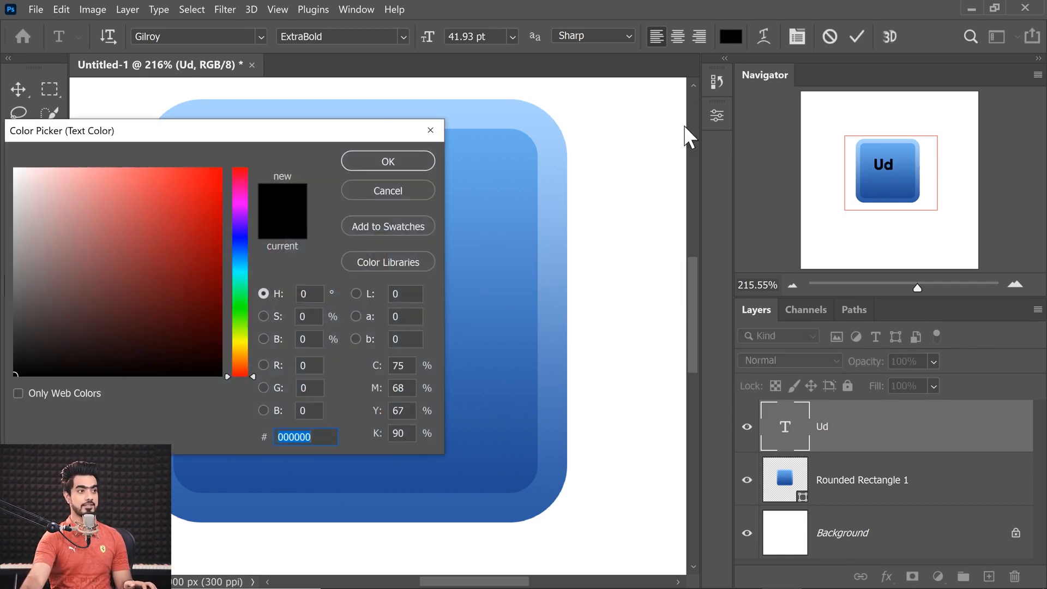
{"action": "type", "text": "ffffff"}
{"action": "left_click", "coordinate": [388, 161]}
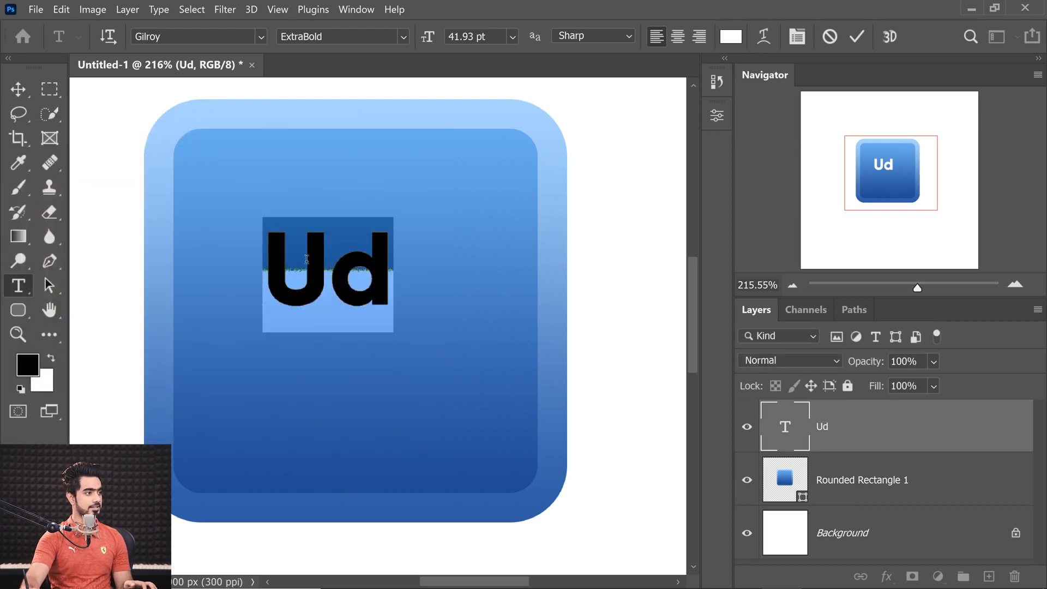
Move the "Ud" text to the centre of the rounded square.
{"action": "left_click", "coordinate": [18, 89]}
{"action": "left_click_drag", "start_coordinate": [364, 284], "coordinate": [295, 326]}
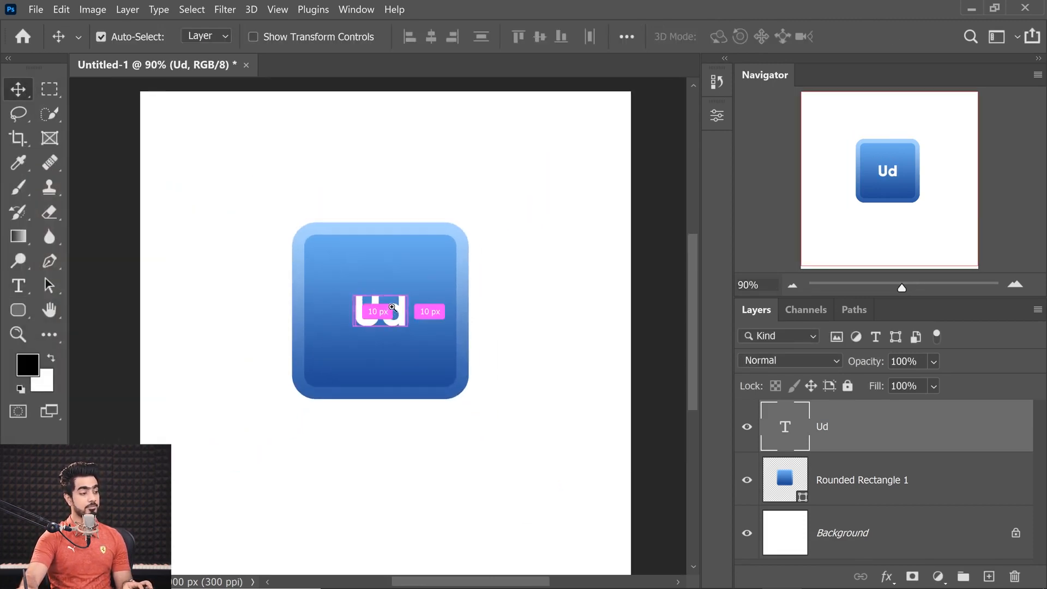
{"action": "left_click_drag", "start_coordinate": [391, 308], "coordinate": [482, 249]}
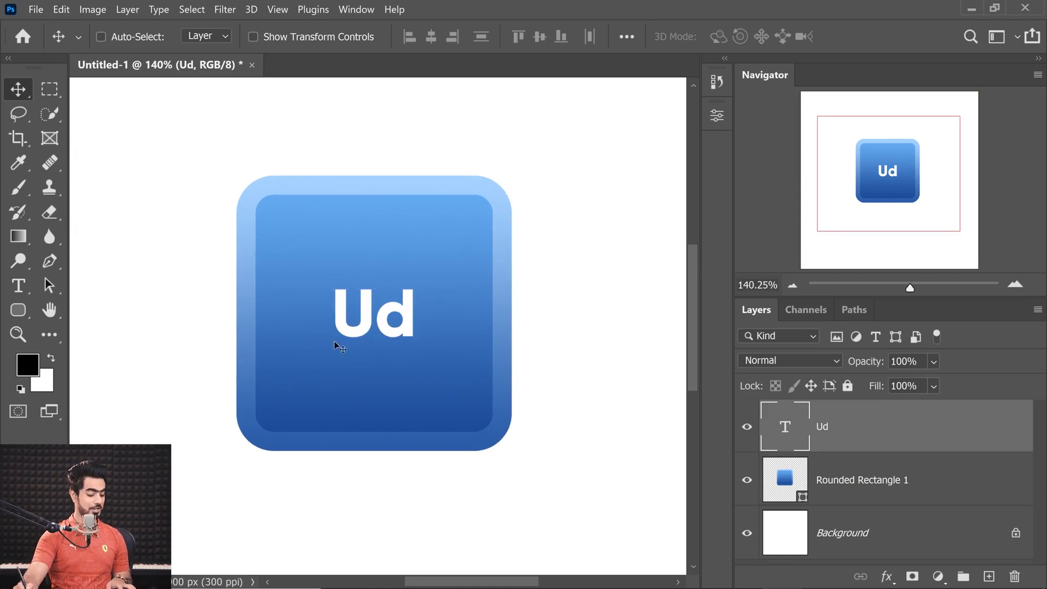
Load the rounded square's outline as a selection with the text layer active, and clear that selection.
{"action": "key", "text": "ctrl"}
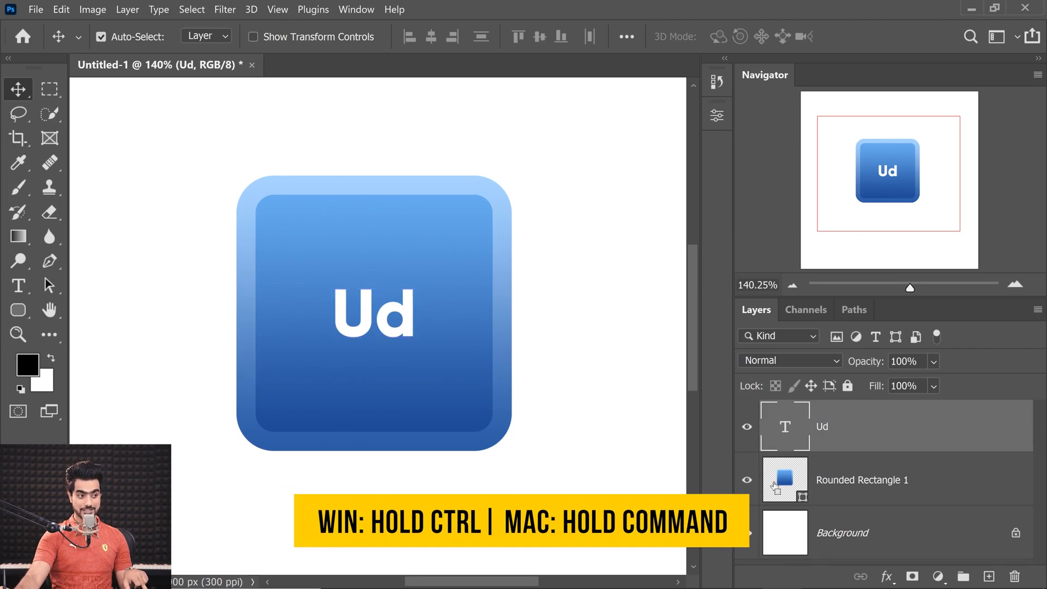
{"action": "left_click", "coordinate": [786, 482], "text": "ctrl"}
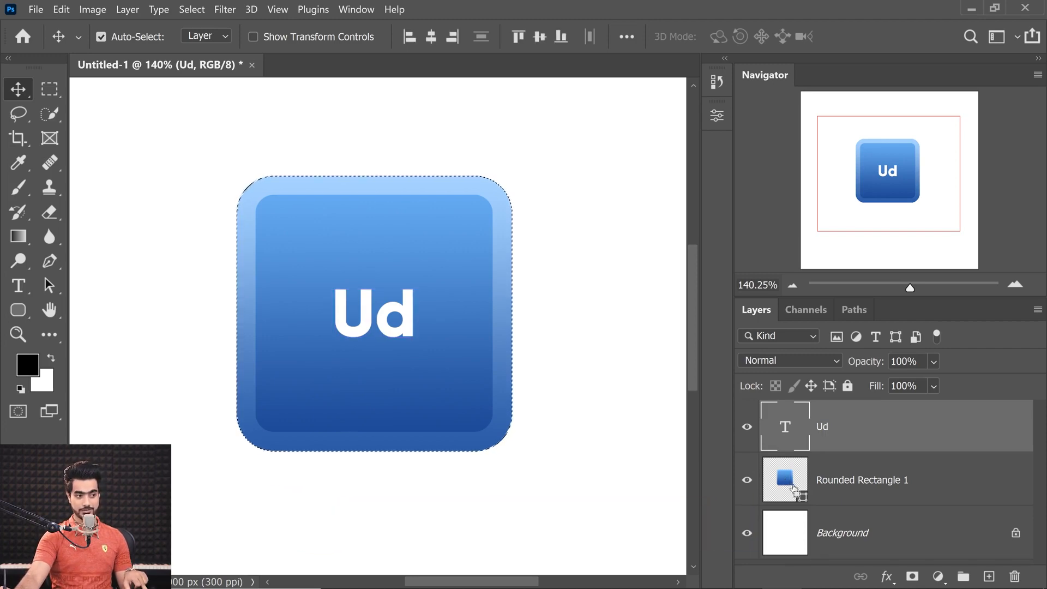
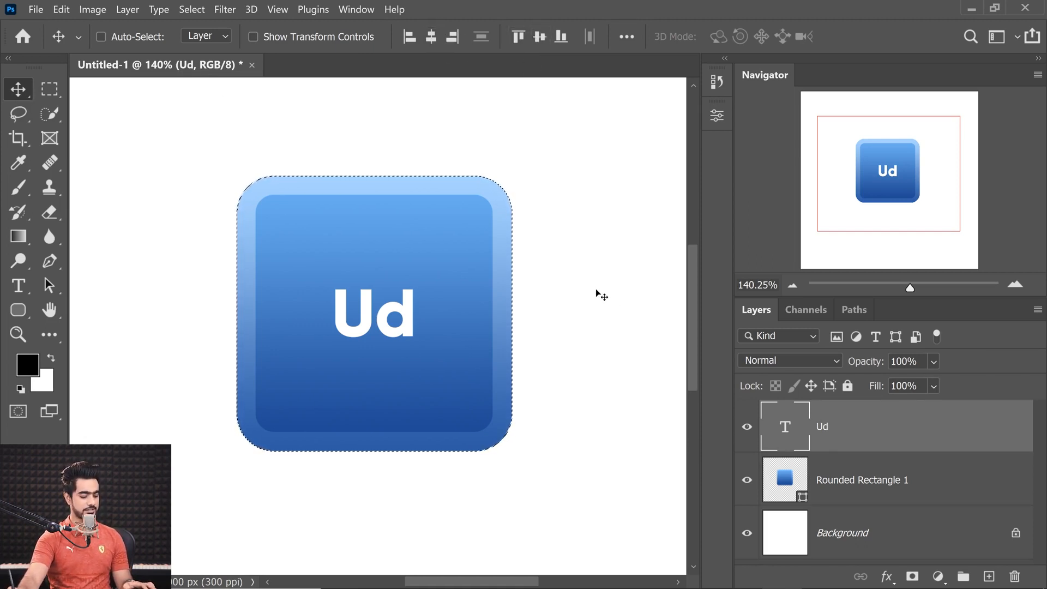
{"action": "key", "text": "ctrl+d"}
Scale the "Ud" text proportionally from its centre to 189.43% with Free Transform.
{"action": "key", "text": "ctrl+t"}
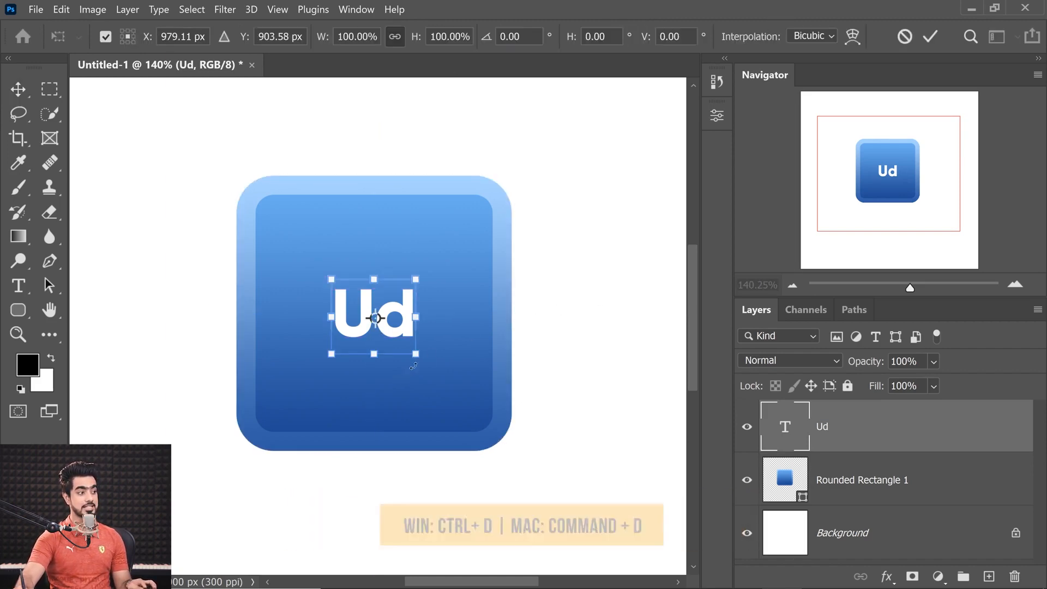
{"action": "left_click_drag", "start_coordinate": [417, 358], "coordinate": [446, 400]}
{"action": "key", "text": "alt+shift"}
{"action": "key", "text": "ctrl+z"}
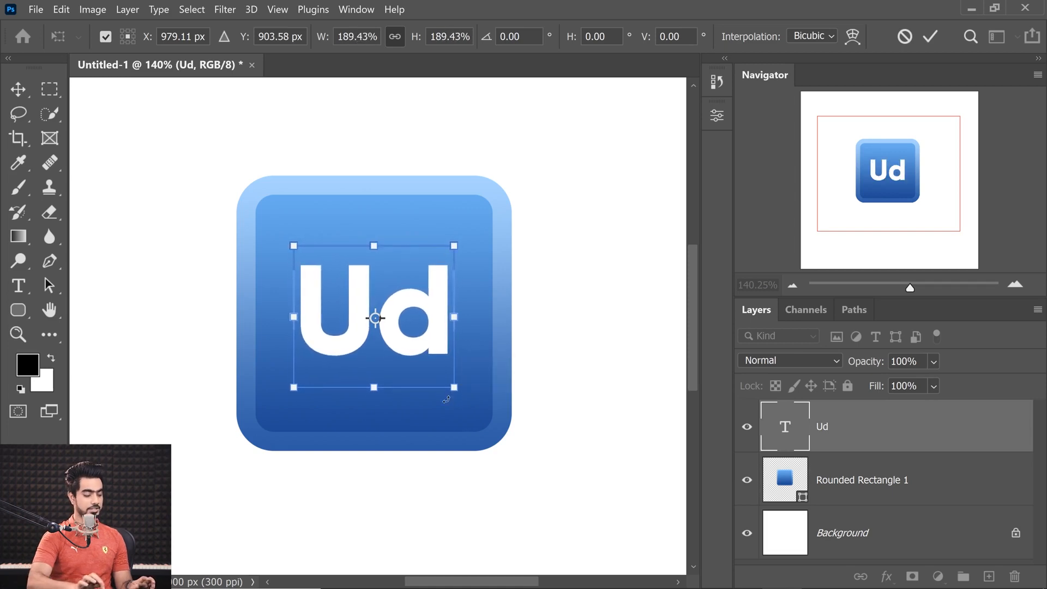
{"action": "key", "text": "Return"}
{"action": "key", "text": "ctrl+minus"}
{"action": "key", "text": "ctrl+minus"}
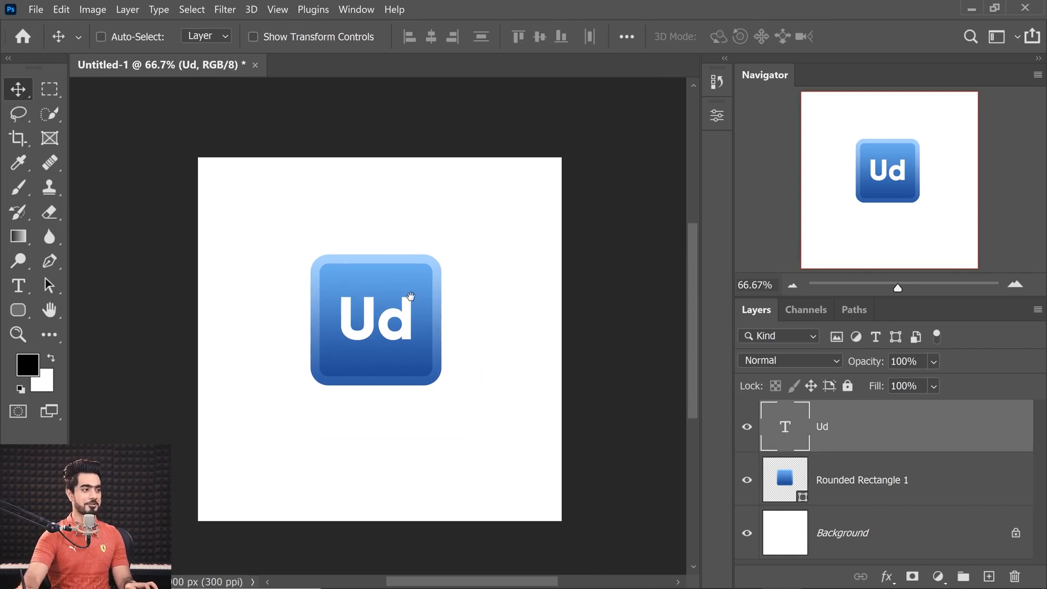
Add a new empty layer directly above the rounded square's layer, beneath the "Ud" text.
{"action": "left_click_drag", "start_coordinate": [411, 298], "coordinate": [476, 317]}
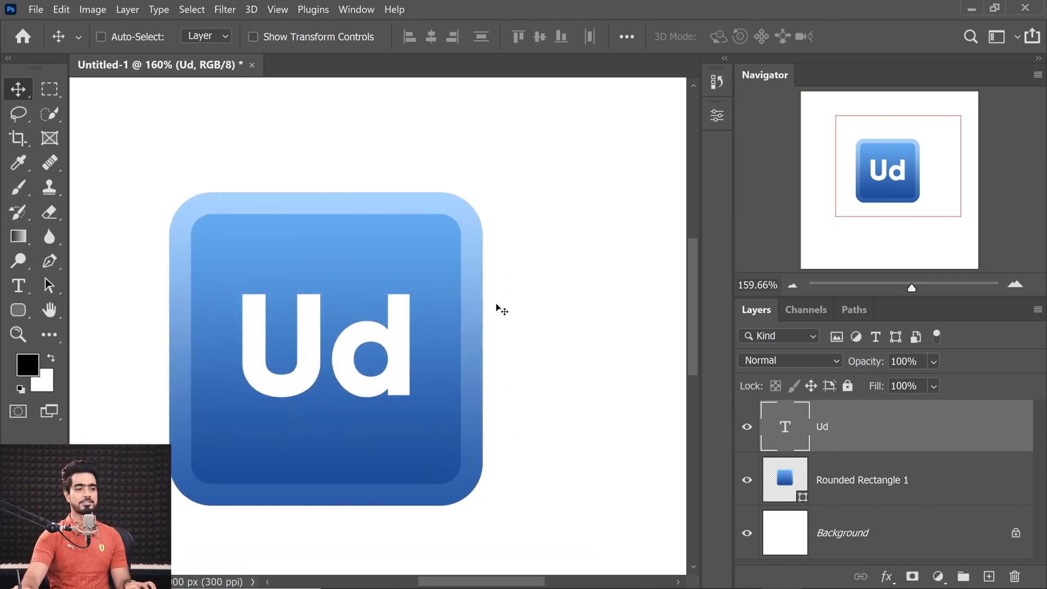
{"action": "left_click", "coordinate": [873, 480]}
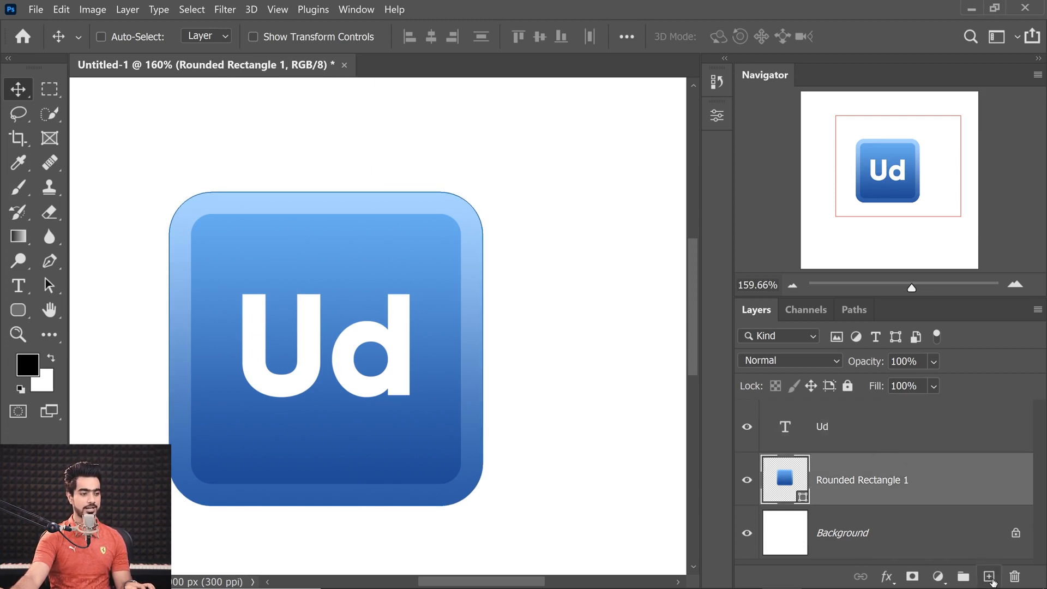
{"action": "left_click", "coordinate": [989, 576]}
Draw a rectangle shape about 628 × 1041 px over the right part of the icon and fill it with white.
{"action": "left_click", "coordinate": [18, 310]}
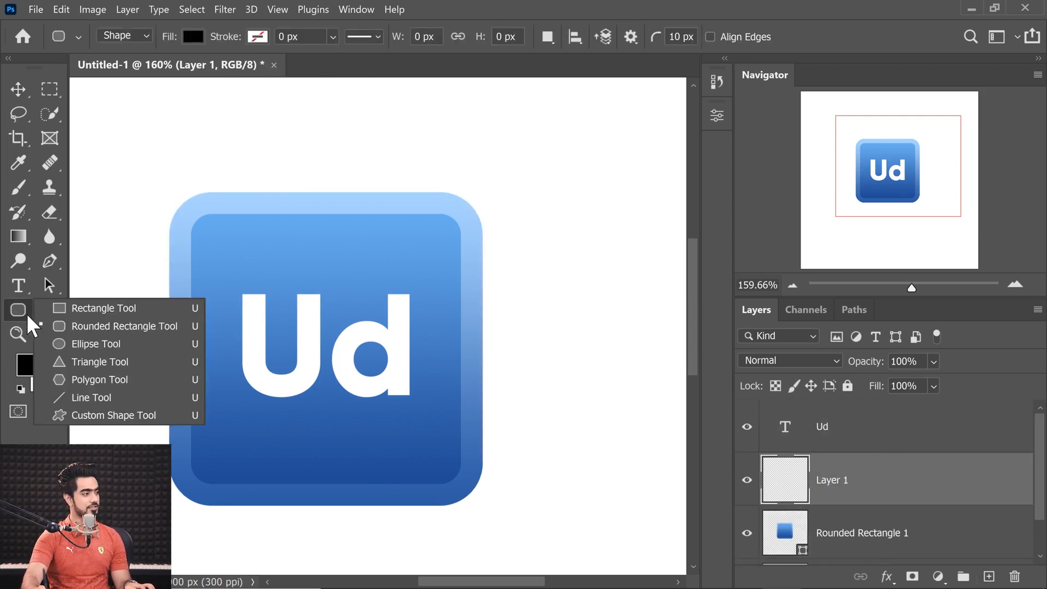
{"action": "left_click", "coordinate": [73, 310]}
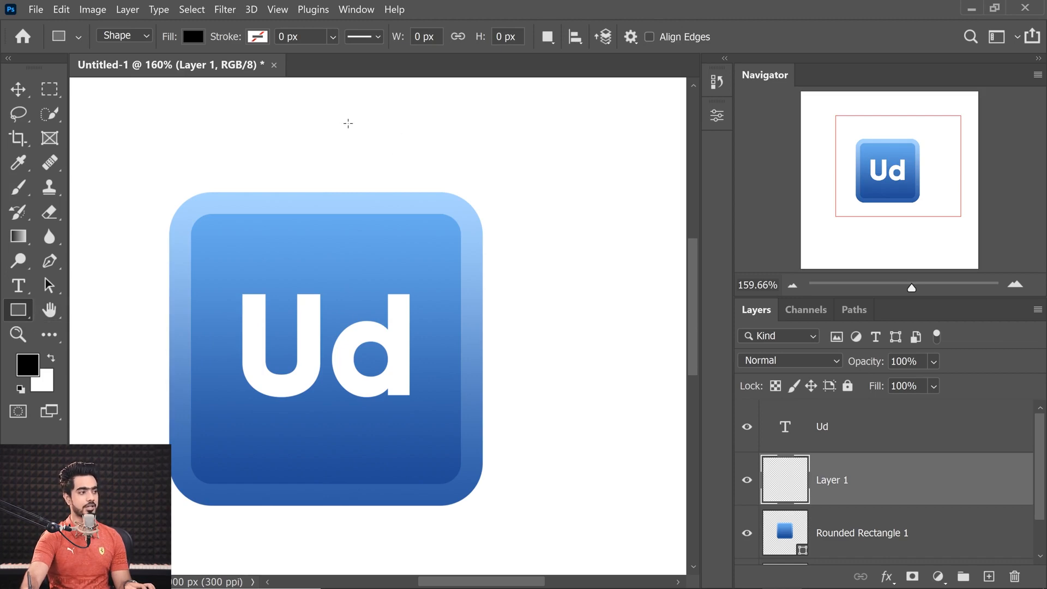
{"action": "left_click_drag", "start_coordinate": [361, 112], "coordinate": [633, 563]}
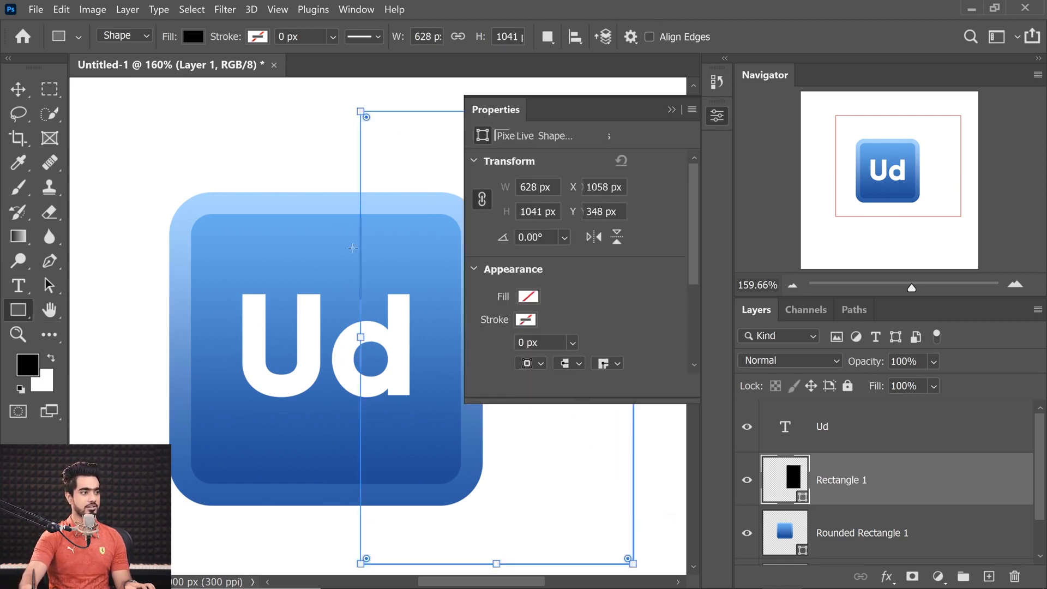
{"action": "left_click", "coordinate": [671, 109]}
{"action": "left_click", "coordinate": [192, 37]}
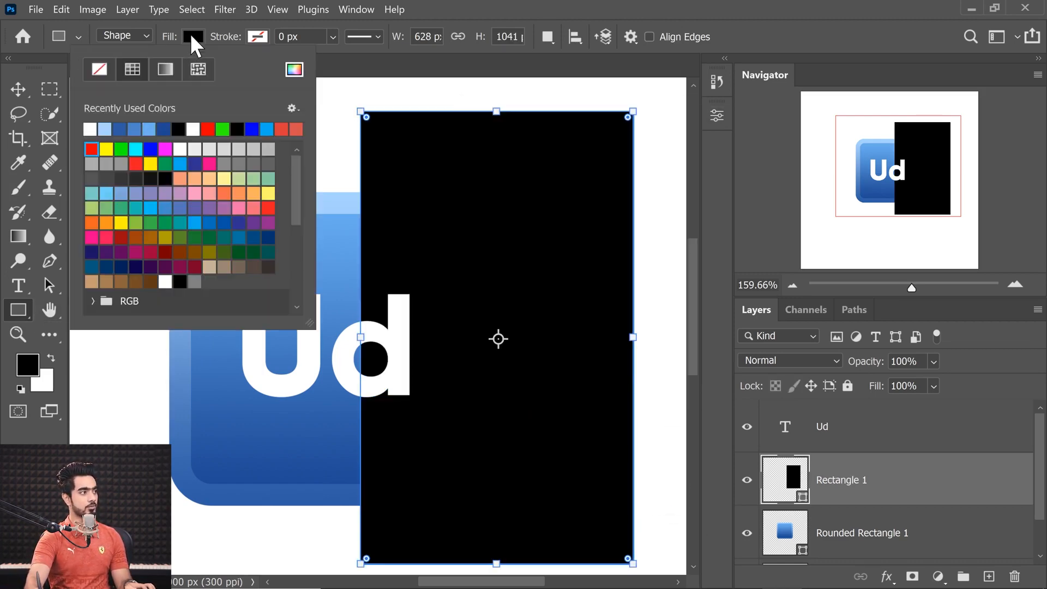
{"action": "left_click", "coordinate": [91, 130]}
Rotate the white rectangle 28.23° with Free Transform, scale it to 106.58%, and position it diagonally across the icon's right part.
{"action": "left_click", "coordinate": [18, 89]}
{"action": "left_click", "coordinate": [18, 88]}
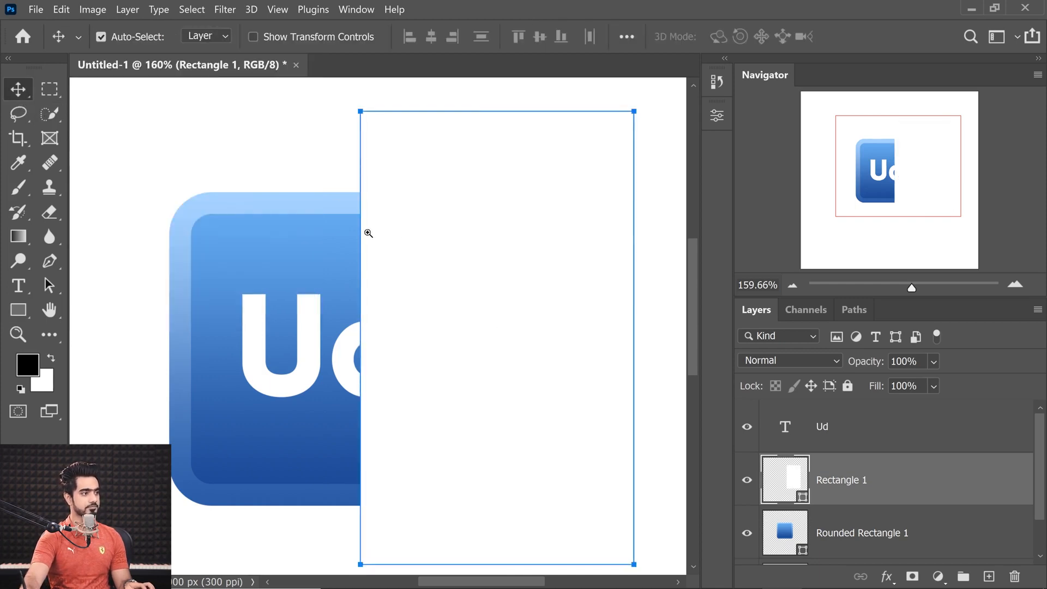
{"action": "key", "text": "ctrl+0"}
{"action": "key", "text": "ctrl+t"}
{"action": "left_click_drag", "start_coordinate": [543, 156], "coordinate": [595, 211]}
{"action": "left_click_drag", "start_coordinate": [485, 233], "coordinate": [450, 264]}
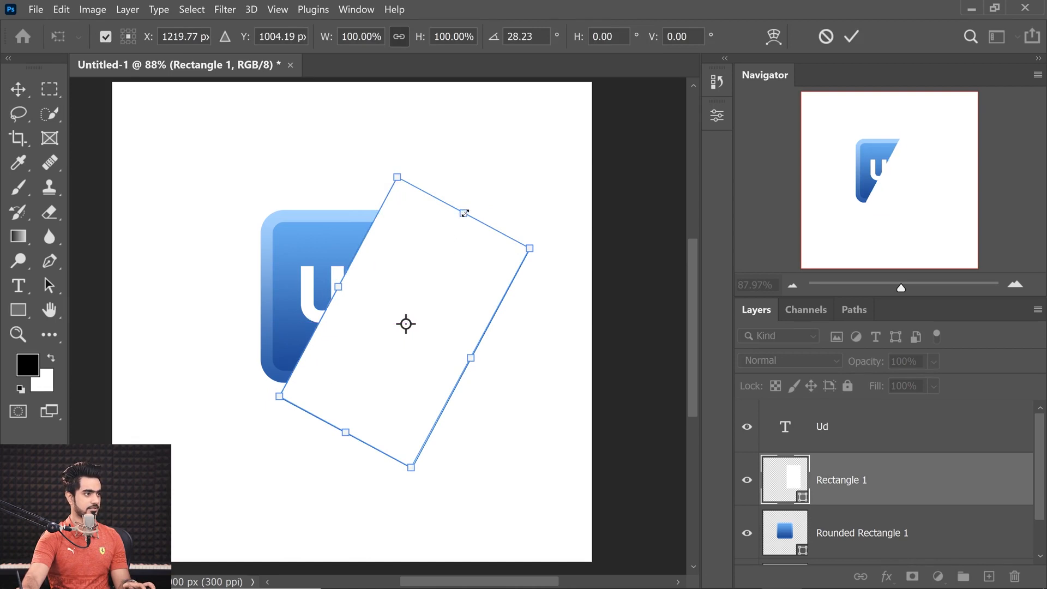
{"action": "left_click_drag", "start_coordinate": [463, 212], "coordinate": [473, 198]}
{"action": "left_click_drag", "start_coordinate": [443, 315], "coordinate": [439, 322]}
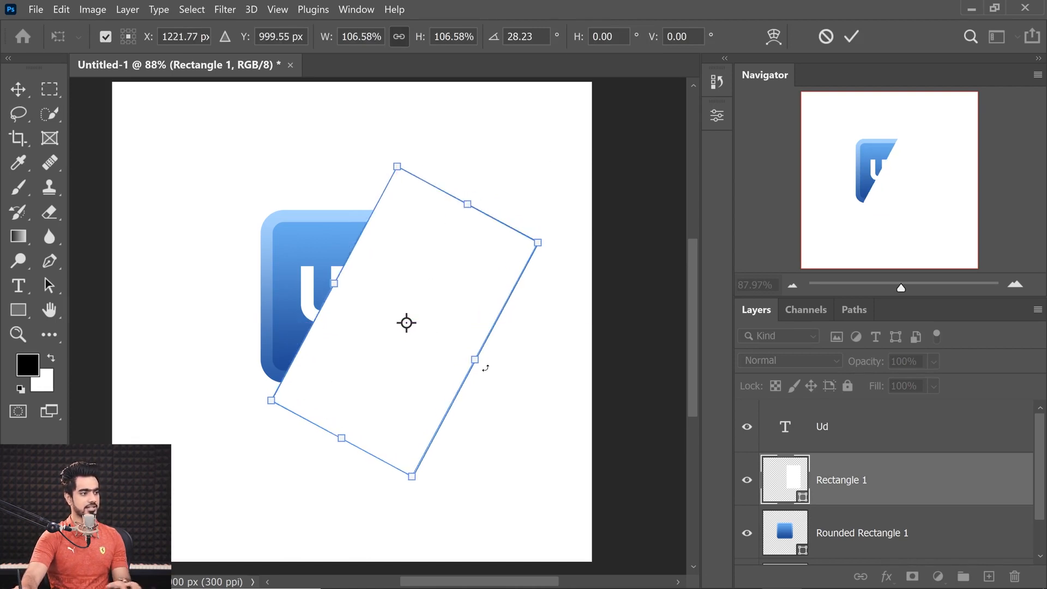
Clip the rotated white rectangle to the Rounded Rectangle 1 layer and set its opacity to 25%.
{"action": "key", "text": "Return"}
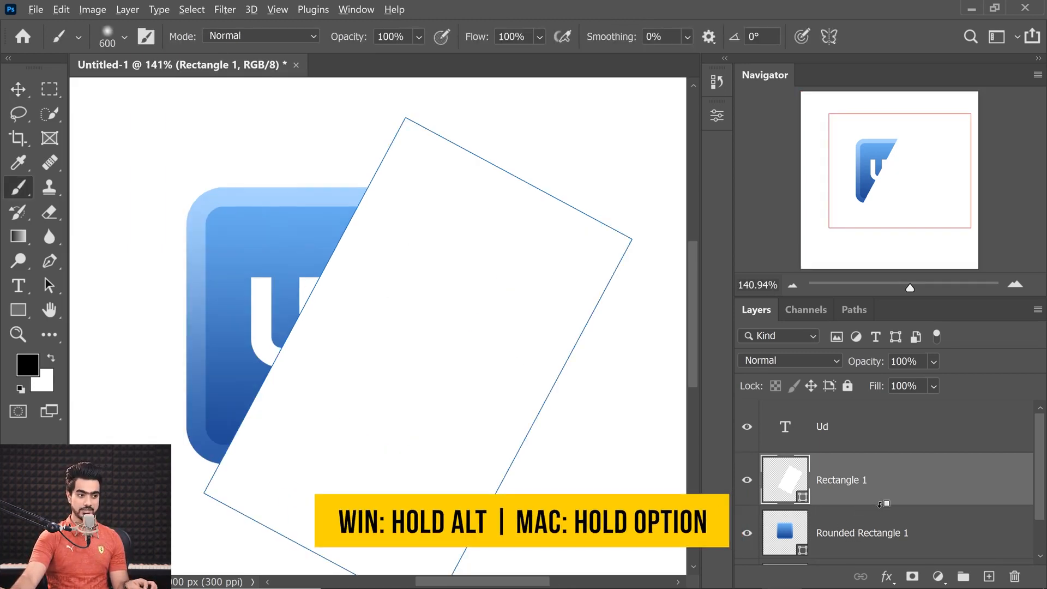
{"action": "left_click", "coordinate": [889, 504], "text": "alt"}
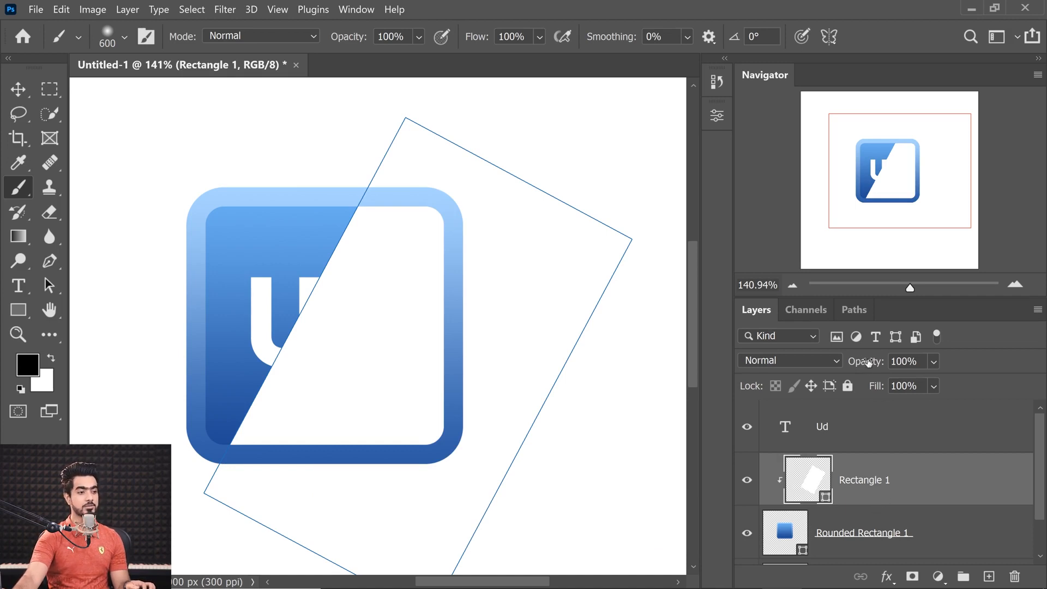
{"action": "left_click_drag", "start_coordinate": [866, 367], "coordinate": [837, 369]}
{"action": "left_click", "coordinate": [905, 361]}
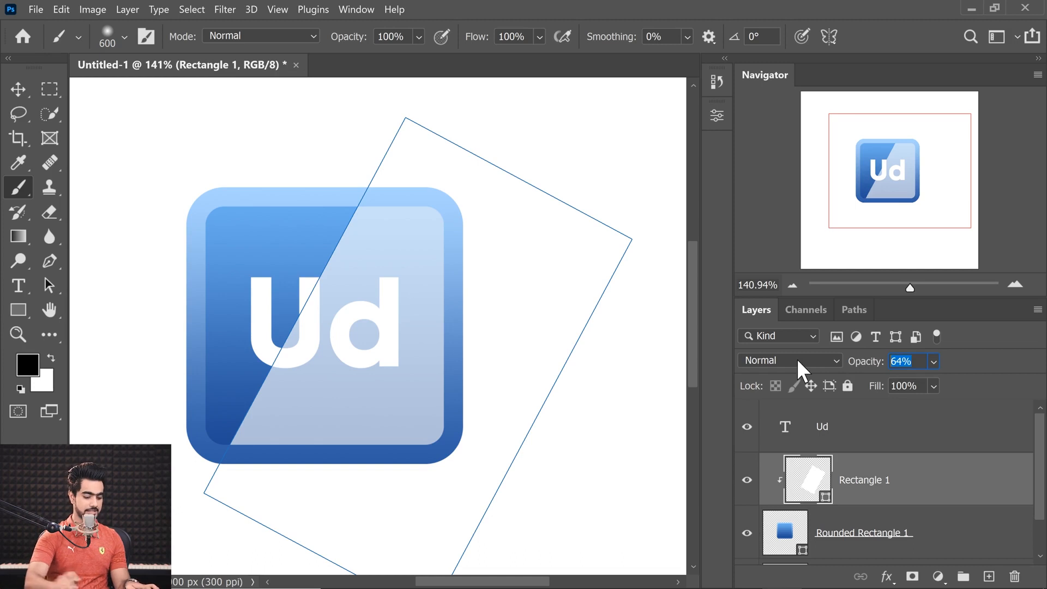
{"action": "type", "text": "20"}
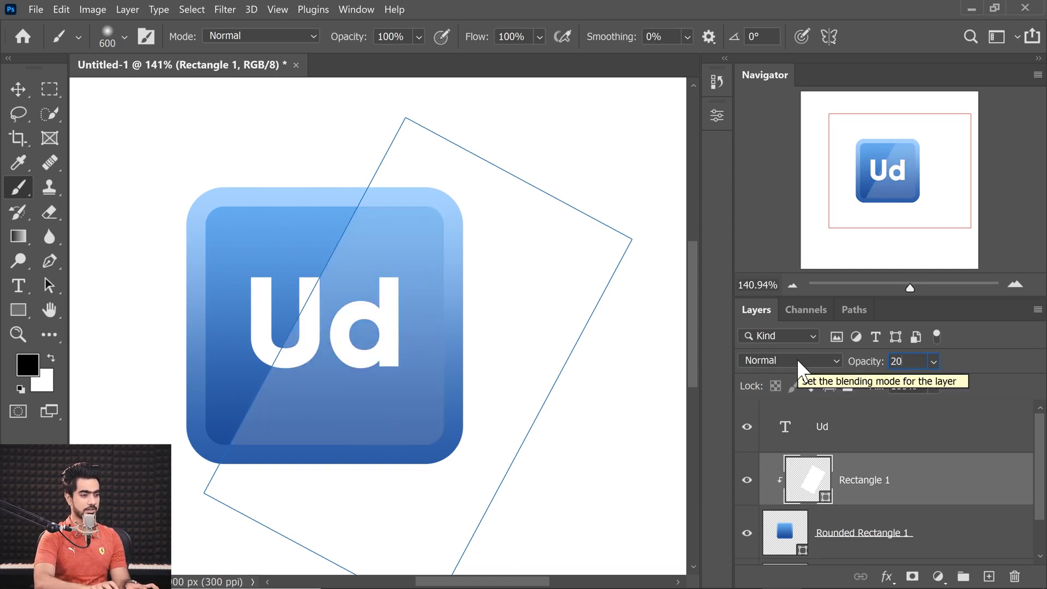
{"action": "key", "text": "BackSpace"}
{"action": "key", "text": "BackSpace"}
{"action": "type", "text": "25"}
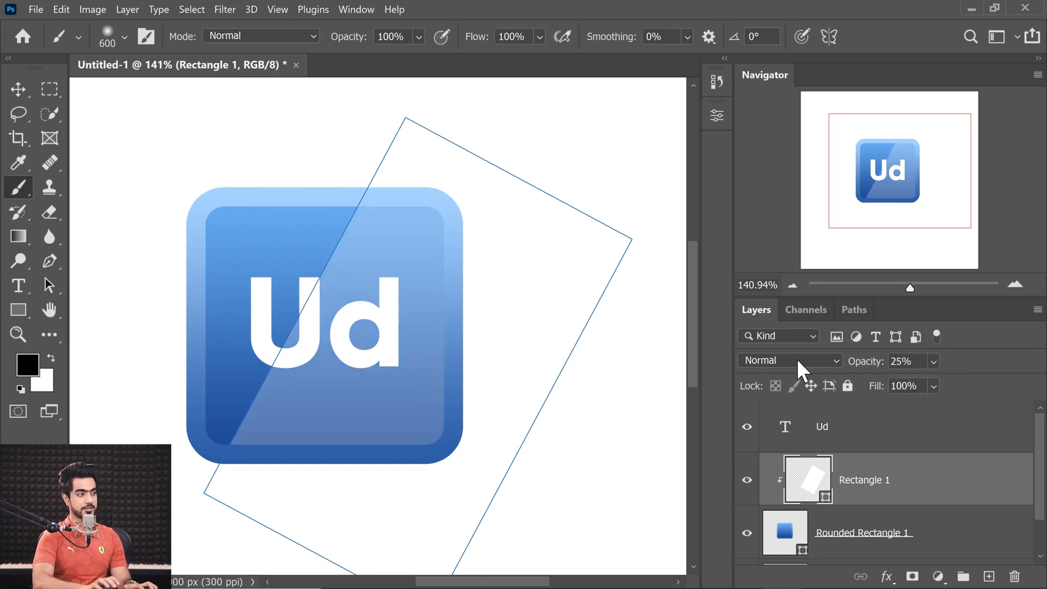
{"action": "key", "text": "Return"}
Add a layer mask to the clipped rectangle and fade its lower part out with an upward black-to-white linear gradient.
{"action": "left_click", "coordinate": [913, 577]}
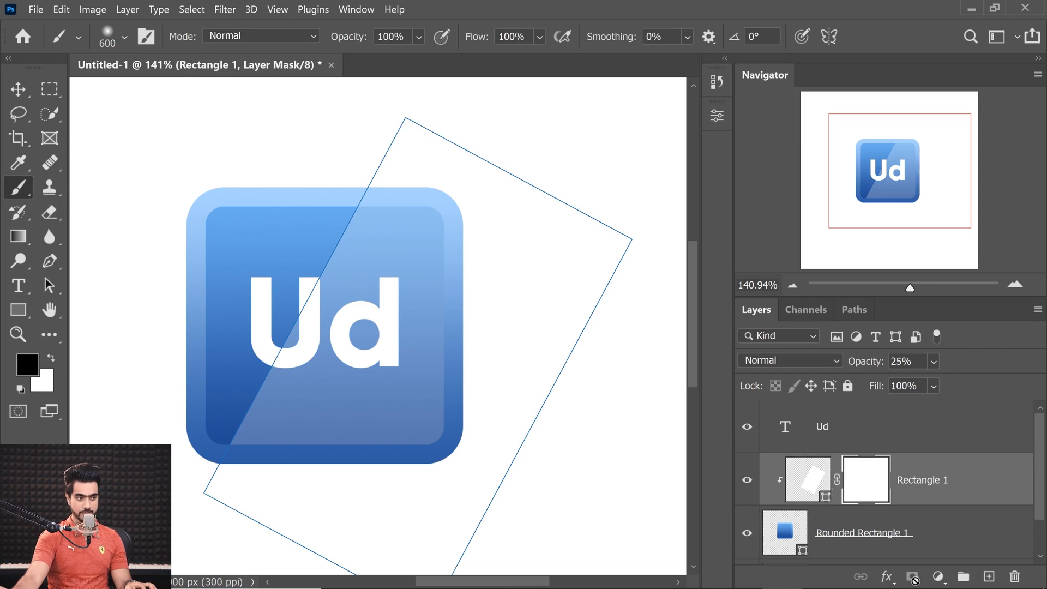
{"action": "left_click", "coordinate": [26, 238]}
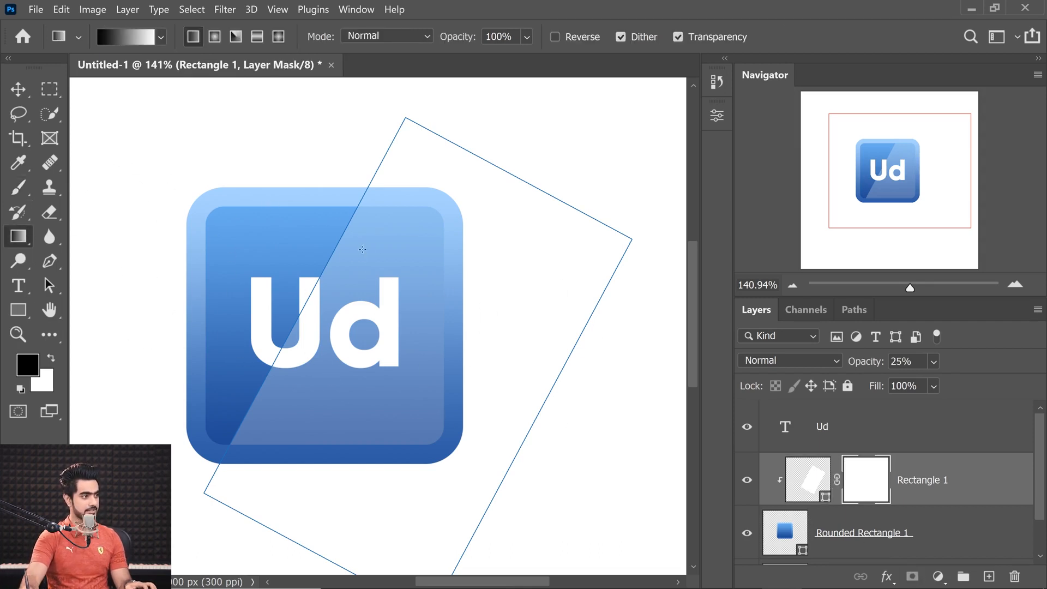
{"action": "left_click_drag", "start_coordinate": [382, 256], "coordinate": [378, 395]}
{"action": "left_click_drag", "start_coordinate": [316, 314], "coordinate": [261, 375]}
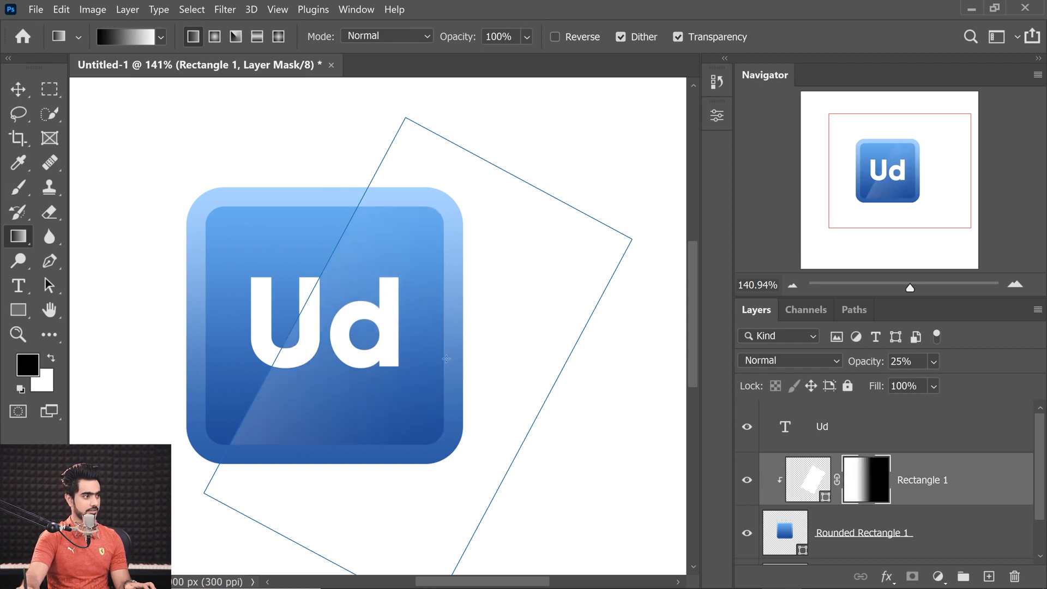
{"action": "left_click_drag", "start_coordinate": [446, 359], "coordinate": [214, 390]}
{"action": "left_click_drag", "start_coordinate": [347, 360], "coordinate": [566, 315]}
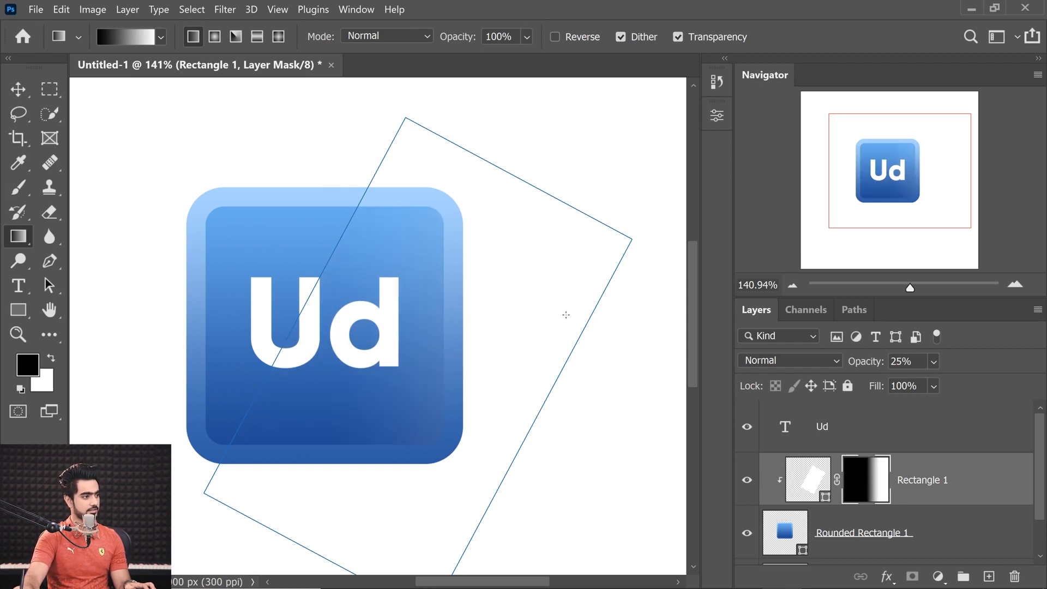
{"action": "left_click_drag", "start_coordinate": [447, 329], "coordinate": [371, 260]}
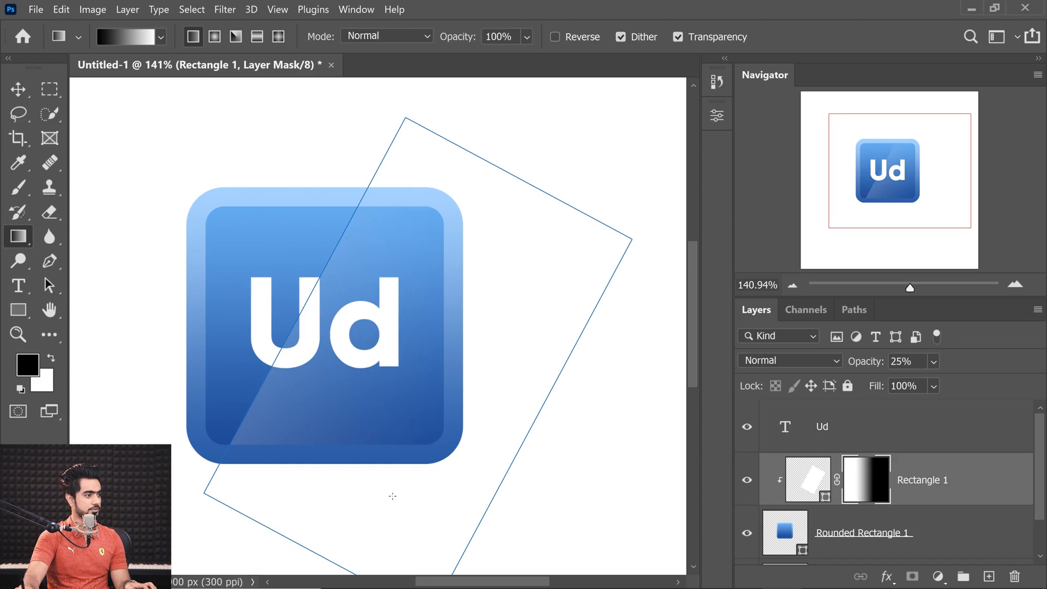
{"action": "left_click_drag", "start_coordinate": [392, 495], "coordinate": [376, 335]}
{"action": "left_click_drag", "start_coordinate": [368, 465], "coordinate": [424, 225]}
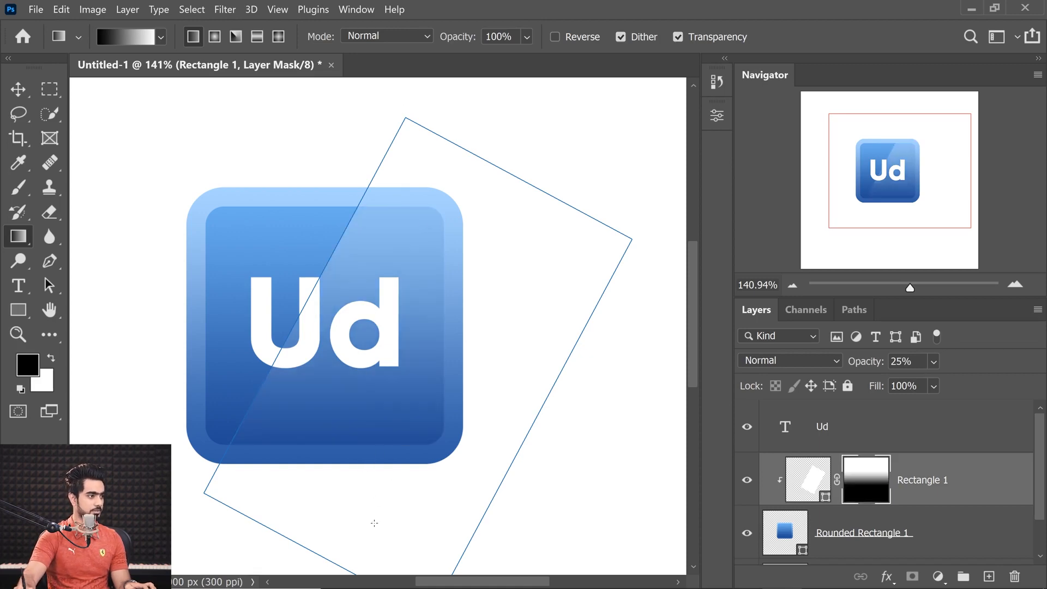
{"action": "left_click_drag", "start_coordinate": [374, 523], "coordinate": [424, 189]}
{"action": "left_click_drag", "start_coordinate": [360, 485], "coordinate": [434, 170]}
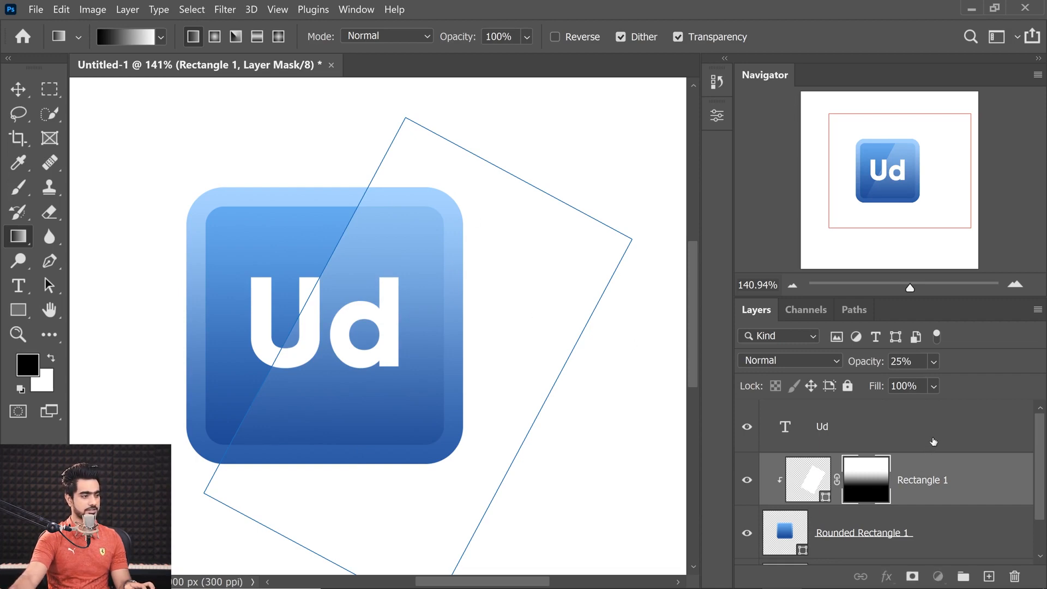
{"action": "left_click", "coordinate": [930, 440]}
{"action": "left_click_drag", "start_coordinate": [373, 325], "coordinate": [473, 365]}
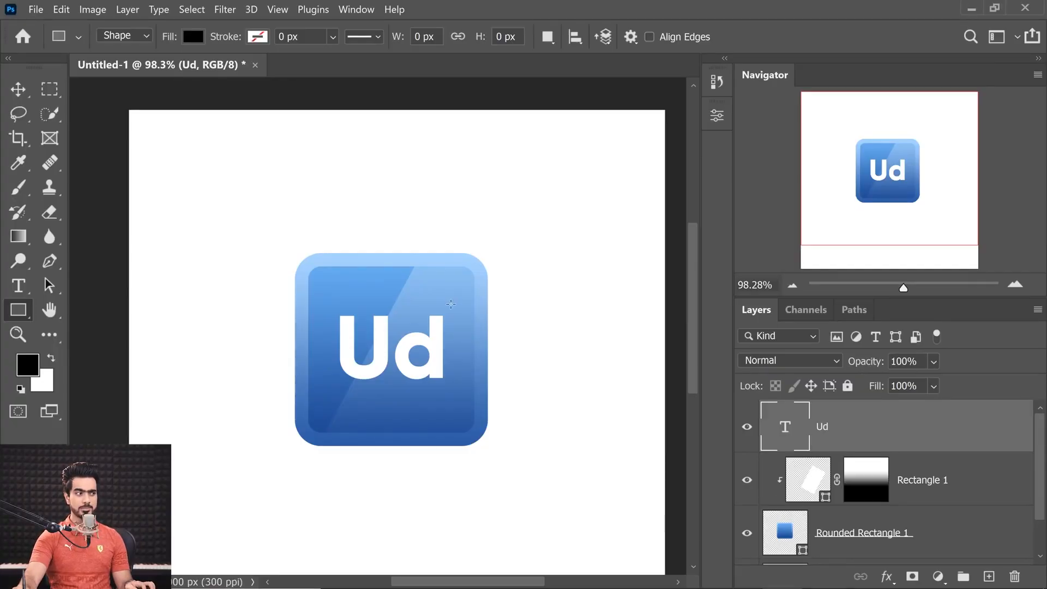
{"action": "left_click_drag", "start_coordinate": [431, 262], "coordinate": [457, 256]}
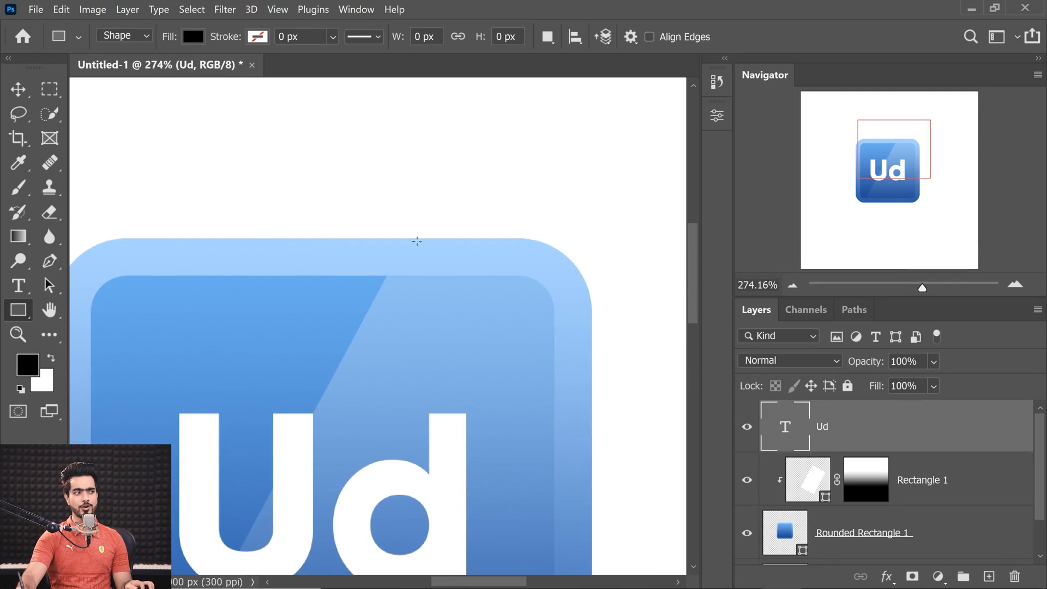
{"action": "left_click_drag", "start_coordinate": [457, 308], "coordinate": [444, 309]}
{"action": "left_click_drag", "start_coordinate": [528, 364], "coordinate": [522, 330]}
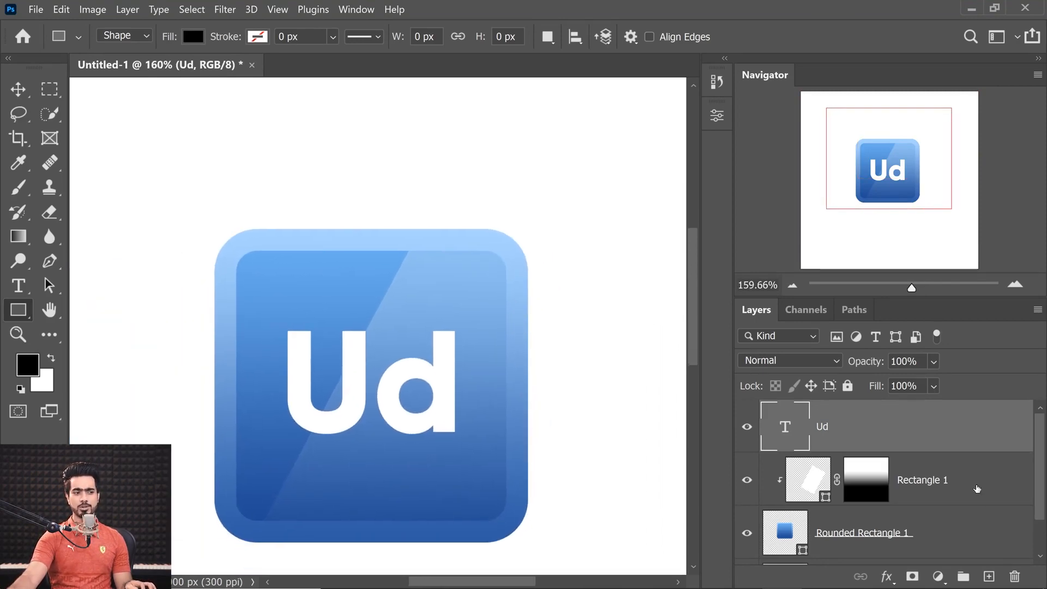
Try painting in black on a new layer clipped above Rectangle 1, and delete that layer.
{"action": "left_click", "coordinate": [977, 489]}
{"action": "left_click", "coordinate": [988, 577]}
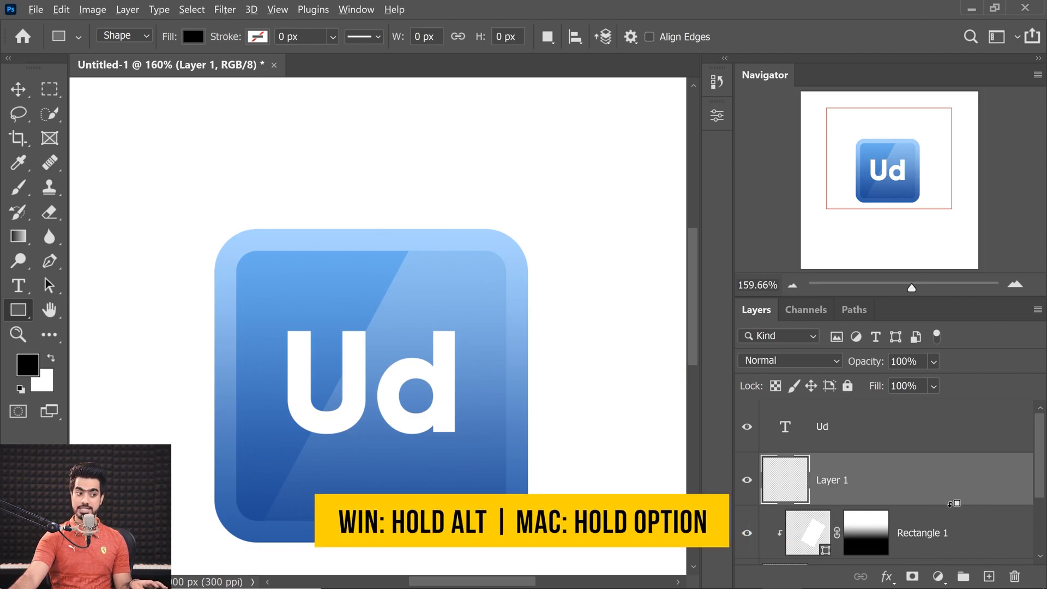
{"action": "left_click", "coordinate": [952, 503], "text": "alt"}
{"action": "left_click", "coordinate": [17, 191]}
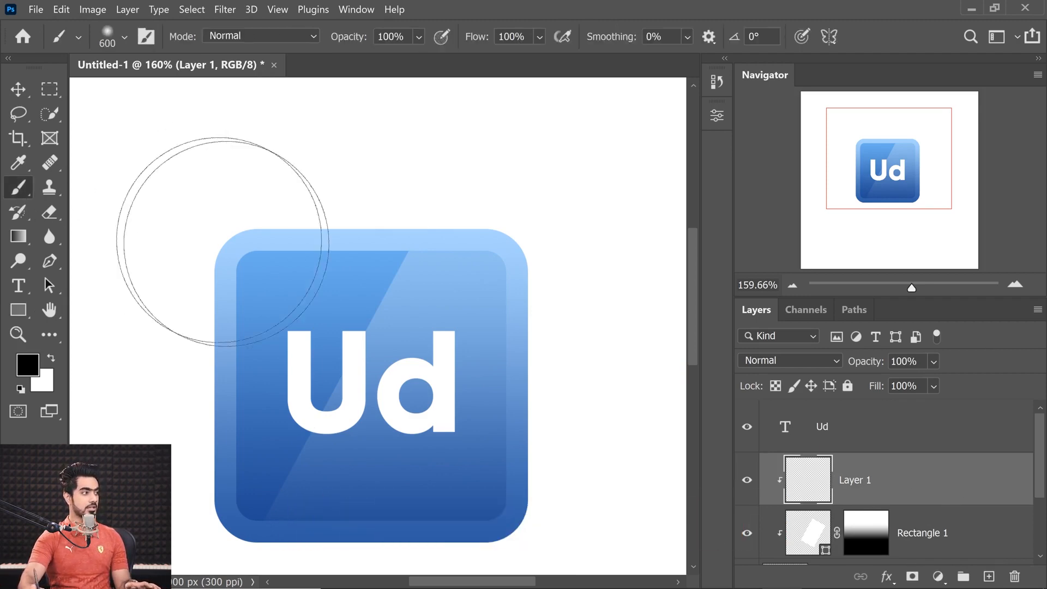
{"action": "mouse_move", "coordinate": [302, 291]}
{"action": "left_mouse_down"}
{"action": "mouse_move", "coordinate": [198, 280]}
{"action": "mouse_move", "coordinate": [319, 282]}
{"action": "mouse_move", "coordinate": [288, 316]}
{"action": "mouse_move", "coordinate": [290, 221]}
{"action": "left_mouse_up"}
{"action": "left_click", "coordinate": [320, 271]}
{"action": "key", "text": "ctrl+z"}
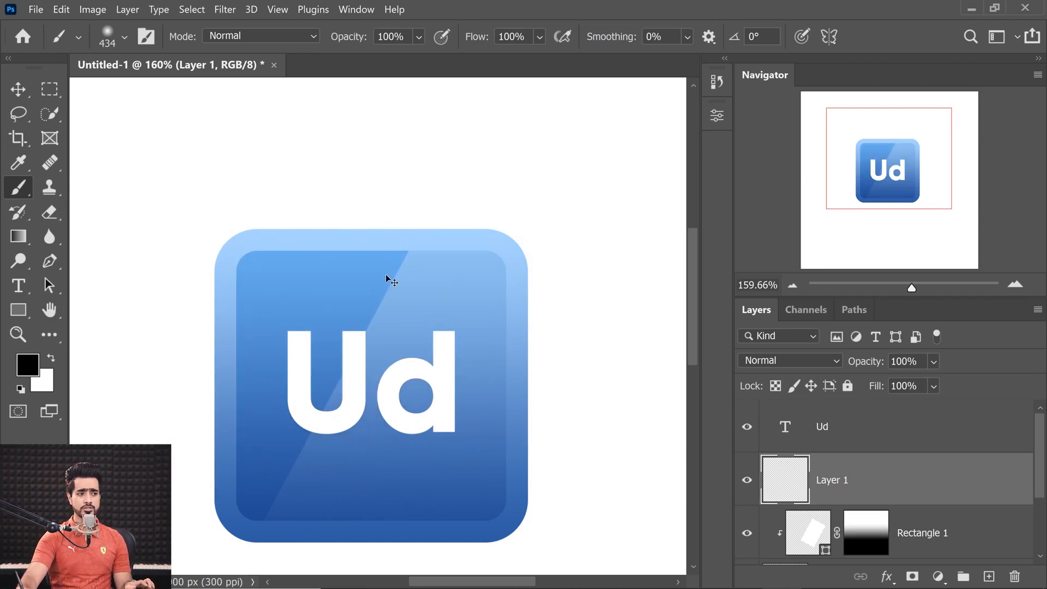
{"action": "key", "text": "Delete"}
Release Rectangle 1 from its clipping mask and put Rounded Rectangle 1 alone into a group.
{"action": "scroll", "coordinate": [1009, 494], "scroll_direction": "down", "scroll_amount": 1}
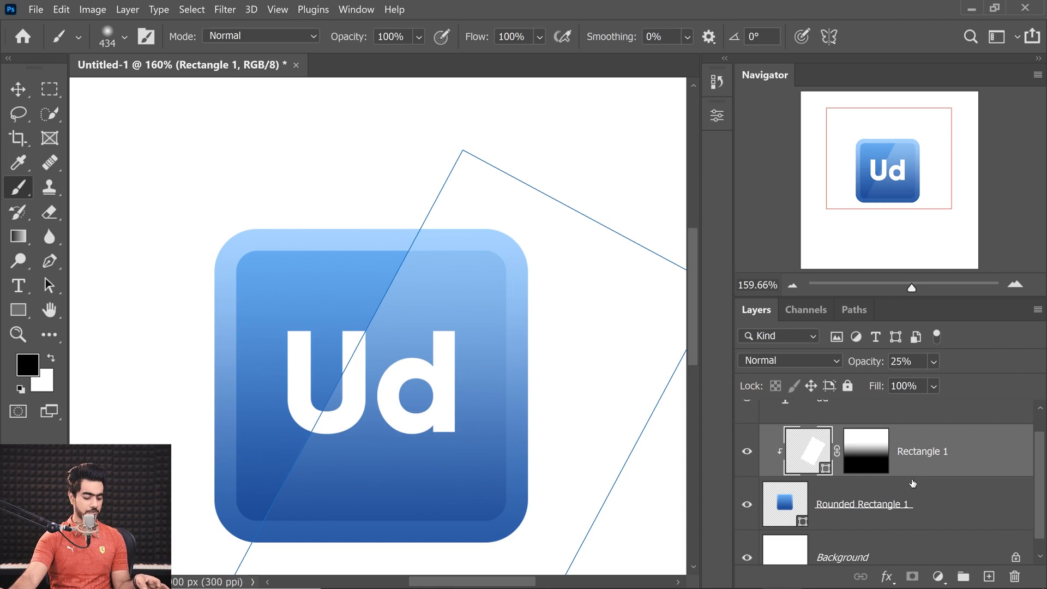
{"action": "left_click", "coordinate": [937, 479], "text": "alt"}
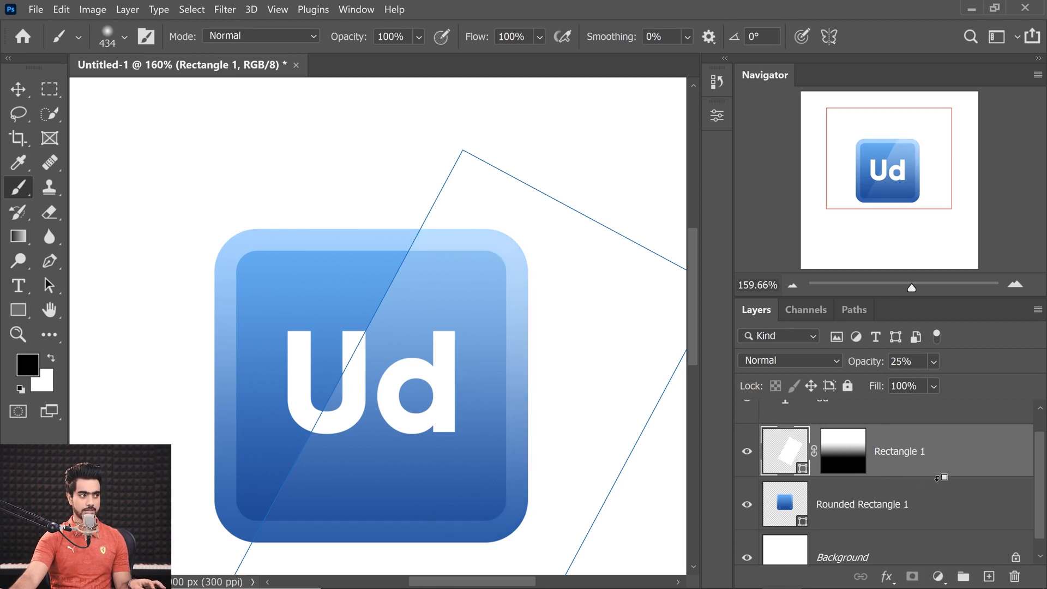
{"action": "left_click", "coordinate": [928, 503]}
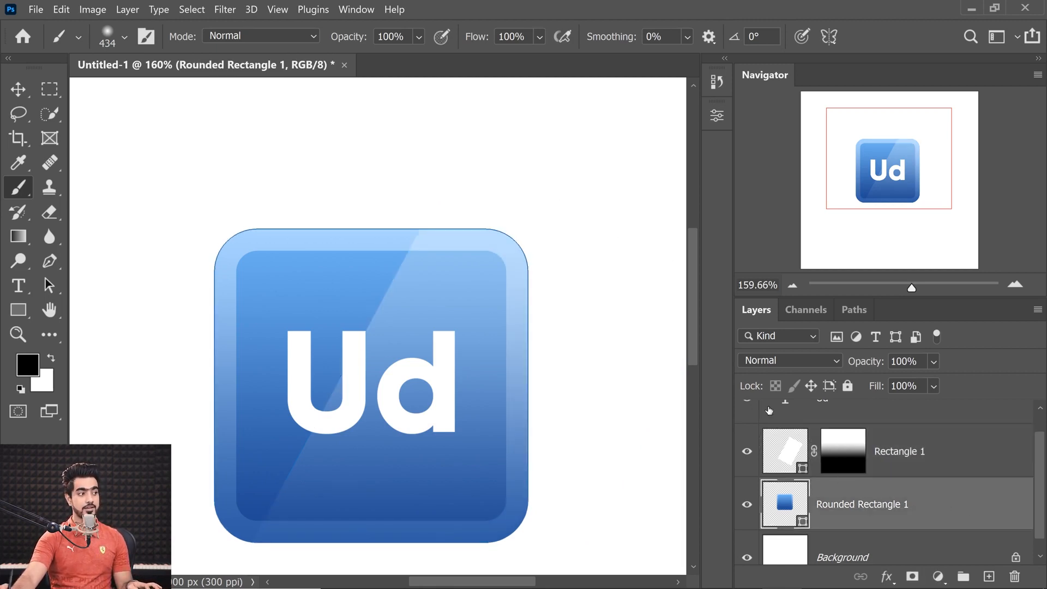
{"action": "left_click", "coordinate": [933, 465]}
{"action": "left_click", "coordinate": [936, 516]}
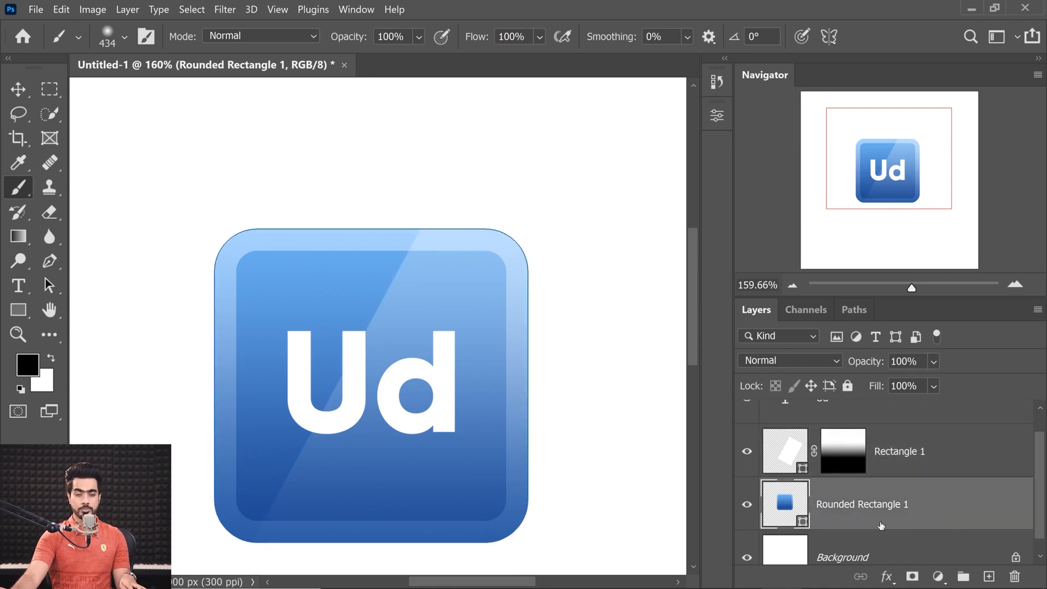
{"action": "key", "text": "ctrl+g"}
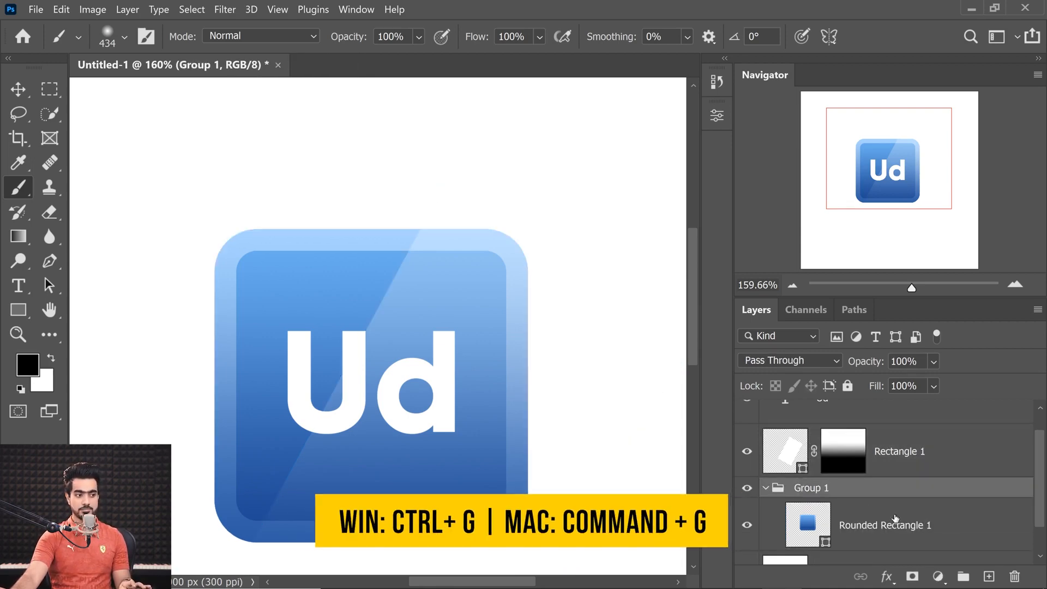
{"action": "left_click", "coordinate": [766, 487]}
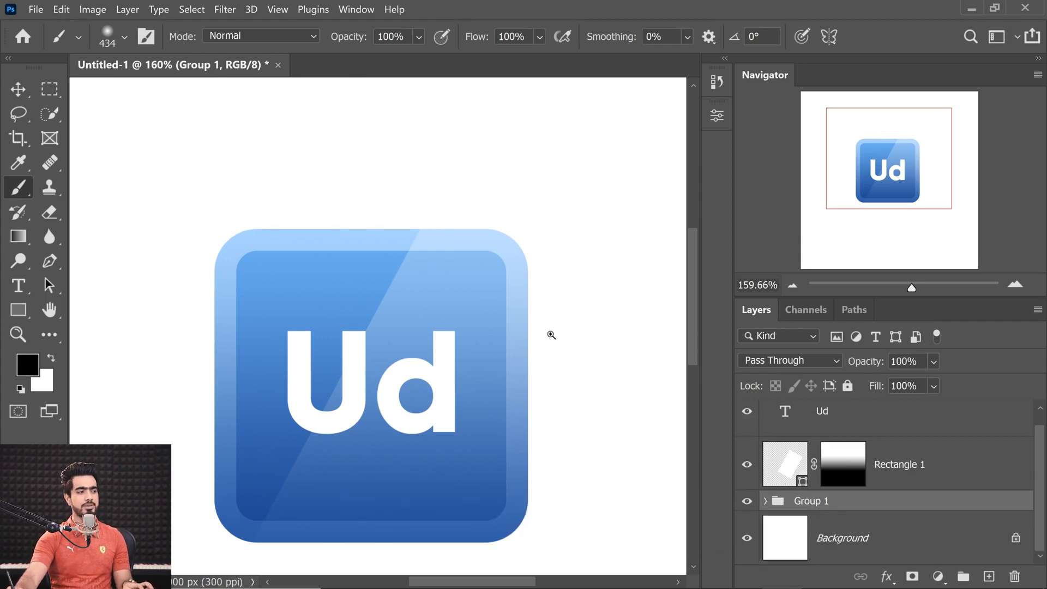
Add a dark grey (#161616) Solid Color fill layer directly above the Background layer.
{"action": "left_click_drag", "start_coordinate": [551, 335], "coordinate": [499, 347]}
{"action": "left_click_drag", "start_coordinate": [536, 392], "coordinate": [458, 341]}
{"action": "left_click", "coordinate": [880, 537]}
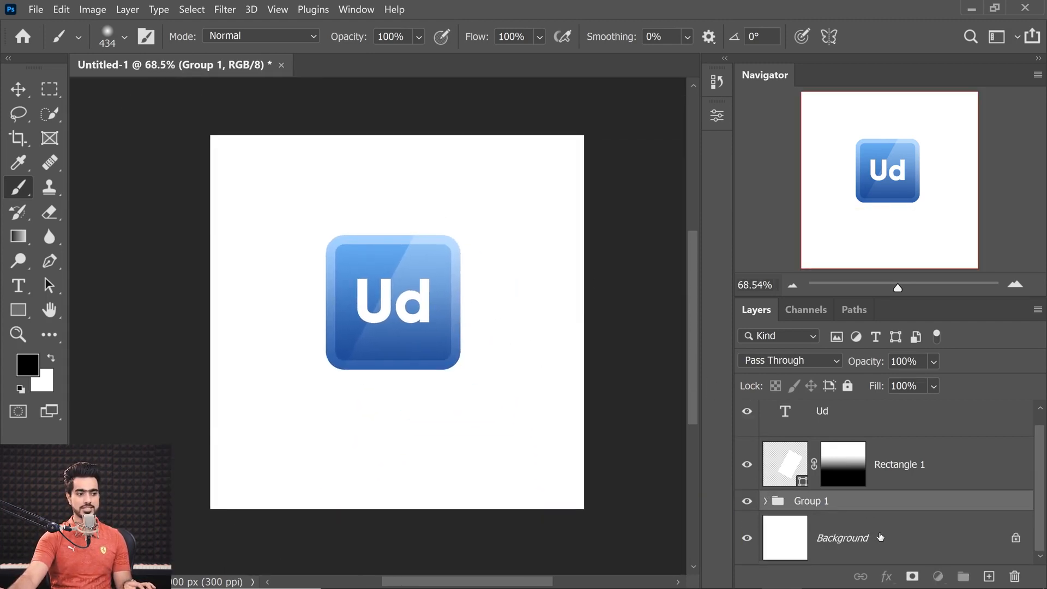
{"action": "left_click", "coordinate": [880, 538]}
{"action": "left_click", "coordinate": [938, 576]}
{"action": "left_click", "coordinate": [903, 293]}
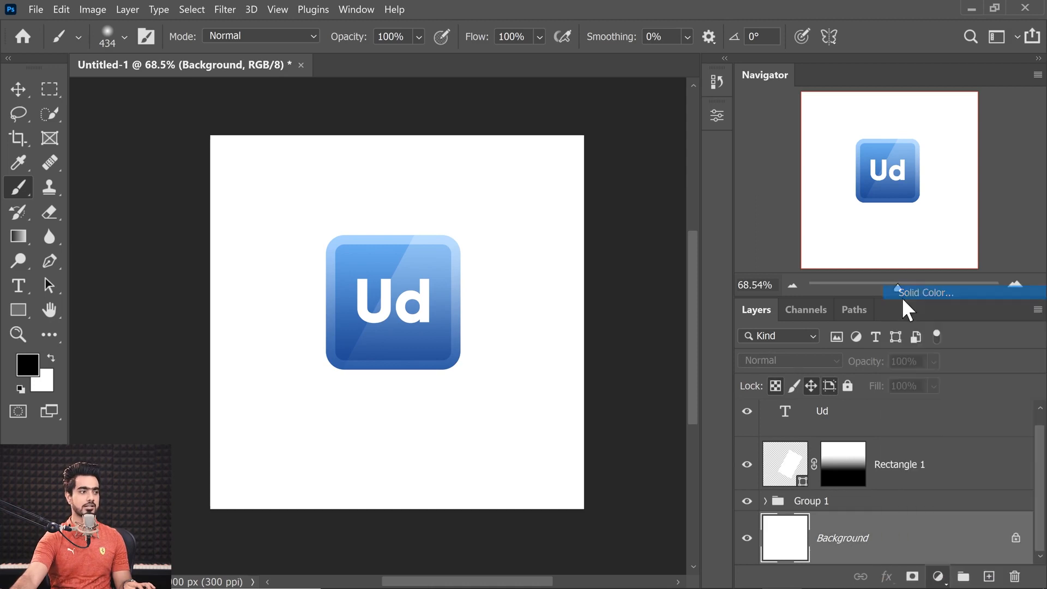
{"action": "left_click_drag", "start_coordinate": [166, 135], "coordinate": [693, 244]}
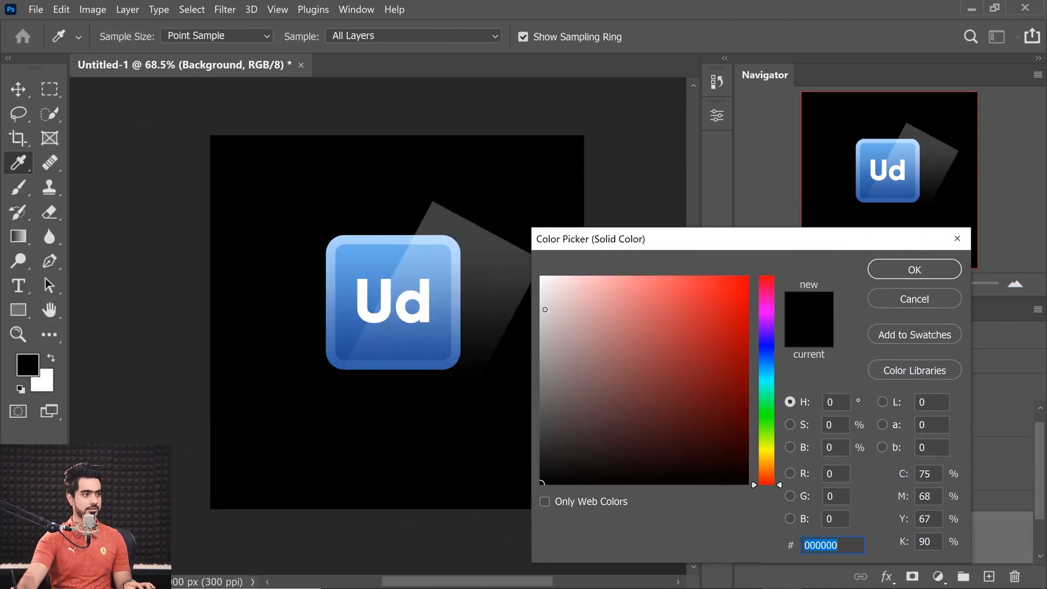
{"action": "left_click_drag", "start_coordinate": [545, 305], "coordinate": [490, 463]}
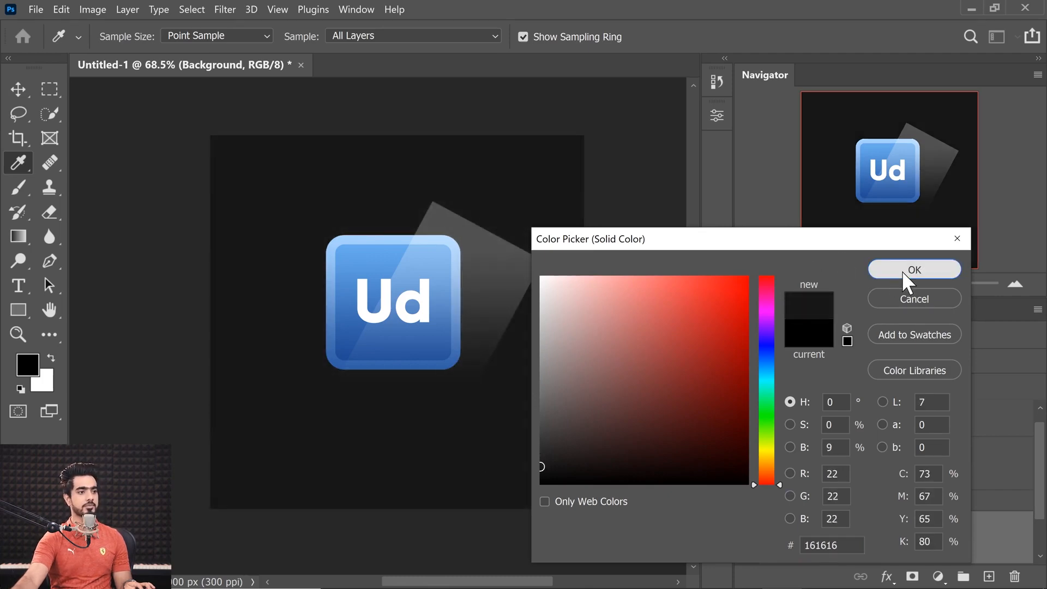
{"action": "left_click", "coordinate": [914, 270]}
Ungroup Group 1 and clip Rectangle 1 to the Rounded Rectangle 1 layer again.
{"action": "key", "text": "b"}
{"action": "scroll", "coordinate": [452, 272], "scroll_direction": "up", "scroll_amount": 5}
{"action": "left_click_drag", "start_coordinate": [452, 273], "coordinate": [414, 262]}
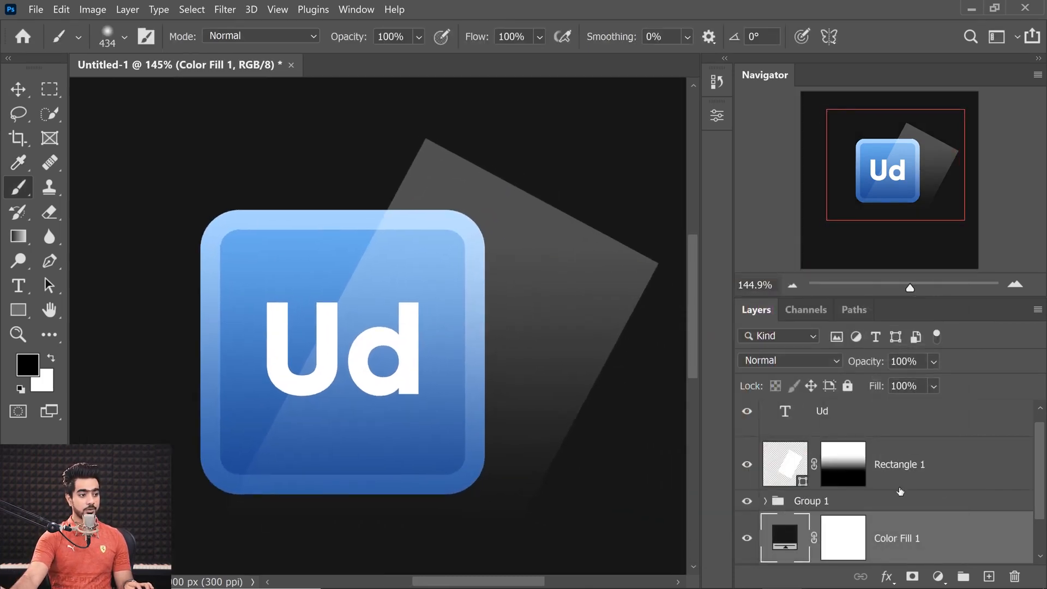
{"action": "left_click", "coordinate": [775, 462]}
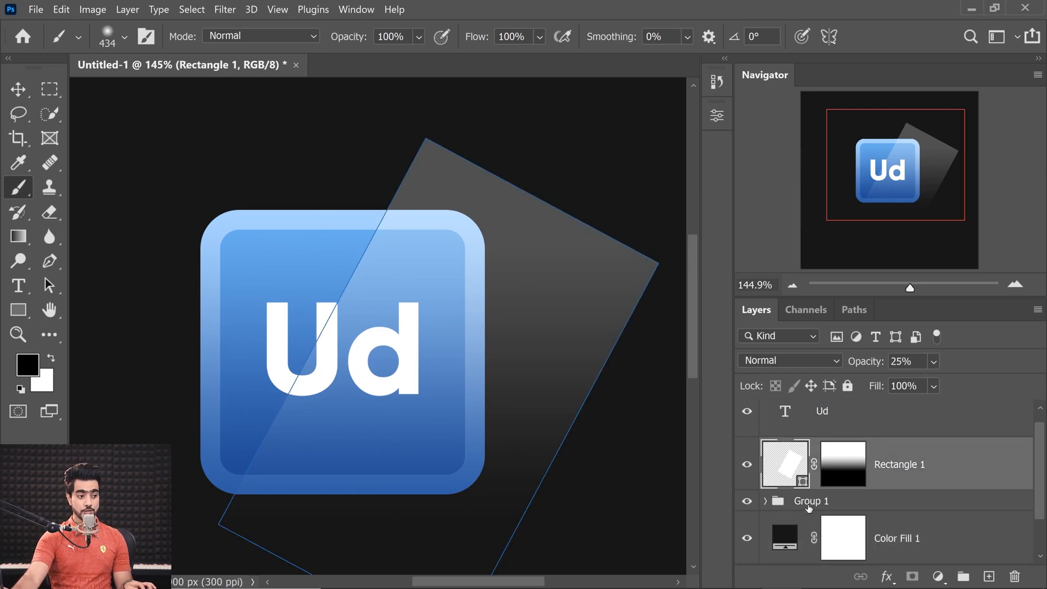
{"action": "left_click", "coordinate": [766, 501]}
{"action": "left_click", "coordinate": [875, 505]}
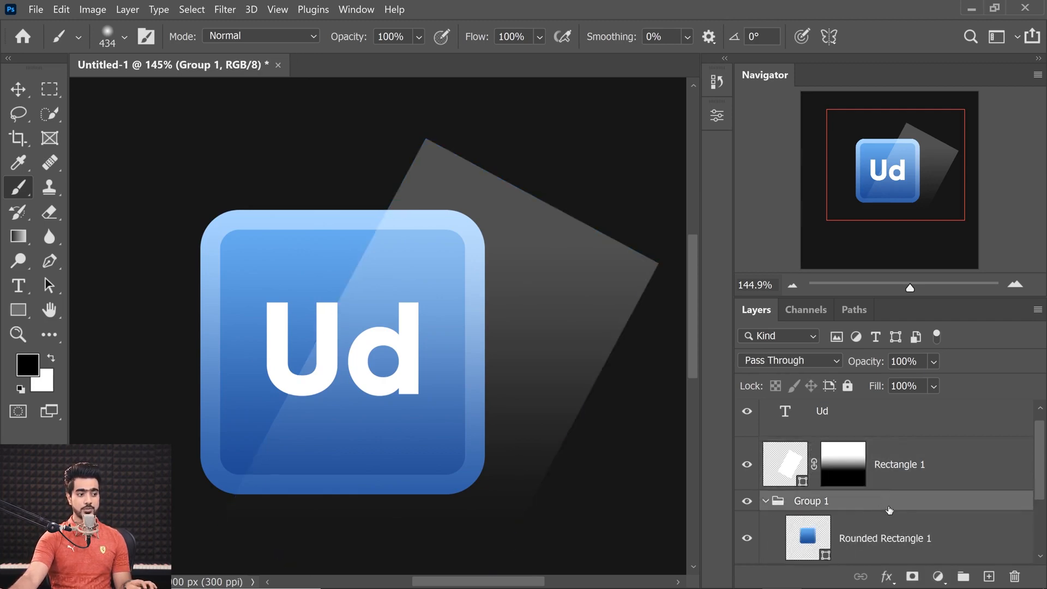
{"action": "right_click", "coordinate": [891, 502]}
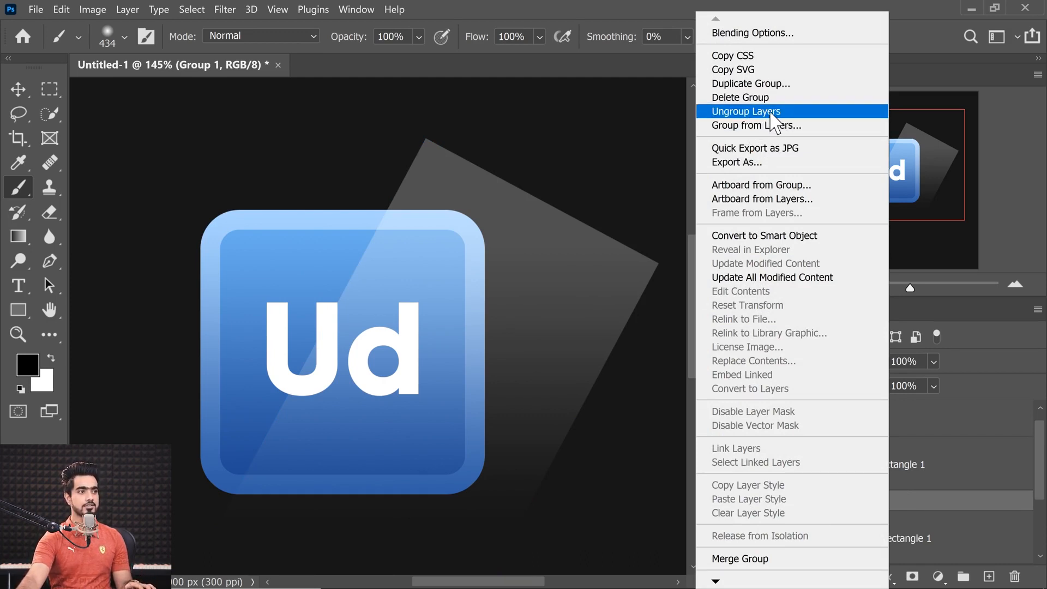
{"action": "left_click", "coordinate": [777, 112]}
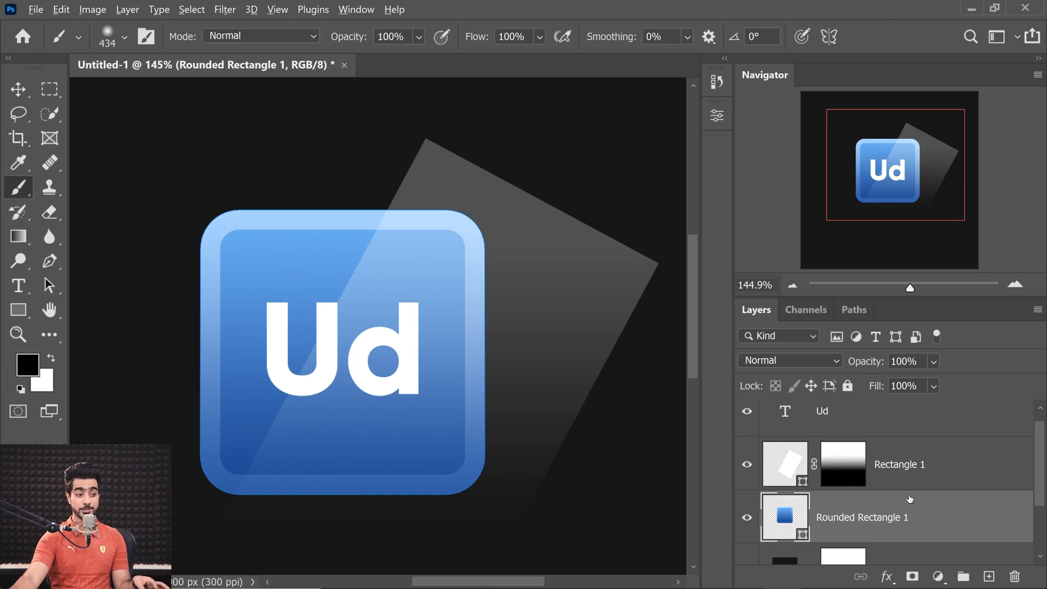
{"action": "left_click", "coordinate": [916, 487], "text": "alt"}
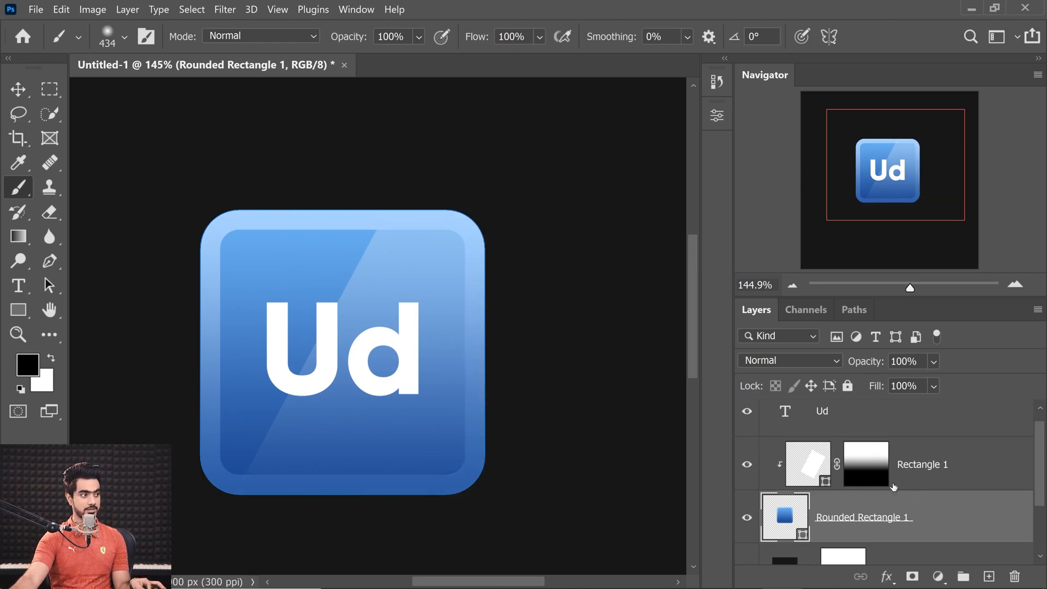
{"action": "left_click_drag", "start_coordinate": [384, 222], "coordinate": [460, 228]}
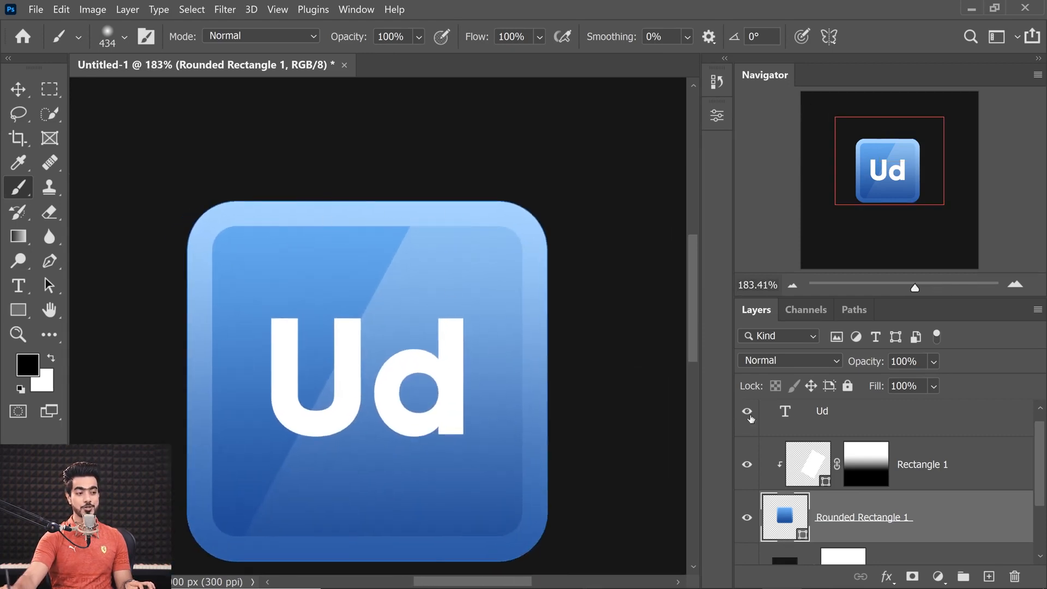
Try painting in red on a new layer clipped above Rectangle 1, and delete that layer.
{"action": "left_click", "coordinate": [965, 465]}
{"action": "left_click", "coordinate": [989, 577]}
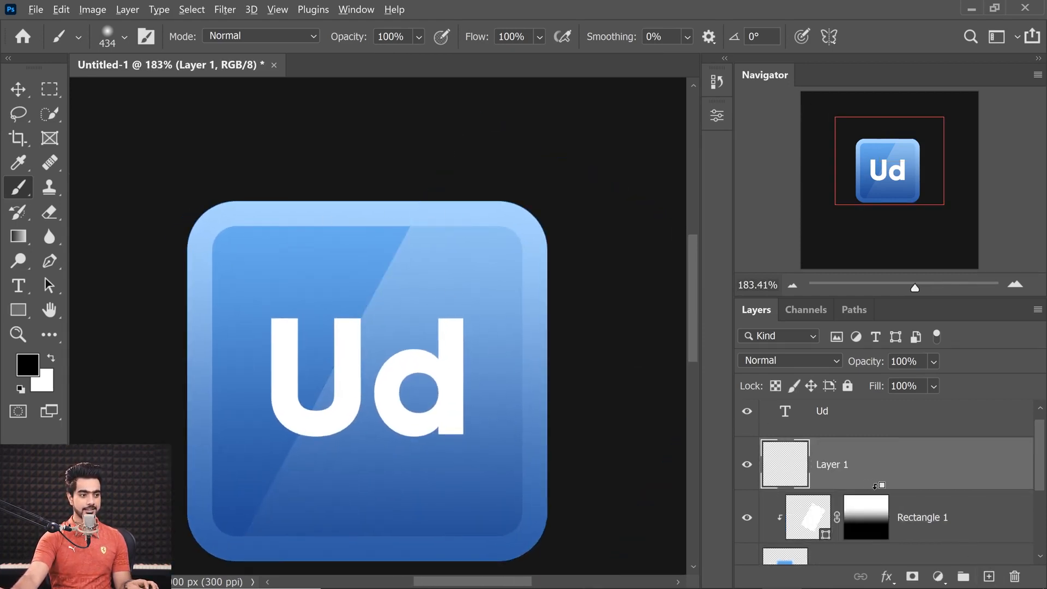
{"action": "left_click", "coordinate": [873, 489], "text": "alt"}
{"action": "left_click", "coordinate": [27, 364]}
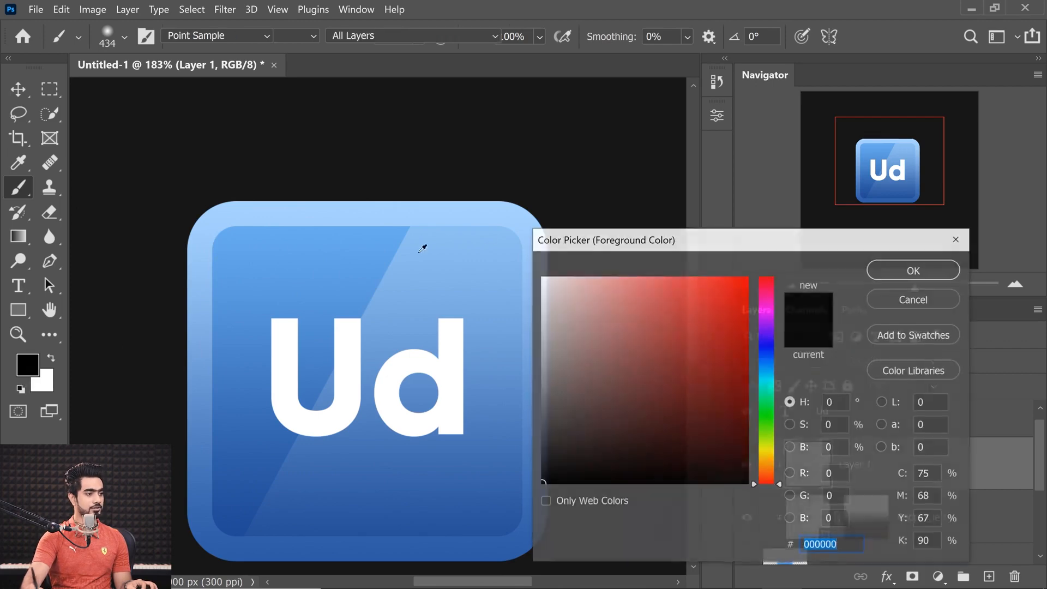
{"action": "left_click", "coordinate": [712, 295]}
{"action": "left_click", "coordinate": [914, 269]}
{"action": "mouse_move", "coordinate": [238, 276]}
{"action": "left_mouse_down"}
{"action": "mouse_move", "coordinate": [269, 304]}
{"action": "mouse_move", "coordinate": [382, 308]}
{"action": "mouse_move", "coordinate": [436, 284]}
{"action": "left_mouse_up"}
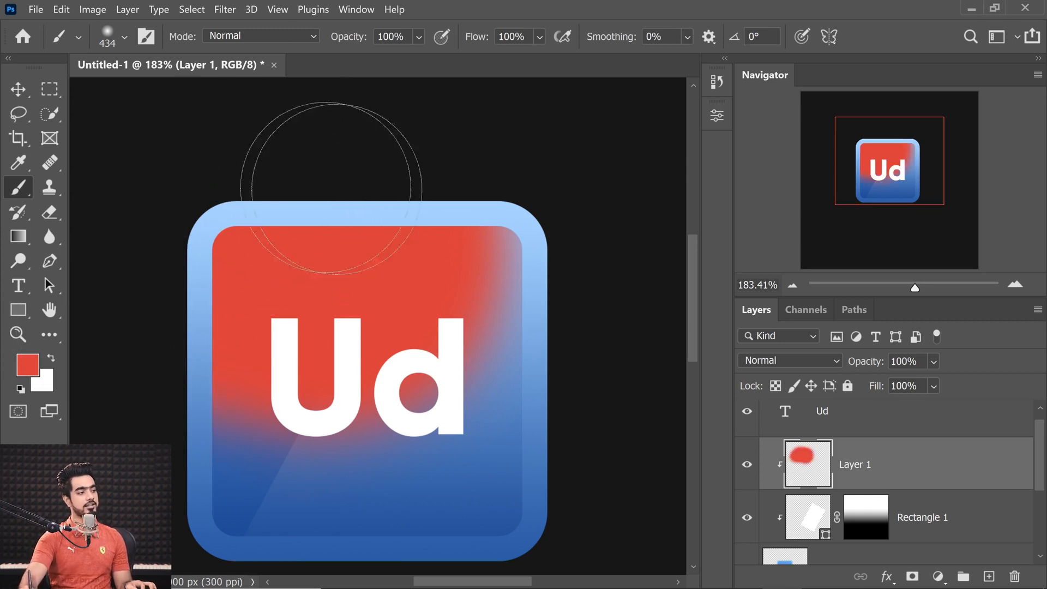
{"action": "left_click_drag", "start_coordinate": [843, 471], "coordinate": [1016, 576]}
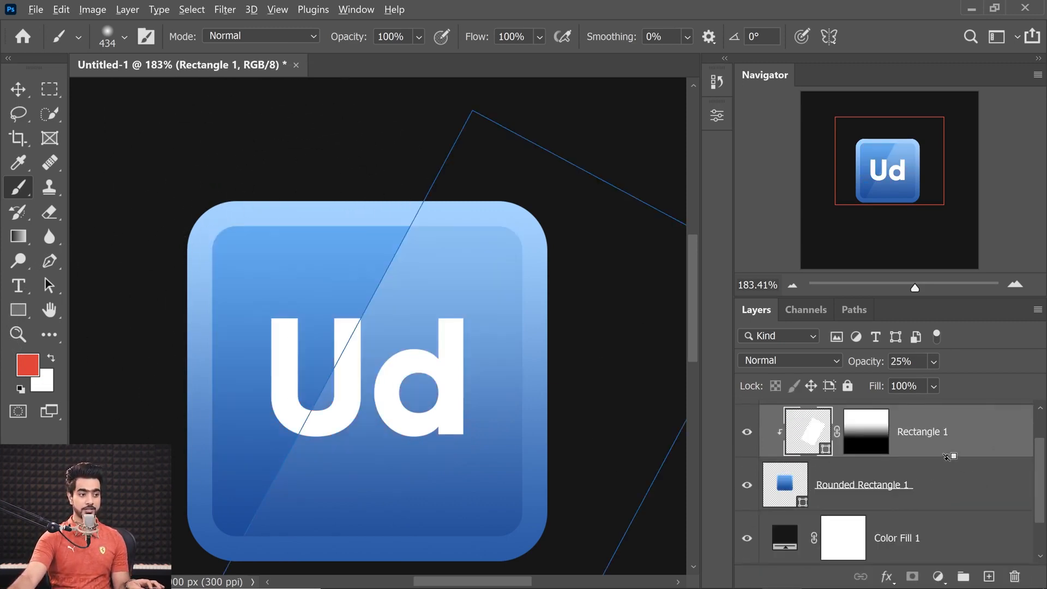
Put Rounded Rectangle 1 alone into a group and clip Rectangle 1 to that group instead.
{"action": "left_click", "coordinate": [875, 491]}
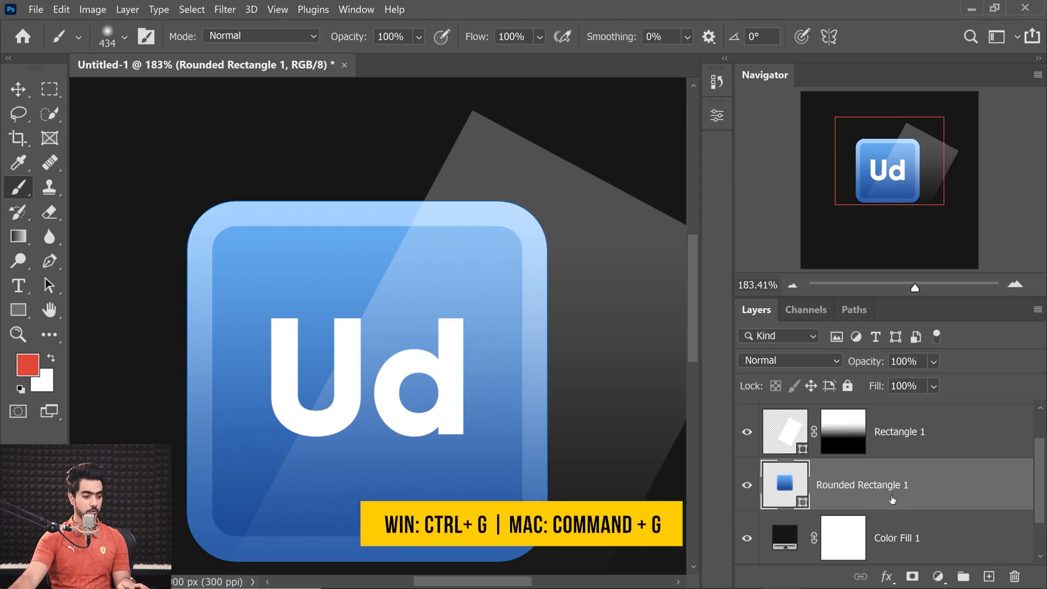
{"action": "key", "text": "ctrl+g"}
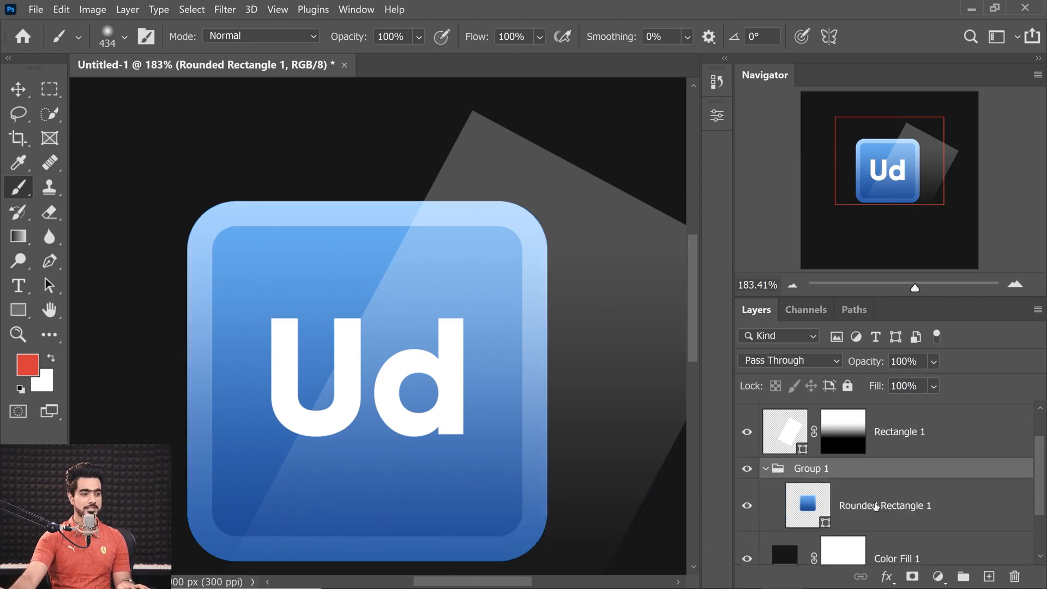
{"action": "left_click", "coordinate": [767, 470]}
{"action": "left_click", "coordinate": [767, 470]}
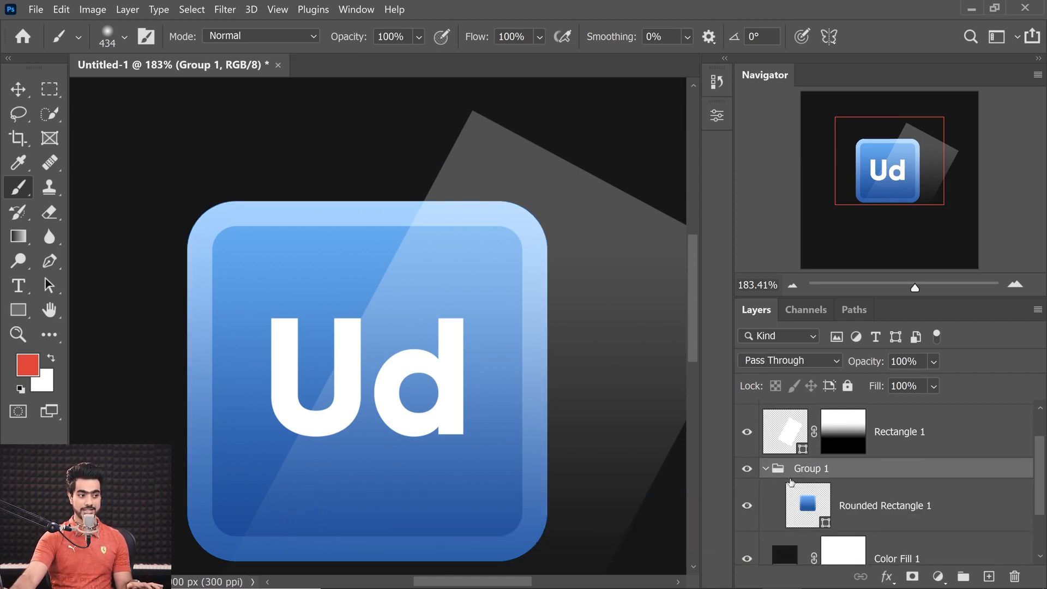
{"action": "left_click", "coordinate": [766, 470]}
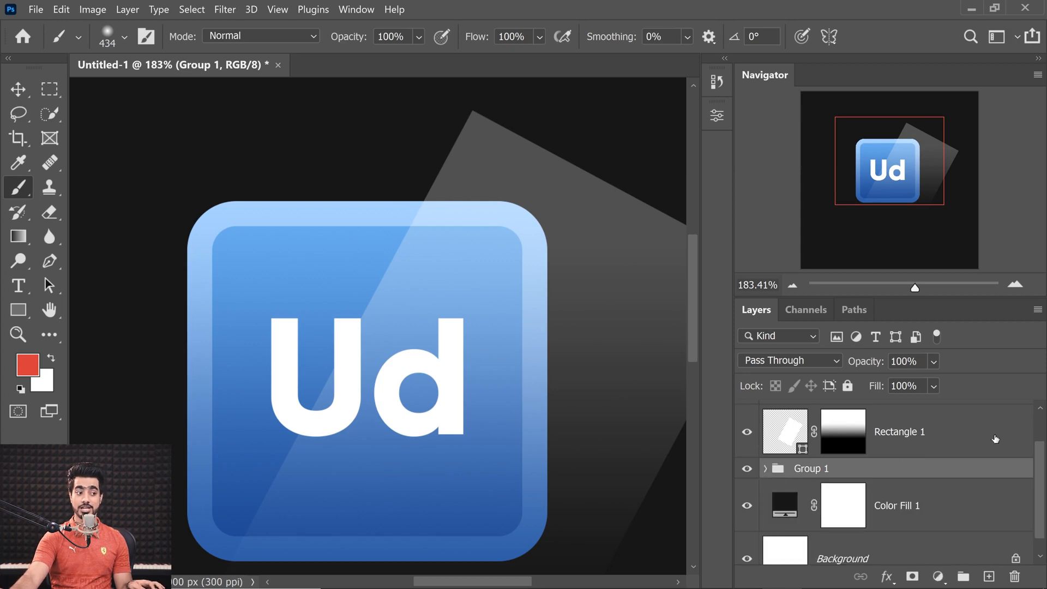
{"action": "scroll", "coordinate": [1029, 467], "scroll_direction": "up", "scroll_amount": 2}
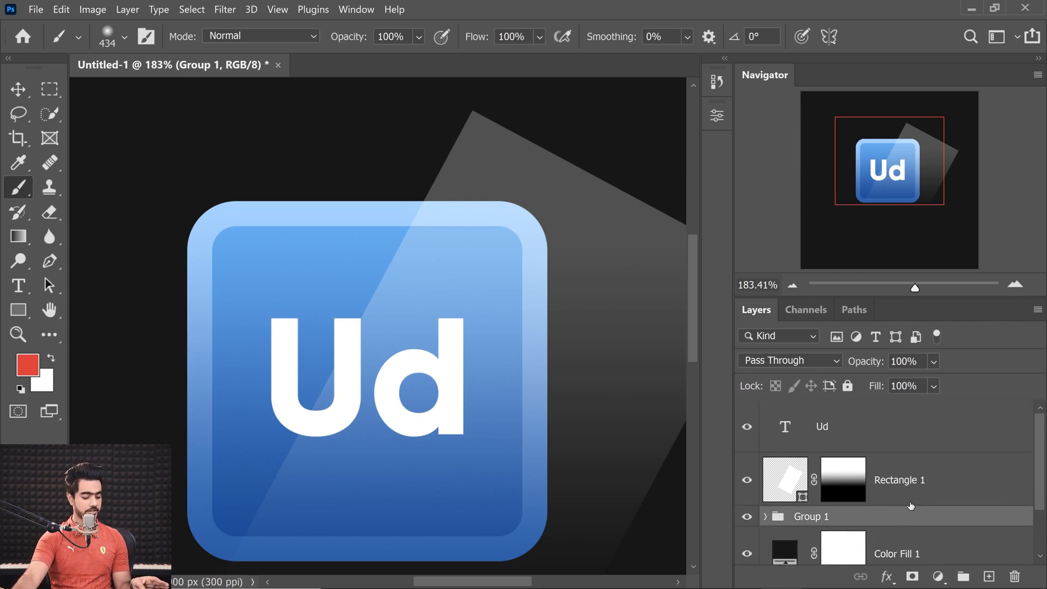
{"action": "left_click", "coordinate": [911, 502], "text": "alt"}
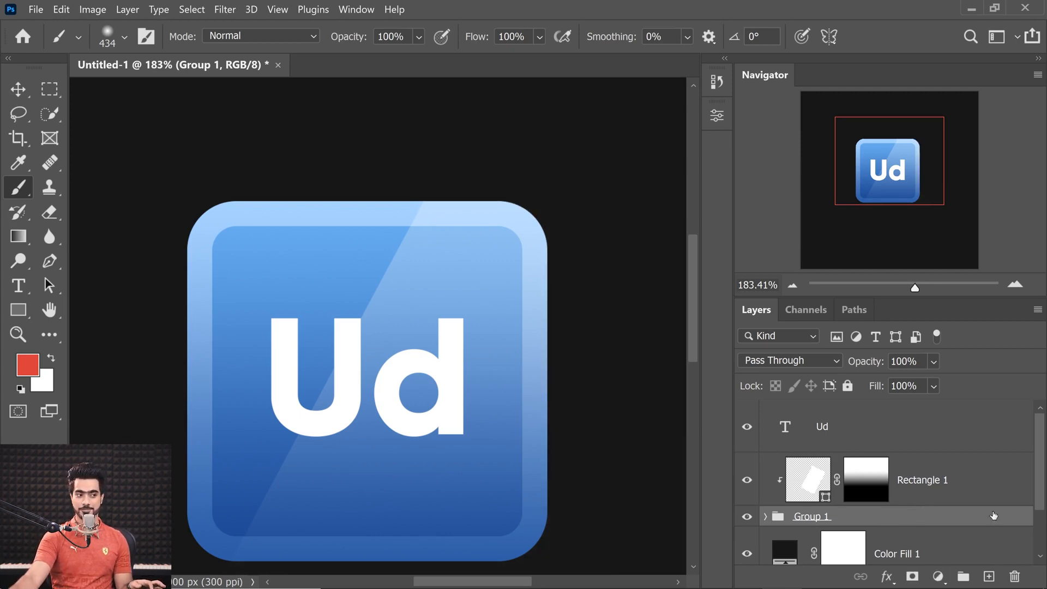
Try a red brush stroke on a new layer clipped to Group 1 above Rectangle 1, and delete that layer.
{"action": "left_click", "coordinate": [971, 480]}
{"action": "left_click", "coordinate": [989, 576]}
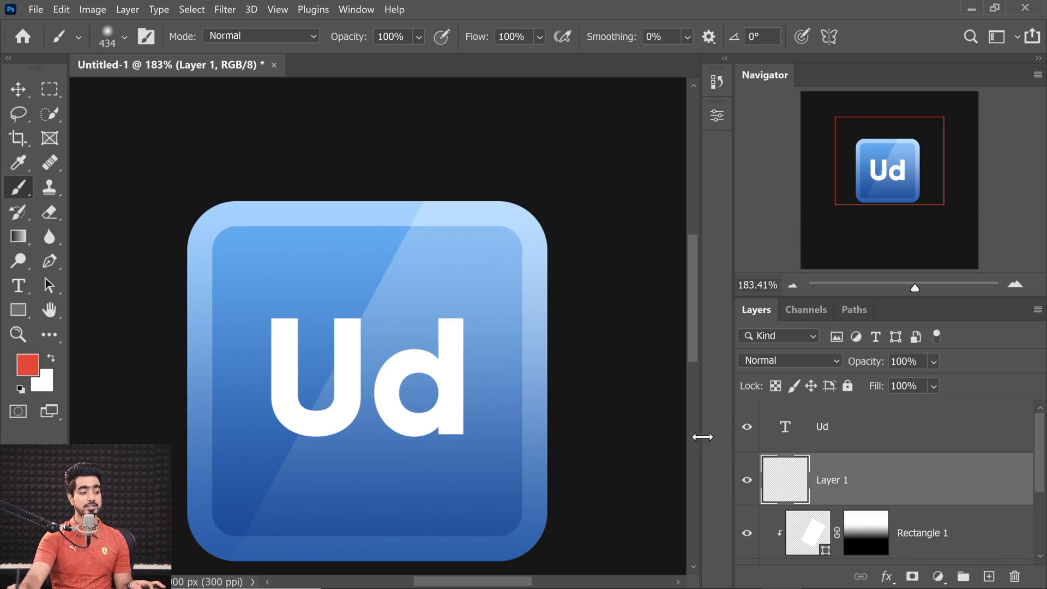
{"action": "left_click", "coordinate": [789, 503], "text": "alt"}
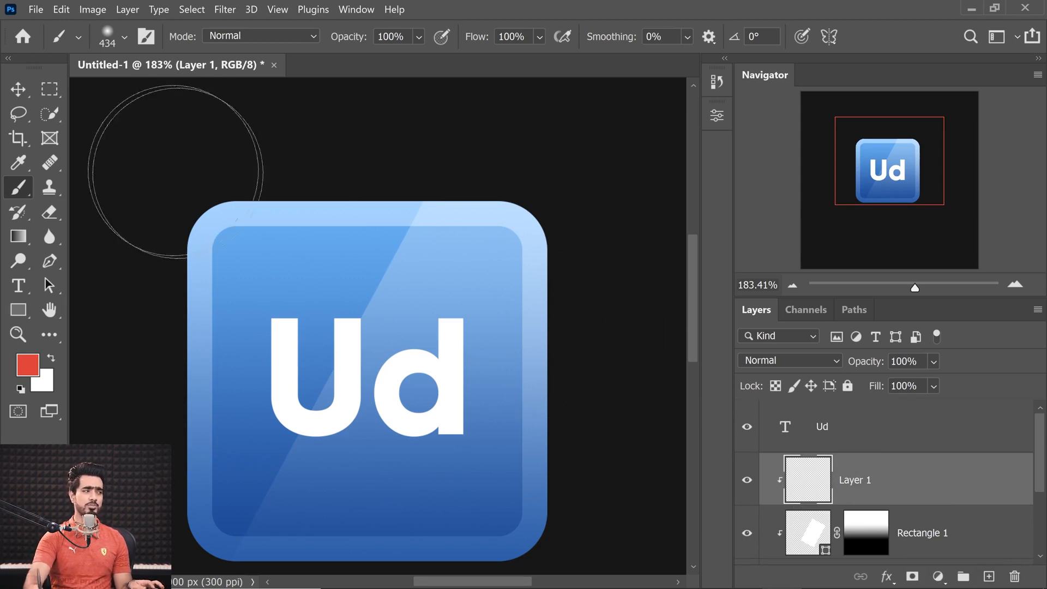
{"action": "mouse_move", "coordinate": [257, 187]}
{"action": "left_mouse_down"}
{"action": "mouse_move", "coordinate": [253, 197]}
{"action": "mouse_move", "coordinate": [187, 199]}
{"action": "mouse_move", "coordinate": [153, 333]}
{"action": "left_mouse_up"}
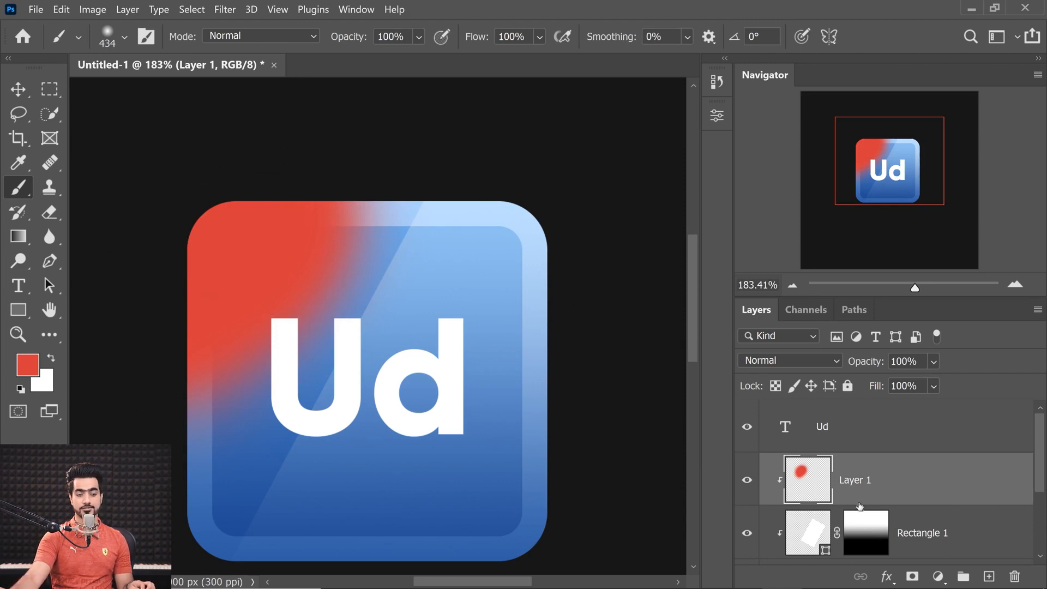
{"action": "key", "text": "ctrl+z"}
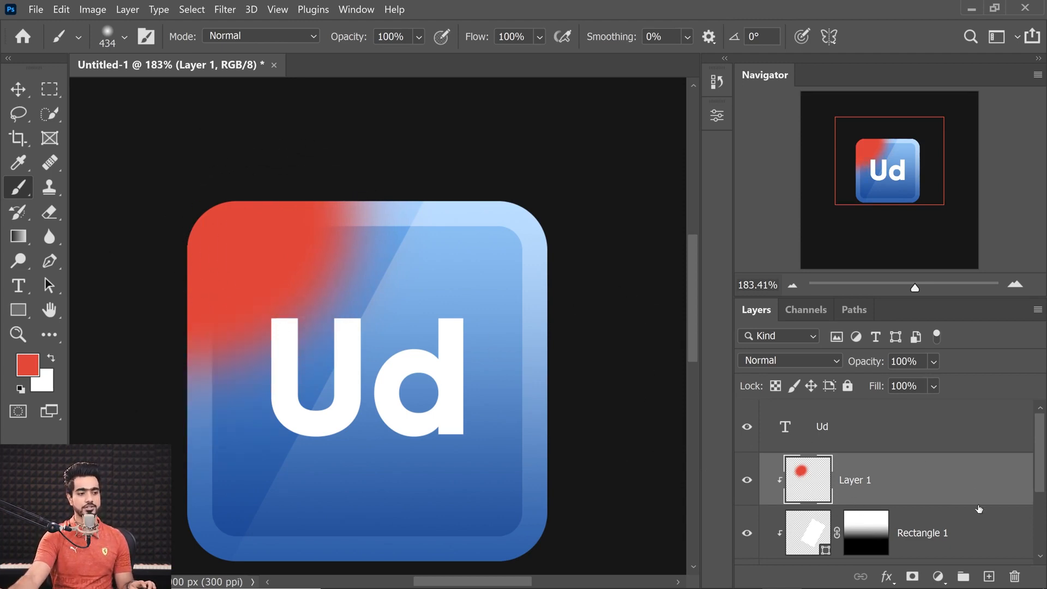
{"action": "left_click_drag", "start_coordinate": [976, 491], "coordinate": [1015, 577]}
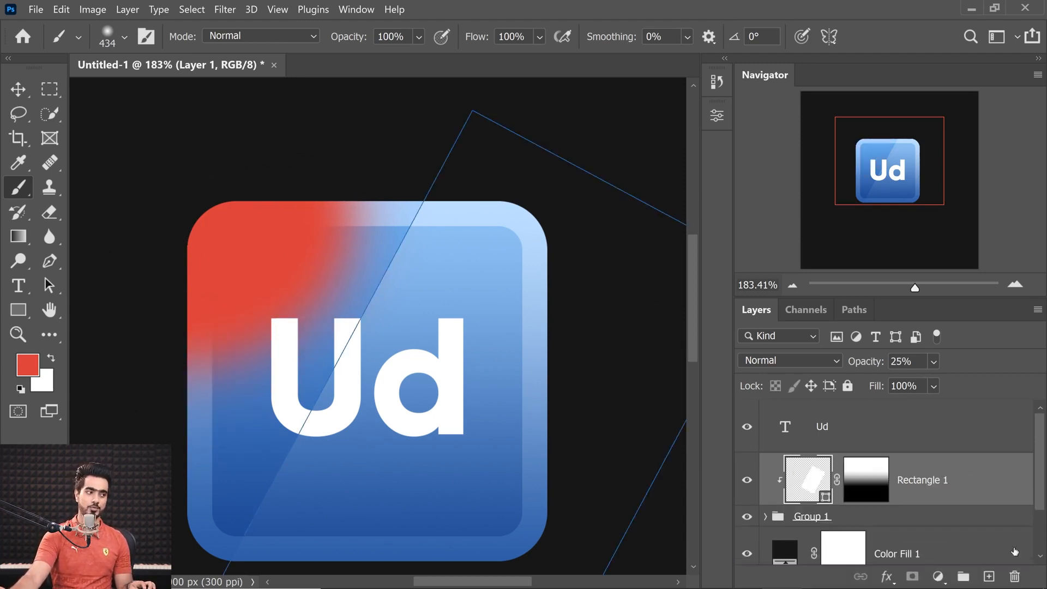
{"action": "left_click", "coordinate": [19, 87]}
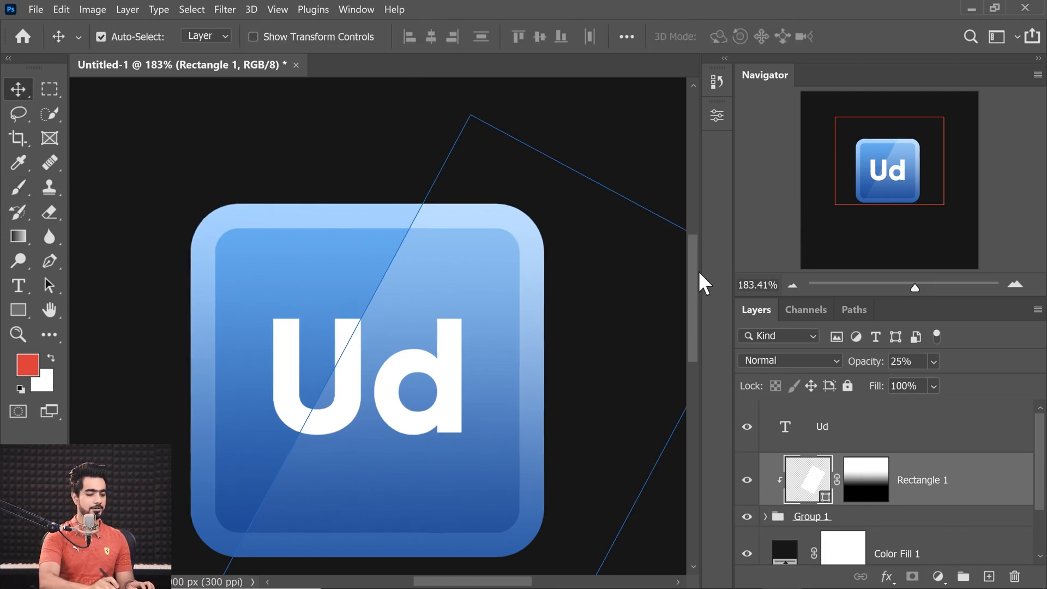
{"action": "key", "text": "ctrl+0"}
{"action": "left_click", "coordinate": [402, 242], "text": "ctrl"}
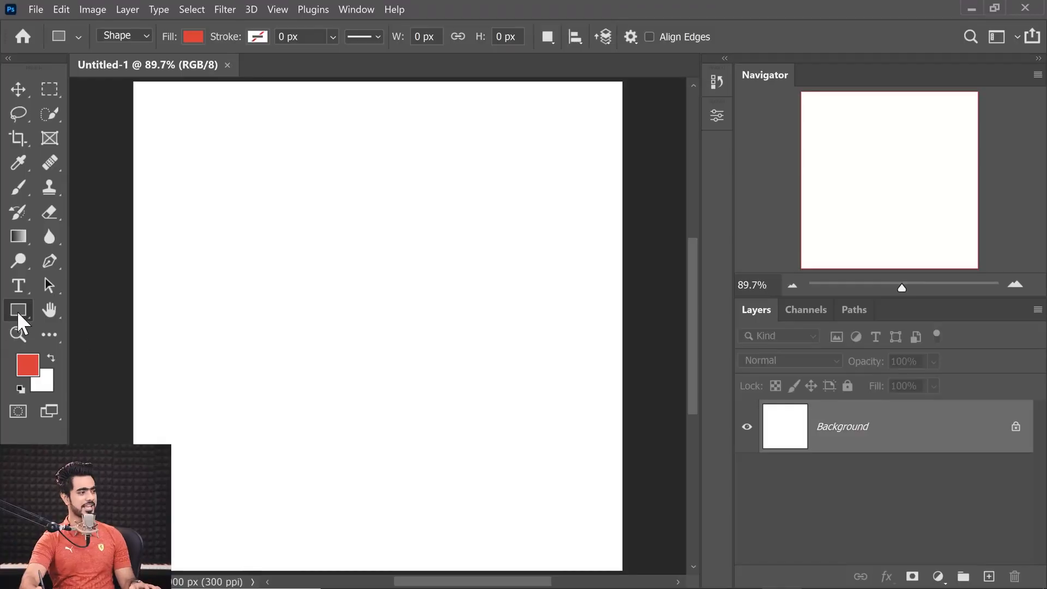
Draw a red triangle about 851 px wide and 806 px high with the Triangle tool and round its corners.
{"action": "right_click", "coordinate": [18, 310]}
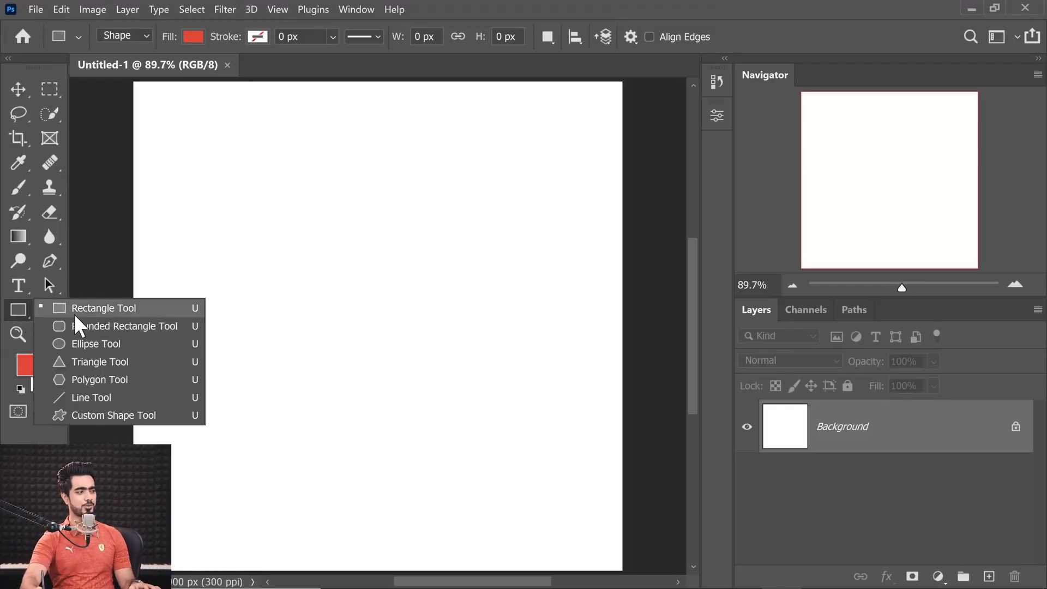
{"action": "left_click", "coordinate": [78, 362]}
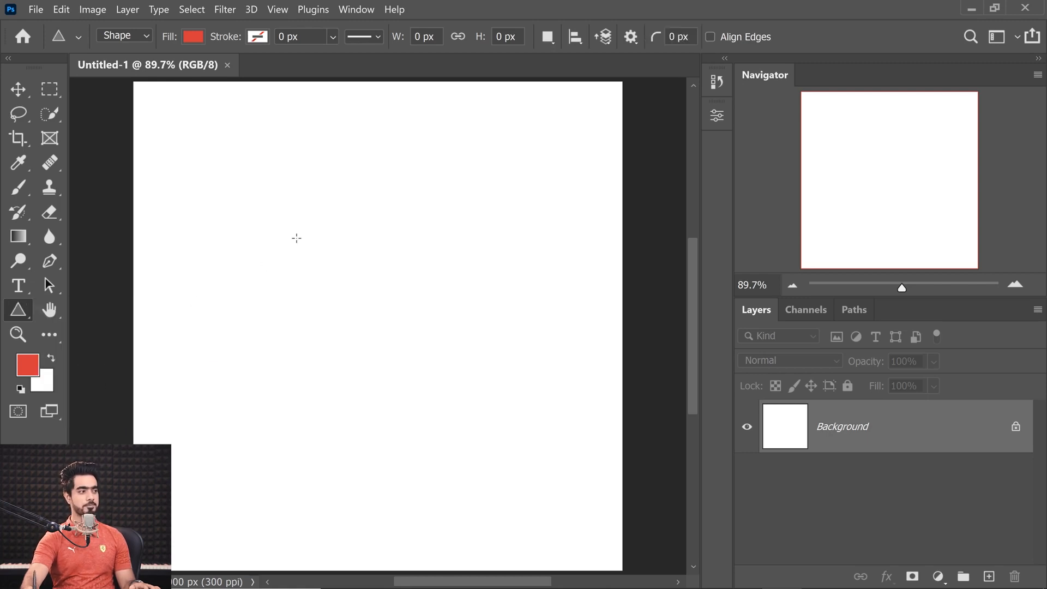
{"action": "left_click_drag", "start_coordinate": [322, 230], "coordinate": [530, 426]}
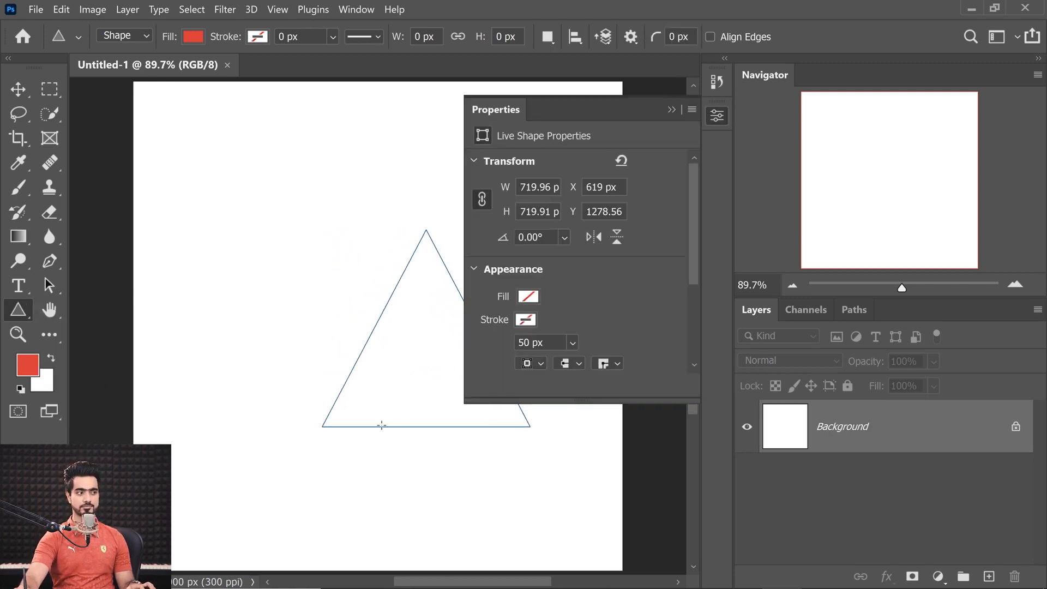
{"action": "left_click", "coordinate": [673, 110]}
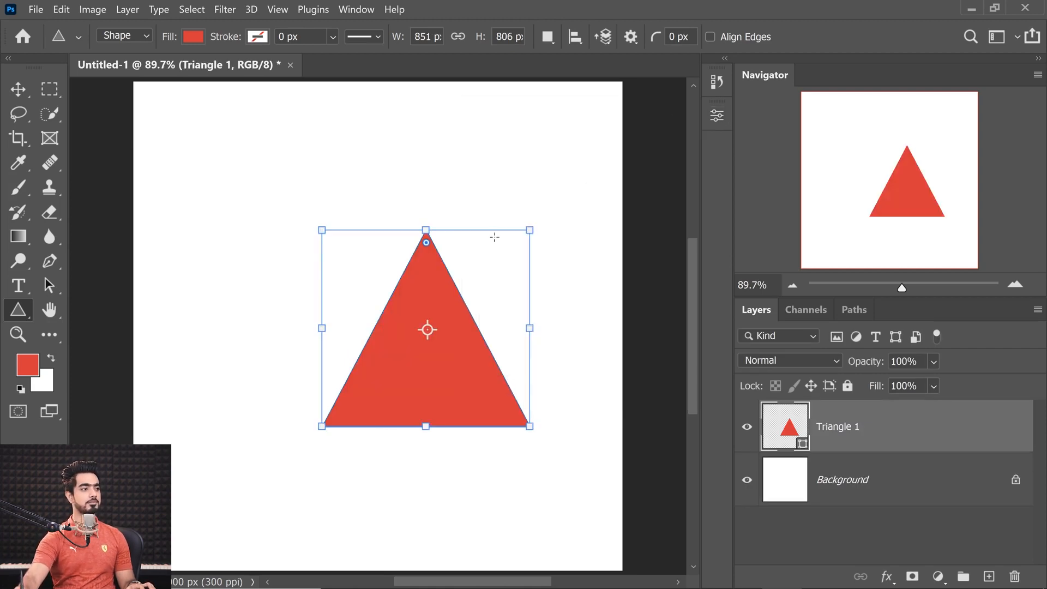
{"action": "left_click_drag", "start_coordinate": [426, 244], "coordinate": [427, 266]}
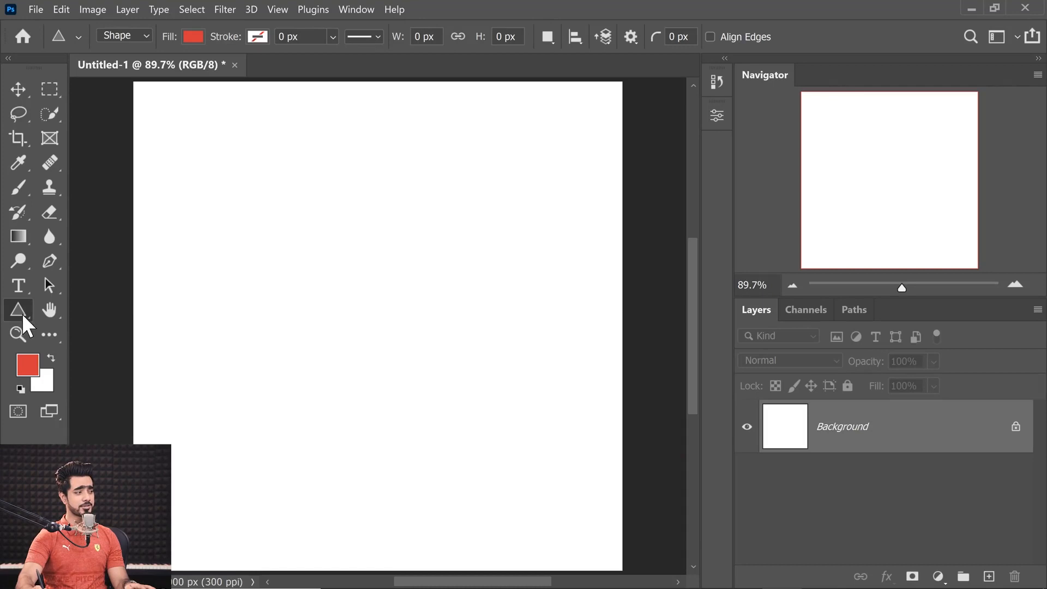
Draw a three-sided polygon about 890 px wide and 793 px high with the Polygon tool and round its corners.
{"action": "right_click", "coordinate": [22, 314]}
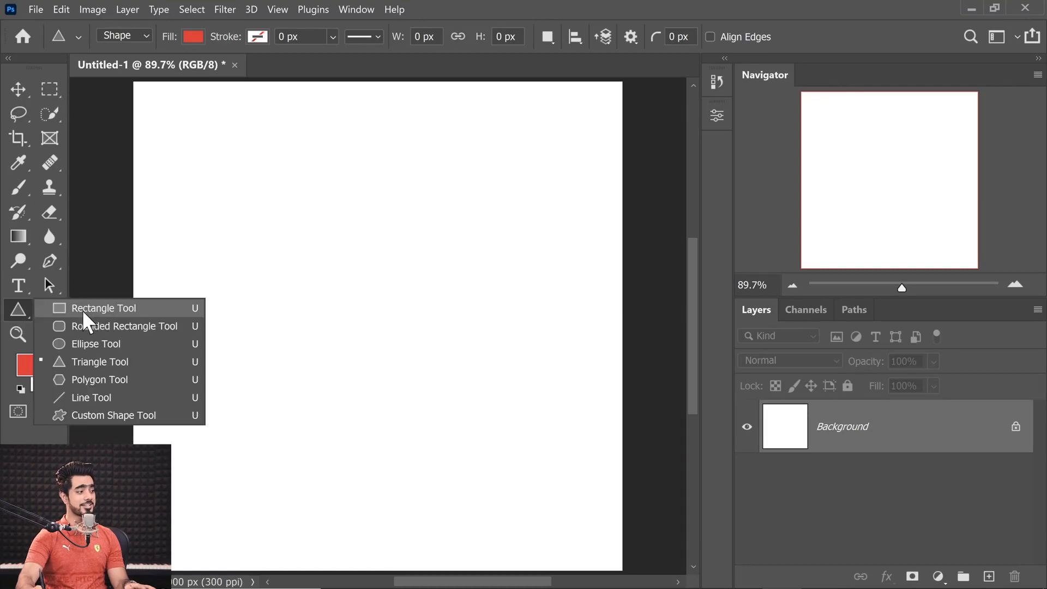
{"action": "left_click", "coordinate": [101, 380]}
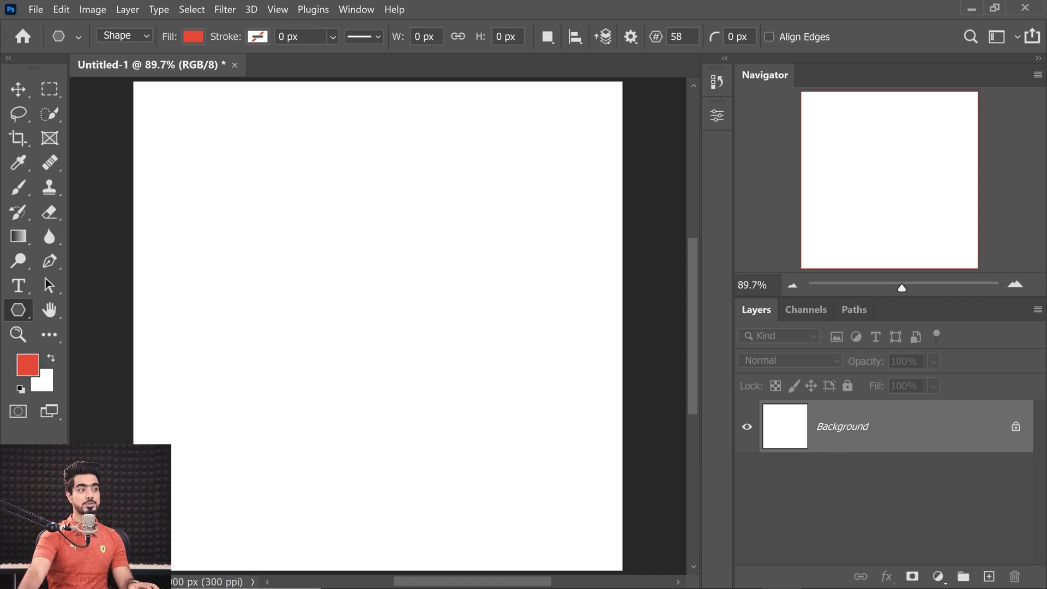
{"action": "left_click", "coordinate": [677, 36]}
{"action": "type", "text": "3"}
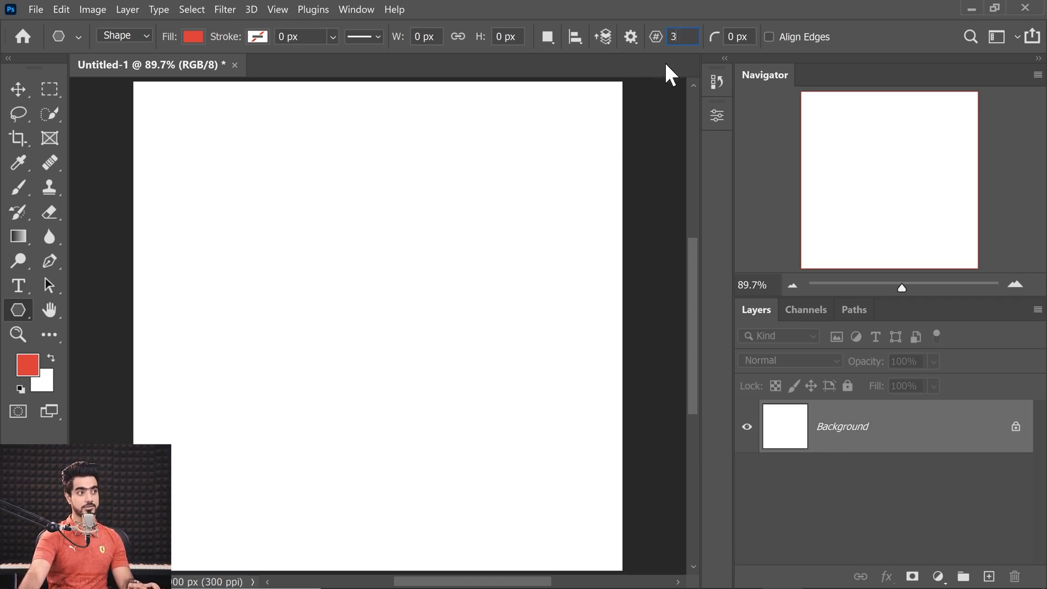
{"action": "left_click_drag", "start_coordinate": [296, 229], "coordinate": [488, 414]}
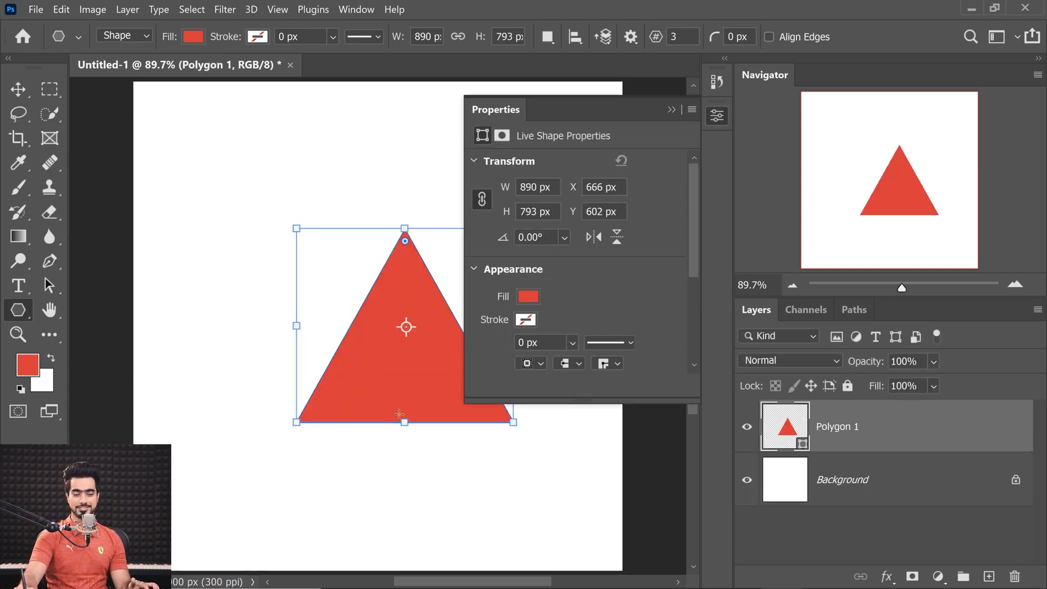
{"action": "left_click_drag", "start_coordinate": [405, 243], "coordinate": [406, 274]}
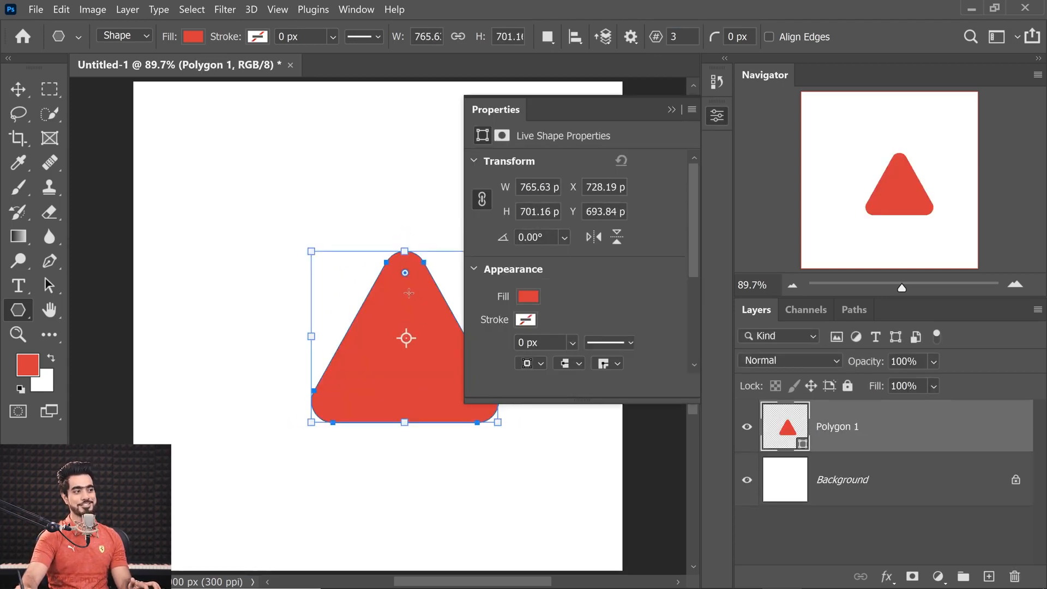
Delete the Polygon 1 layer and collapse the shape properties.
{"action": "right_click", "coordinate": [20, 312]}
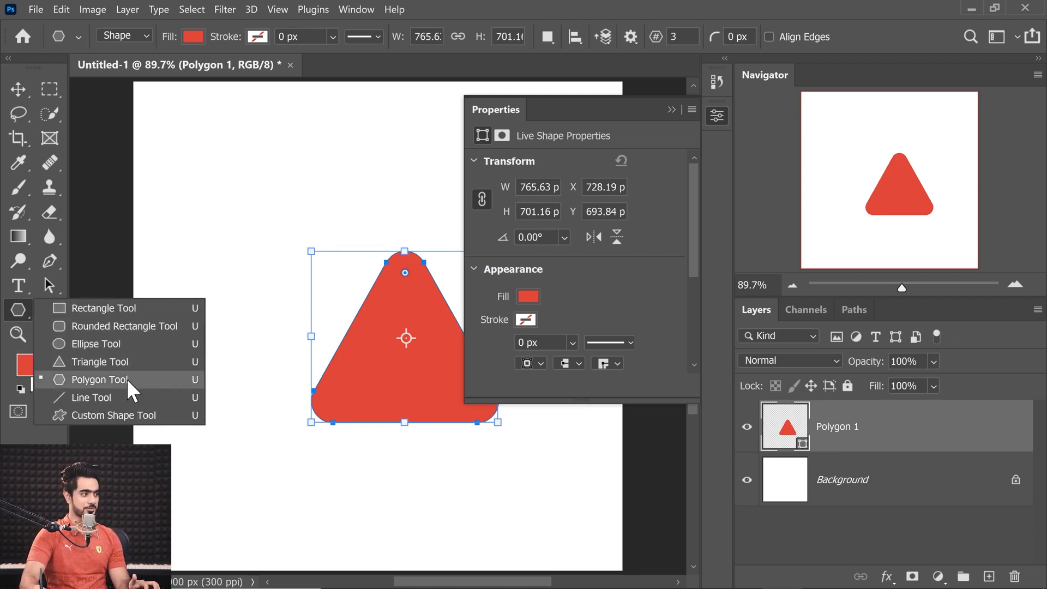
{"action": "left_click", "coordinate": [18, 311]}
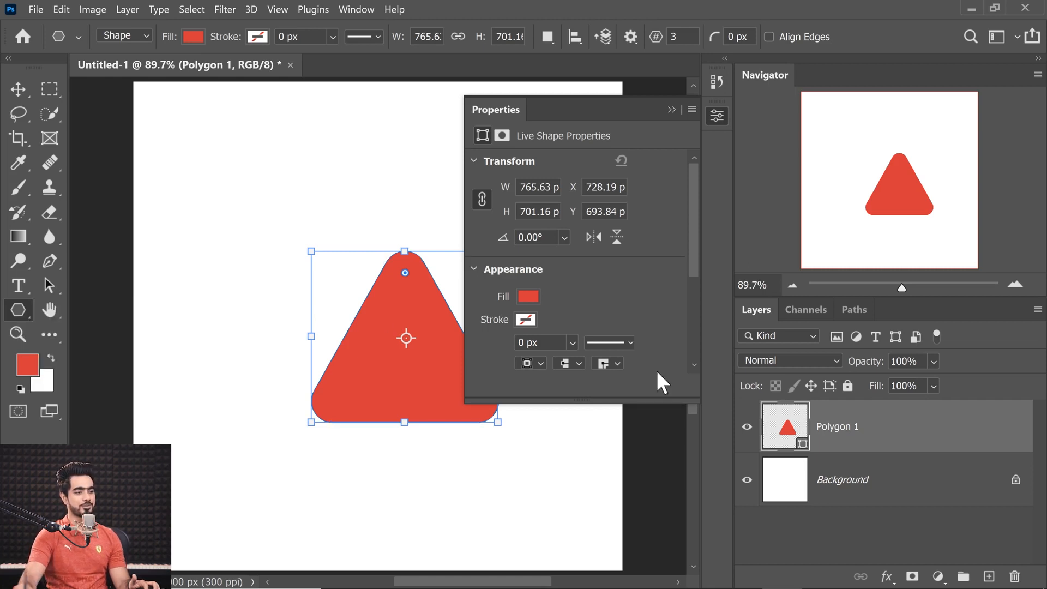
{"action": "left_click_drag", "start_coordinate": [949, 433], "coordinate": [1015, 577]}
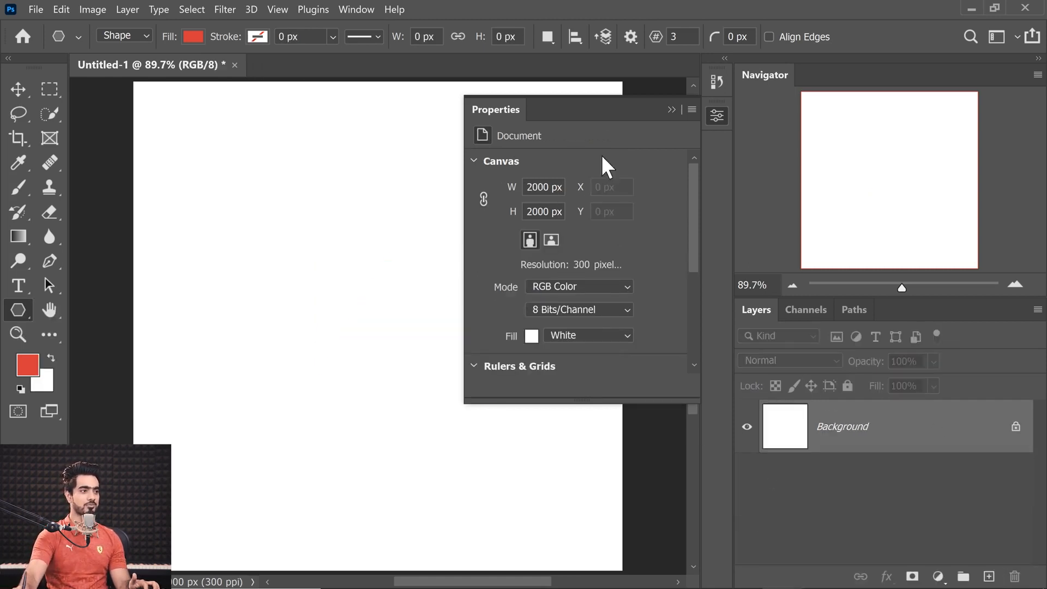
{"action": "left_click", "coordinate": [672, 110]}
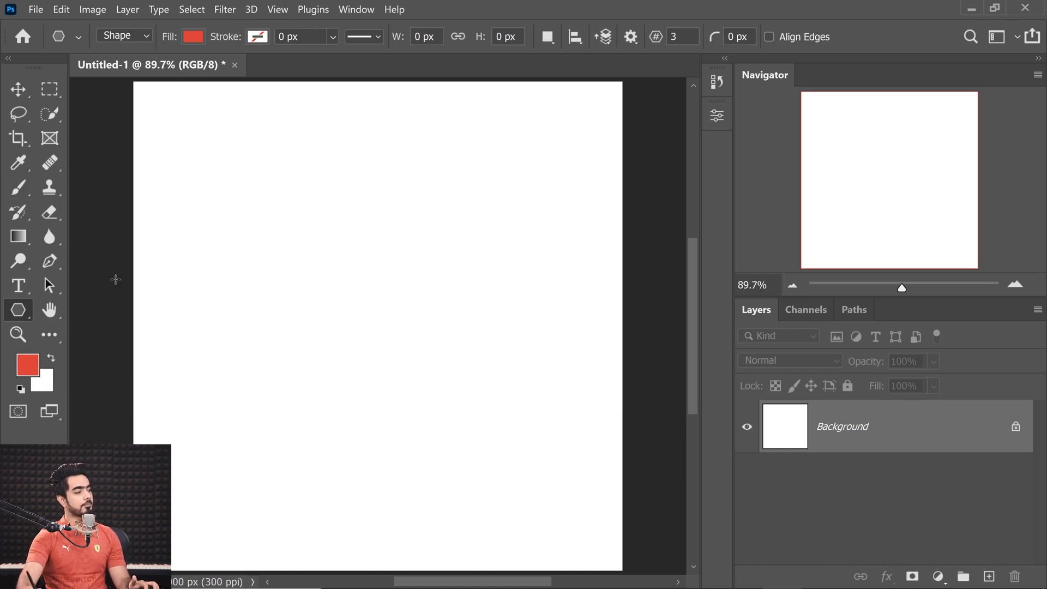
Create an equilateral triangle with 100 px dimensions and a 19 px corner radius from exact values, and remove it.
{"action": "right_click", "coordinate": [16, 310]}
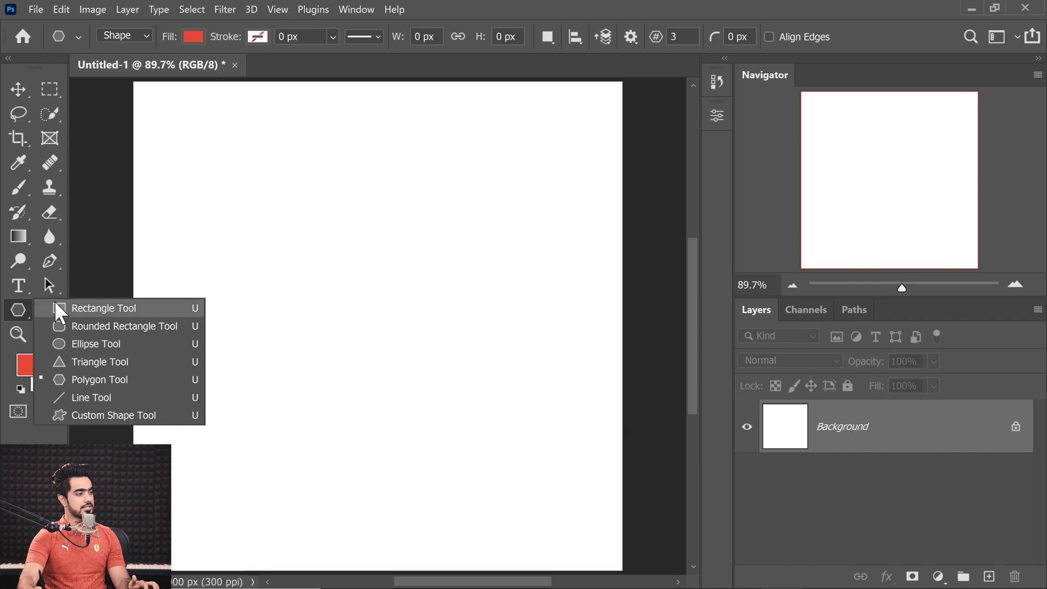
{"action": "left_click", "coordinate": [74, 362]}
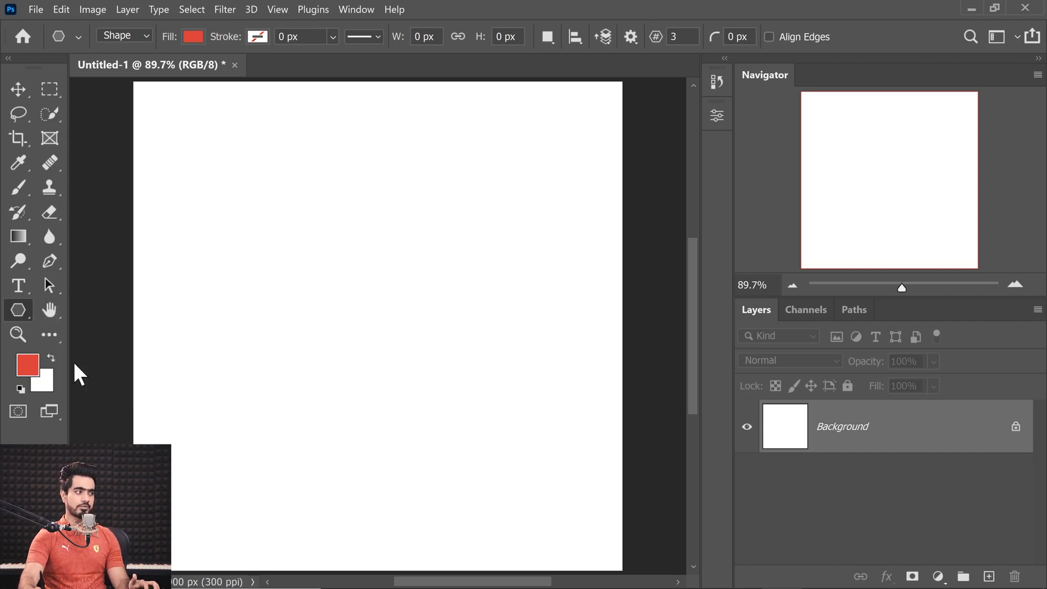
{"action": "left_click", "coordinate": [353, 279]}
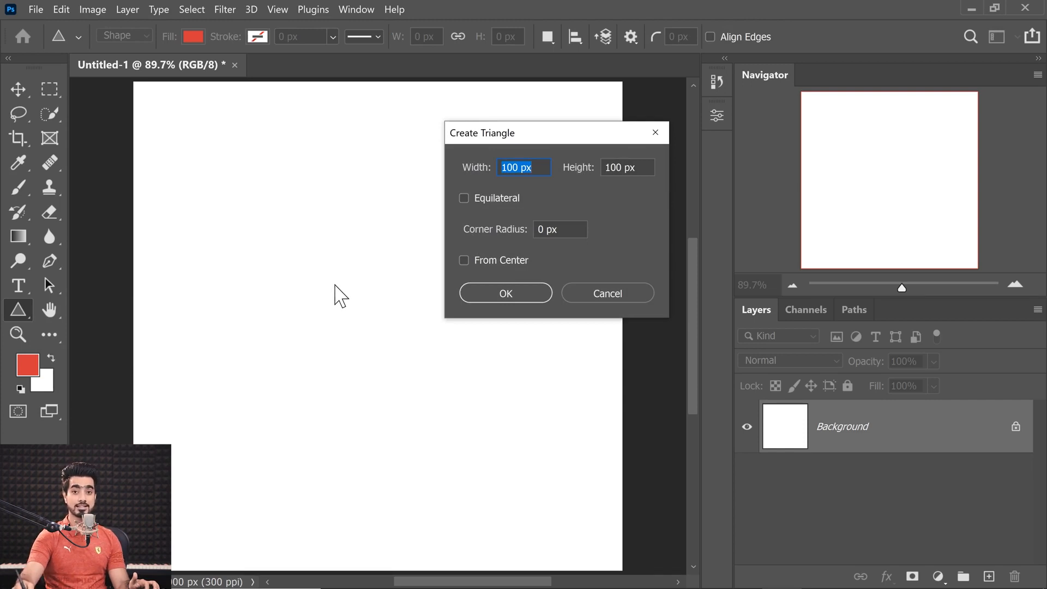
{"action": "left_click", "coordinate": [464, 198]}
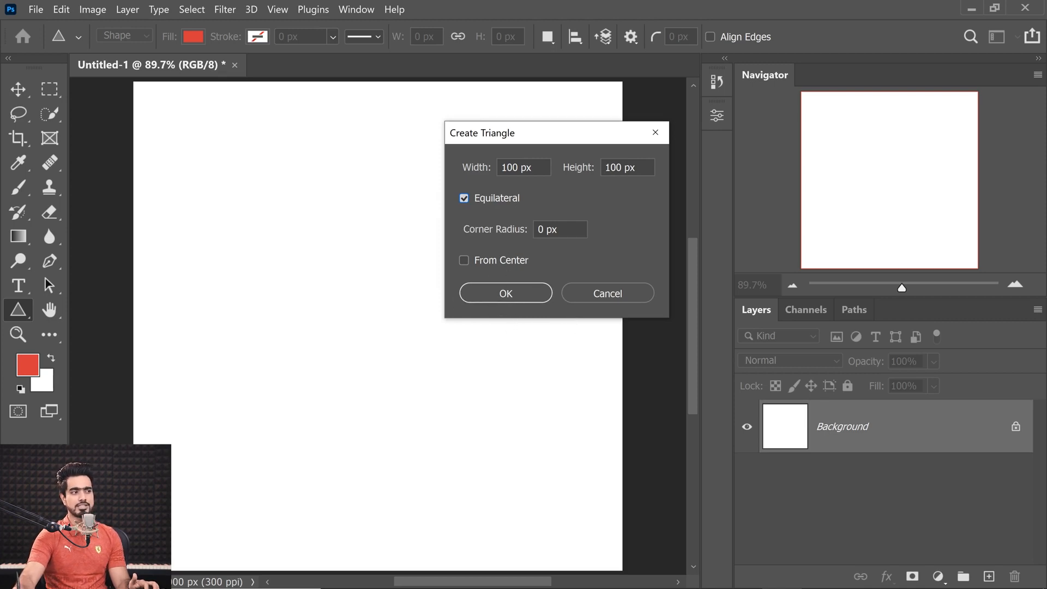
{"action": "left_click_drag", "start_coordinate": [514, 233], "coordinate": [527, 235]}
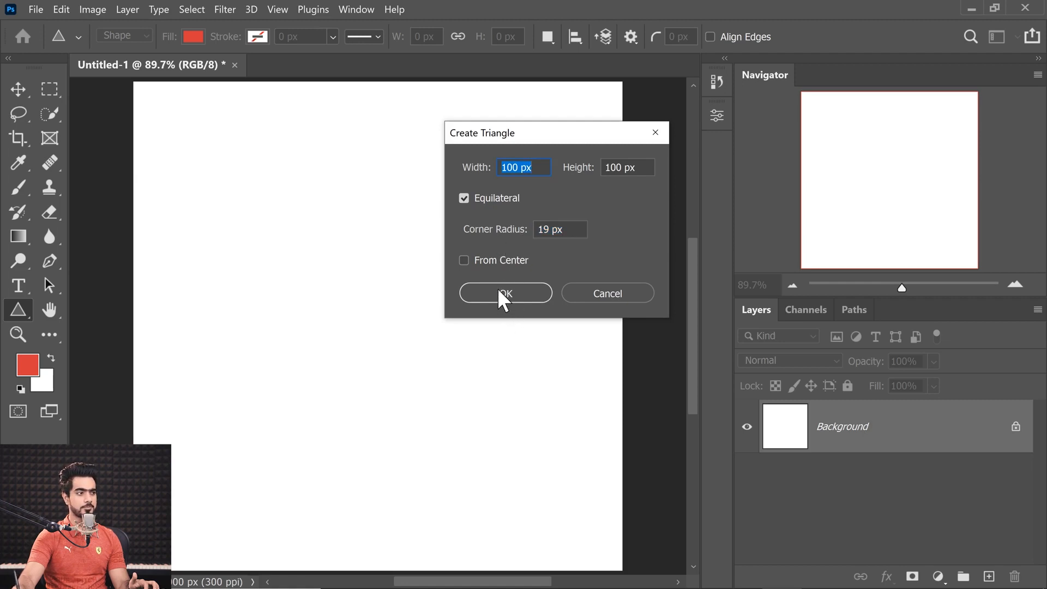
{"action": "left_click", "coordinate": [503, 294]}
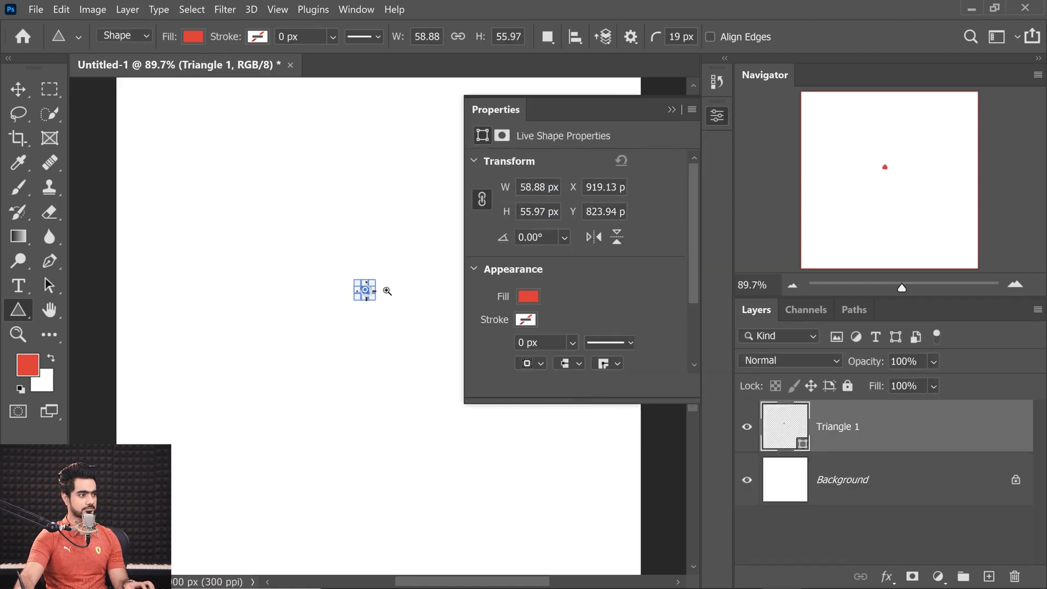
{"action": "left_click_drag", "start_coordinate": [387, 291], "coordinate": [414, 291]}
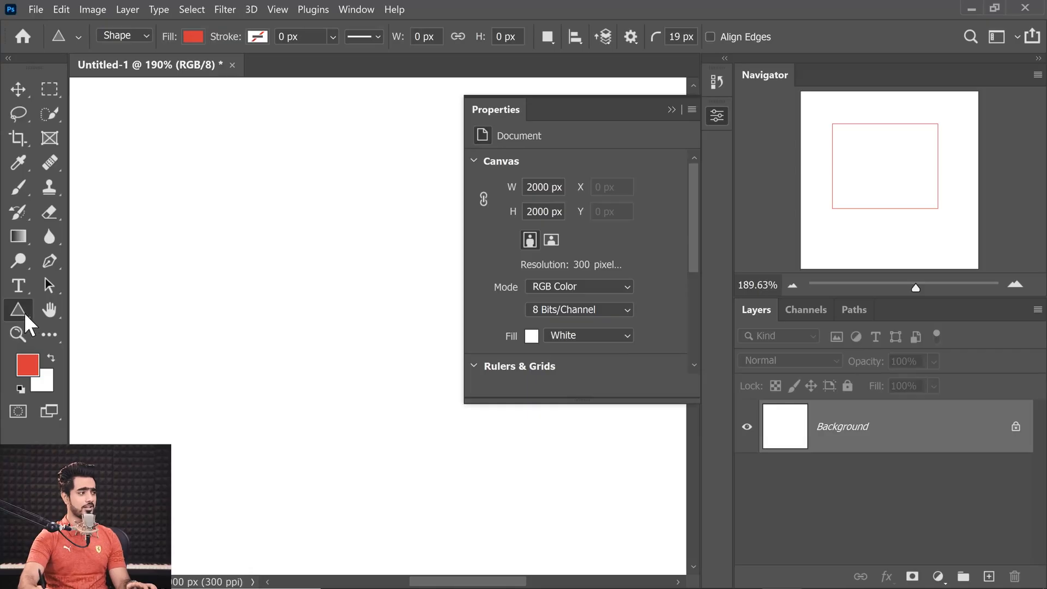
Create a symmetric three-sided polygon with the Polygon tool from exact values of 800 px width and 800 px height.
{"action": "right_click", "coordinate": [24, 313]}
{"action": "left_click", "coordinate": [105, 385]}
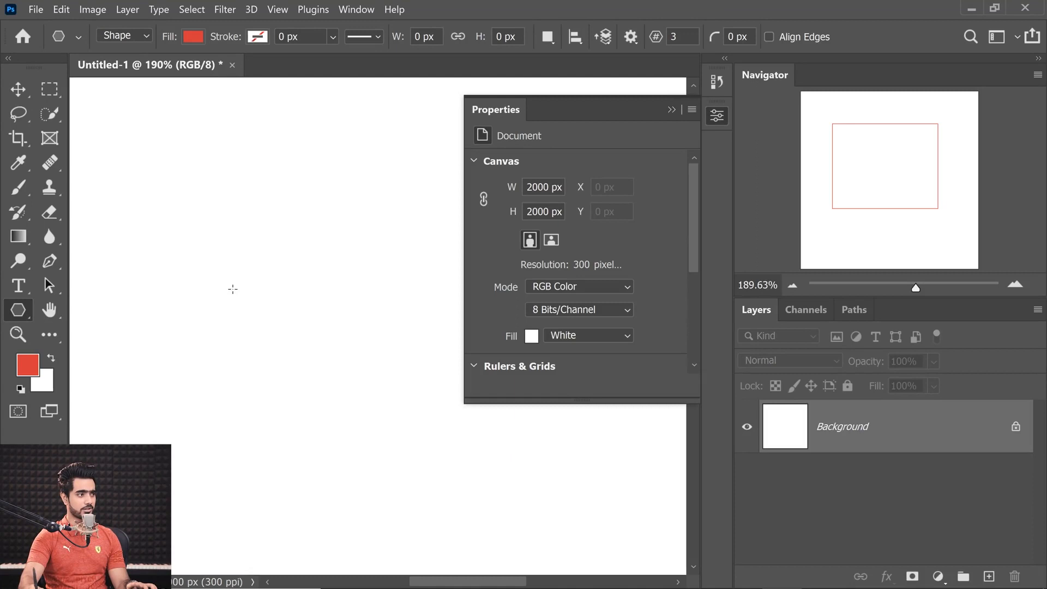
{"action": "left_click", "coordinate": [276, 252]}
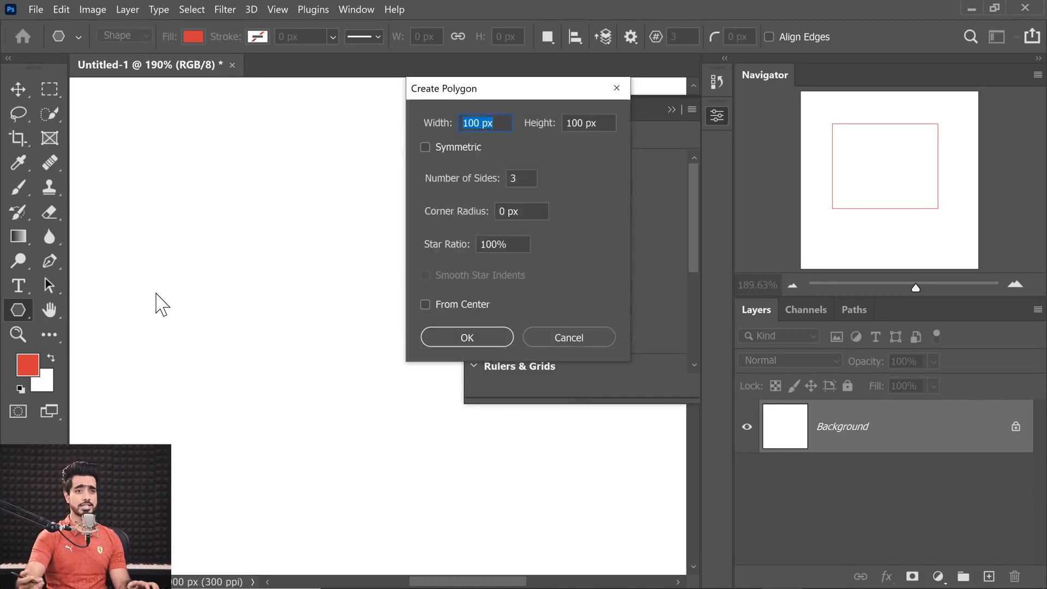
{"action": "left_click", "coordinate": [434, 149]}
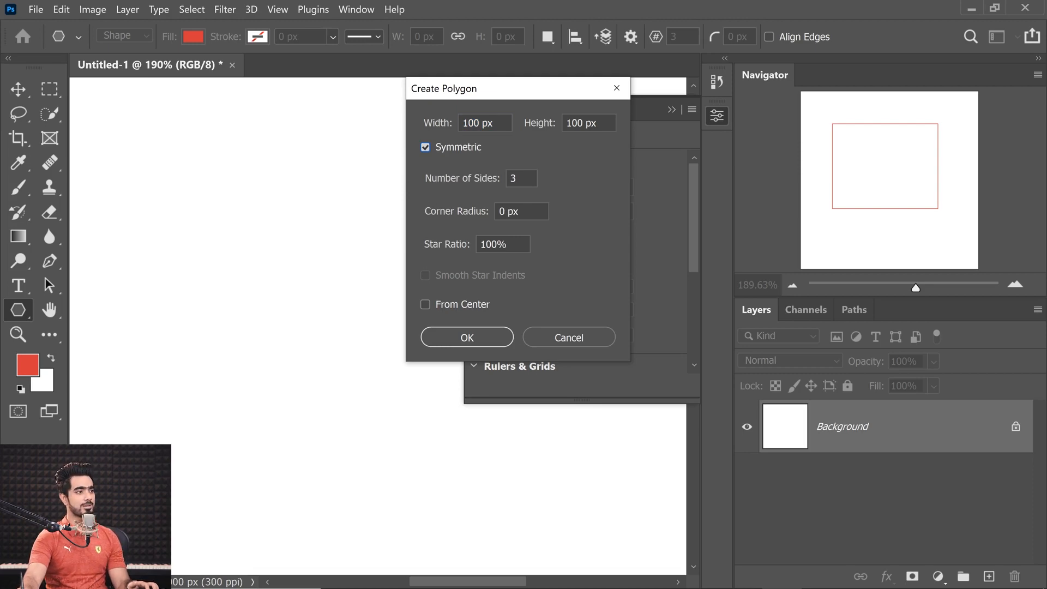
{"action": "left_click_drag", "start_coordinate": [499, 125], "coordinate": [427, 132]}
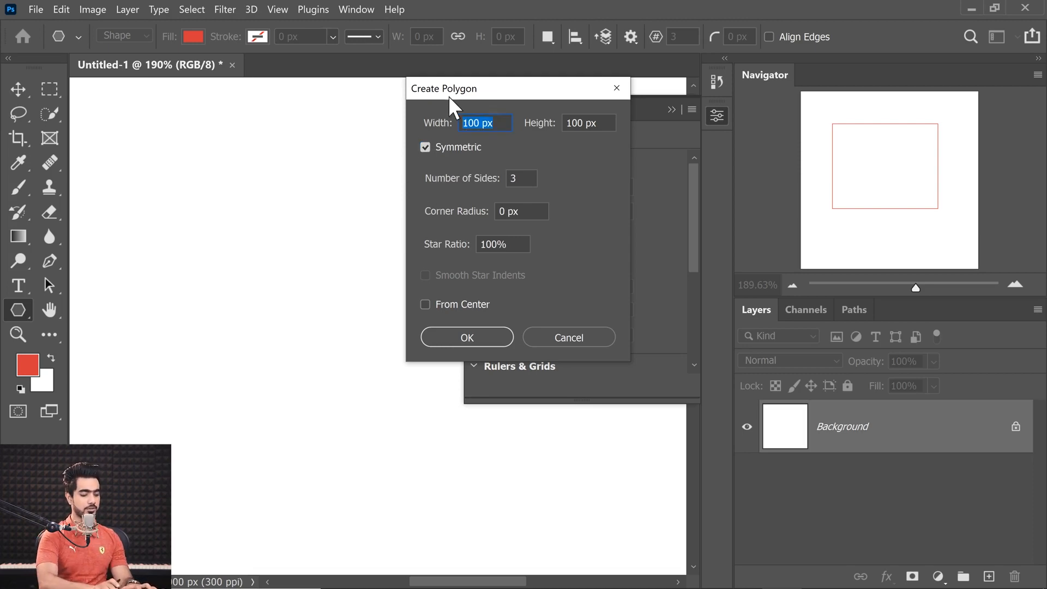
{"action": "type", "text": "500"}
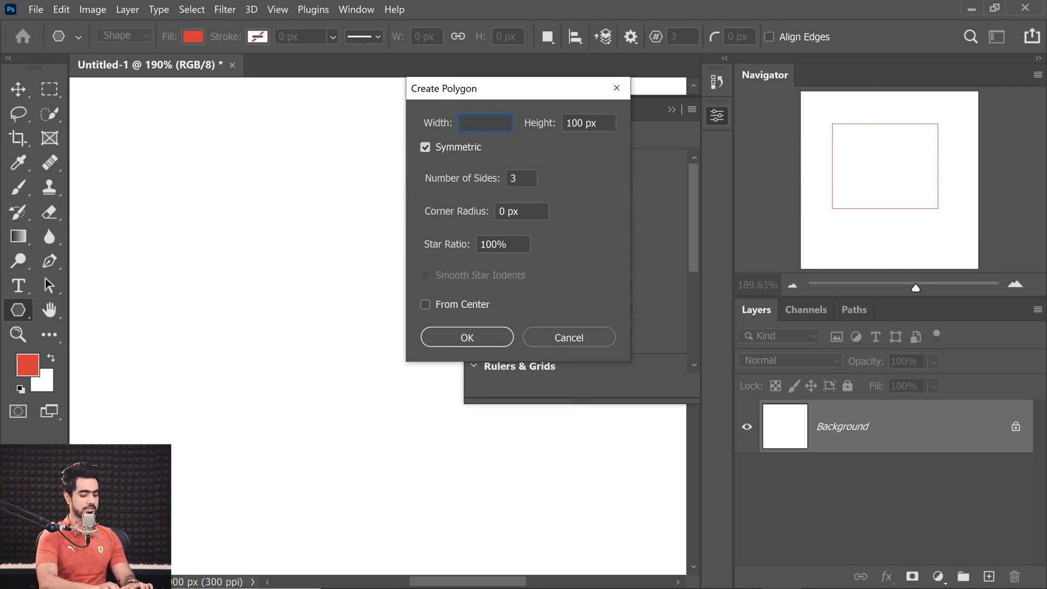
{"action": "key", "text": "Tab"}
{"action": "type", "text": "80"}
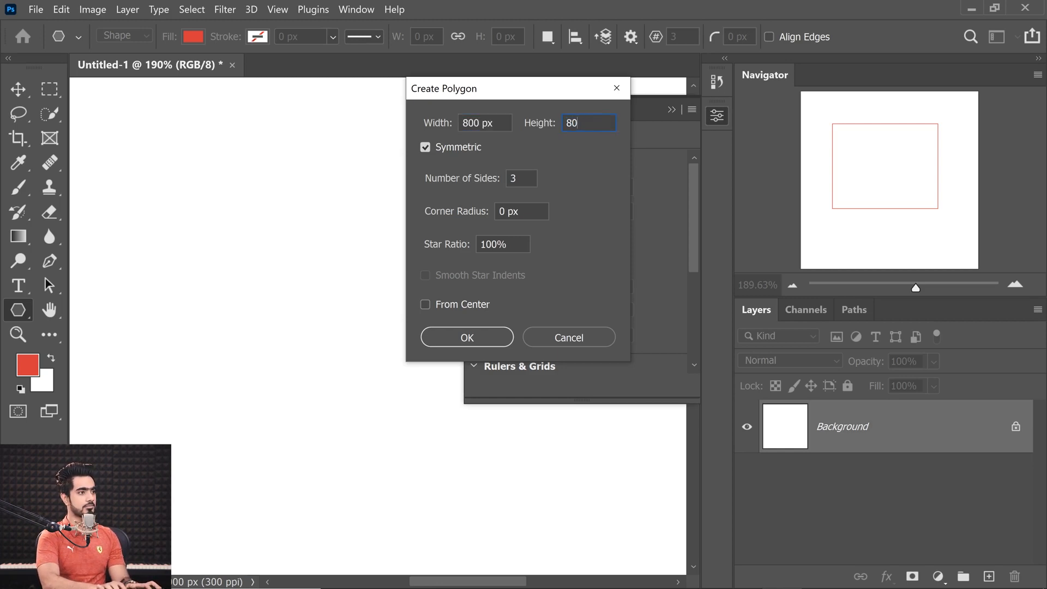
{"action": "left_click", "coordinate": [580, 173]}
{"action": "left_click_drag", "start_coordinate": [514, 91], "coordinate": [346, 132]}
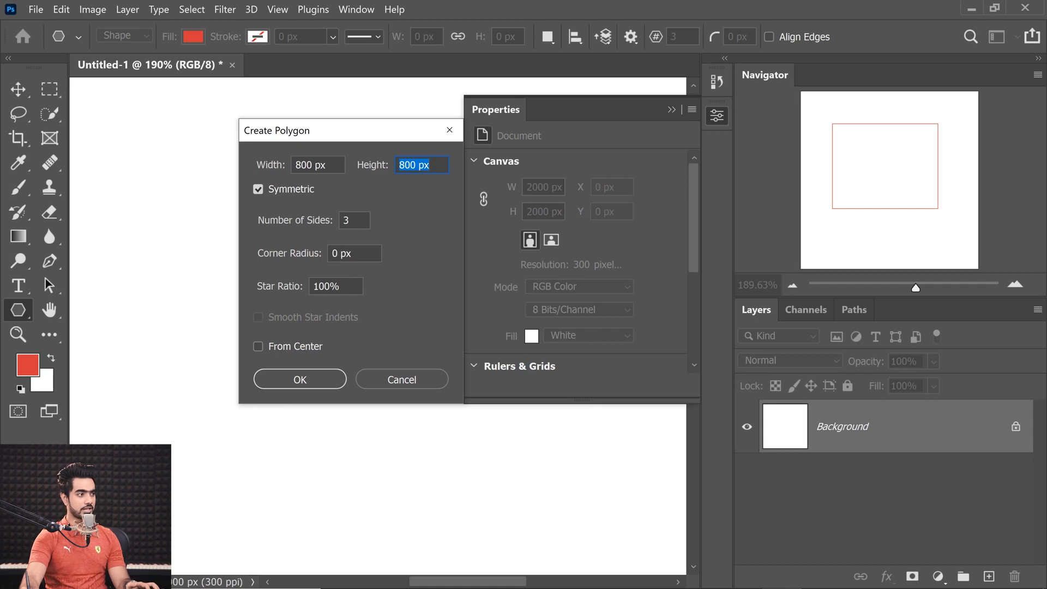
{"action": "left_click", "coordinate": [302, 380]}
{"action": "scroll", "coordinate": [309, 372], "scroll_direction": "down", "scroll_amount": 5}
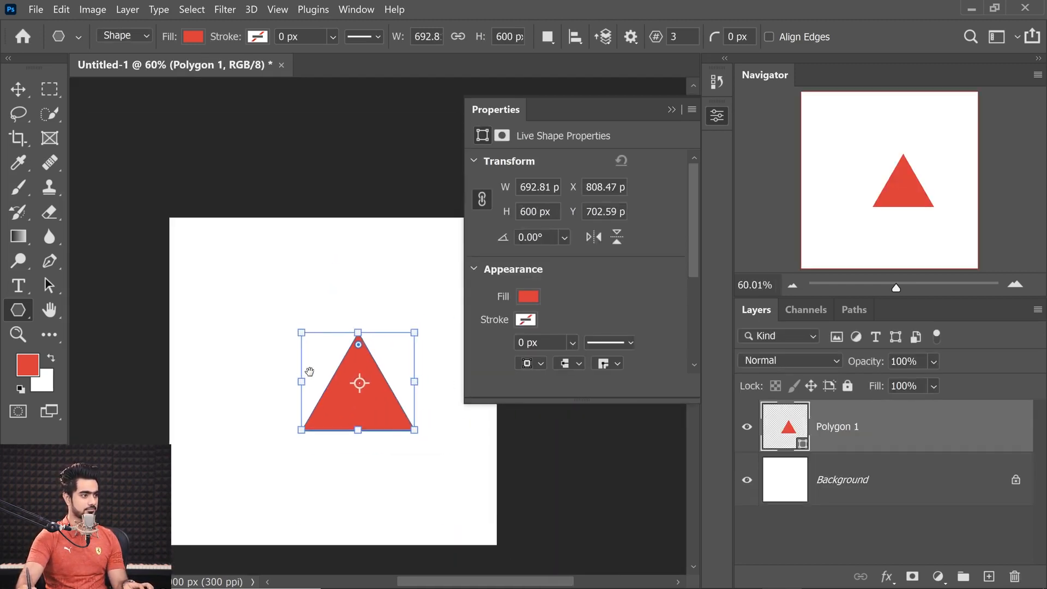
{"action": "scroll", "coordinate": [296, 374], "scroll_direction": "up", "scroll_amount": 5}
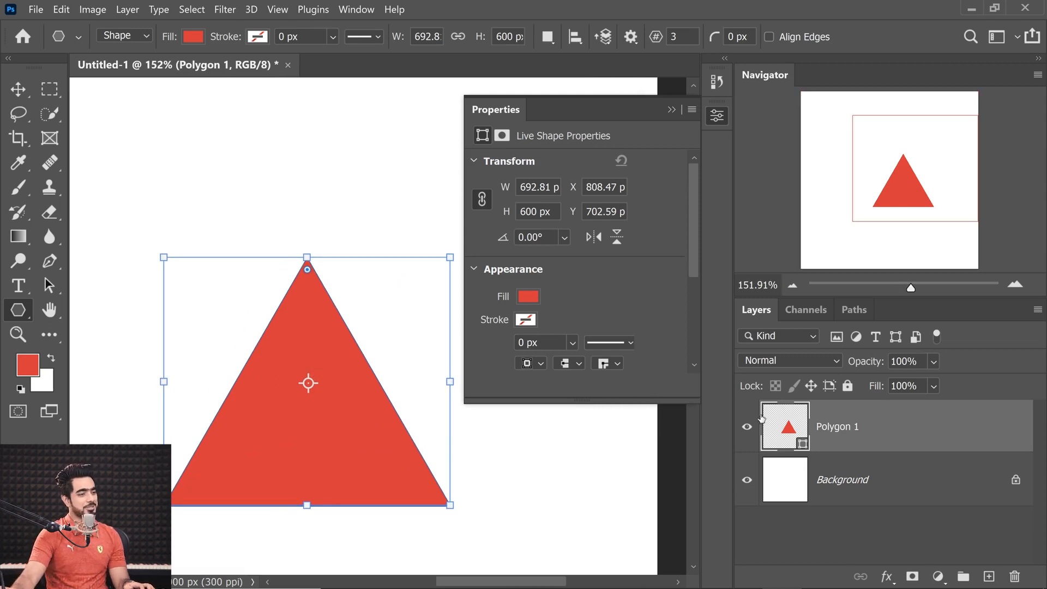
Delete the Polygon 1 layer and collapse the properties.
{"action": "left_click_drag", "start_coordinate": [887, 447], "coordinate": [1015, 577]}
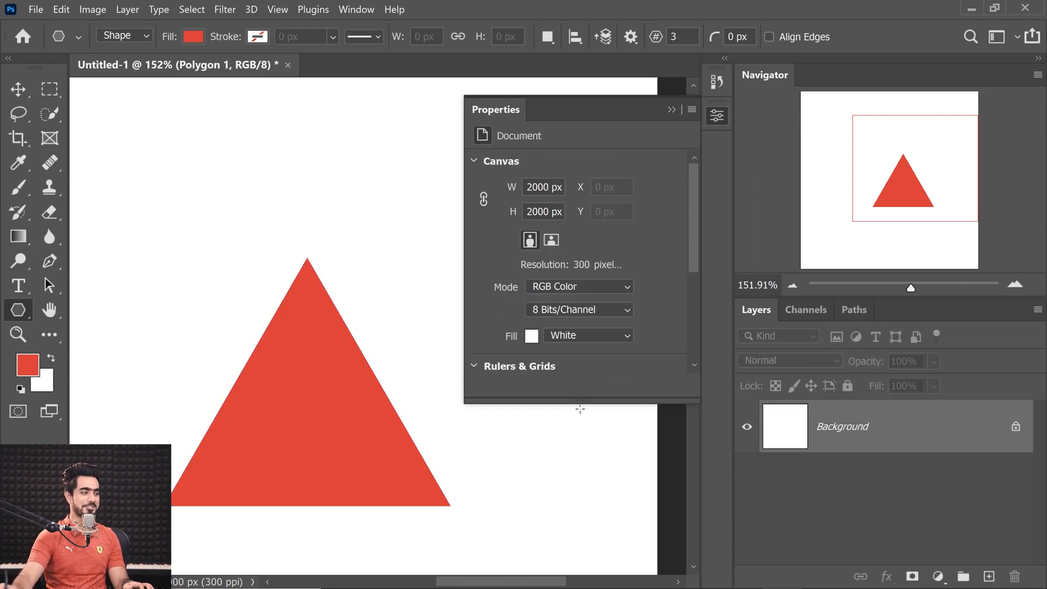
{"action": "mouse_move", "coordinate": [691, 217]}
{"action": "left_mouse_down"}
{"action": "mouse_move", "coordinate": [691, 314]}
{"action": "mouse_move", "coordinate": [691, 210]}
{"action": "left_mouse_up"}
{"action": "left_click", "coordinate": [671, 109]}
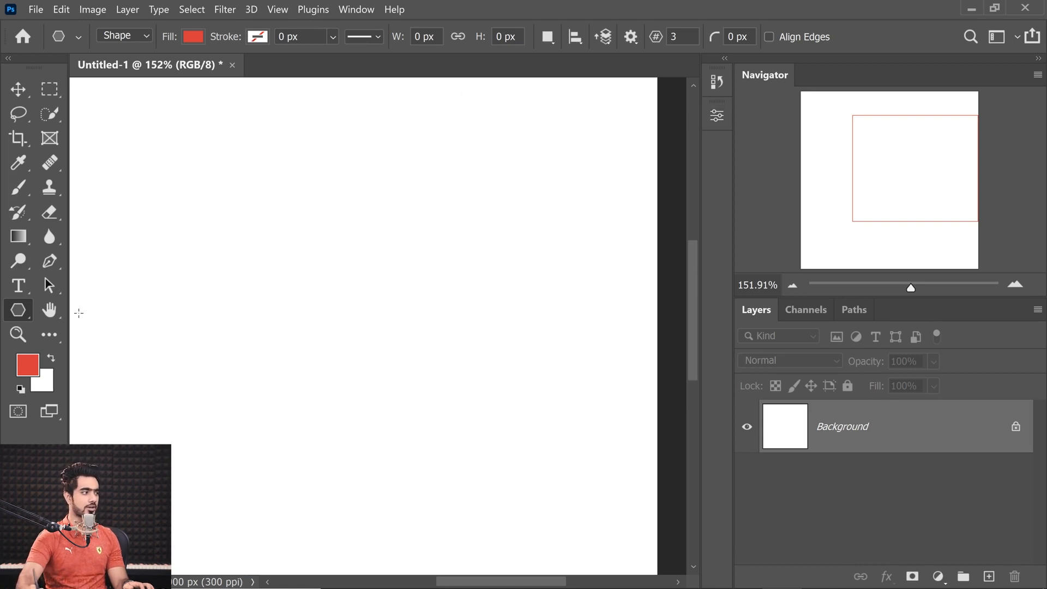
Draw a triangle about 818 px wide and 709 px high with a 0 px corner radius using the Triangle tool.
{"action": "right_click", "coordinate": [19, 319]}
{"action": "left_click", "coordinate": [90, 362]}
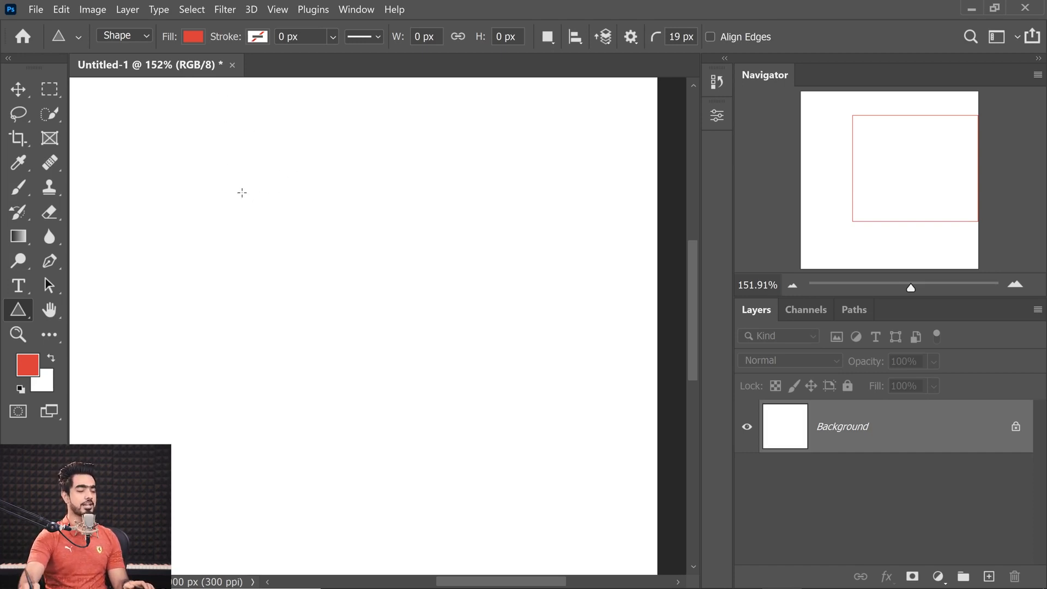
{"action": "key", "text": "ctrl+0"}
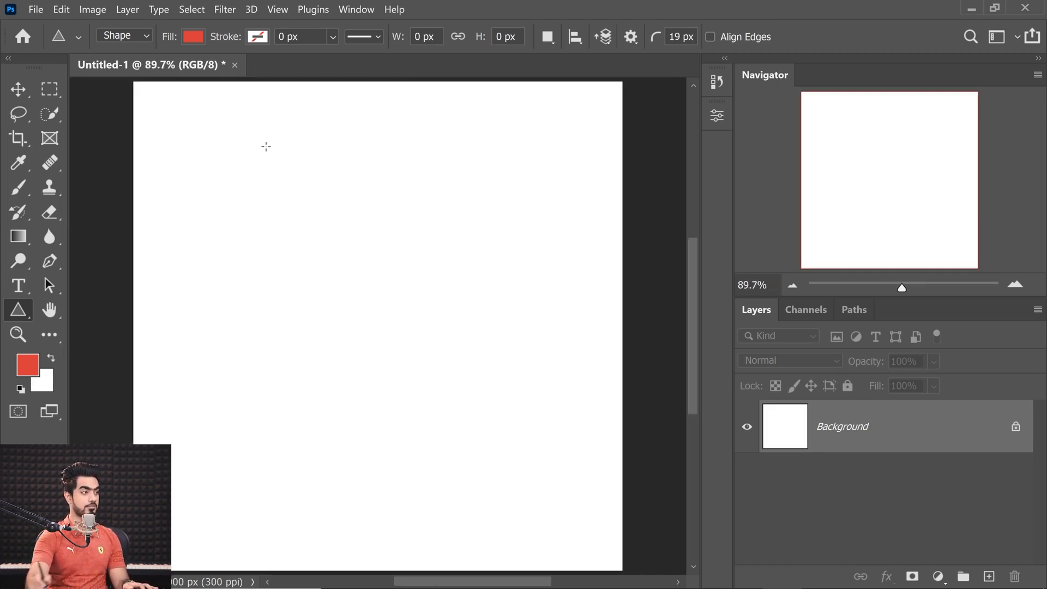
{"action": "left_click_drag", "start_coordinate": [656, 37], "coordinate": [614, 39]}
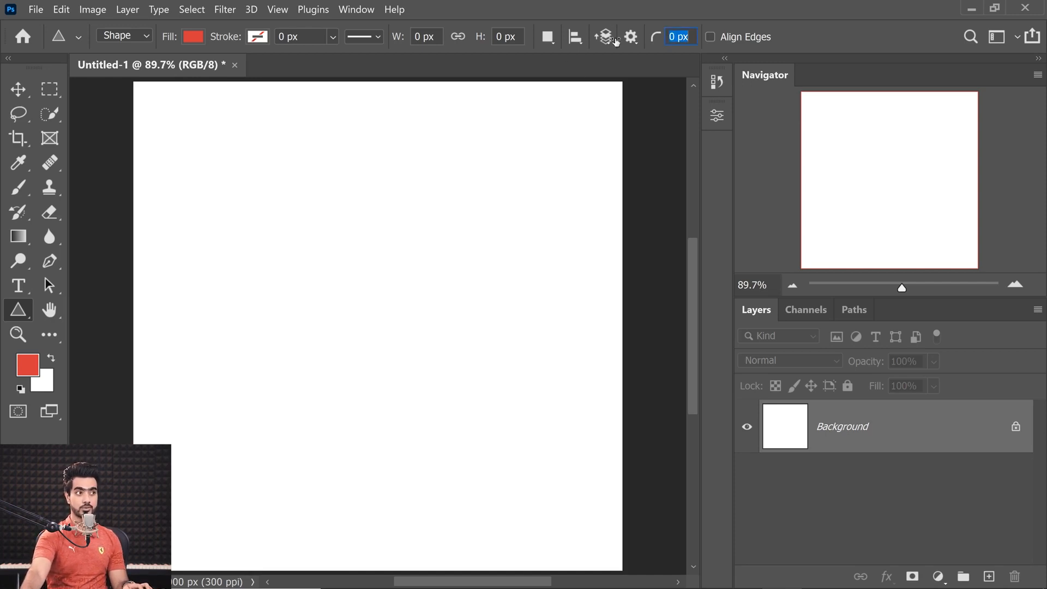
{"action": "left_click_drag", "start_coordinate": [324, 182], "coordinate": [464, 332]}
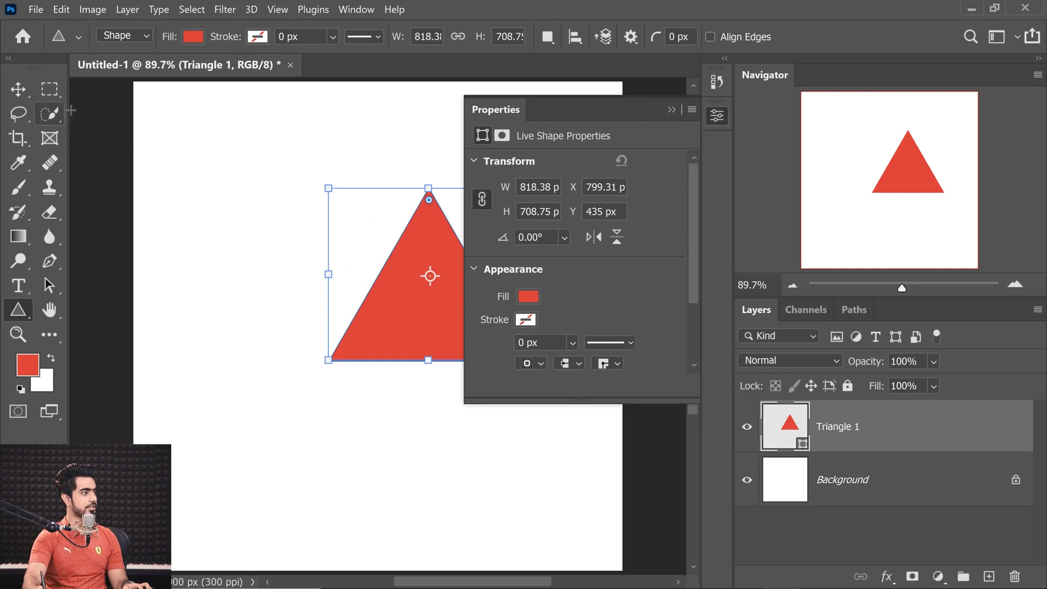
Change the Triangle 1 fill color to black and collapse the shape properties.
{"action": "left_click", "coordinate": [18, 89]}
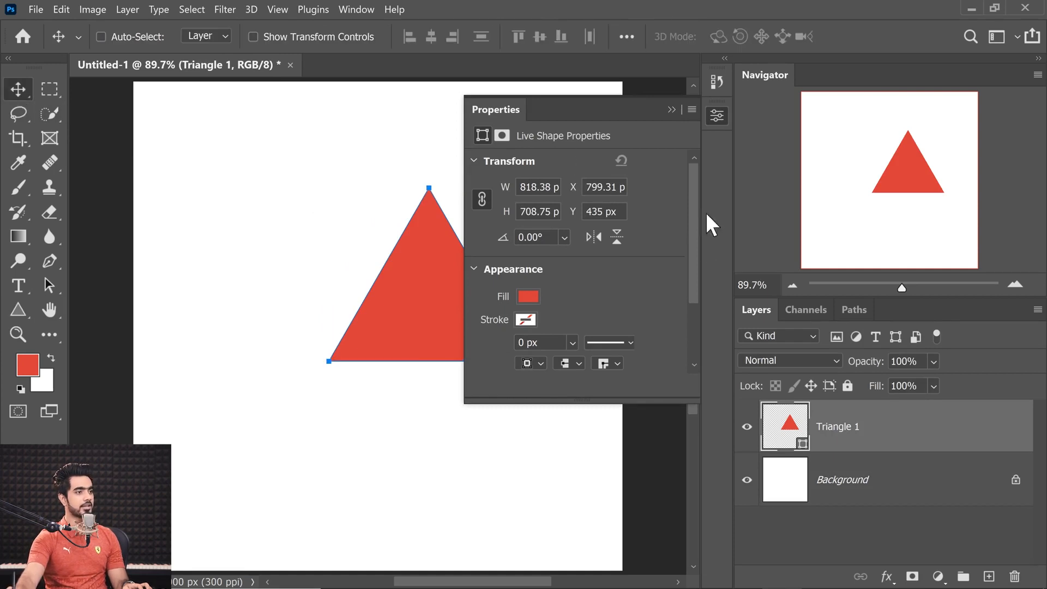
{"action": "double_click", "coordinate": [795, 436]}
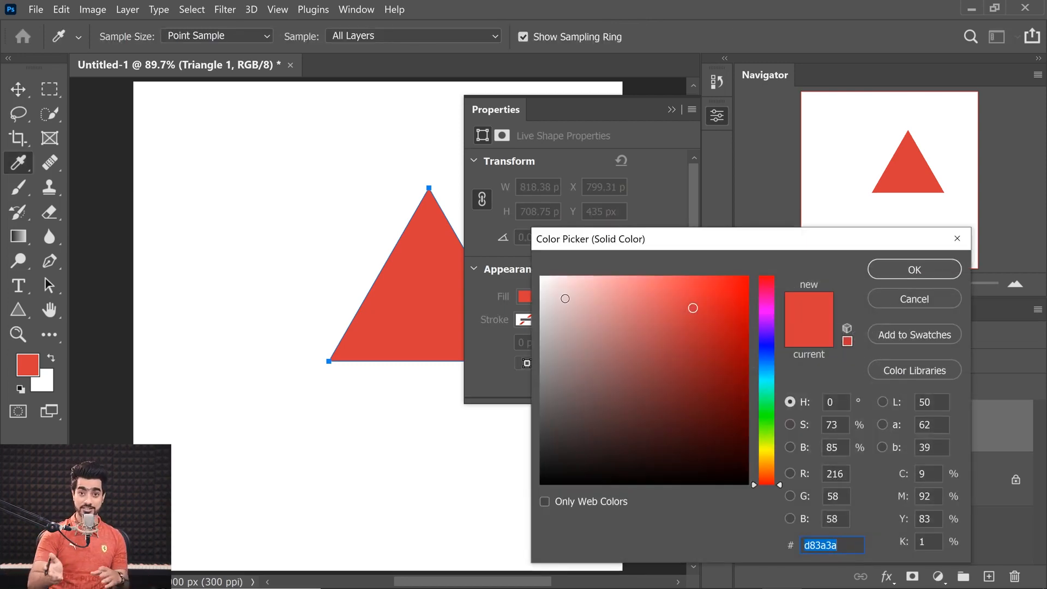
{"action": "left_click_drag", "start_coordinate": [549, 382], "coordinate": [512, 512]}
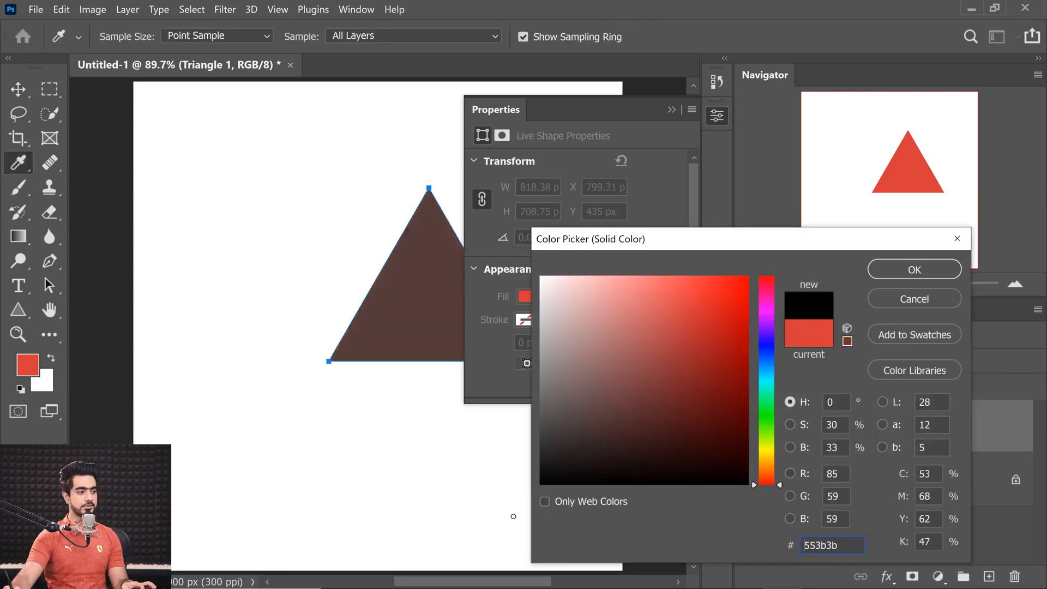
{"action": "left_click", "coordinate": [907, 275]}
{"action": "left_click", "coordinate": [671, 110]}
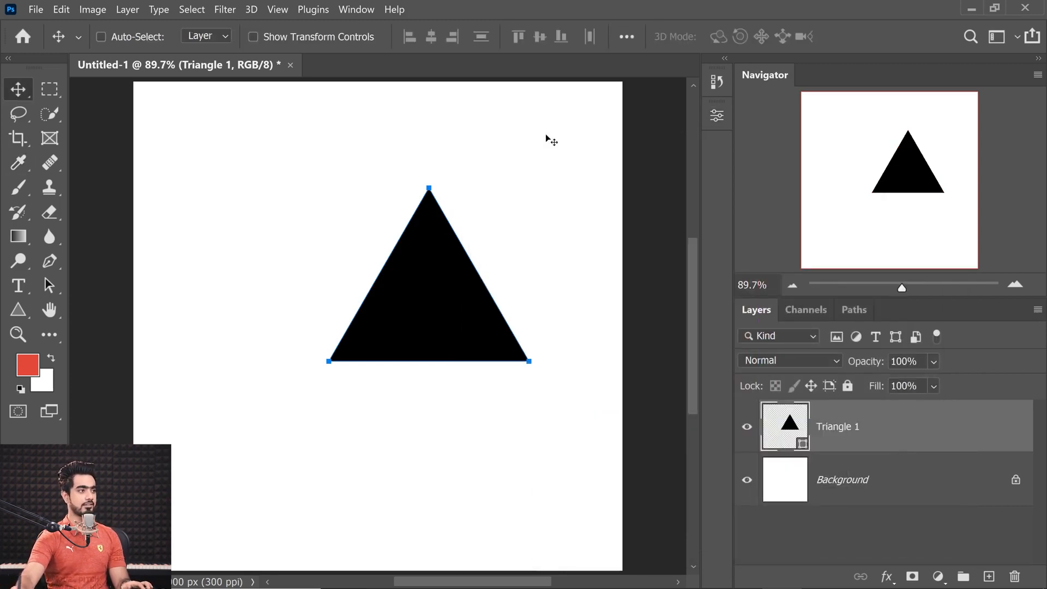
Center the black triangle horizontally and vertically on the whole canvas.
{"action": "left_click_drag", "start_coordinate": [442, 274], "coordinate": [389, 268]}
{"action": "key", "text": "ctrl+a"}
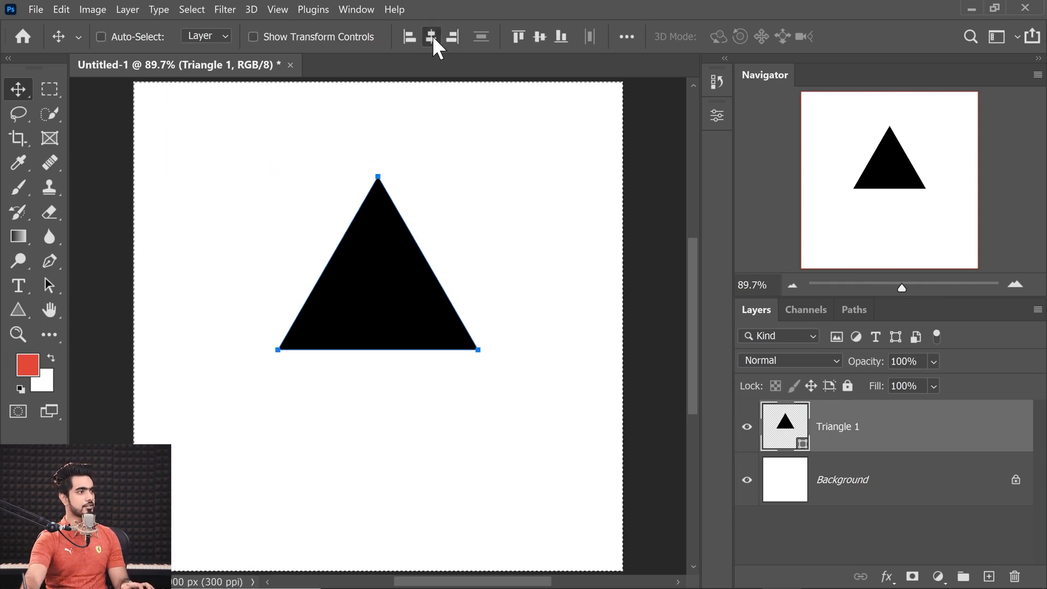
{"action": "left_click", "coordinate": [540, 39]}
{"action": "key", "text": "ctrl+d"}
Transform the triangle to about 1138 px wide and 733 px high in the canvas's upper half, and recenter it horizontally.
{"action": "key", "text": "ctrl+t"}
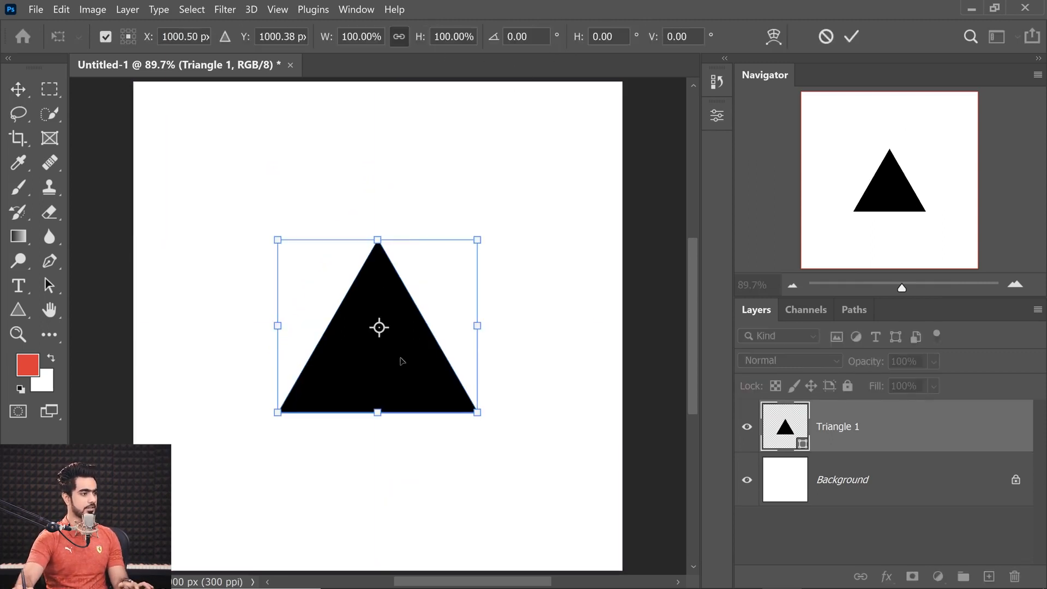
{"action": "left_click_drag", "start_coordinate": [401, 357], "coordinate": [399, 282]}
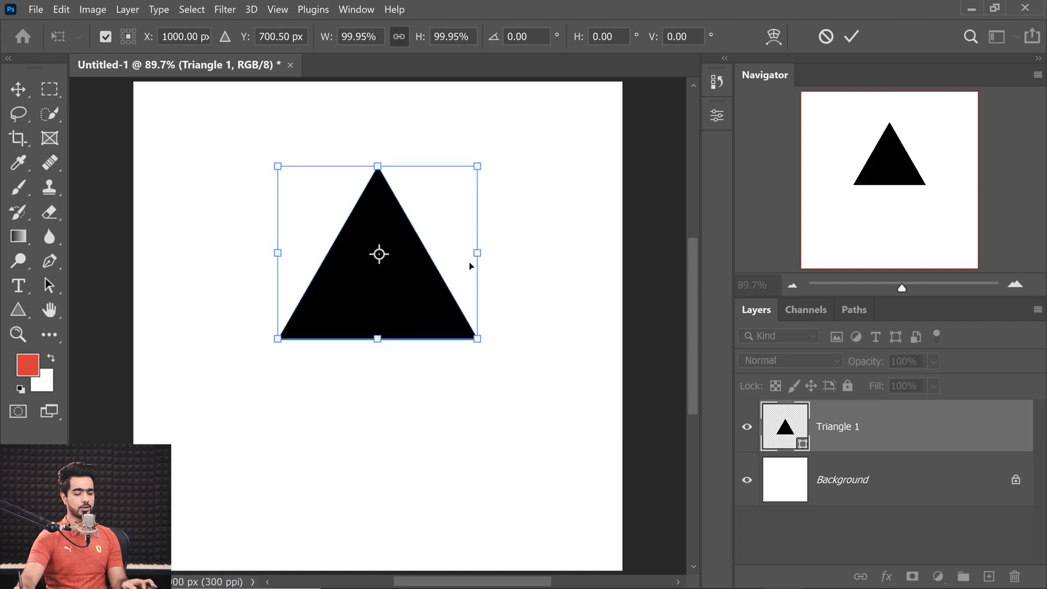
{"action": "left_click_drag", "start_coordinate": [478, 257], "coordinate": [520, 268]}
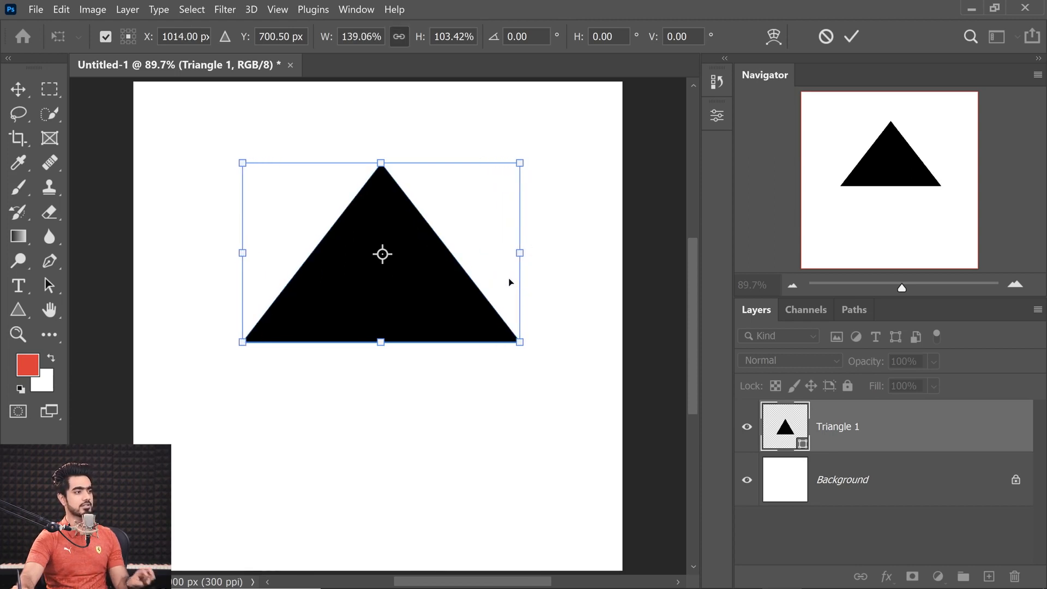
{"action": "left_click", "coordinate": [15, 95]}
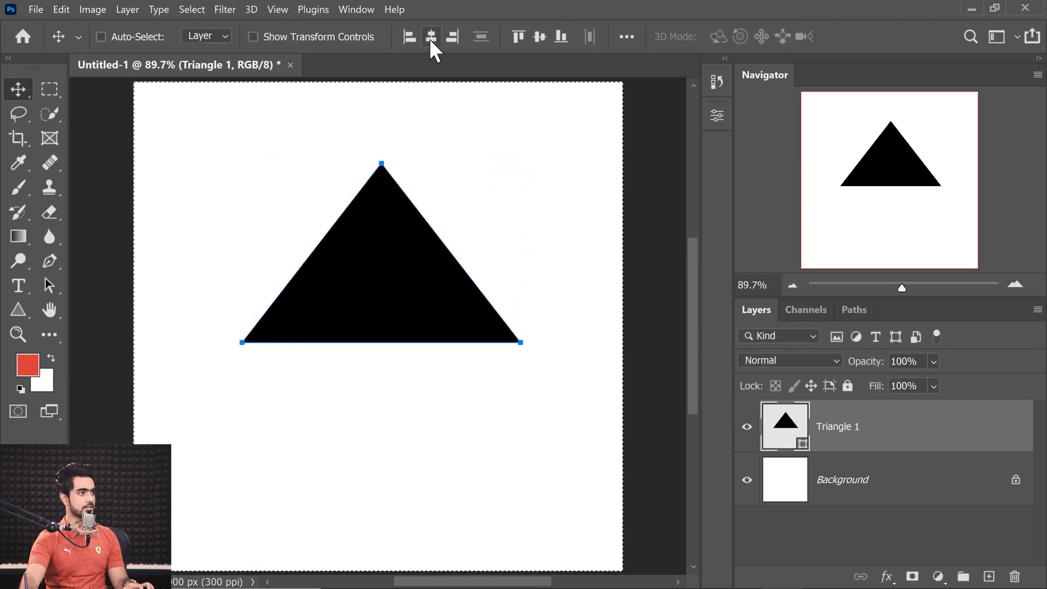
{"action": "key", "text": "ctrl+t"}
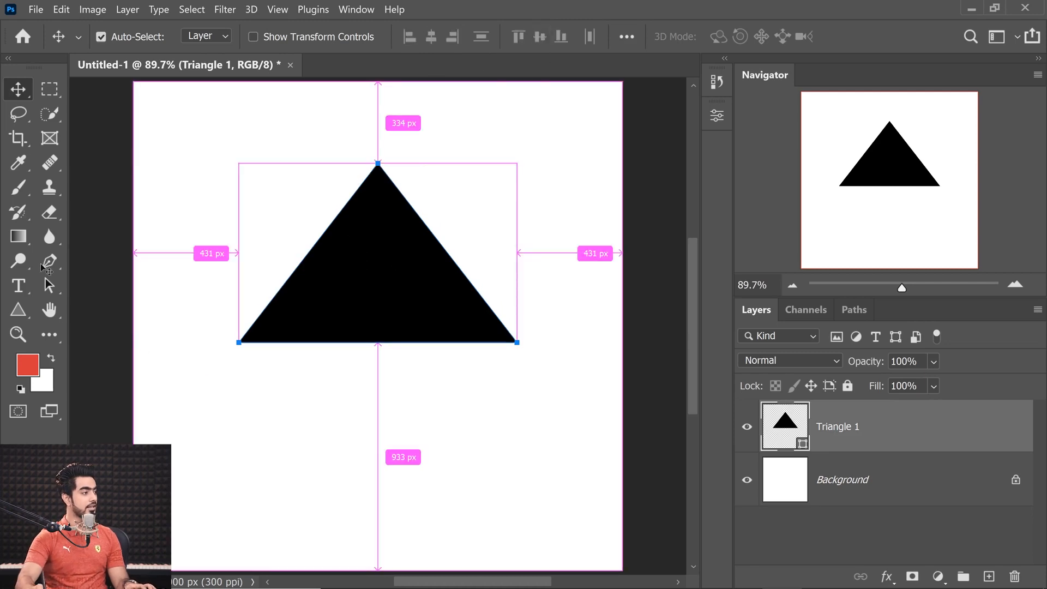
Draw a black rectangle about 723 px wide and 734 px high overlapping the triangle's base and extending below it.
{"action": "left_click", "coordinate": [17, 312]}
{"action": "right_click", "coordinate": [18, 312]}
{"action": "left_click", "coordinate": [77, 308]}
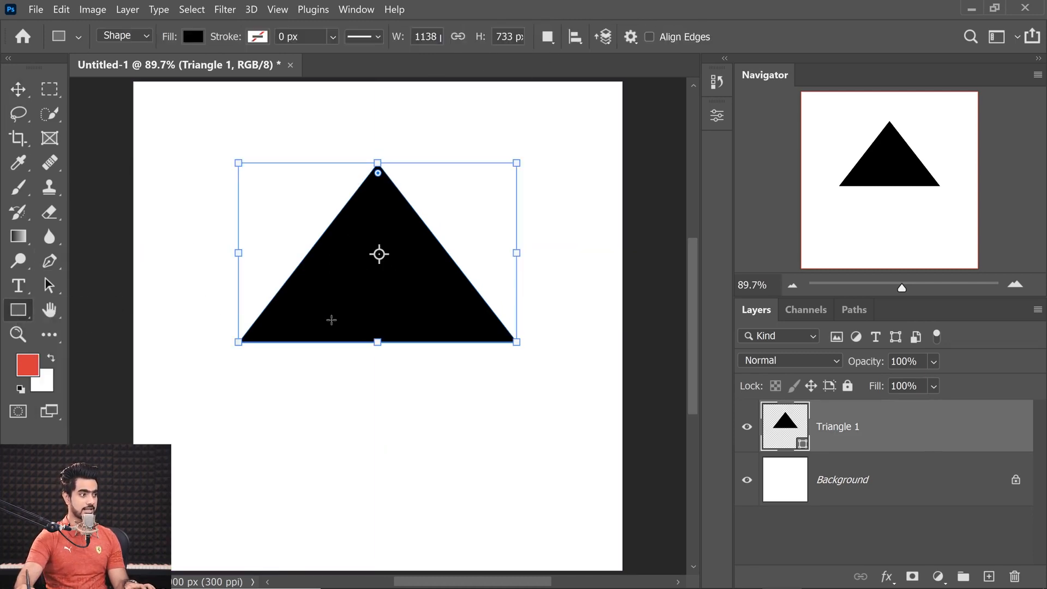
{"action": "left_click_drag", "start_coordinate": [315, 311], "coordinate": [492, 490]}
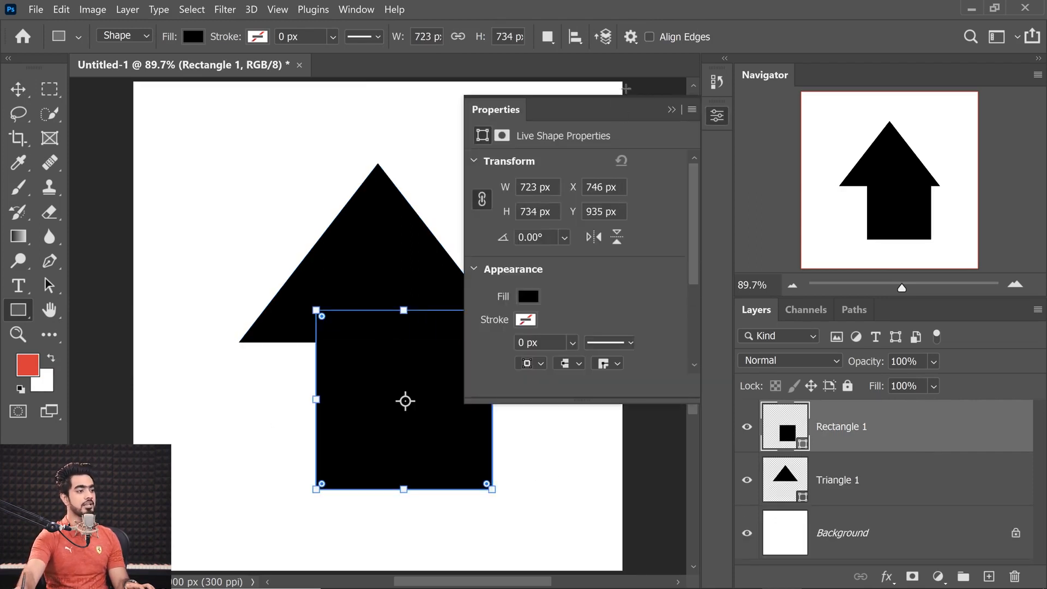
{"action": "left_click", "coordinate": [672, 110]}
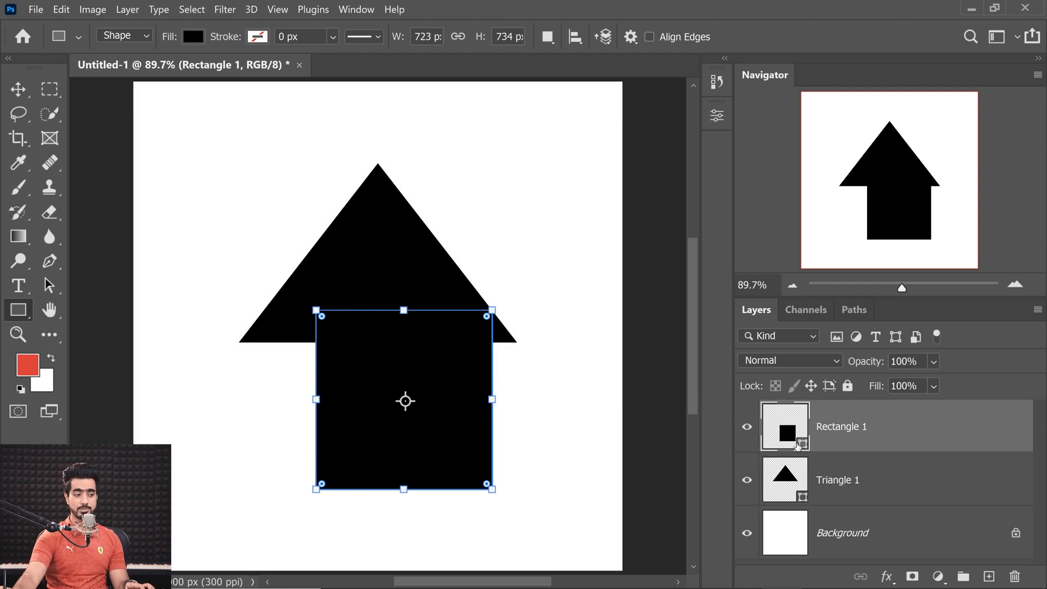
{"action": "left_click", "coordinate": [547, 36]}
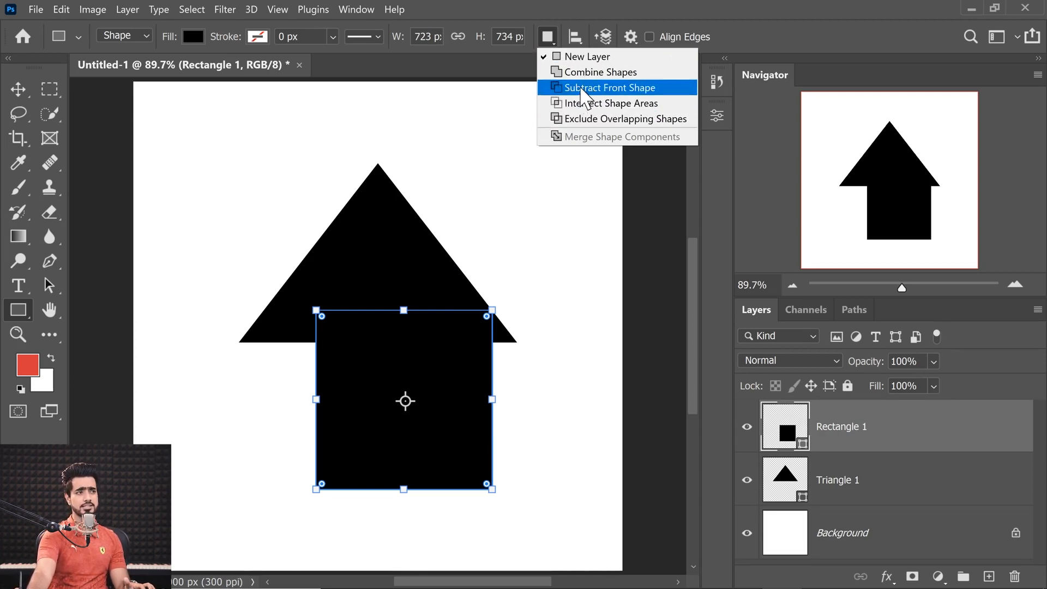
{"action": "left_click", "coordinate": [571, 10]}
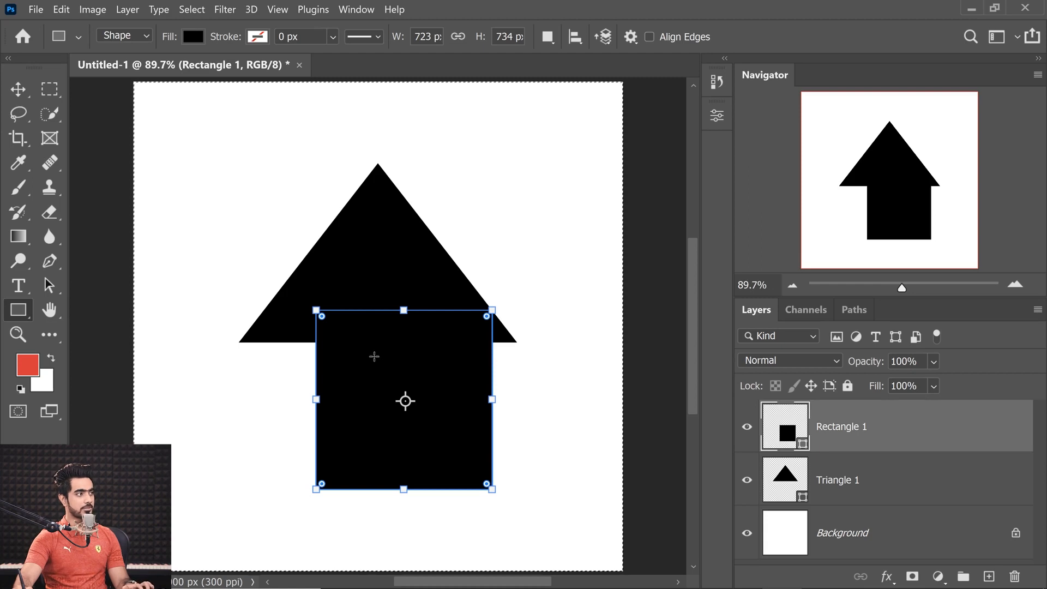
Center the black rectangle horizontally on the whole canvas and shorten it from its bottom edge to about 87.5% height, clearing the selection.
{"action": "left_click", "coordinate": [18, 94]}
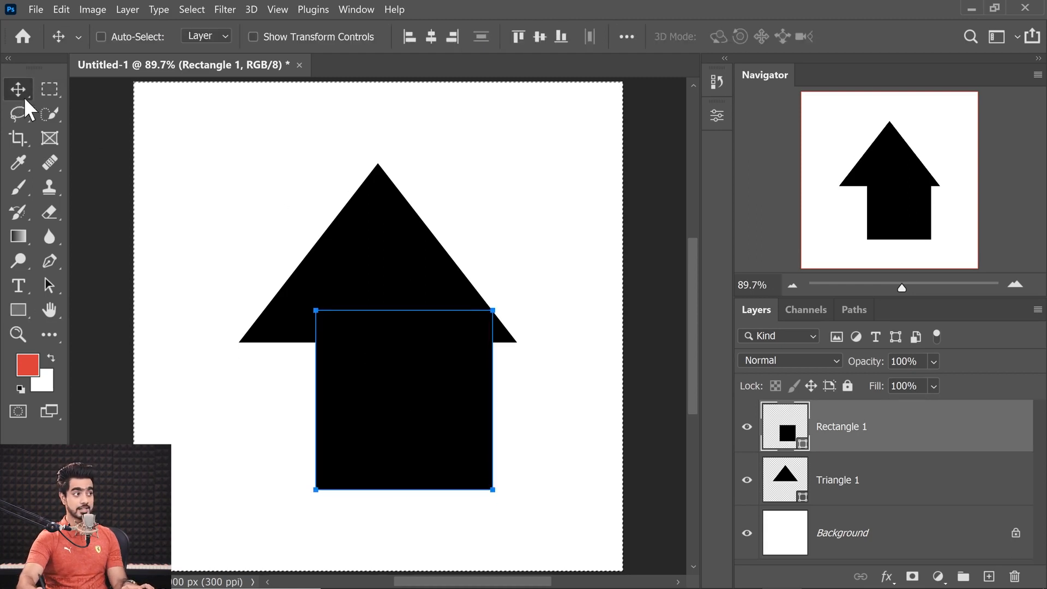
{"action": "left_click", "coordinate": [430, 37]}
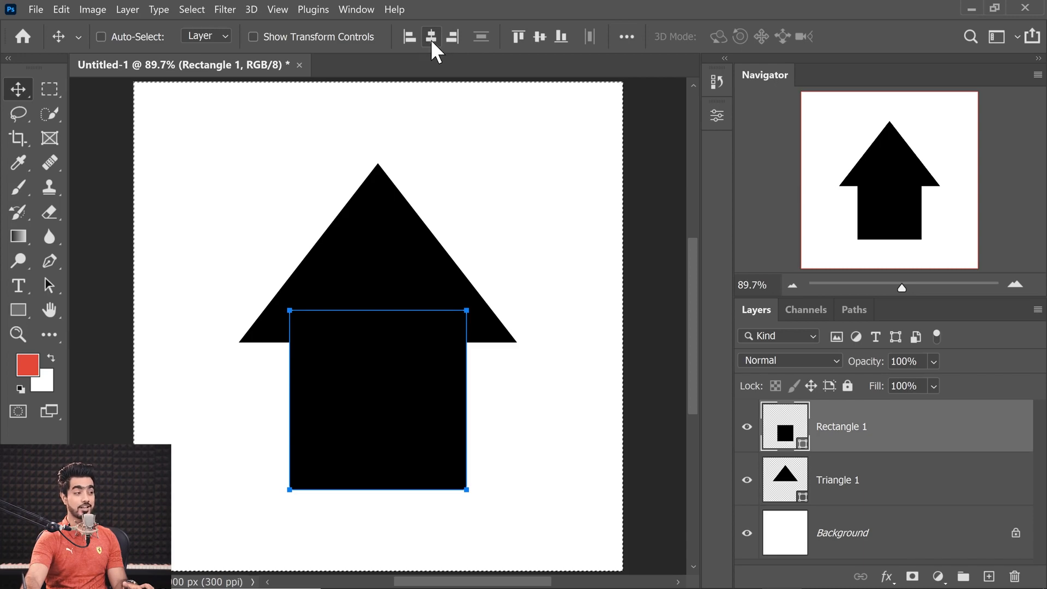
{"action": "key", "text": "ctrl+t"}
{"action": "left_click_drag", "start_coordinate": [377, 490], "coordinate": [379, 467]}
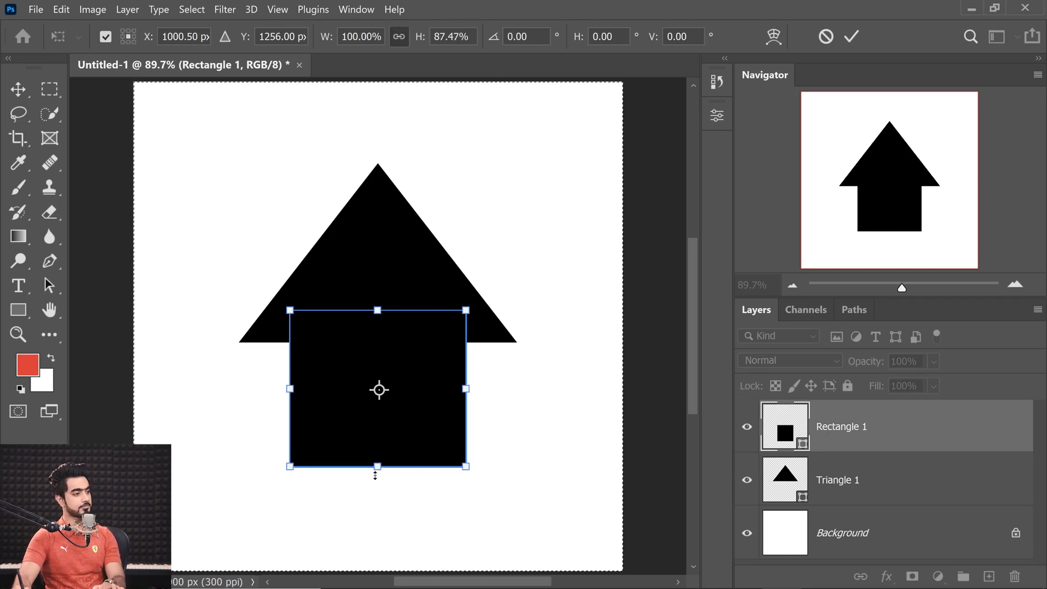
{"action": "key", "text": "Return"}
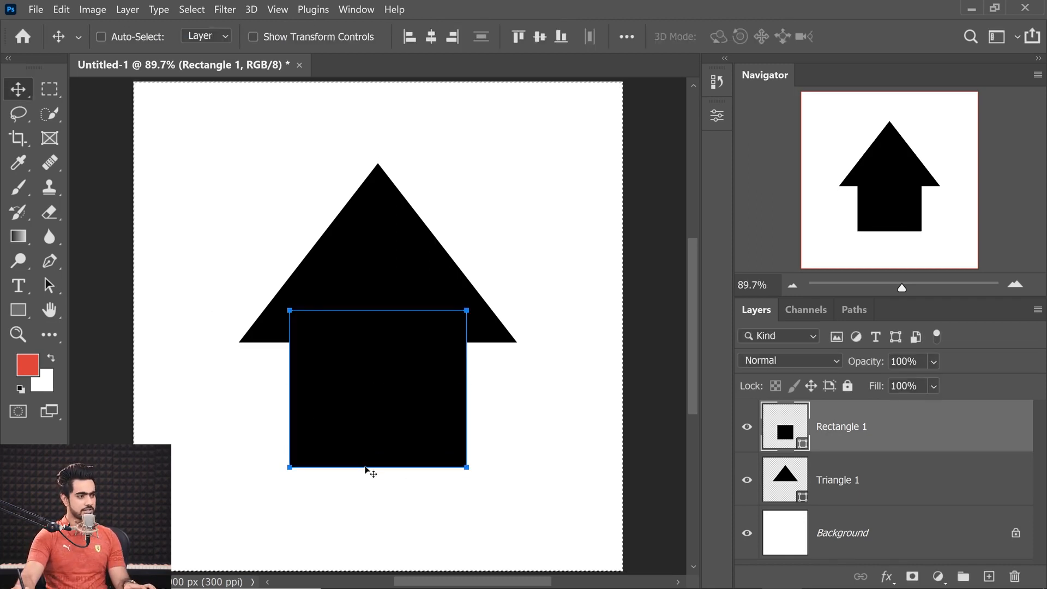
{"action": "key", "text": "ctrl"}
{"action": "key", "text": "ctrl+d"}
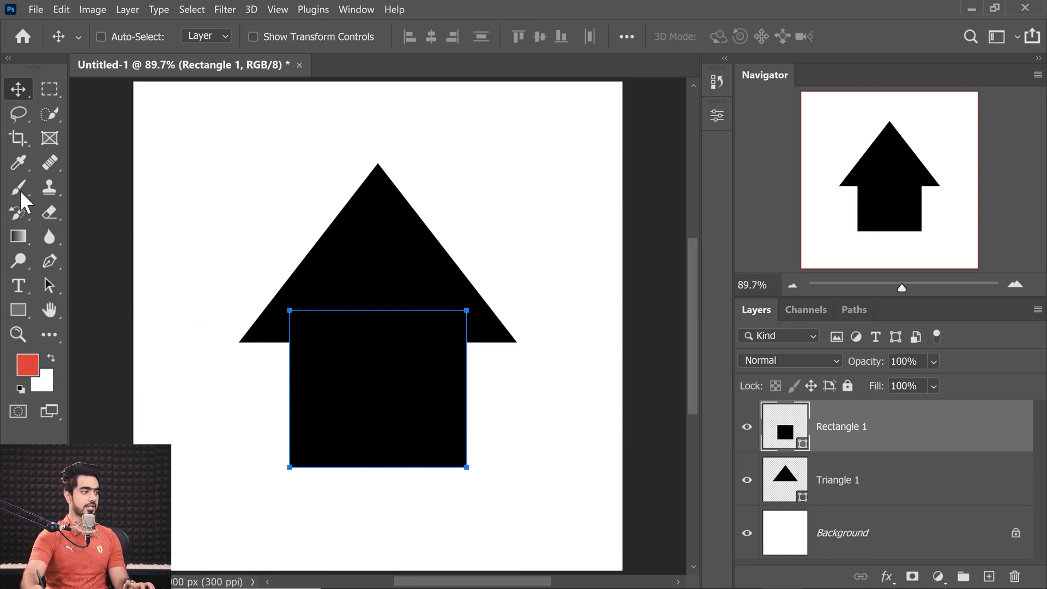
Draw a narrow black rectangle about 192 px wide and 551 px high overlapping the house body's bottom edge, and fully round its corners.
{"action": "left_click", "coordinate": [19, 312]}
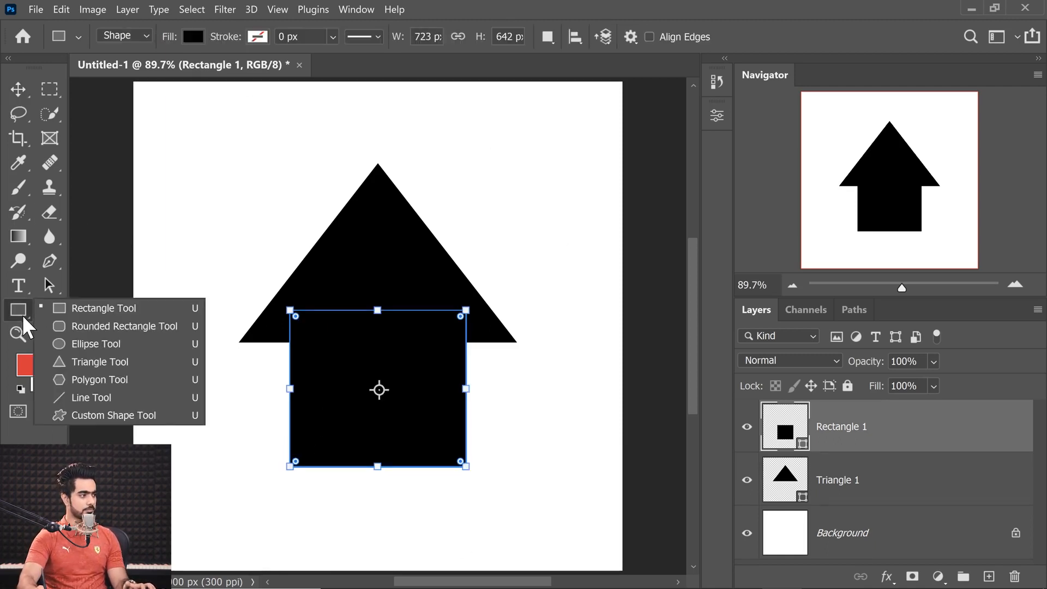
{"action": "left_click", "coordinate": [55, 308]}
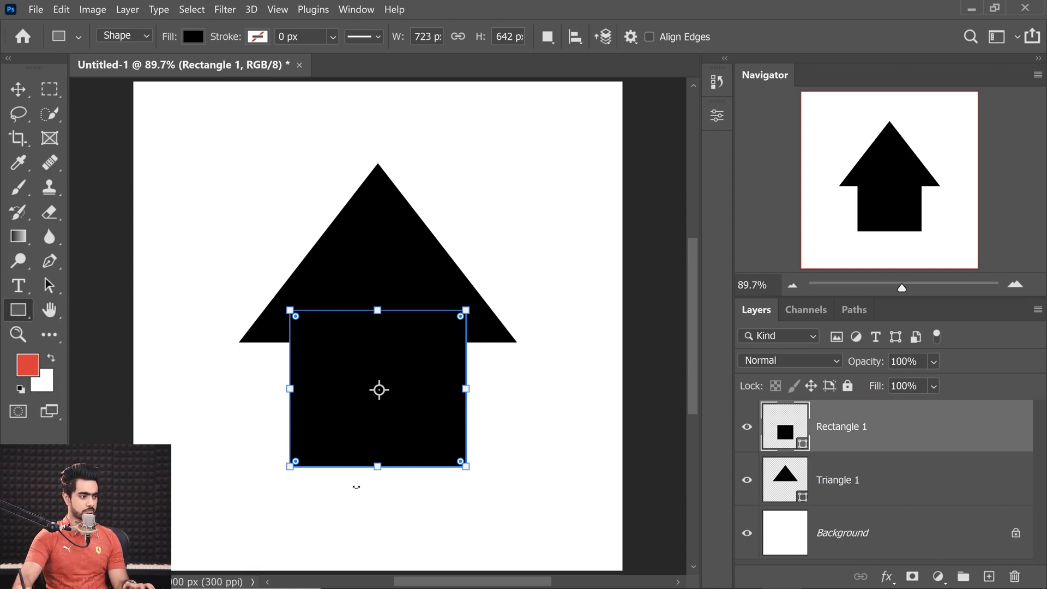
{"action": "left_click_drag", "start_coordinate": [358, 499], "coordinate": [422, 382]}
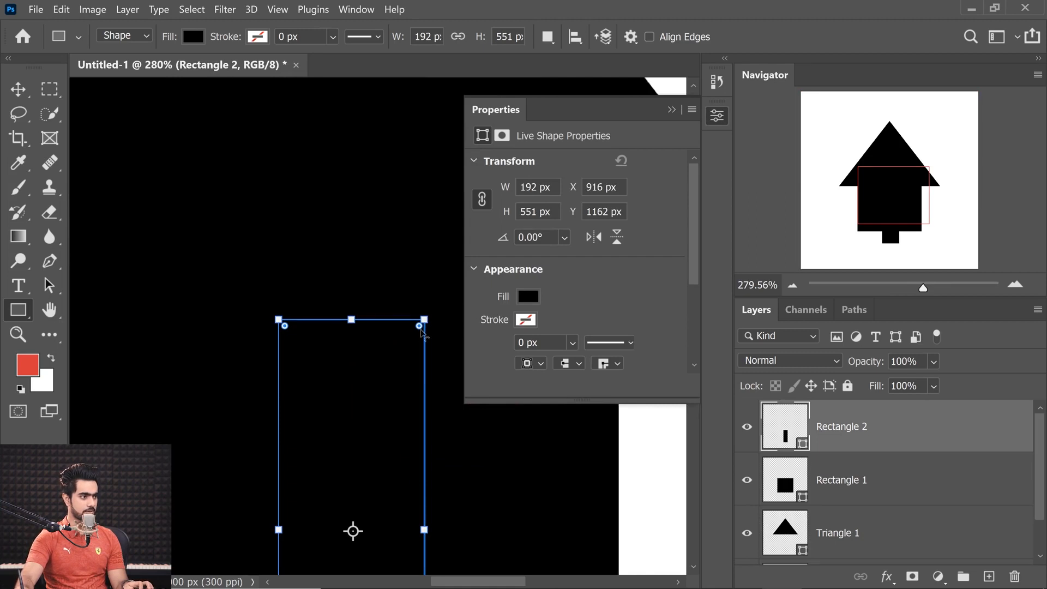
{"action": "left_click_drag", "start_coordinate": [421, 329], "coordinate": [298, 403]}
Center the rounded door shape horizontally on the canvas and move it slightly down to Y 1194 px.
{"action": "left_click", "coordinate": [20, 91]}
{"action": "key", "text": "ctrl+0"}
{"action": "left_click_drag", "start_coordinate": [360, 462], "coordinate": [354, 461]}
{"action": "key", "text": "ctrl+a"}
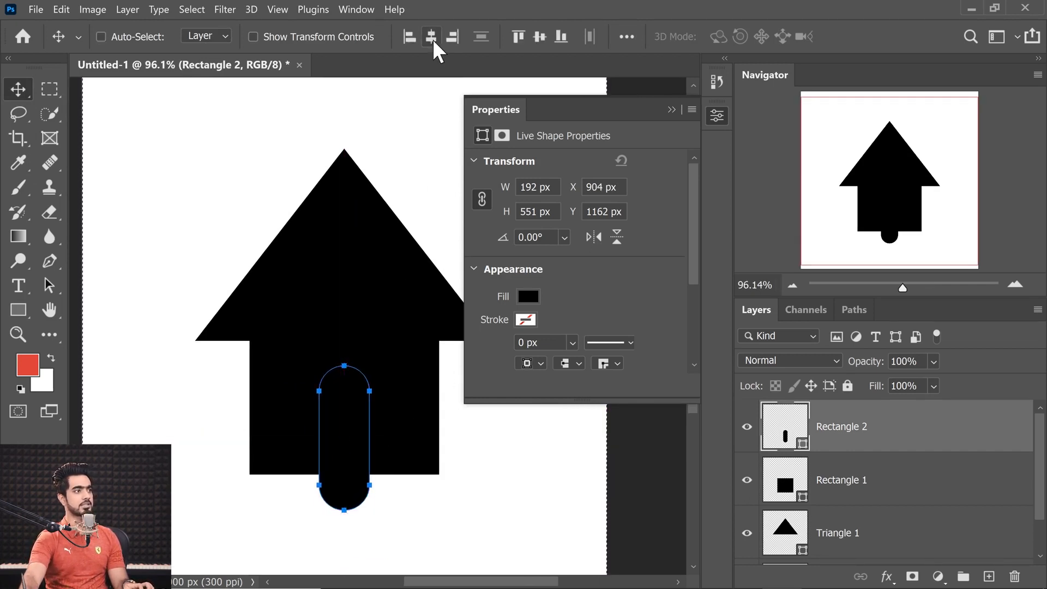
{"action": "key", "text": "ctrl+d"}
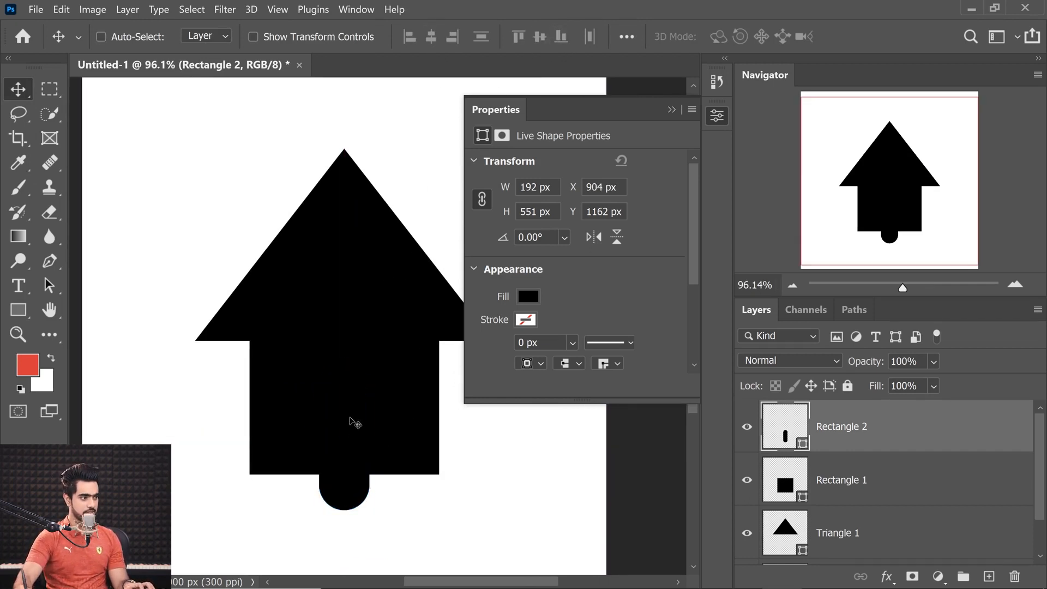
{"action": "left_click_drag", "start_coordinate": [351, 421], "coordinate": [351, 430]}
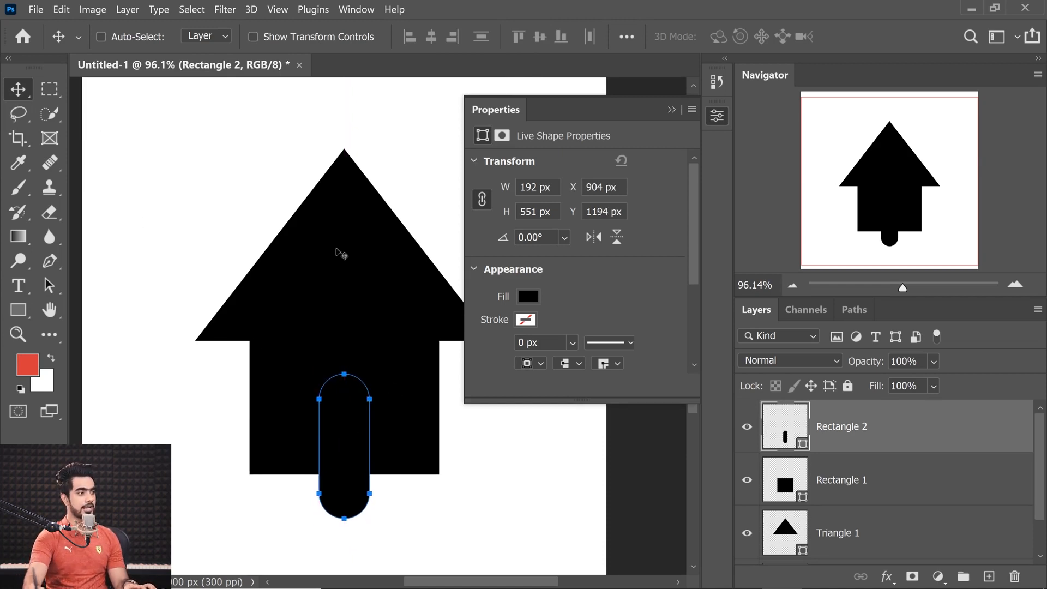
{"action": "key", "text": "Return"}
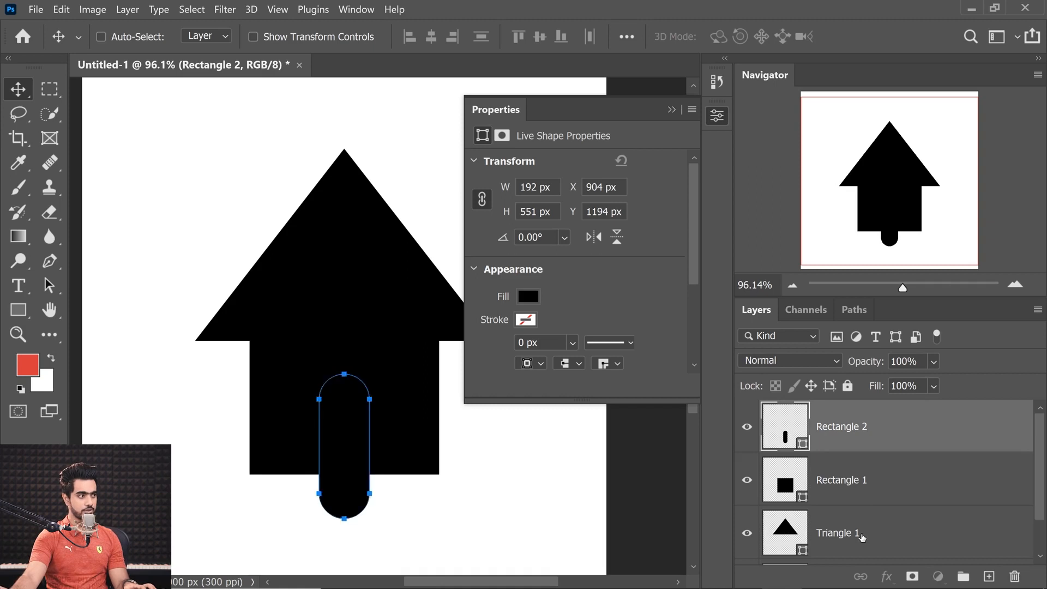
Merge the Rectangle 2, Rectangle 1 and Triangle 1 layers into one shape layer and hide its path outlines.
{"action": "left_click", "coordinate": [865, 538]}
{"action": "left_click", "coordinate": [869, 483]}
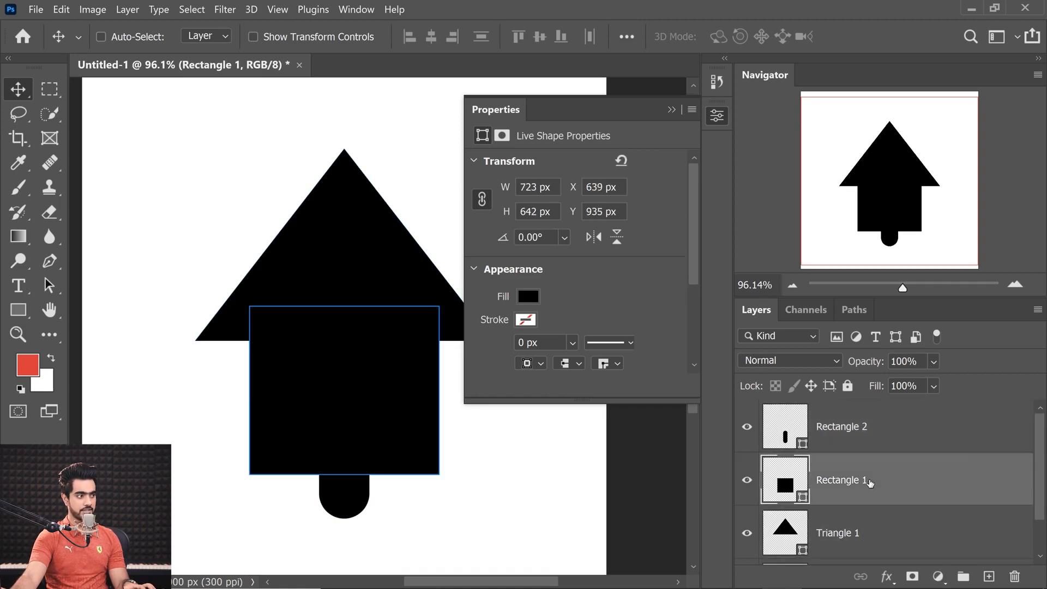
{"action": "left_click", "coordinate": [874, 429]}
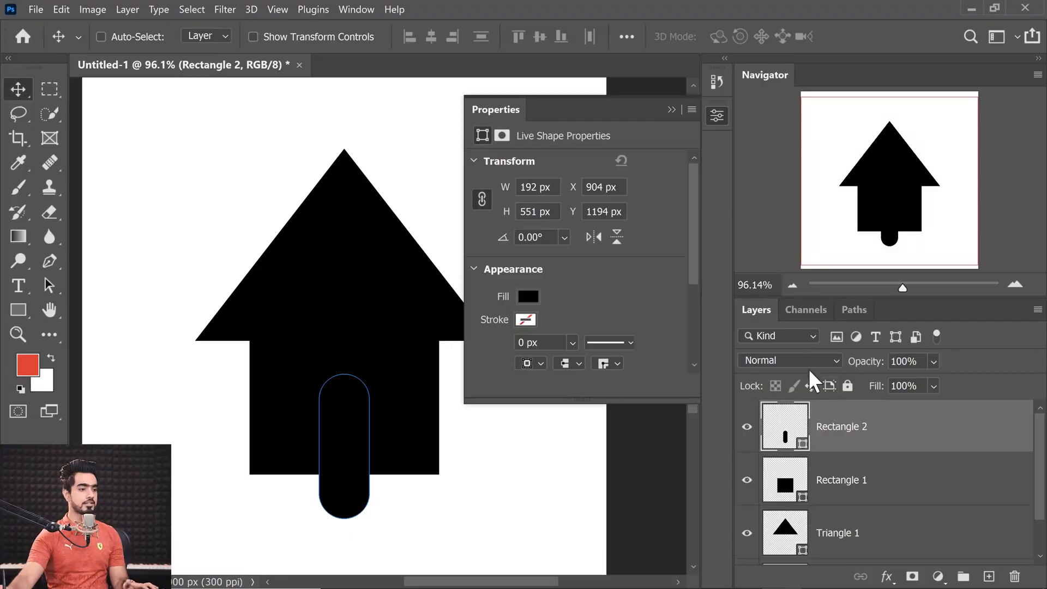
{"action": "scroll", "coordinate": [1034, 476], "scroll_direction": "down", "scroll_amount": 1}
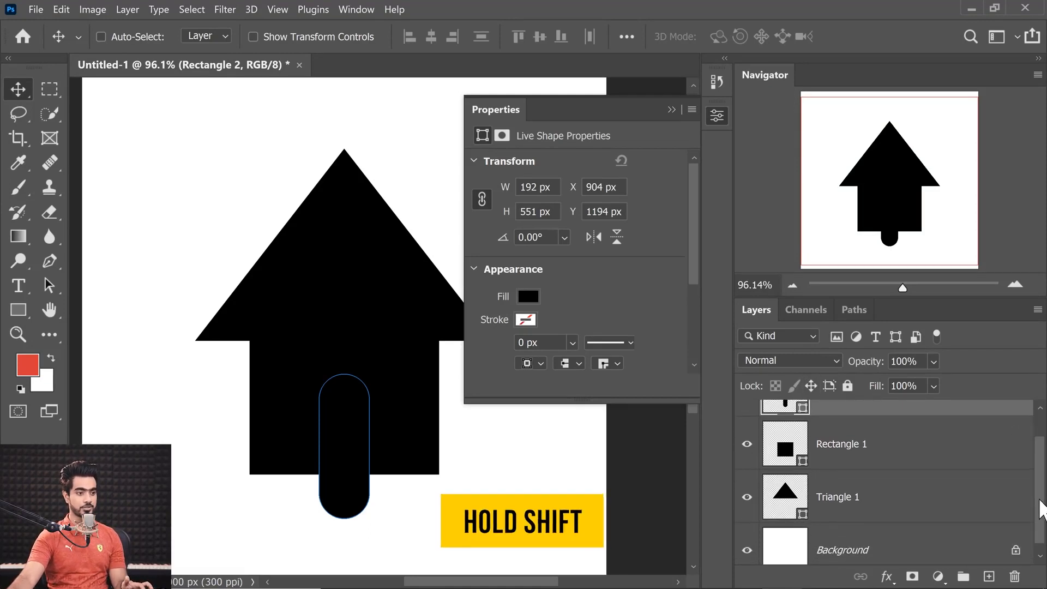
{"action": "left_click", "coordinate": [859, 495], "text": "shift"}
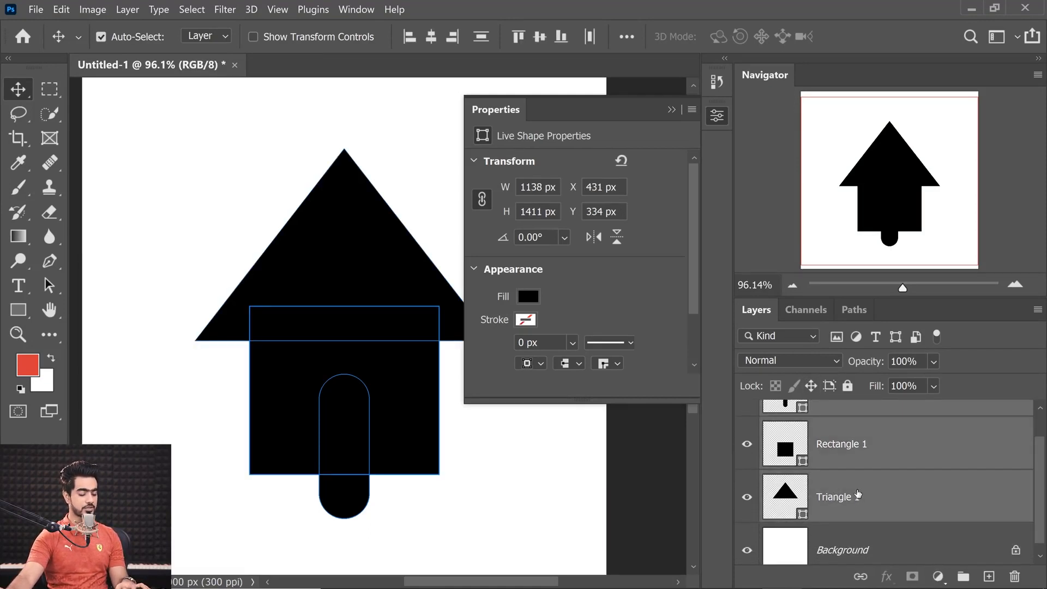
{"action": "key", "text": "ctrl+e"}
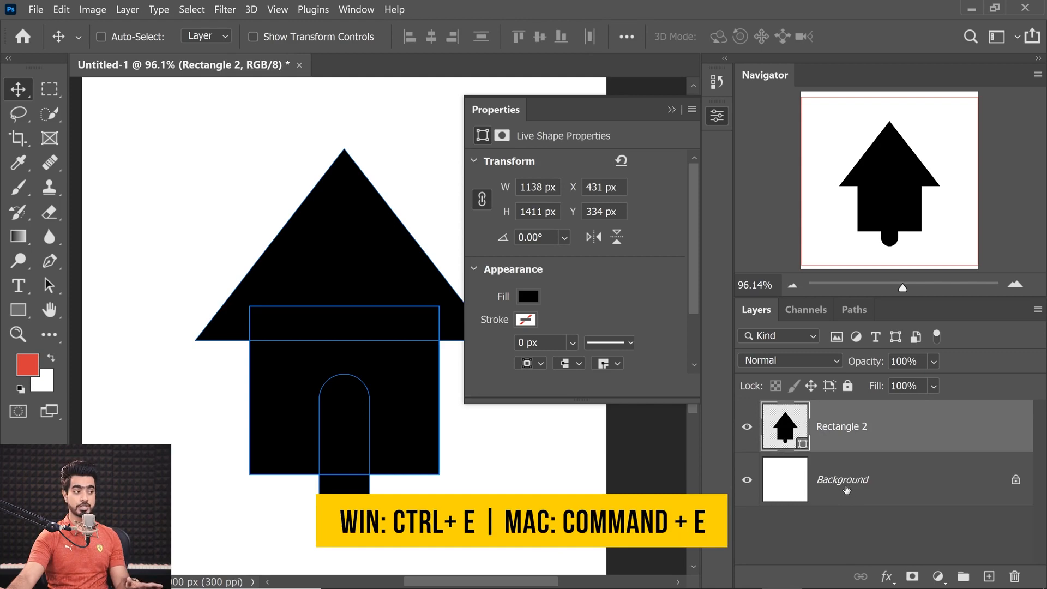
{"action": "key", "text": "ctrl+h"}
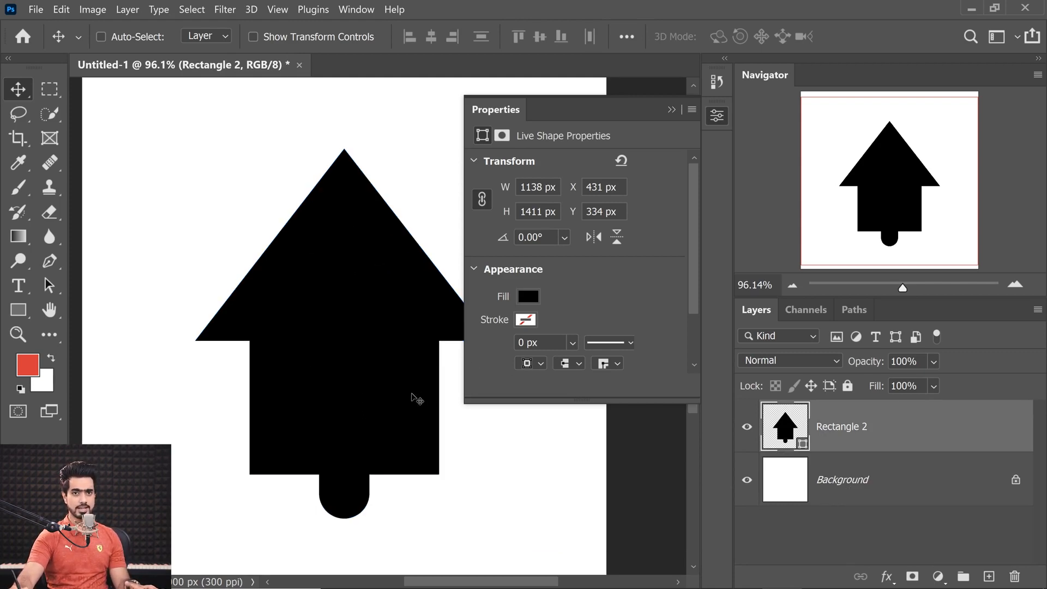
Merge the triangle roof and the rectangular body components into one regular path, leaving the rounded door separate.
{"action": "left_click", "coordinate": [19, 310]}
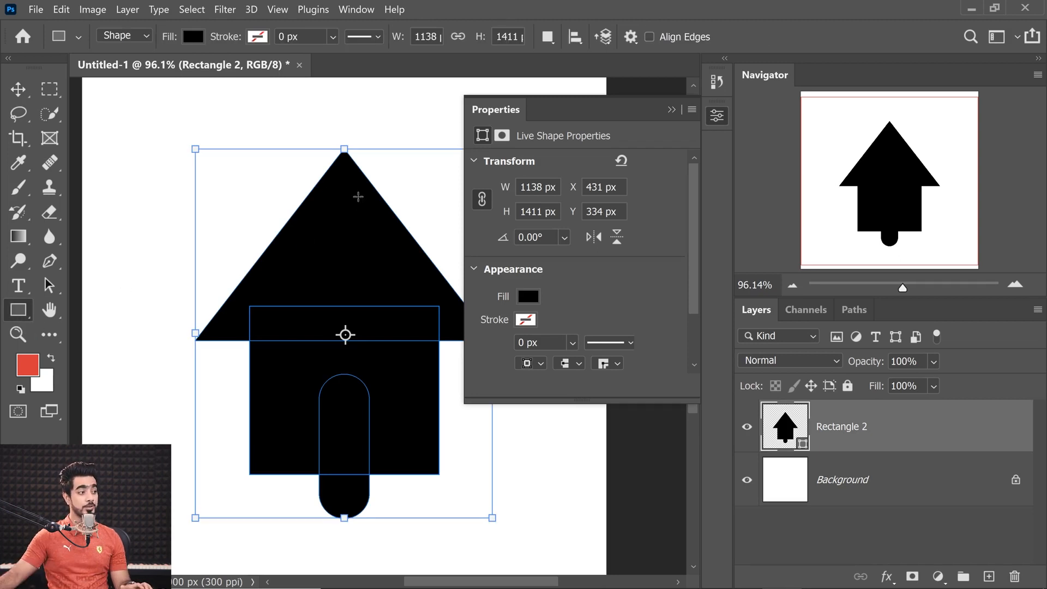
{"action": "left_click", "coordinate": [326, 250]}
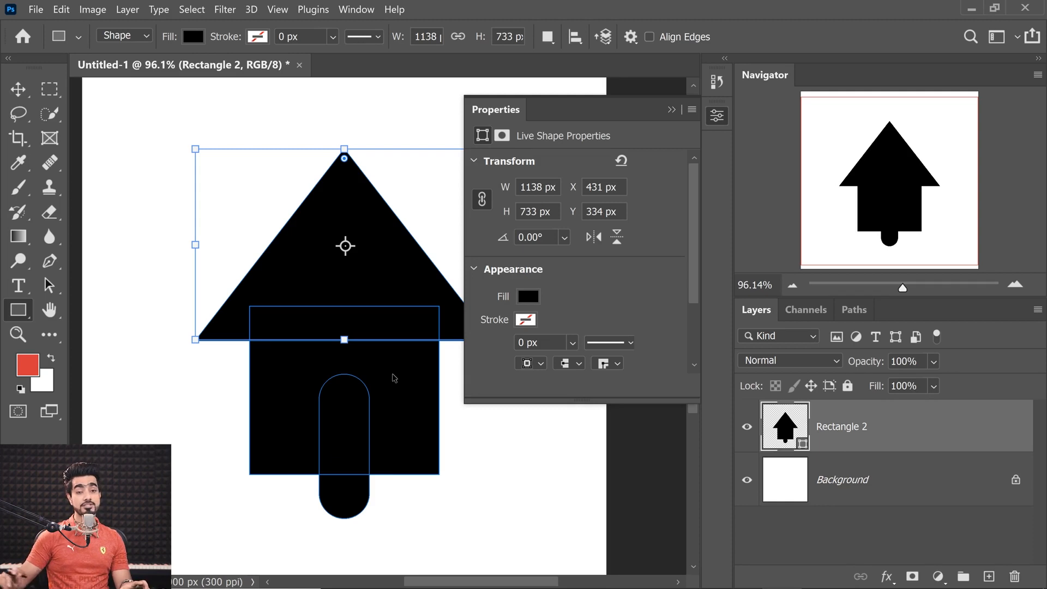
{"action": "left_click", "coordinate": [397, 376], "text": "shift"}
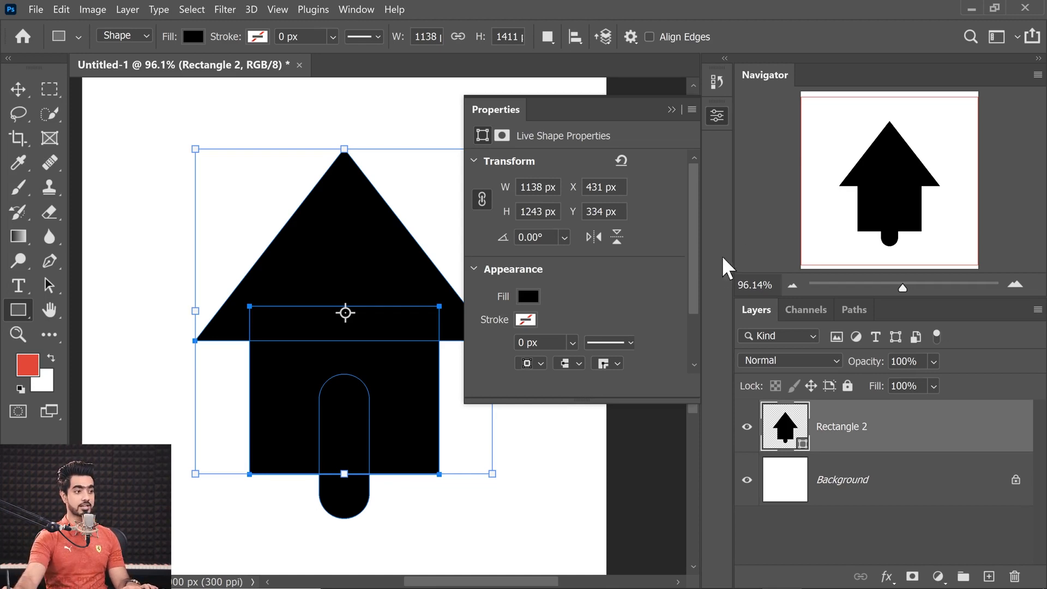
{"action": "left_click", "coordinate": [548, 36]}
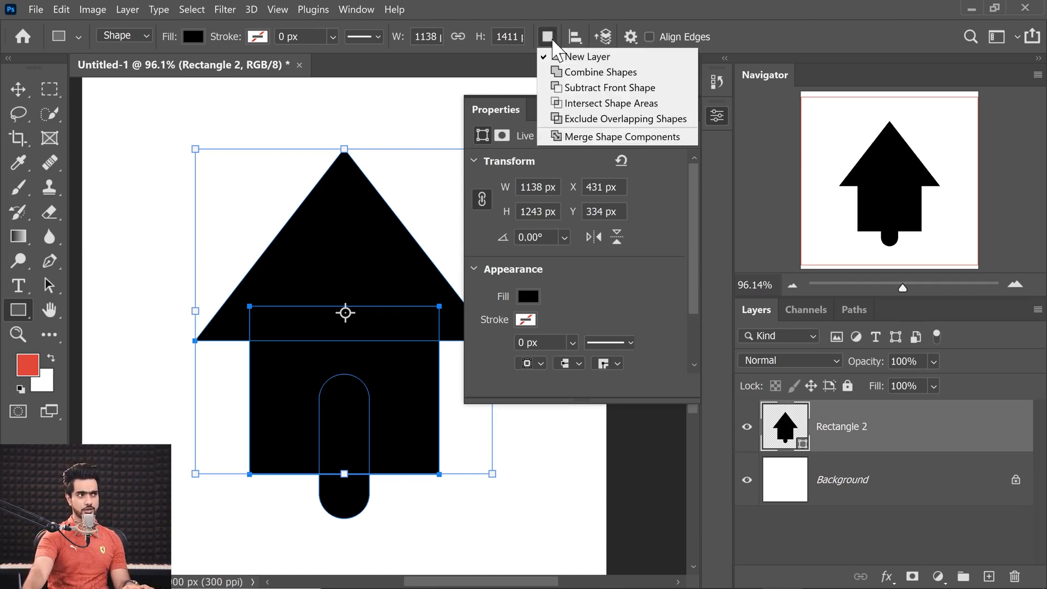
{"action": "left_click", "coordinate": [584, 137]}
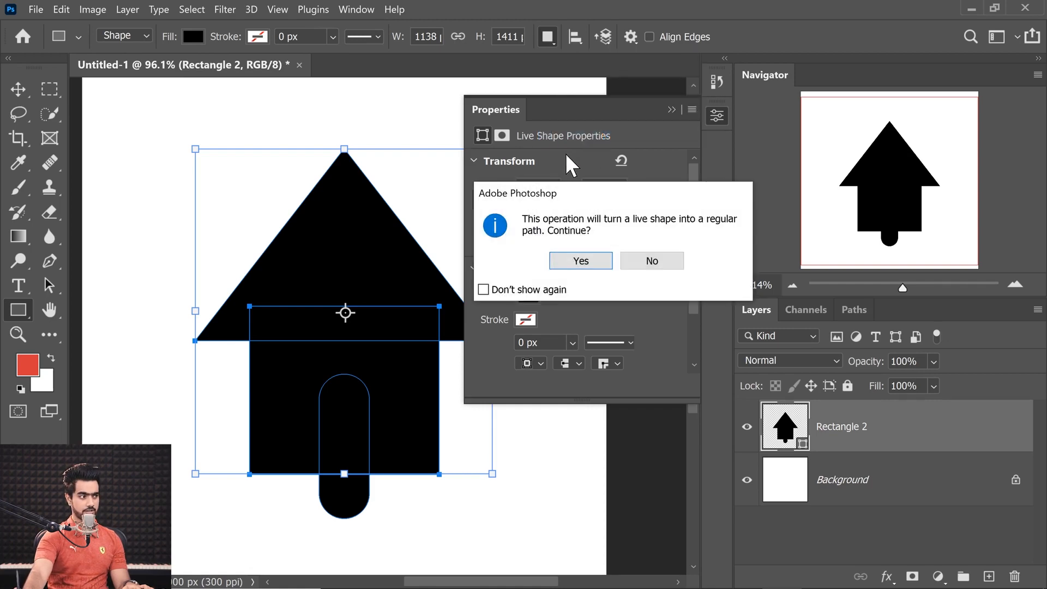
{"action": "left_click", "coordinate": [579, 267]}
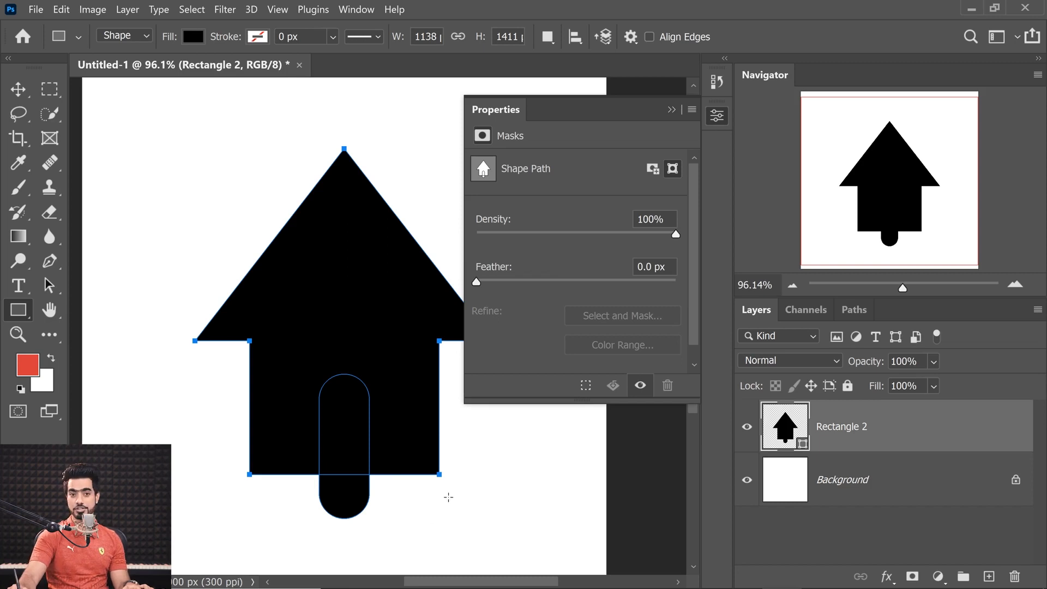
Subtract the rounded door component from the house shape to cut out a doorway.
{"action": "key", "text": "v"}
{"action": "left_click_drag", "start_coordinate": [366, 447], "coordinate": [385, 448]}
{"action": "left_click_drag", "start_coordinate": [385, 449], "coordinate": [365, 392]}
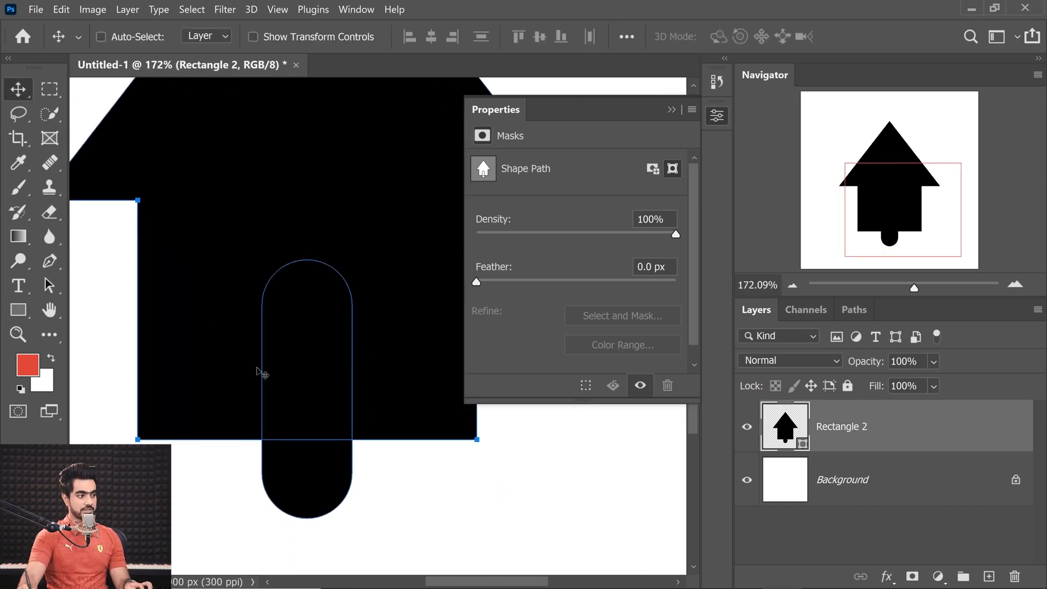
{"action": "left_click", "coordinate": [18, 310]}
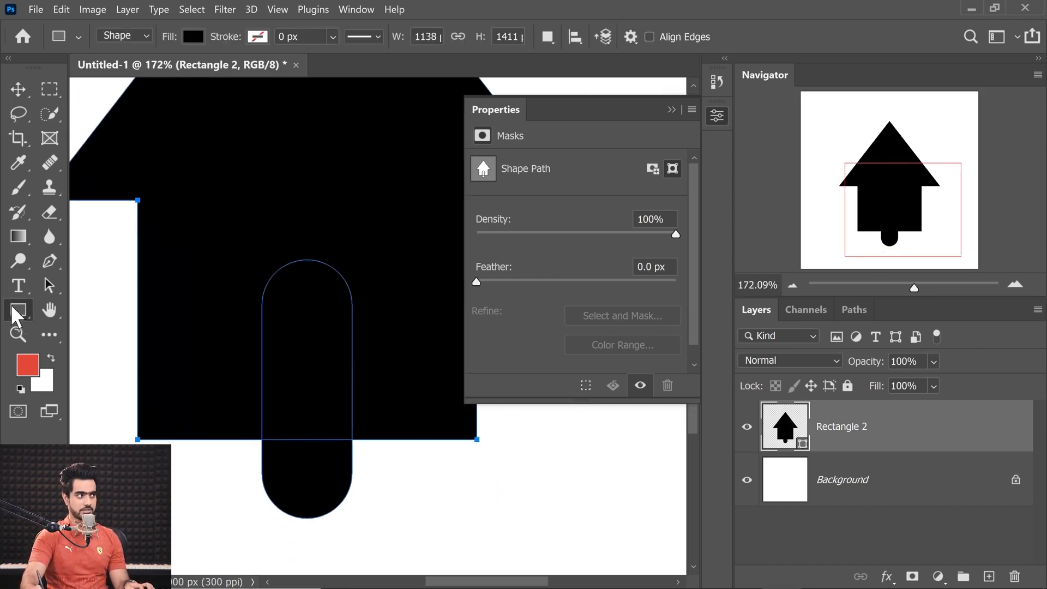
{"action": "left_click", "coordinate": [311, 485]}
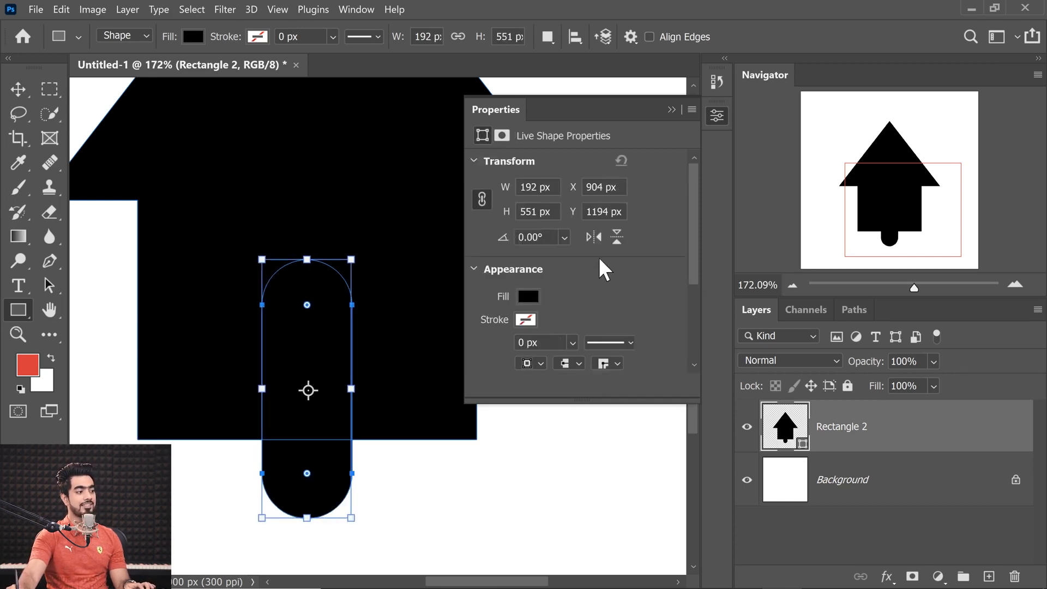
{"action": "left_click_drag", "start_coordinate": [690, 270], "coordinate": [681, 360]}
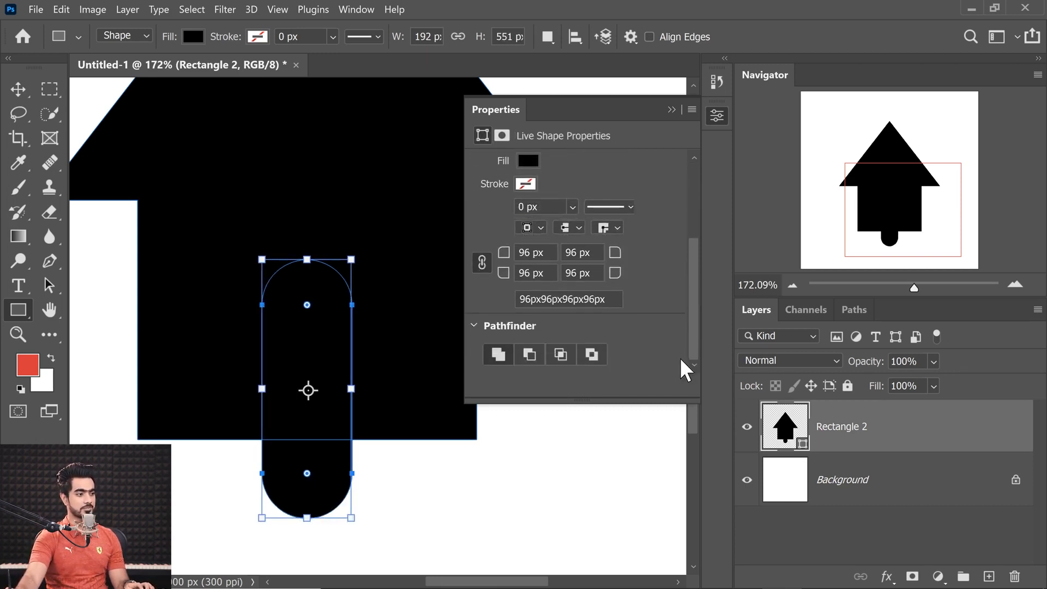
{"action": "left_click", "coordinate": [529, 354]}
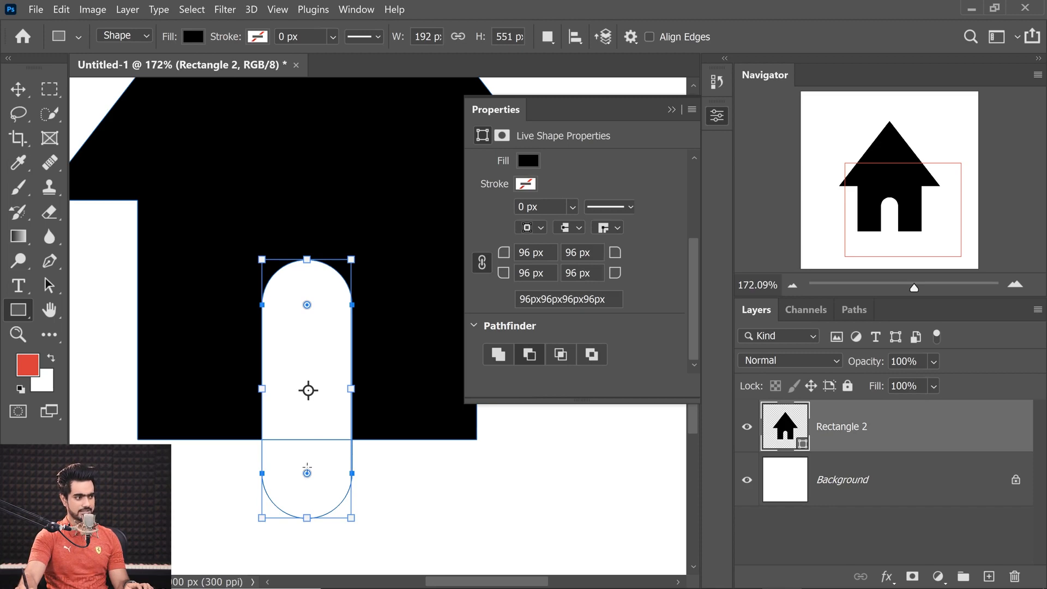
{"action": "left_click_drag", "start_coordinate": [307, 304], "coordinate": [286, 195]}
{"action": "left_click_drag", "start_coordinate": [286, 284], "coordinate": [295, 316]}
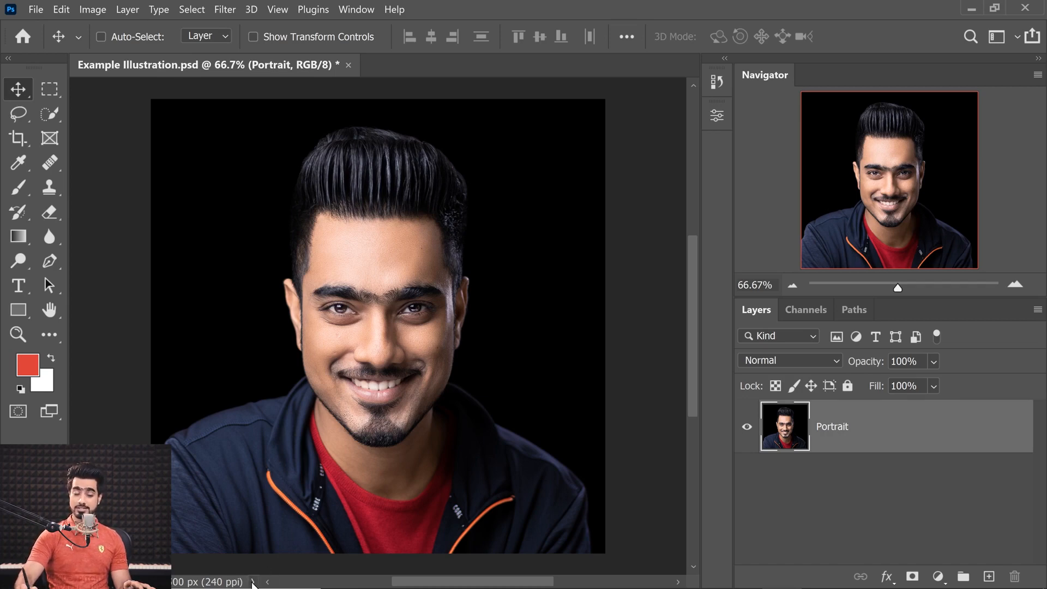
Choose Document Dimensions as the status information for the portrait document.
{"action": "left_click", "coordinate": [252, 582]}
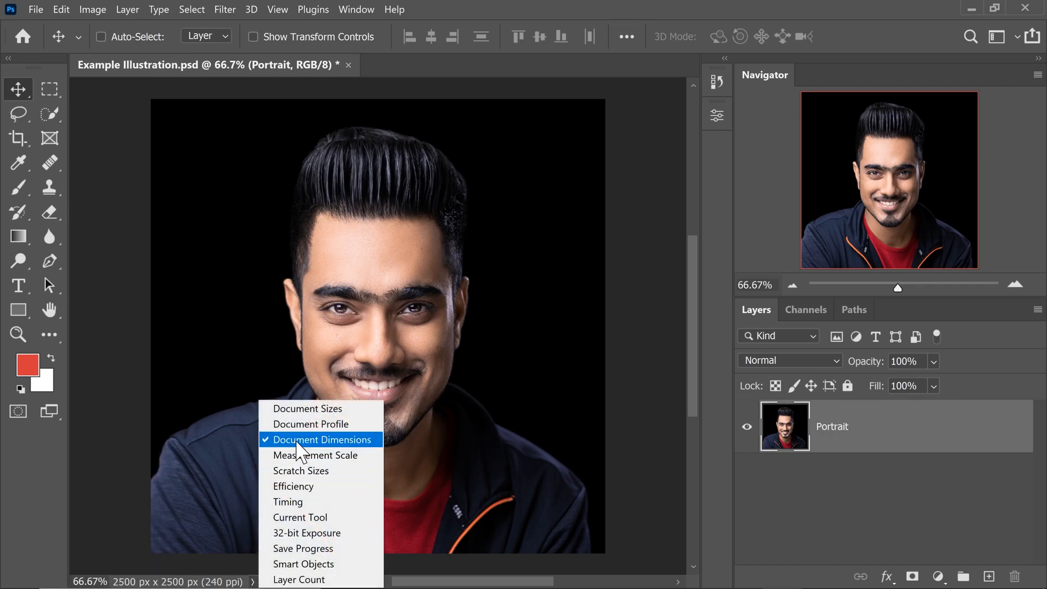
{"action": "left_click", "coordinate": [303, 441]}
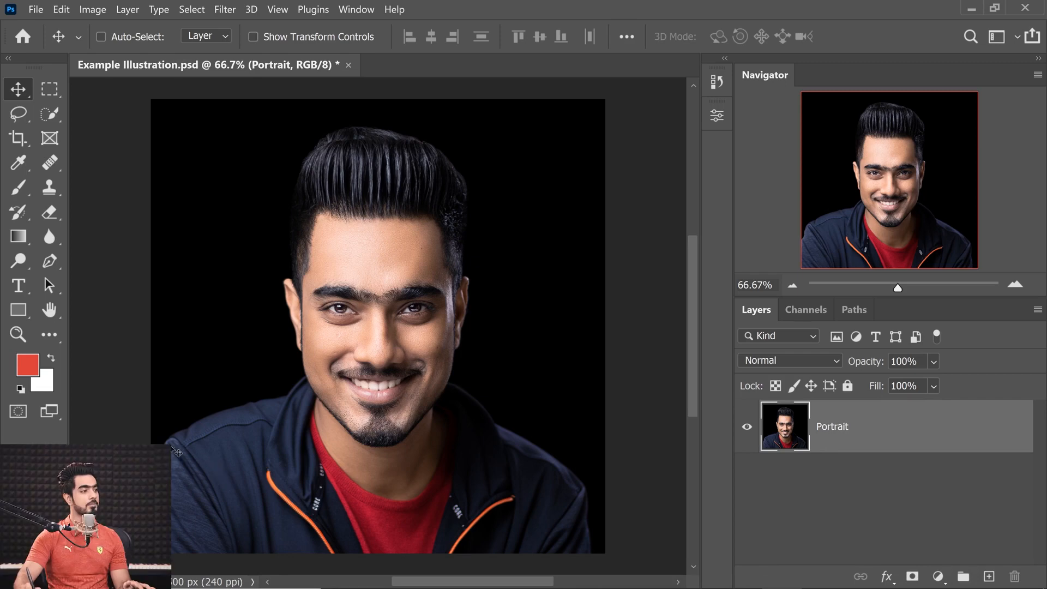
{"action": "scroll", "coordinate": [206, 301], "scroll_direction": "up", "scroll_amount": 1}
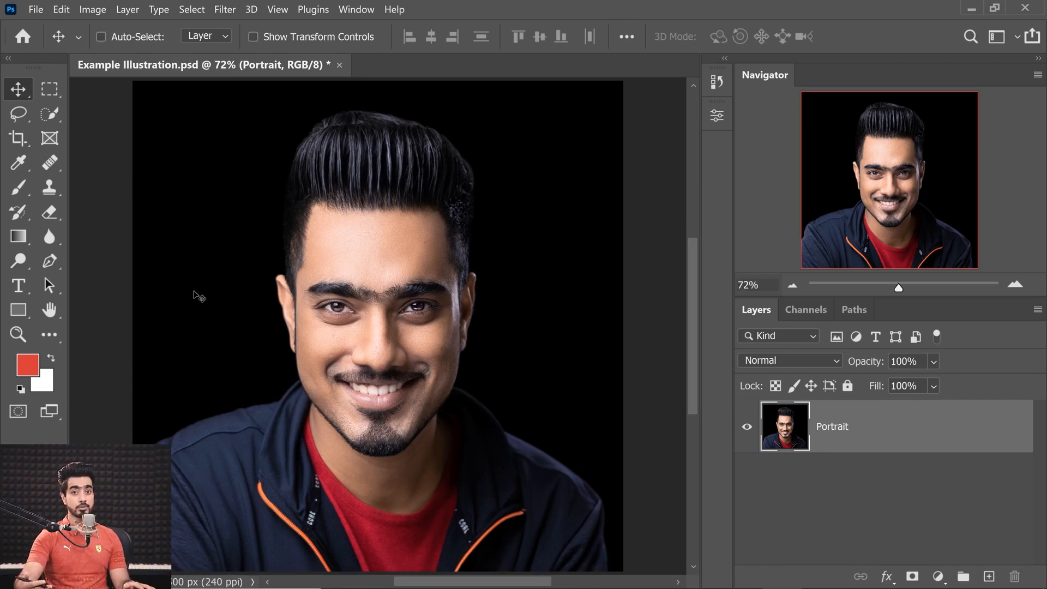
Create a 2500 × 2500 px ellipse drawn from its center over the portrait with the Ellipse tool.
{"action": "left_click", "coordinate": [21, 311]}
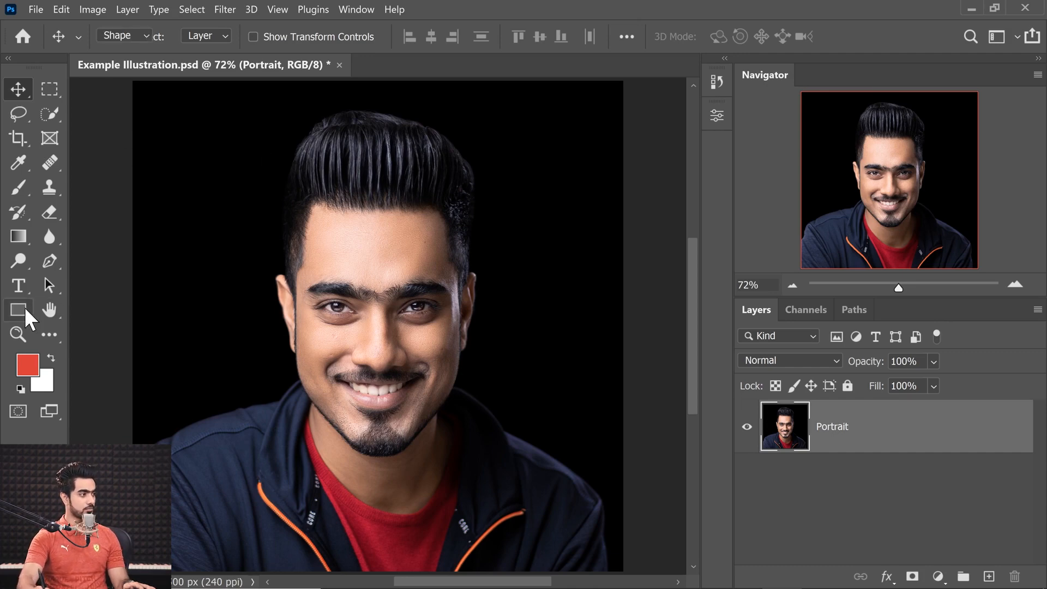
{"action": "right_click", "coordinate": [24, 314]}
{"action": "left_click", "coordinate": [95, 345]}
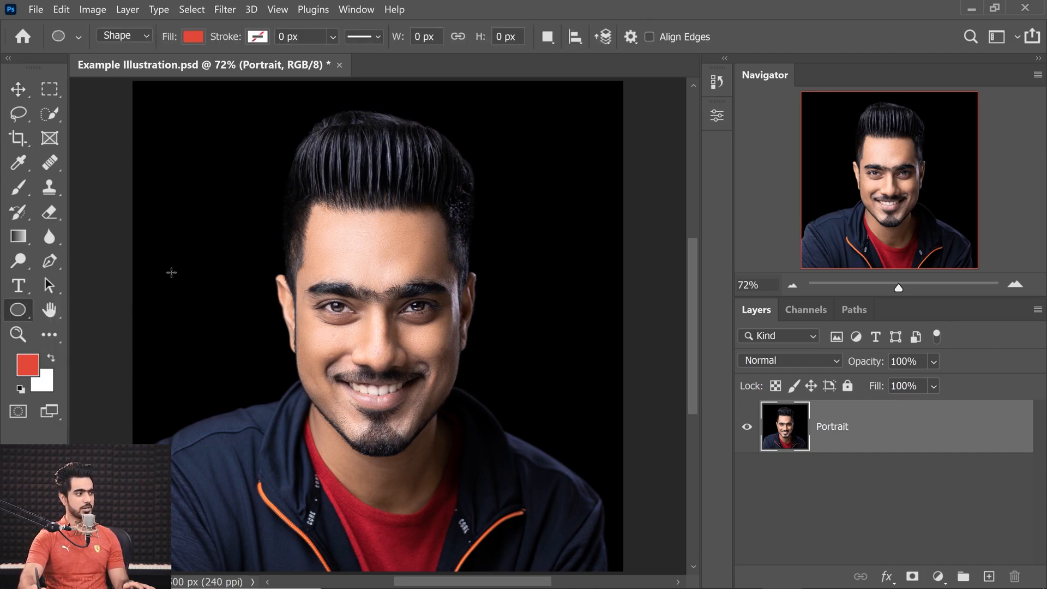
{"action": "mouse_move", "coordinate": [235, 252]}
{"action": "left_mouse_down"}
{"action": "mouse_move", "coordinate": [535, 416]}
{"action": "mouse_move", "coordinate": [500, 250]}
{"action": "mouse_move", "coordinate": [527, 443]}
{"action": "mouse_move", "coordinate": [295, 300]}
{"action": "mouse_move", "coordinate": [409, 297]}
{"action": "mouse_move", "coordinate": [393, 354]}
{"action": "mouse_move", "coordinate": [514, 514]}
{"action": "mouse_move", "coordinate": [413, 443]}
{"action": "left_mouse_up"}
{"action": "key", "text": "ctrl+z"}
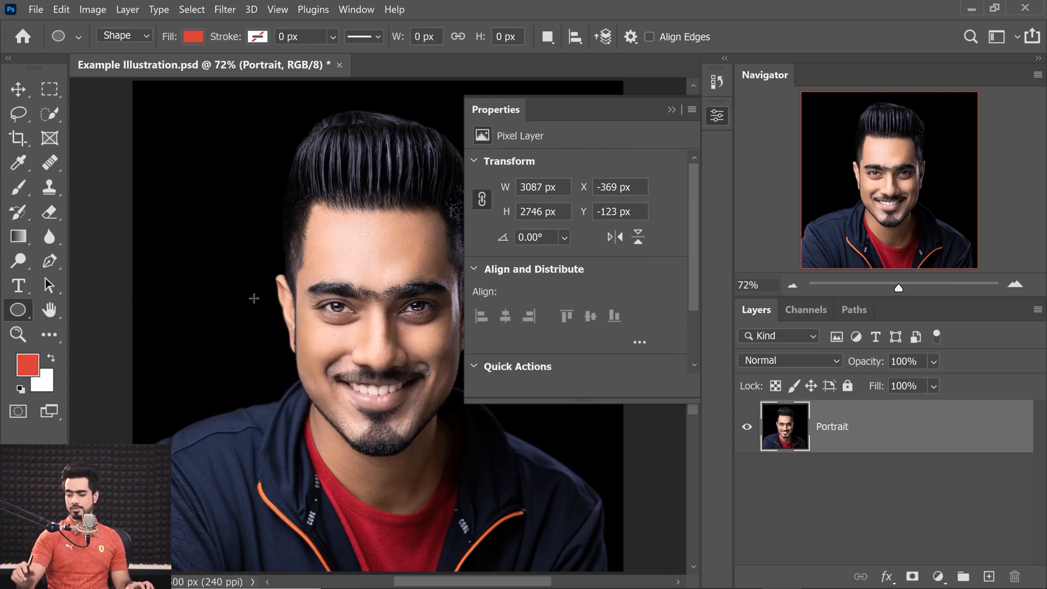
{"action": "left_click", "coordinate": [256, 295]}
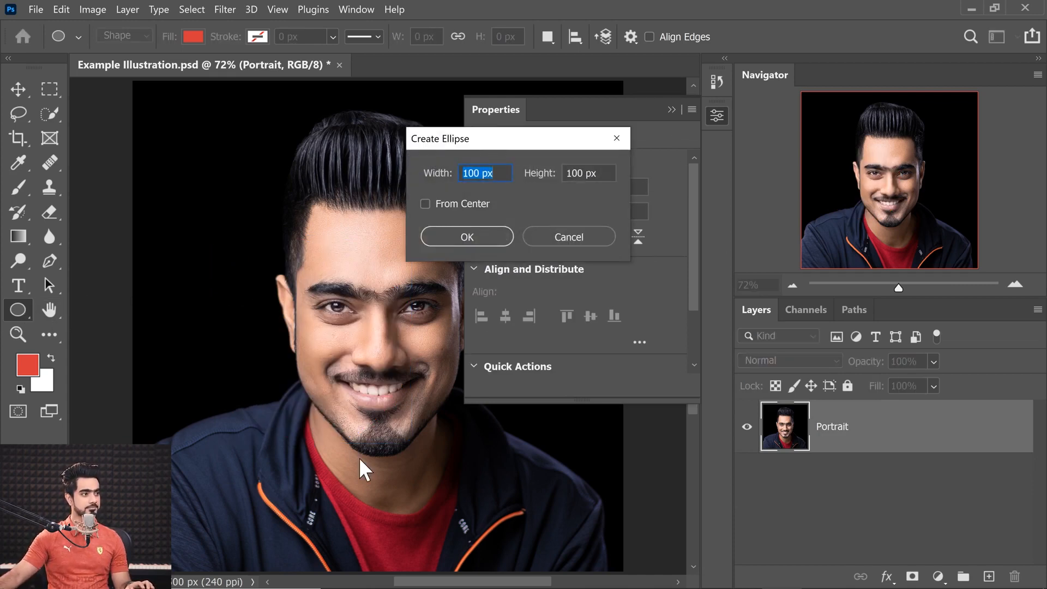
{"action": "left_click", "coordinate": [443, 206]}
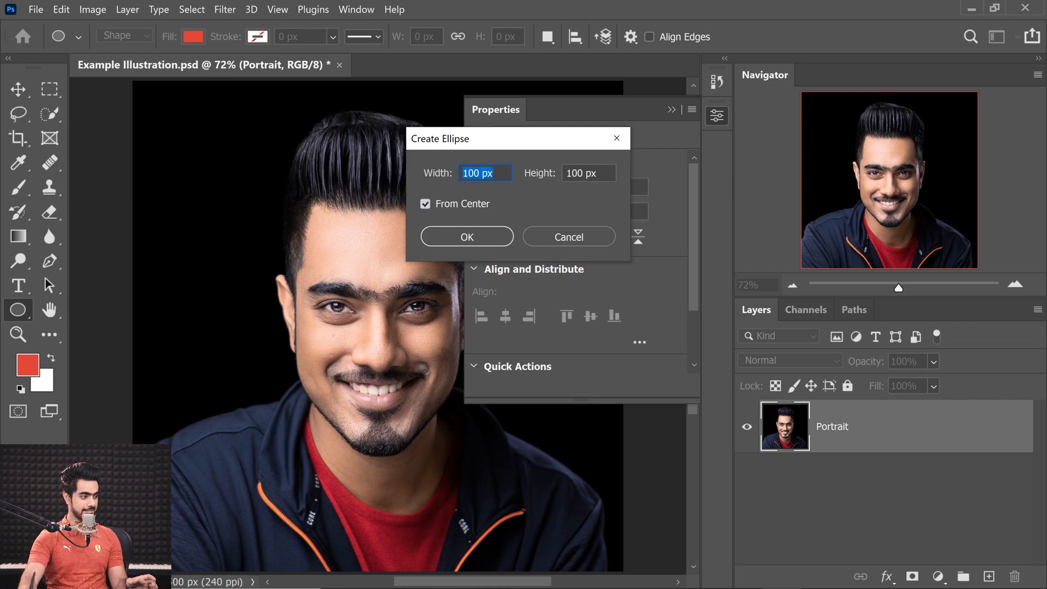
{"action": "type", "text": "2500"}
{"action": "key", "text": "Tab"}
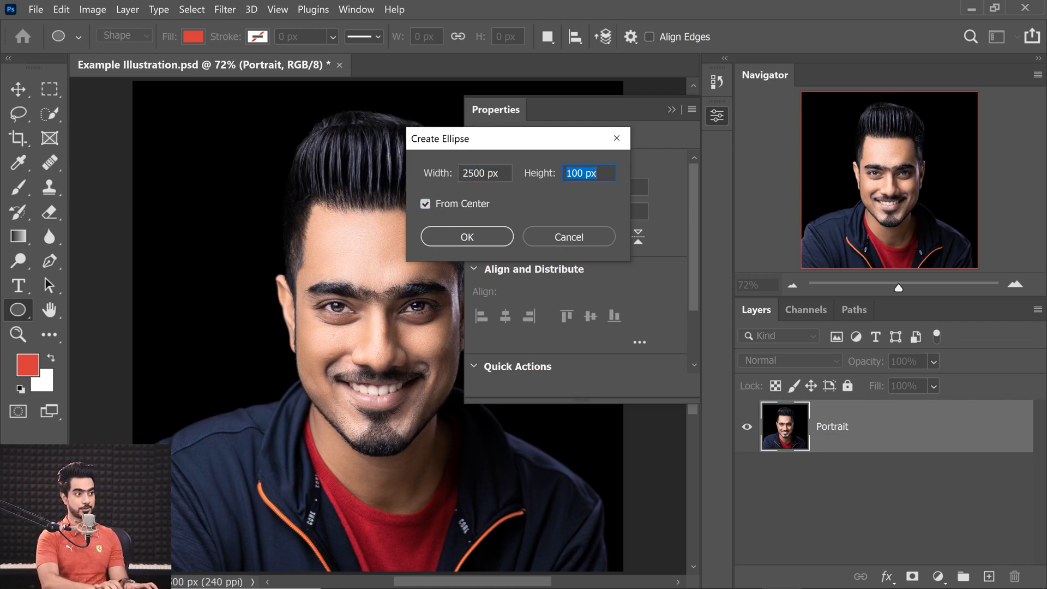
{"action": "type", "text": "2500"}
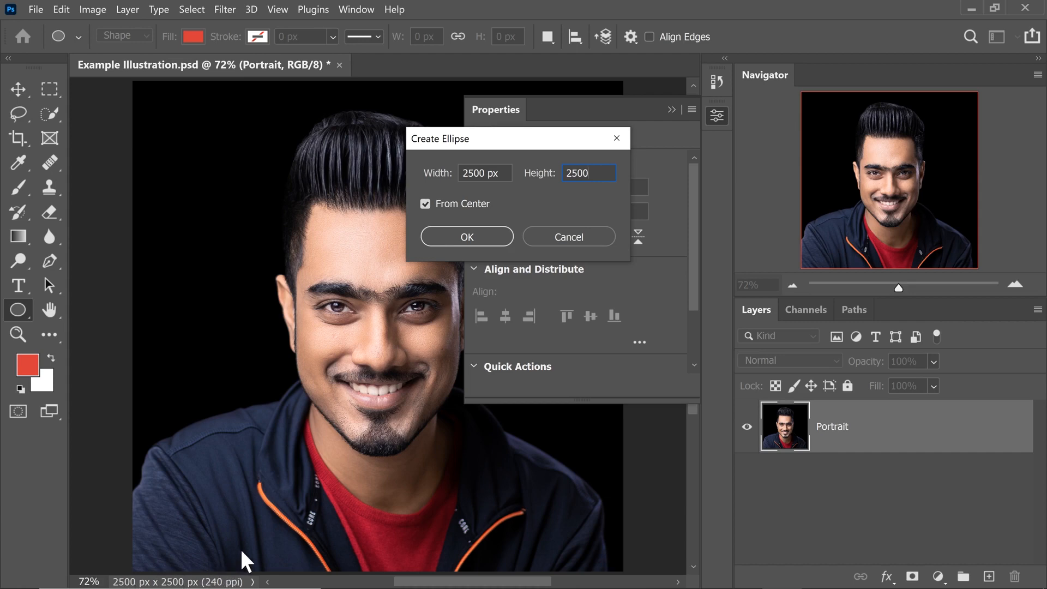
{"action": "left_click", "coordinate": [473, 240]}
{"action": "left_click", "coordinate": [674, 111]}
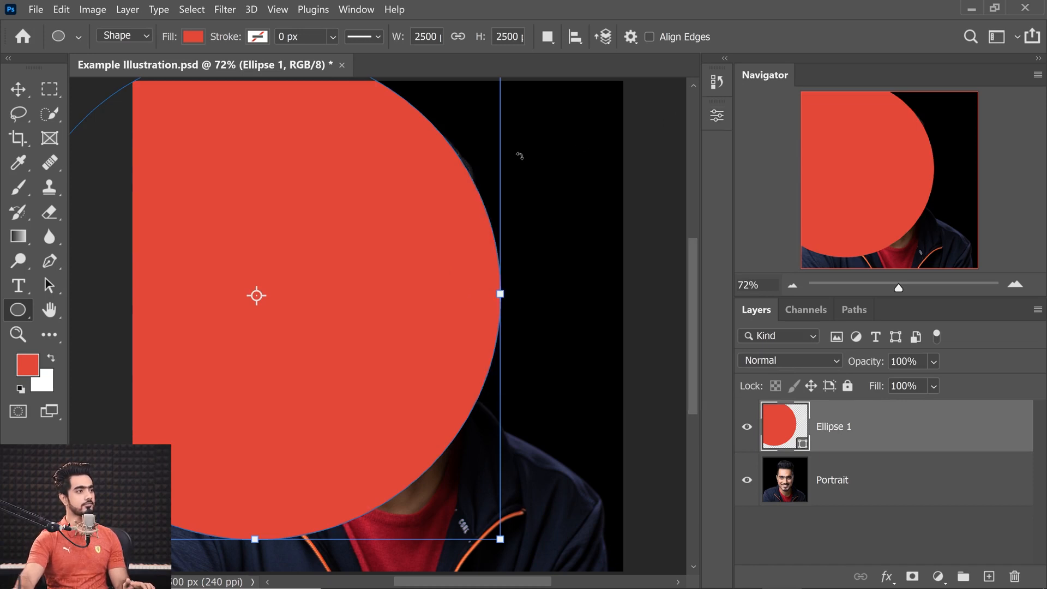
Move the red circle to the center of the canvas and preview the portrait beneath it at 77% opacity before restoring 100%.
{"action": "left_click", "coordinate": [21, 89]}
{"action": "left_click_drag", "start_coordinate": [325, 198], "coordinate": [427, 218]}
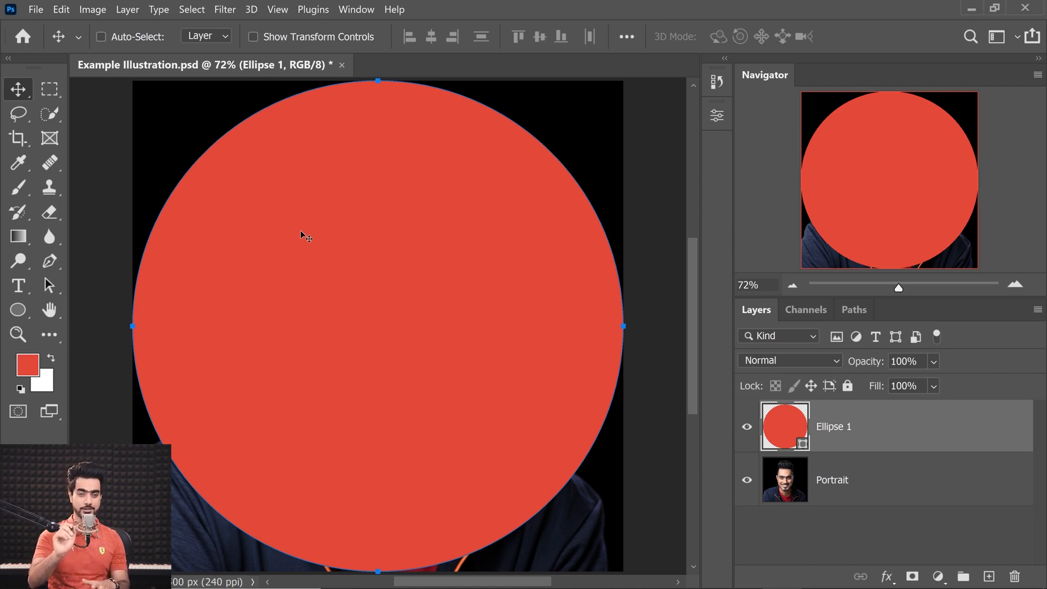
{"action": "left_click_drag", "start_coordinate": [329, 251], "coordinate": [369, 245]}
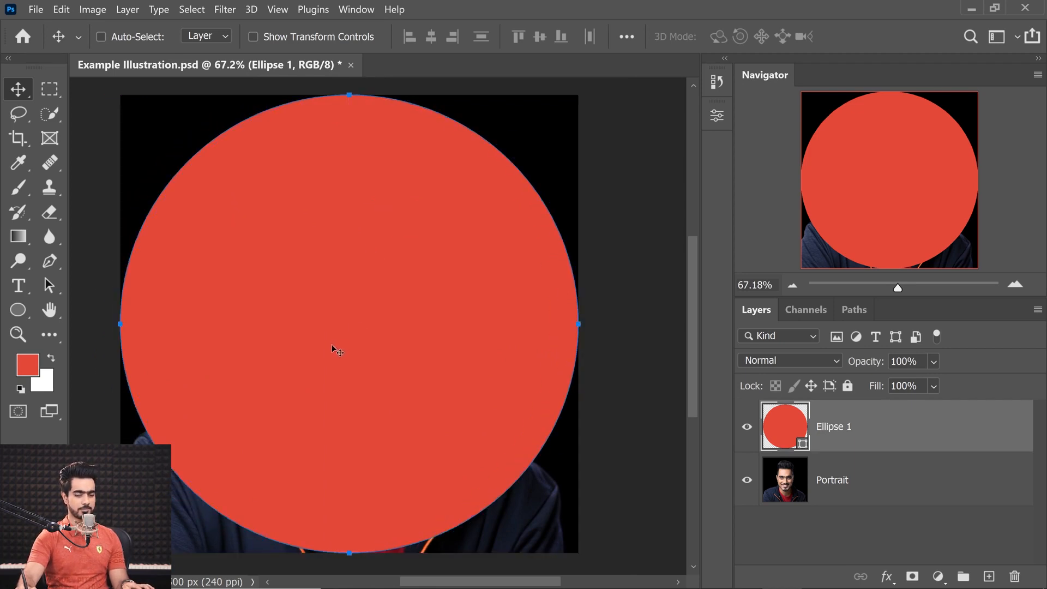
{"action": "left_click_drag", "start_coordinate": [863, 360], "coordinate": [844, 360]}
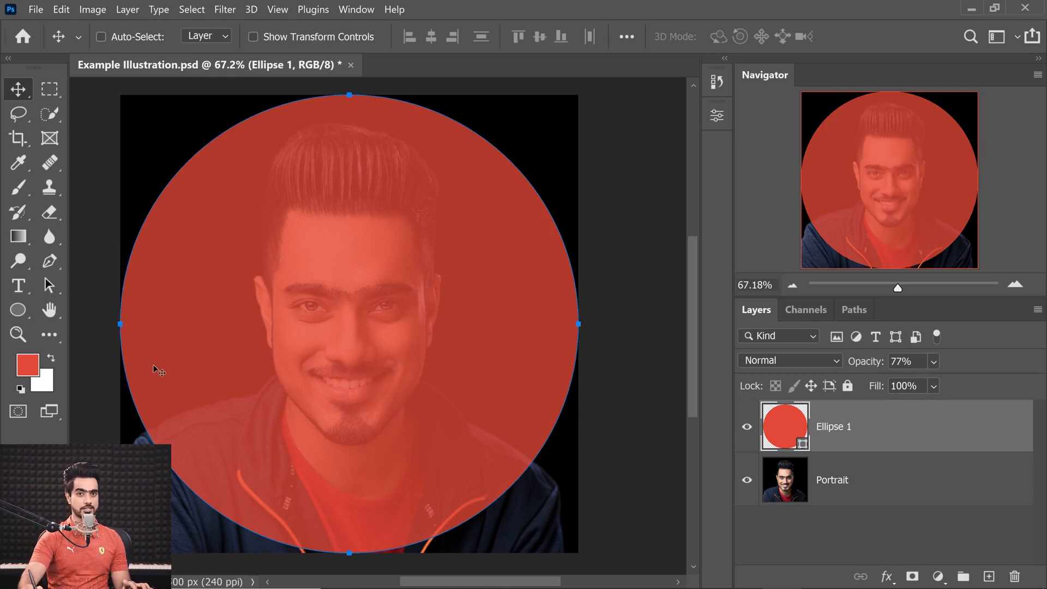
{"action": "left_click_drag", "start_coordinate": [887, 362], "coordinate": [1040, 349]}
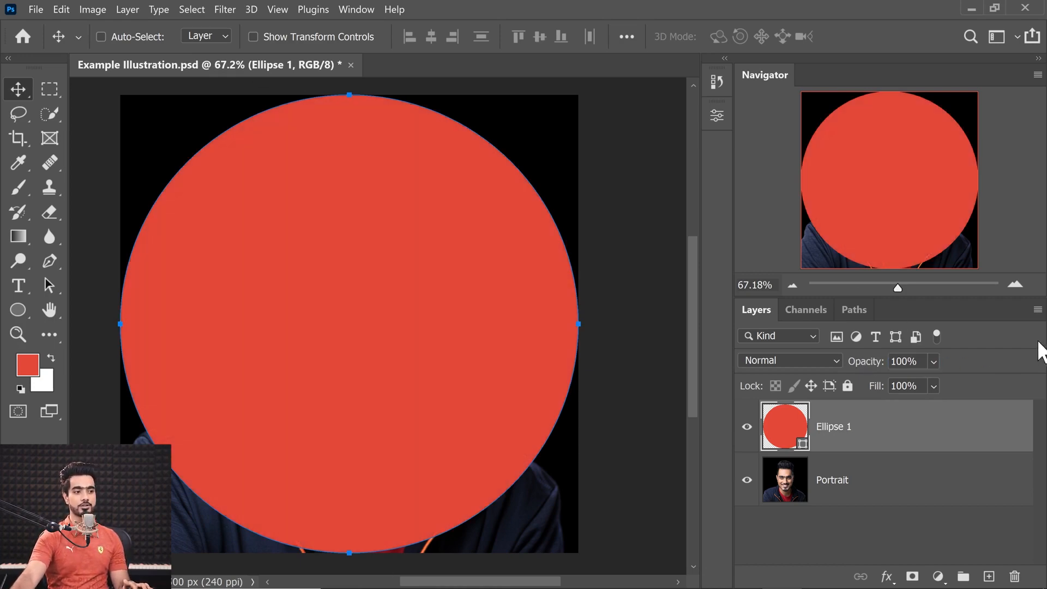
Place the Ellipse 1 layer below Portrait and clip the Portrait layer to the circle.
{"action": "left_click", "coordinate": [977, 481]}
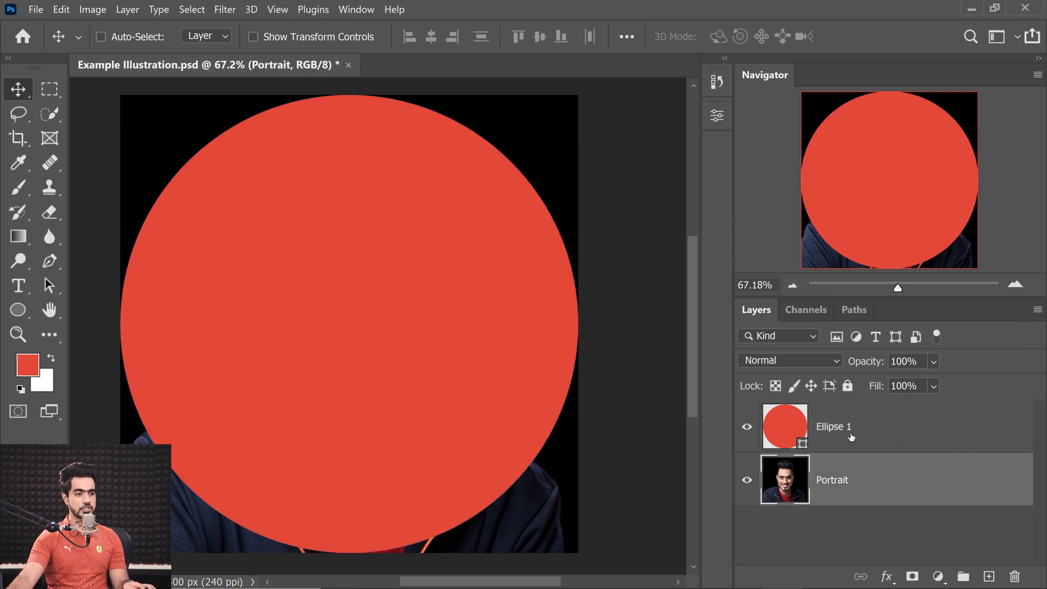
{"action": "left_click_drag", "start_coordinate": [851, 437], "coordinate": [837, 555]}
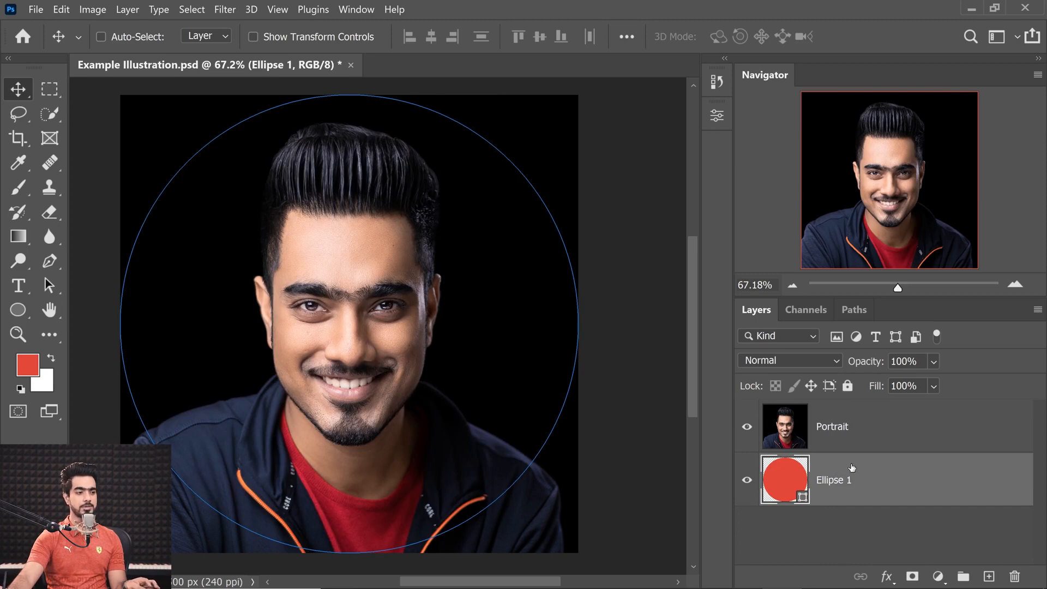
{"action": "left_click", "coordinate": [860, 447]}
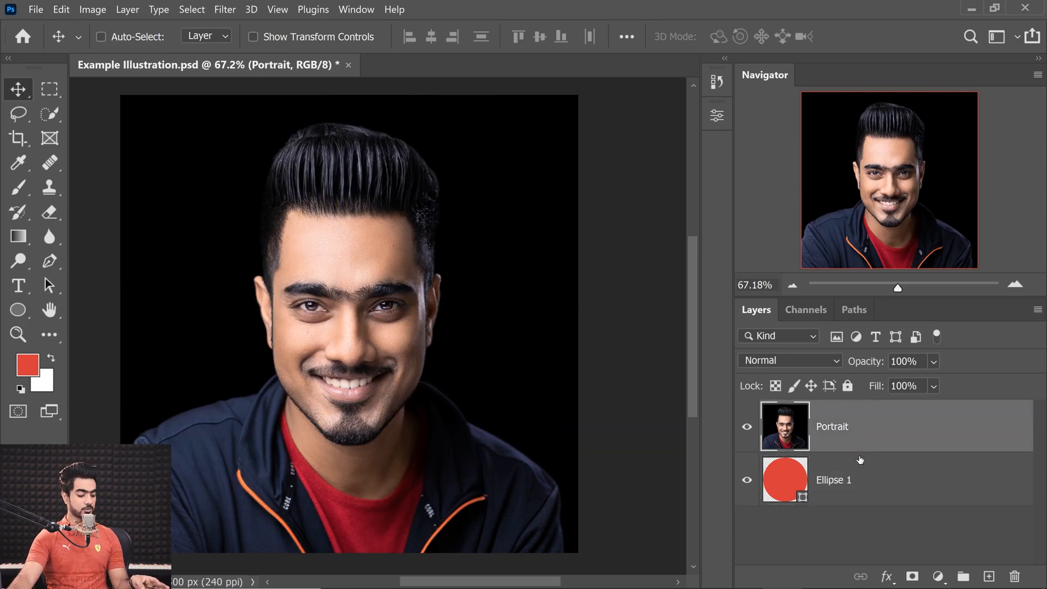
{"action": "left_click", "coordinate": [867, 449], "text": "alt"}
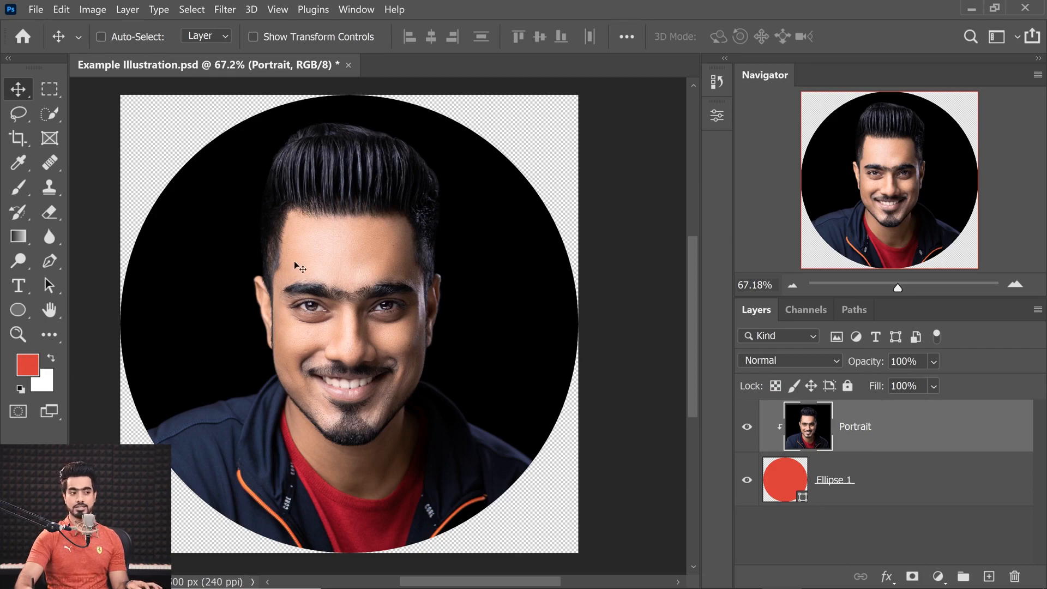
Add a black Solid Color fill layer and place it beneath the Ellipse 1 layer as the background.
{"action": "left_click", "coordinate": [914, 479]}
{"action": "left_click", "coordinate": [939, 577]}
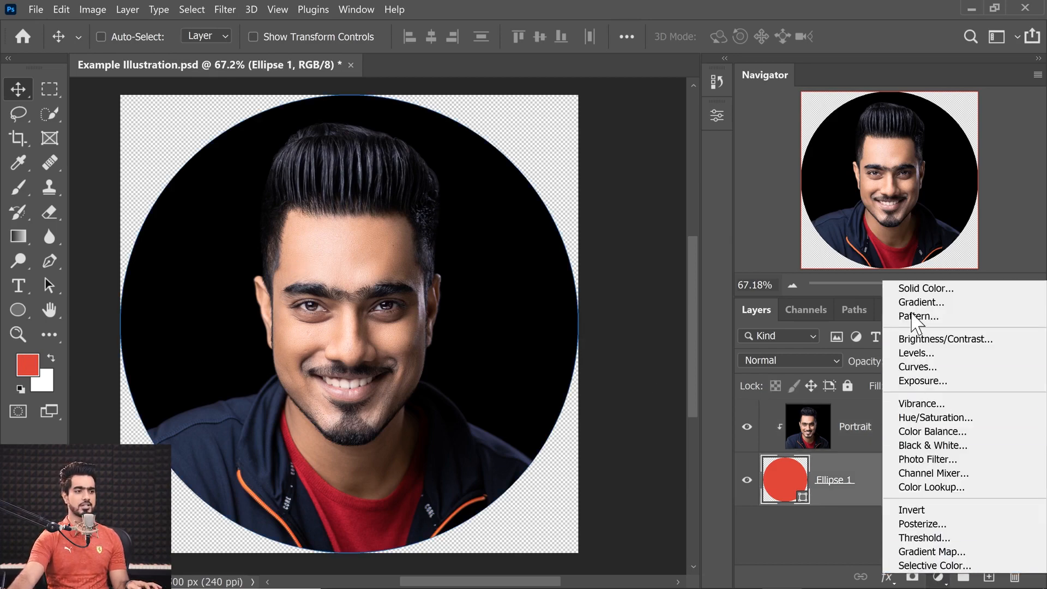
{"action": "left_click", "coordinate": [924, 283]}
{"action": "left_click_drag", "start_coordinate": [653, 365], "coordinate": [500, 544]}
{"action": "left_click", "coordinate": [885, 274]}
{"action": "left_click_drag", "start_coordinate": [927, 480], "coordinate": [783, 556]}
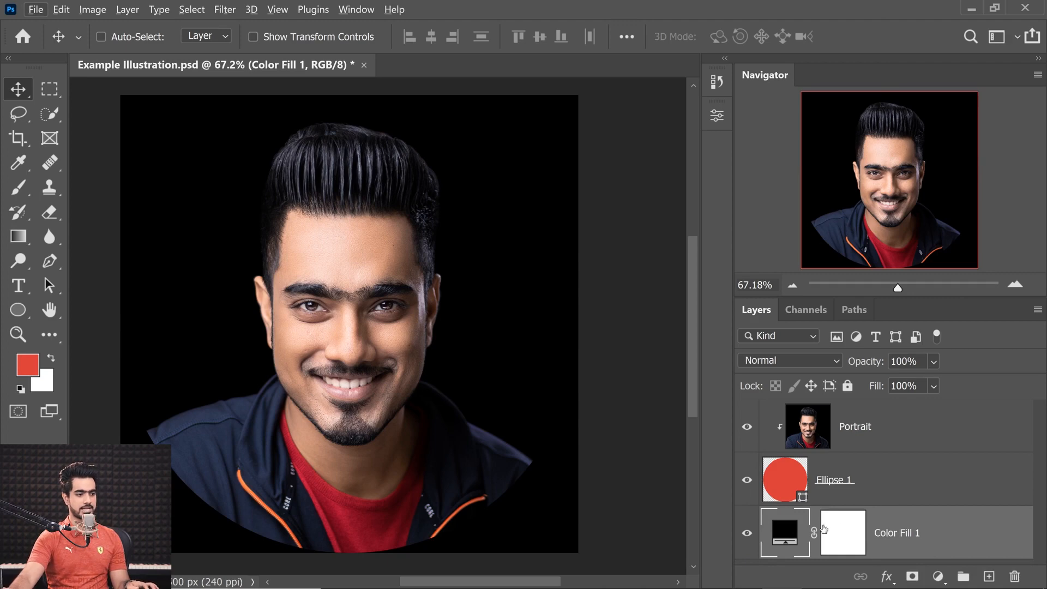
Change the background color fill to dark gray #414141.
{"action": "double_click", "coordinate": [786, 532]}
{"action": "left_click_drag", "start_coordinate": [564, 392], "coordinate": [535, 424]}
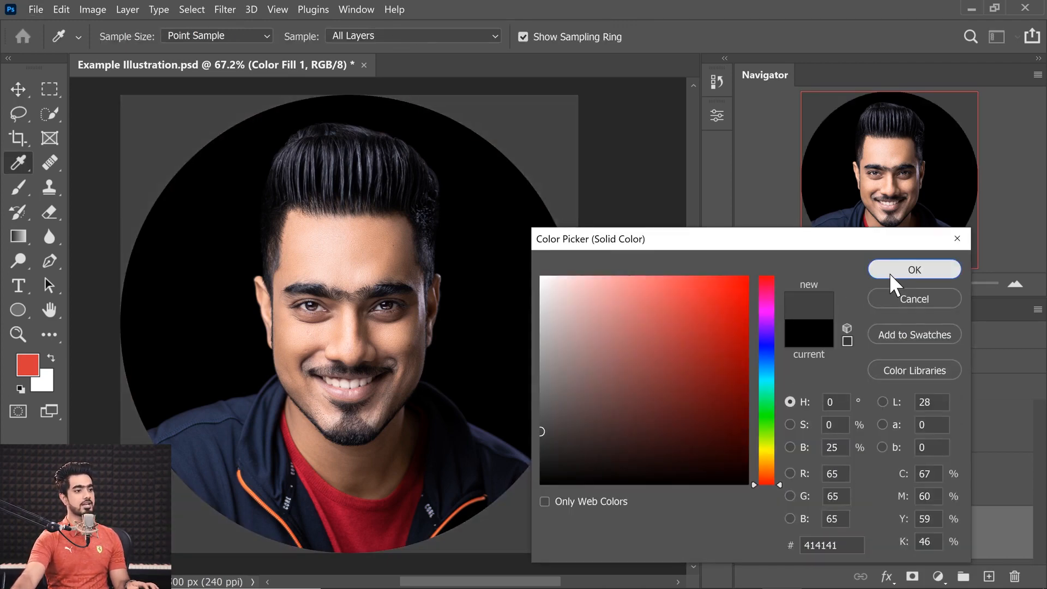
{"action": "left_click", "coordinate": [914, 269]}
{"action": "key", "text": "v"}
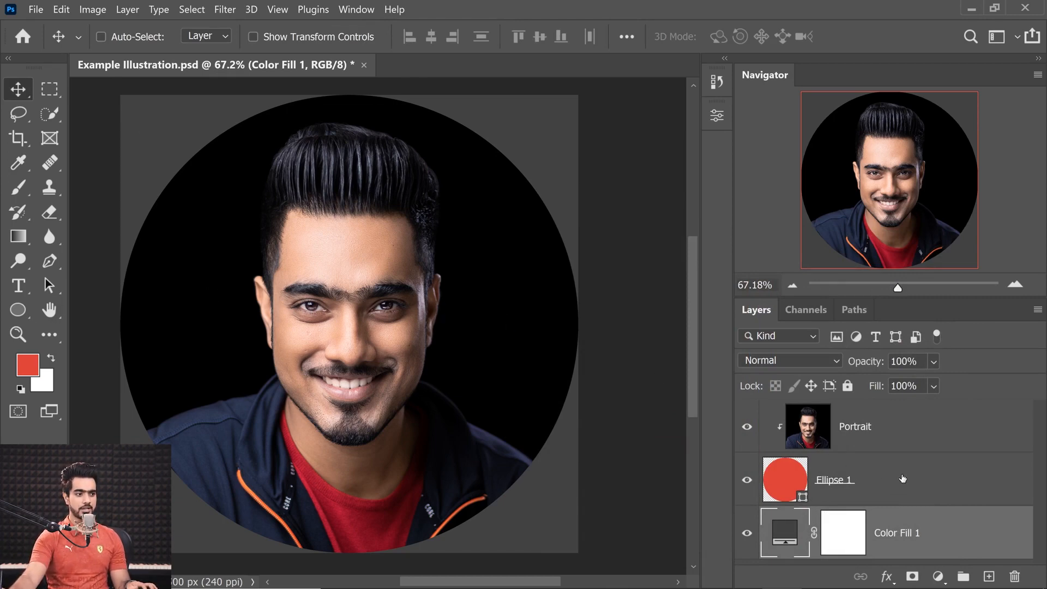
Duplicate the Ellipse 1 layer, place the copy above Portrait, and clip Portrait to the original Ellipse 1 again.
{"action": "left_click", "coordinate": [902, 479]}
{"action": "left_click_drag", "start_coordinate": [947, 481], "coordinate": [989, 575]}
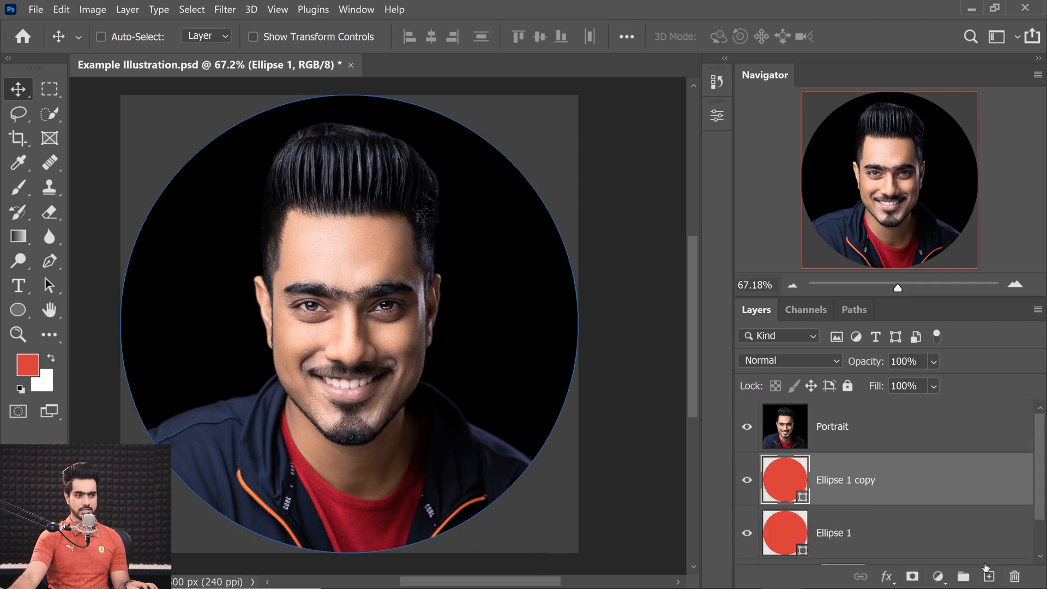
{"action": "left_click_drag", "start_coordinate": [886, 486], "coordinate": [859, 416]}
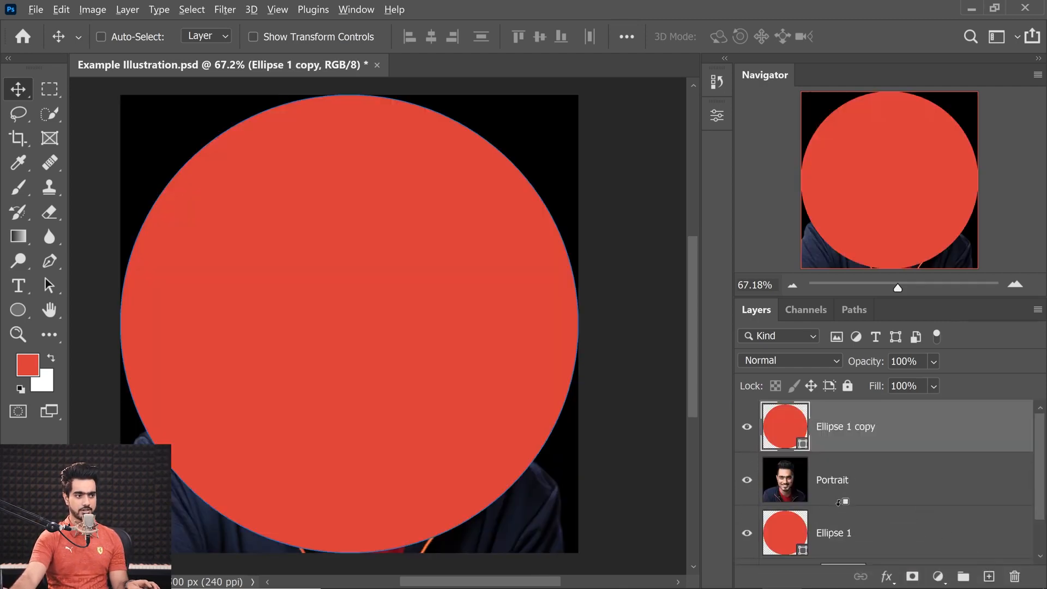
{"action": "left_click", "coordinate": [840, 502], "text": "alt"}
{"action": "left_click", "coordinate": [745, 431]}
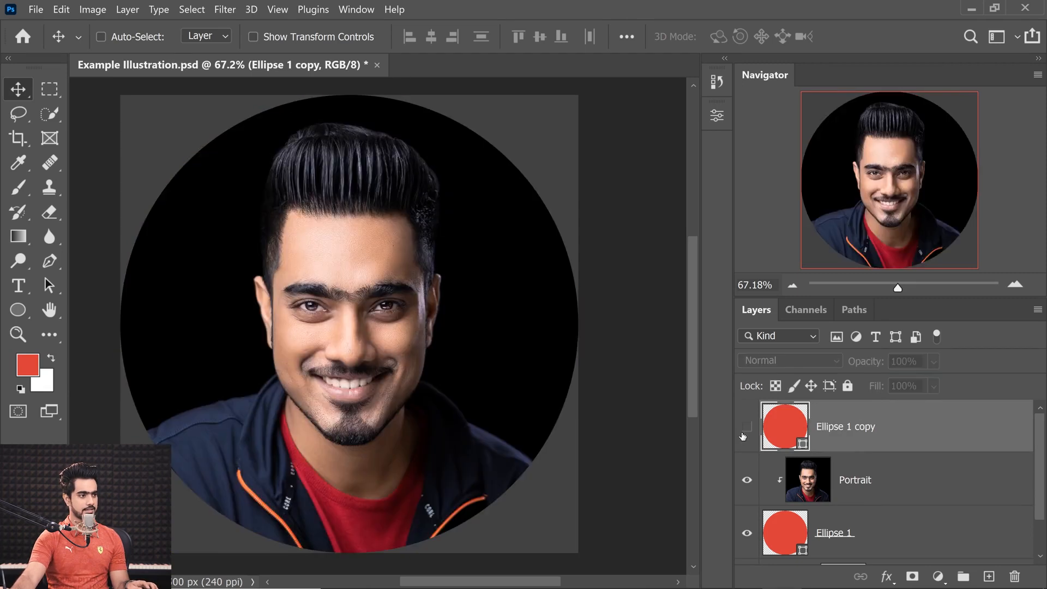
{"action": "left_click", "coordinate": [745, 431]}
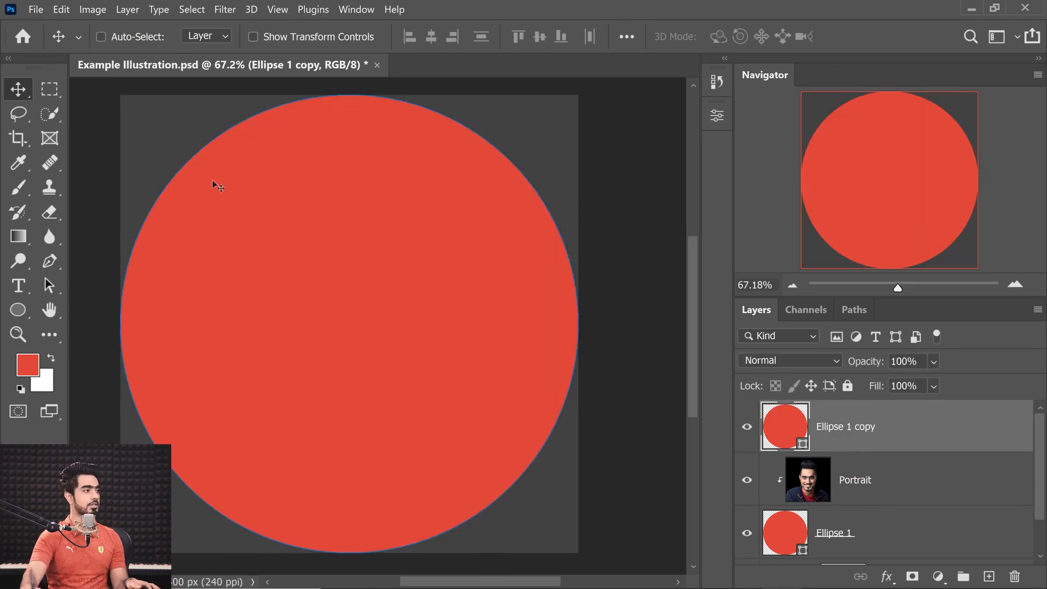
Remove the fill from the Ellipse 1 copy and give it a stroke 93.3 px wide.
{"action": "left_click", "coordinate": [18, 309]}
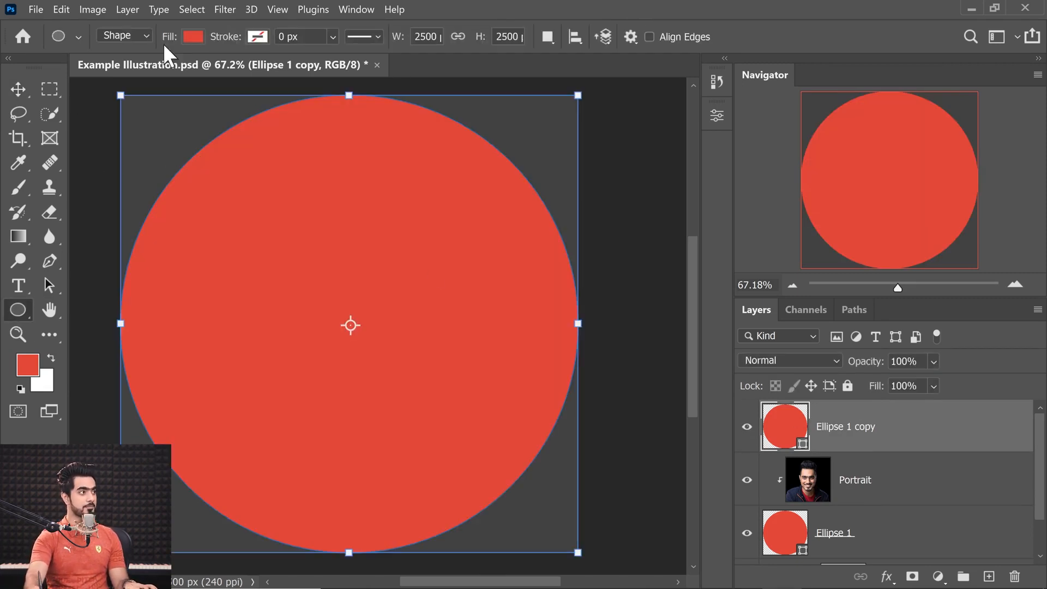
{"action": "left_click", "coordinate": [197, 36]}
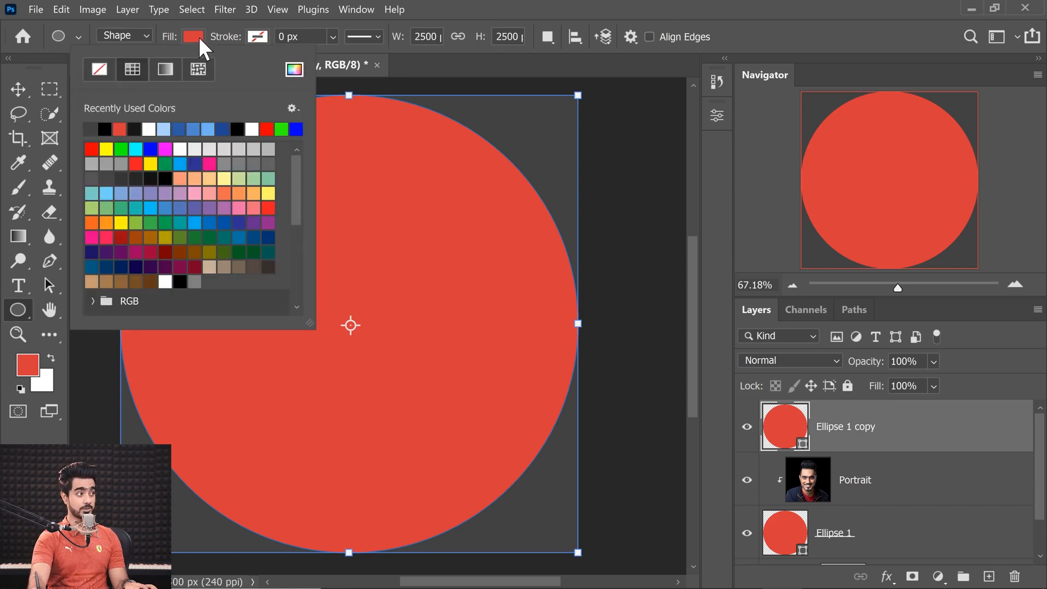
{"action": "left_click", "coordinate": [100, 72]}
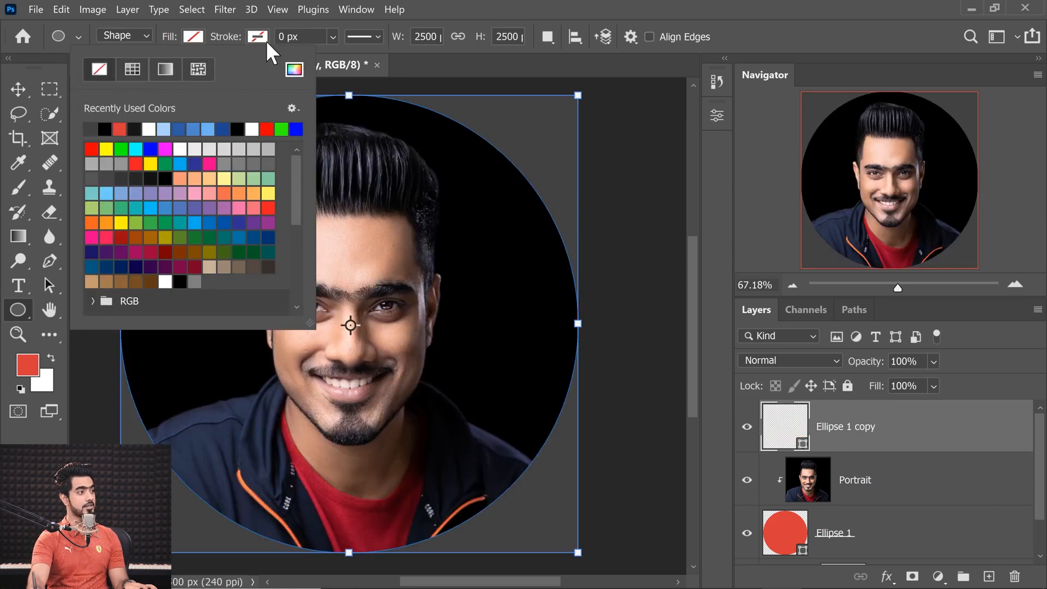
{"action": "left_click", "coordinate": [333, 36]}
{"action": "left_click", "coordinate": [332, 36]}
{"action": "left_click_drag", "start_coordinate": [339, 58], "coordinate": [395, 58]}
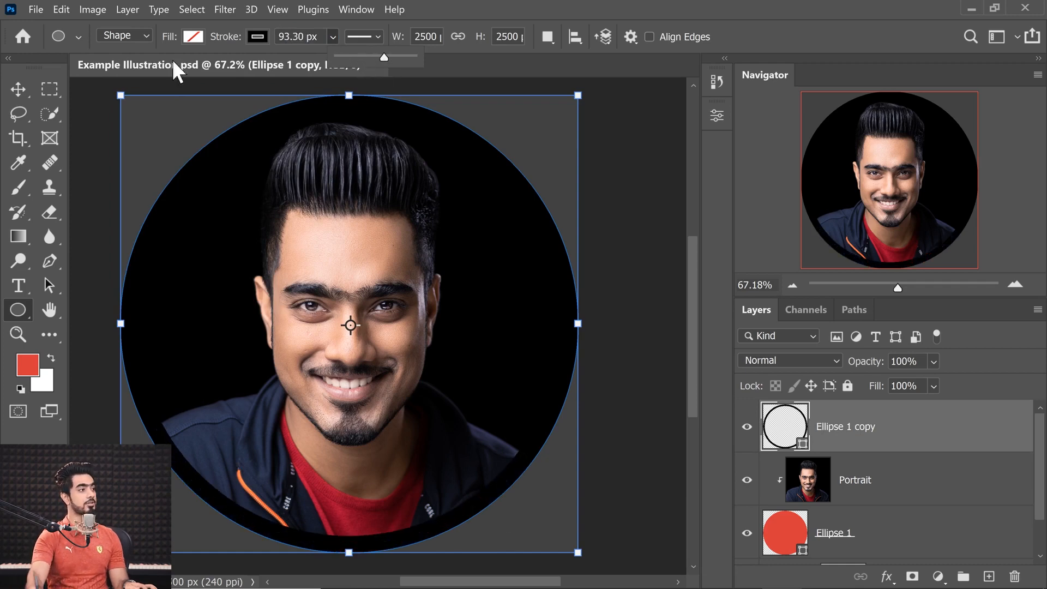
Color the circle's stroke crimson #c81d44, starting from a red sampled from the shirt in the portrait.
{"action": "left_click", "coordinate": [258, 39]}
{"action": "left_click", "coordinate": [263, 37]}
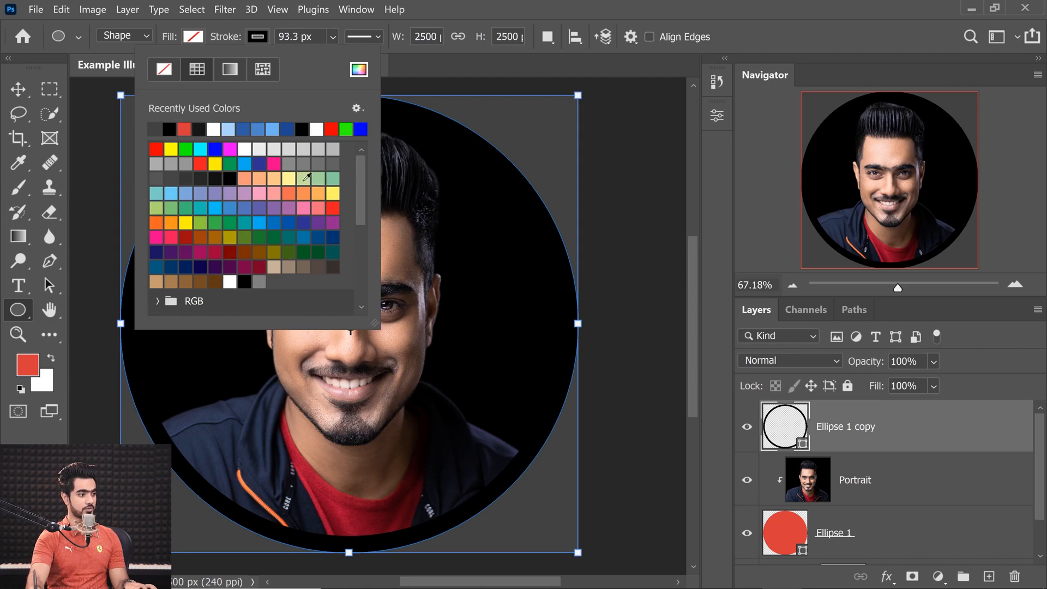
{"action": "left_click", "coordinate": [359, 69]}
{"action": "left_click", "coordinate": [364, 513]}
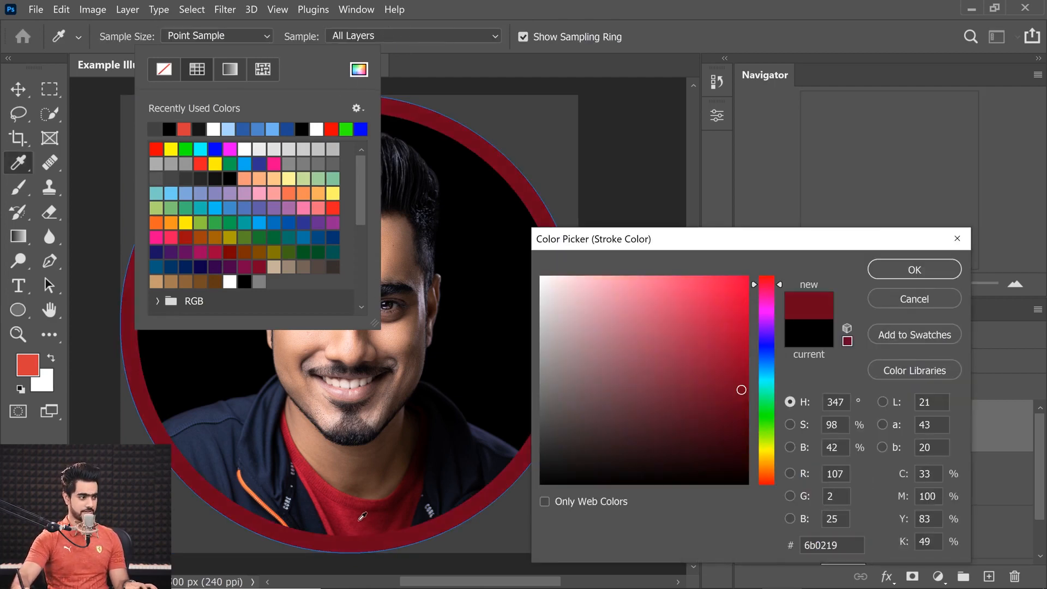
{"action": "left_click", "coordinate": [366, 521]}
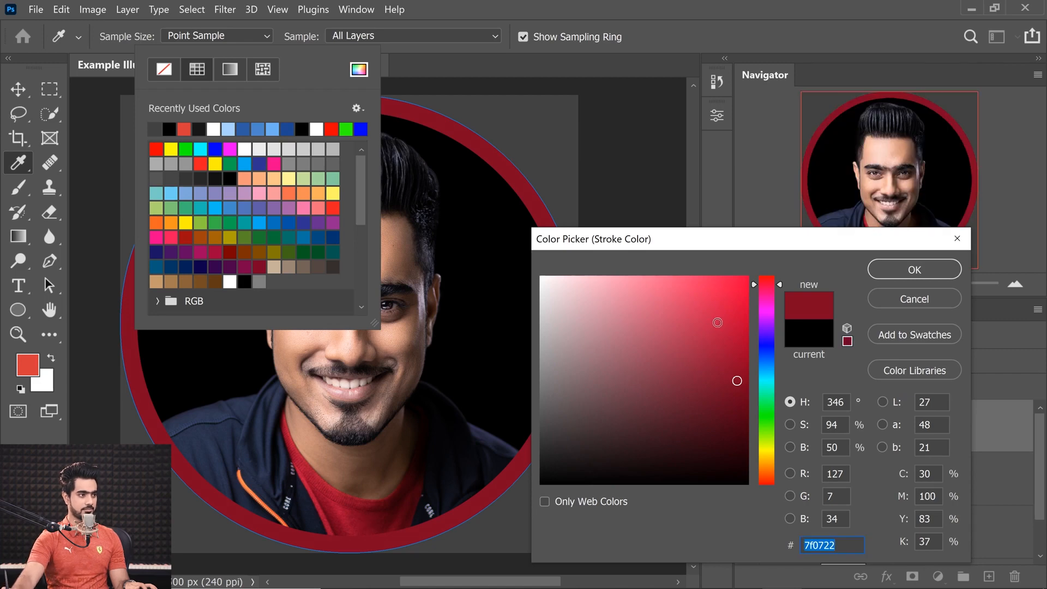
{"action": "left_click", "coordinate": [717, 326]}
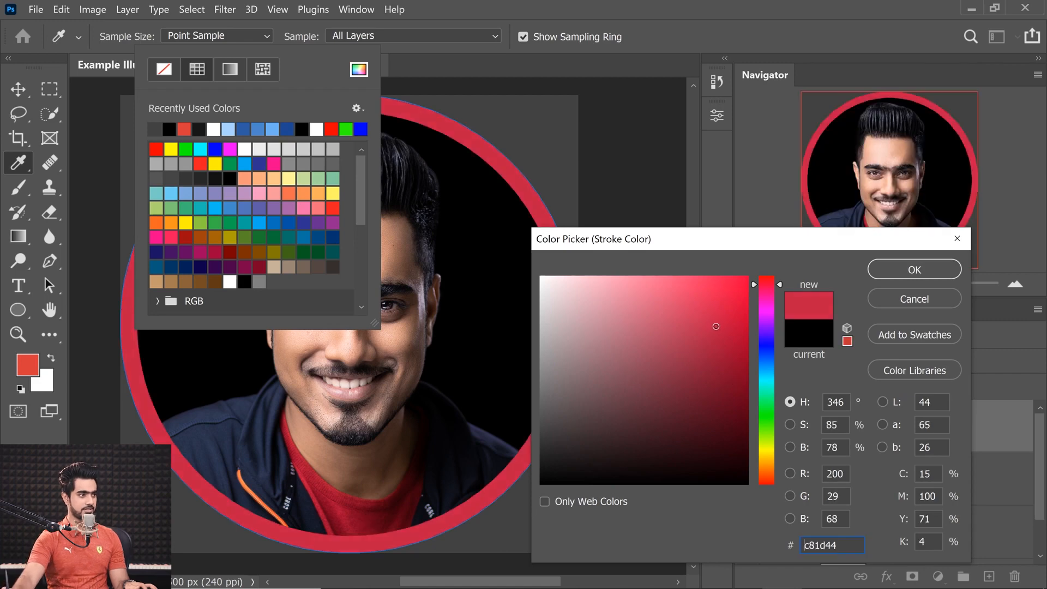
{"action": "left_click", "coordinate": [897, 269]}
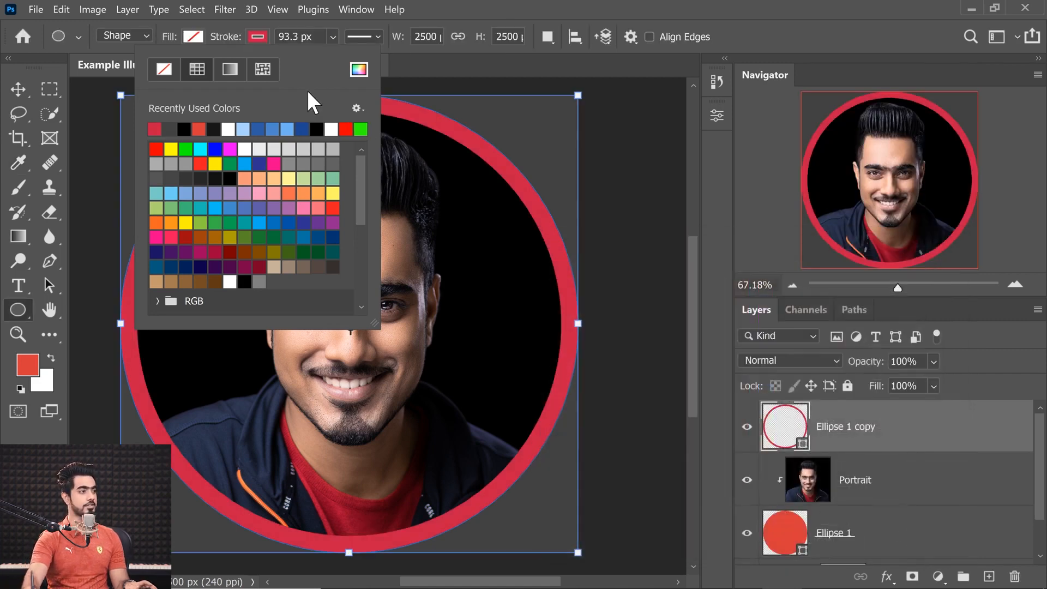
Set the stroke width of the Ellipse 1 copy to 90 px.
{"action": "left_click", "coordinate": [330, 36]}
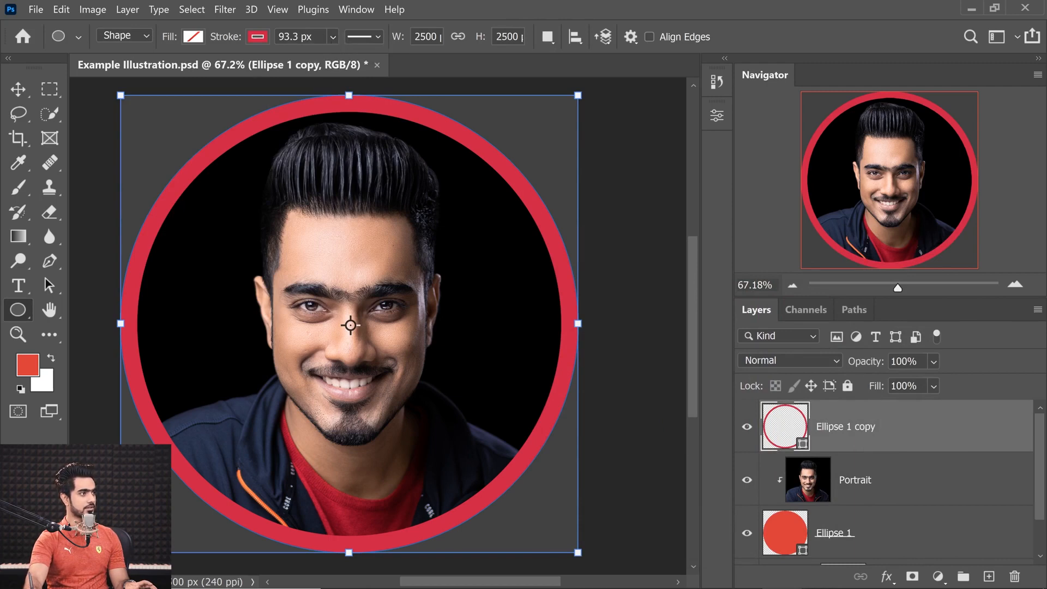
{"action": "left_click_drag", "start_coordinate": [317, 37], "coordinate": [183, 54]}
{"action": "type", "text": "9"}
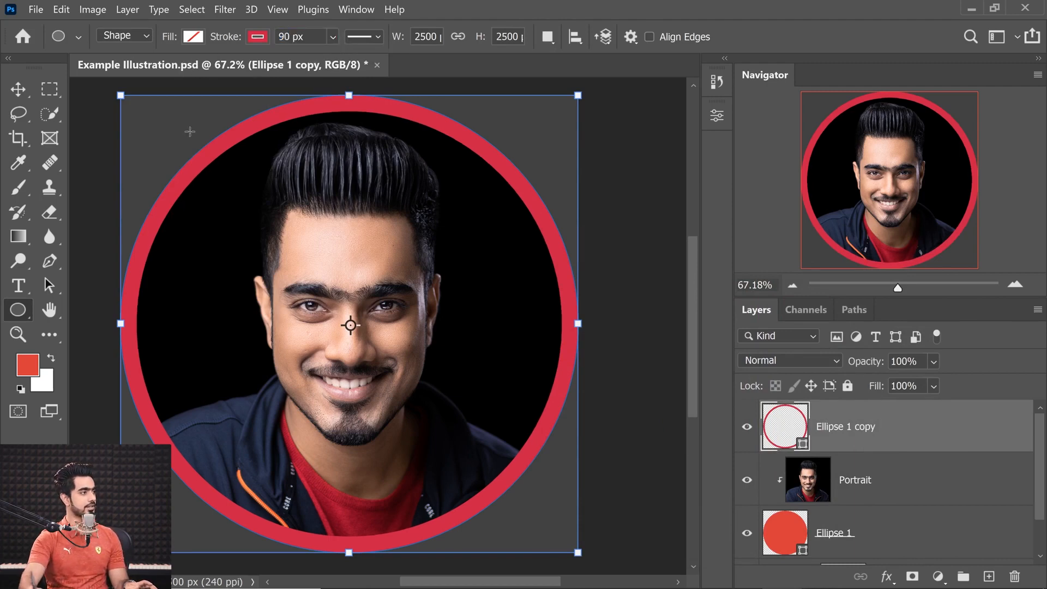
Change the Color Fill 1 background behind the circular portrait to black #000000.
{"action": "left_click", "coordinate": [18, 90]}
{"action": "left_click_drag", "start_coordinate": [534, 316], "coordinate": [551, 377]}
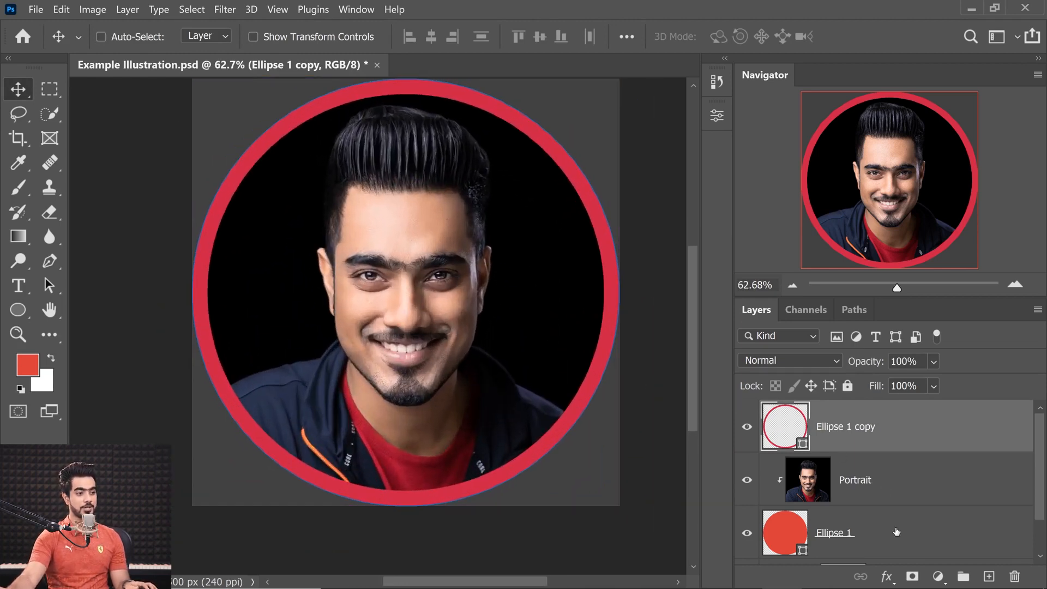
{"action": "left_click_drag", "start_coordinate": [1042, 502], "coordinate": [1032, 549]}
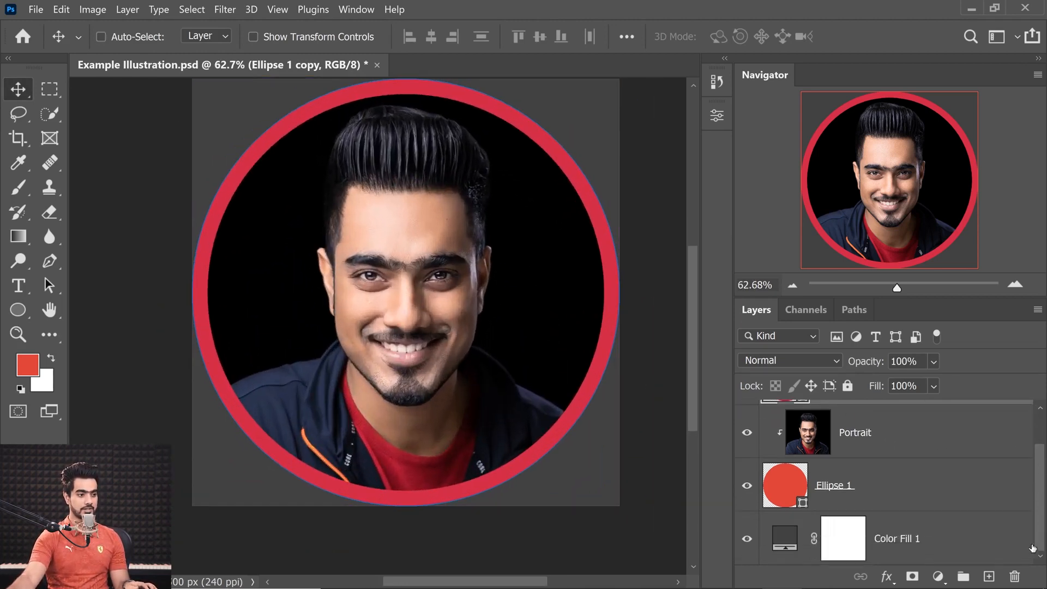
{"action": "double_click", "coordinate": [789, 539]}
{"action": "type", "text": "000000"}
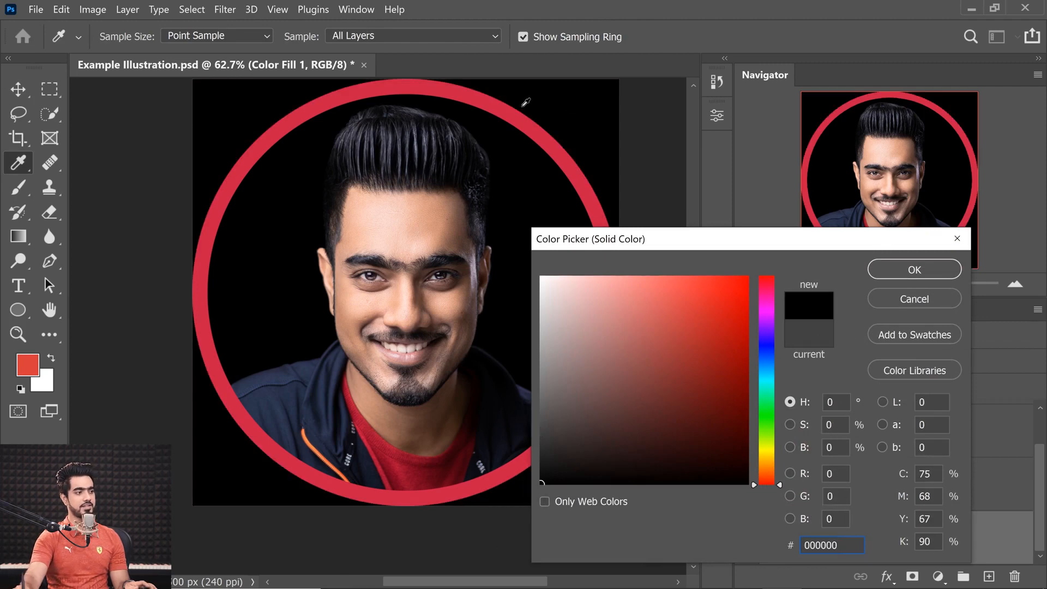
{"action": "left_click", "coordinate": [914, 269]}
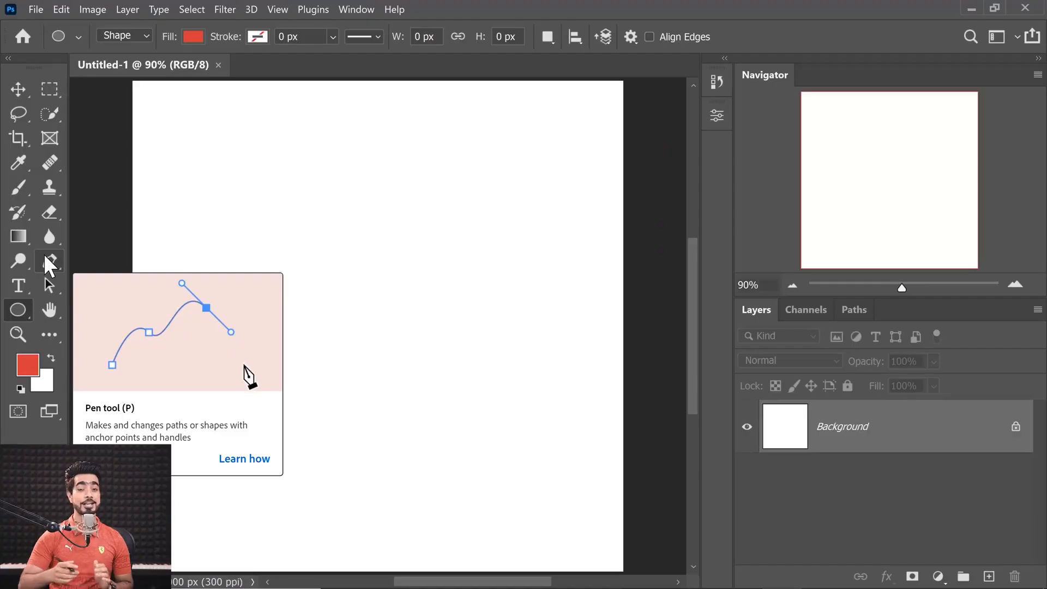
Draw a horizontal line about 1800 px long across the middle of the blank Untitled-1 canvas with the Line tool.
{"action": "right_click", "coordinate": [33, 311]}
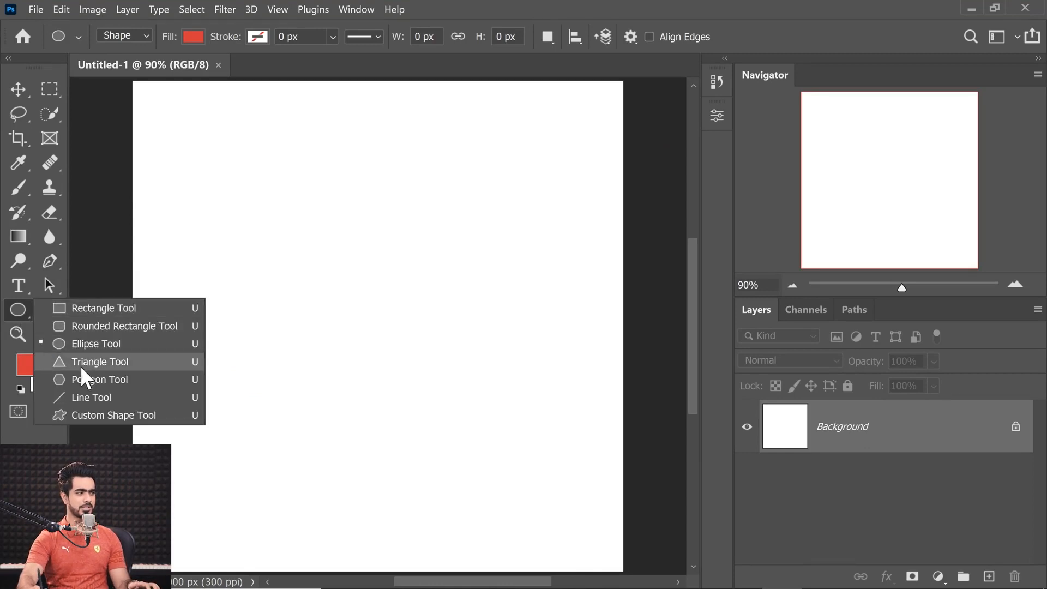
{"action": "left_click", "coordinate": [73, 394]}
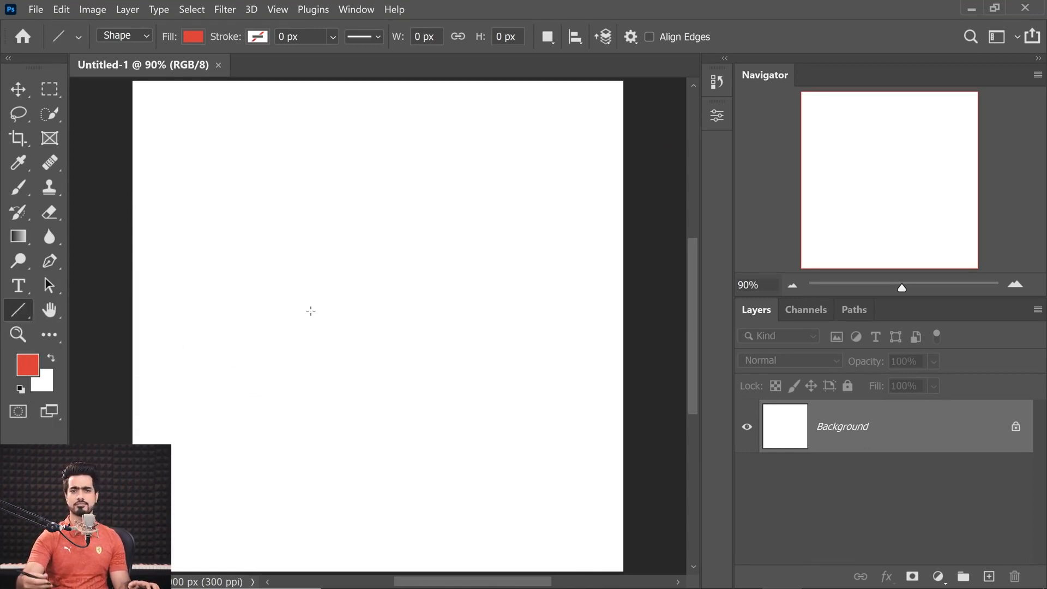
{"action": "right_click", "coordinate": [13, 312]}
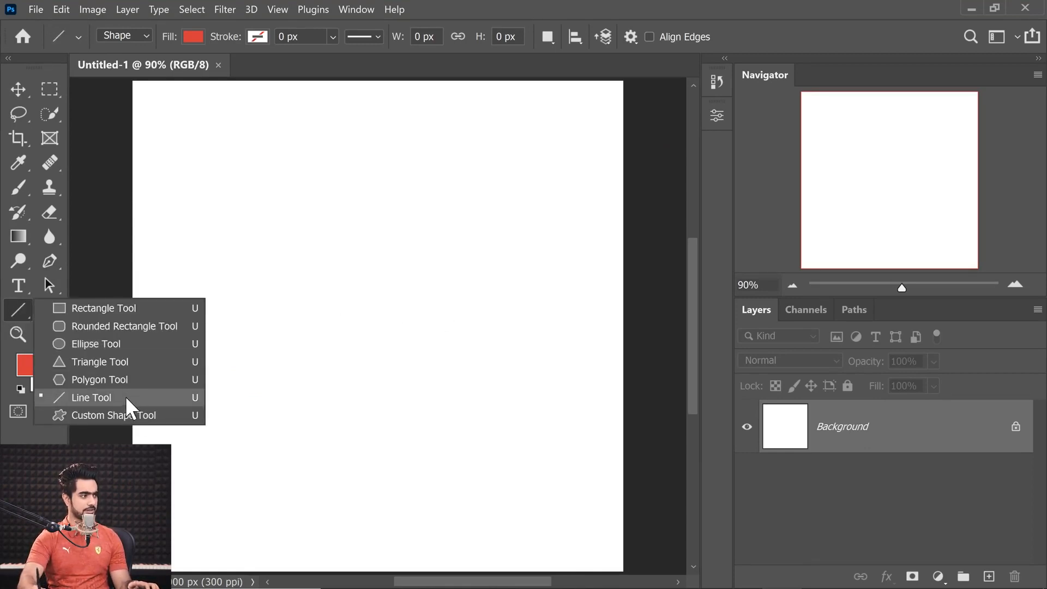
{"action": "left_click", "coordinate": [125, 396]}
{"action": "left_click_drag", "start_coordinate": [151, 331], "coordinate": [540, 330]}
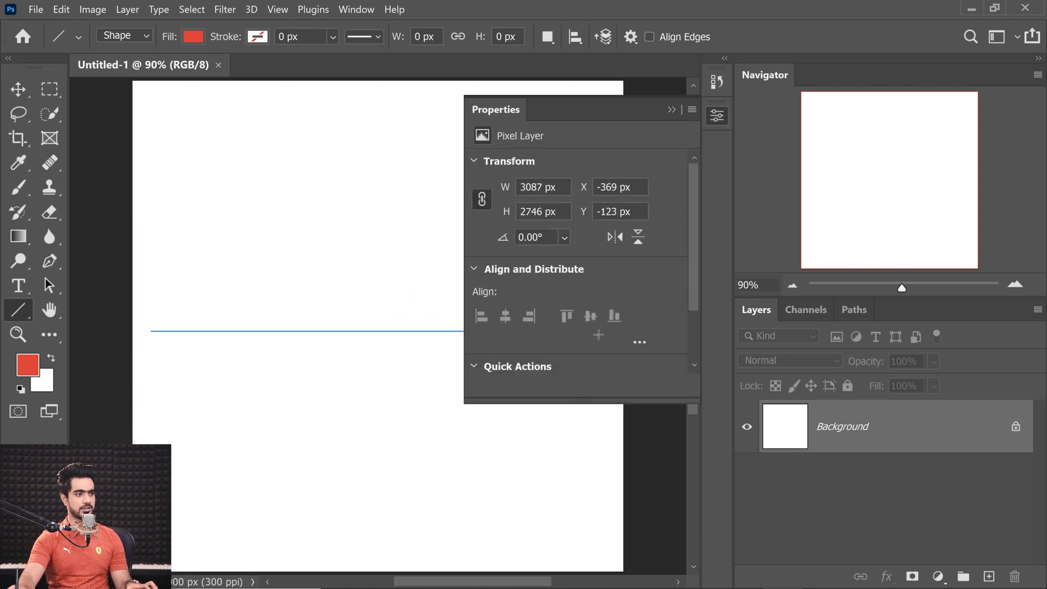
Give the line a black stroke 64.72 px wide.
{"action": "left_click_drag", "start_coordinate": [152, 334], "coordinate": [229, 322]}
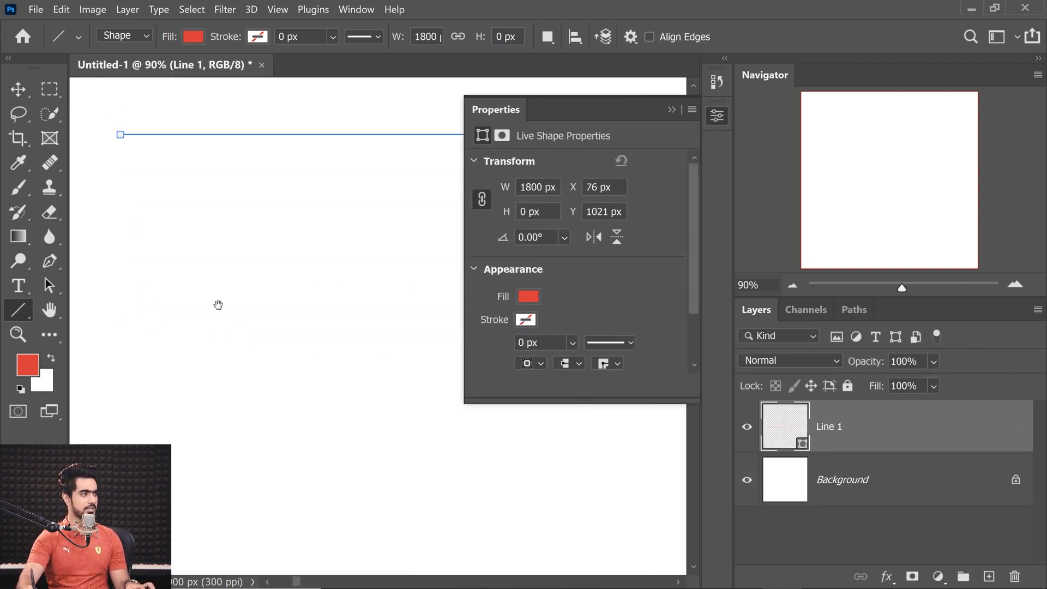
{"action": "left_click_drag", "start_coordinate": [168, 285], "coordinate": [210, 455]}
{"action": "left_click", "coordinate": [193, 36]}
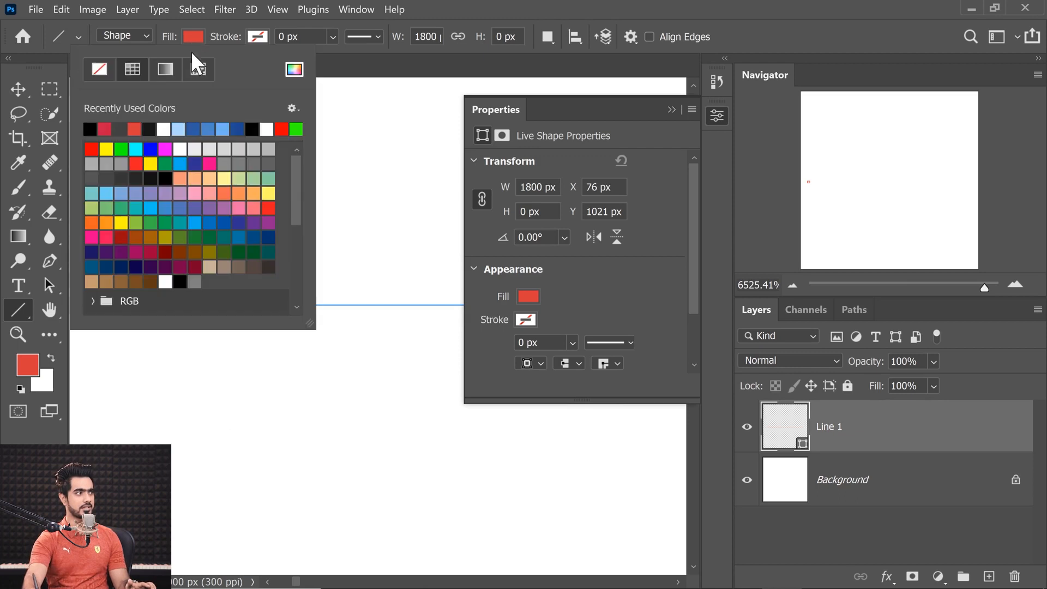
{"action": "left_click", "coordinate": [332, 36]}
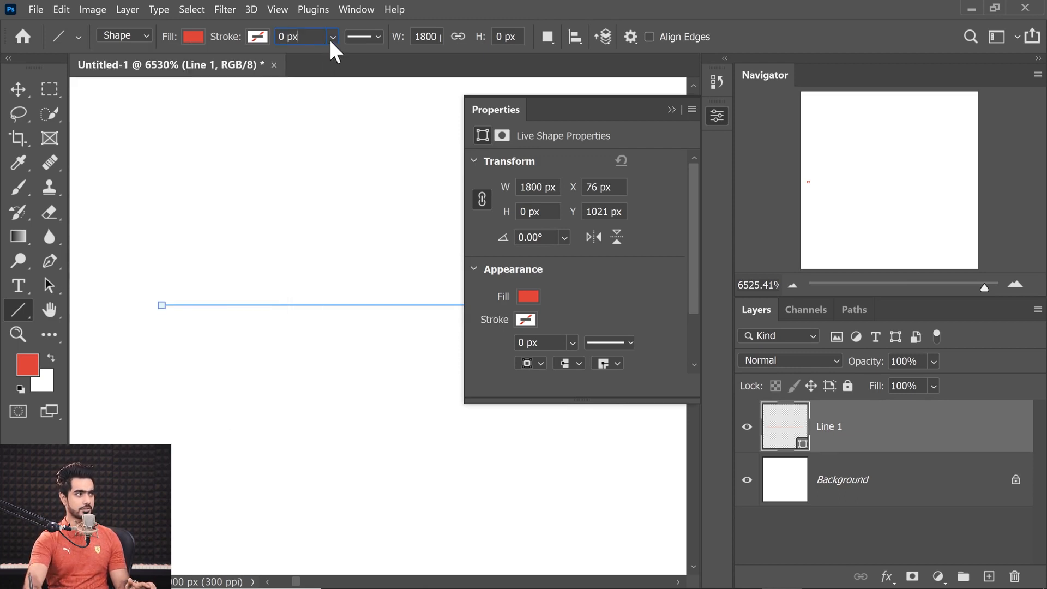
{"action": "left_click", "coordinate": [332, 36]}
{"action": "mouse_move", "coordinate": [339, 57]}
{"action": "left_mouse_down"}
{"action": "mouse_move", "coordinate": [365, 60]}
{"action": "mouse_move", "coordinate": [352, 65]}
{"action": "left_mouse_up"}
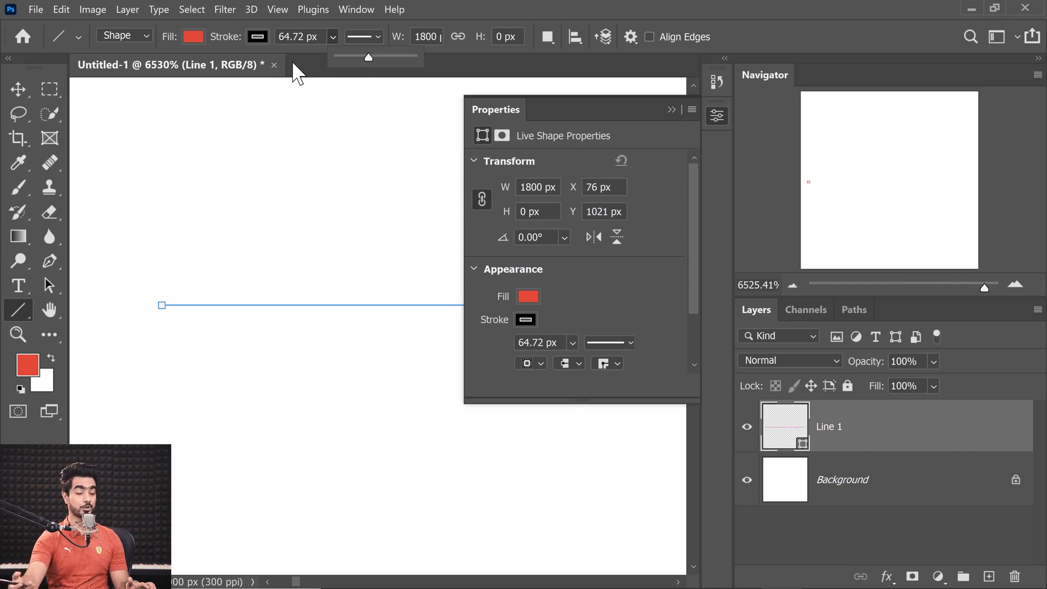
{"action": "left_click", "coordinate": [258, 36]}
{"action": "left_click", "coordinate": [259, 38]}
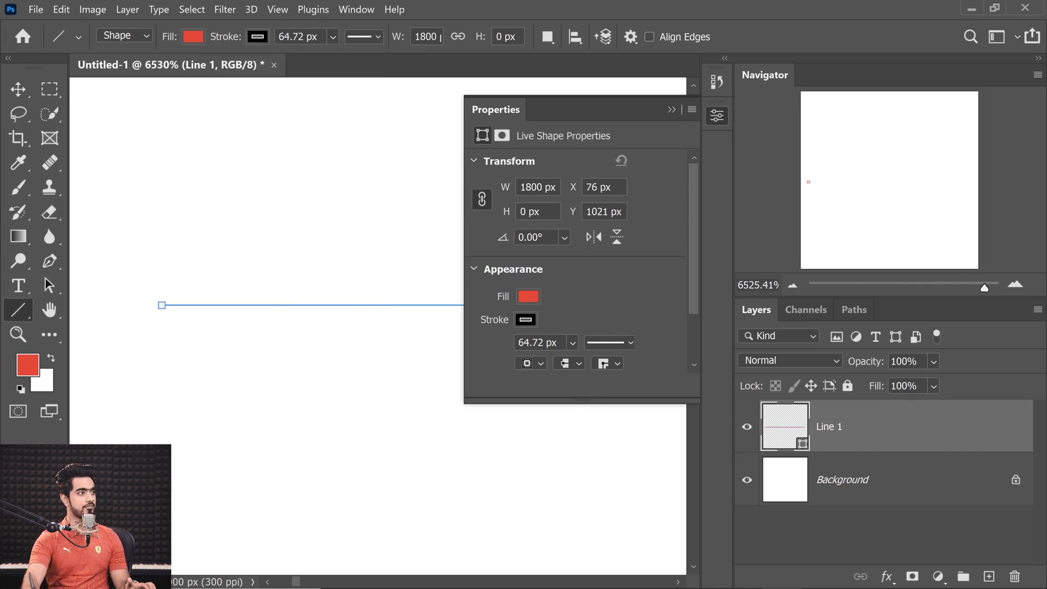
Try the center stroke alignment on the line, and set it to outside.
{"action": "left_click", "coordinate": [364, 37]}
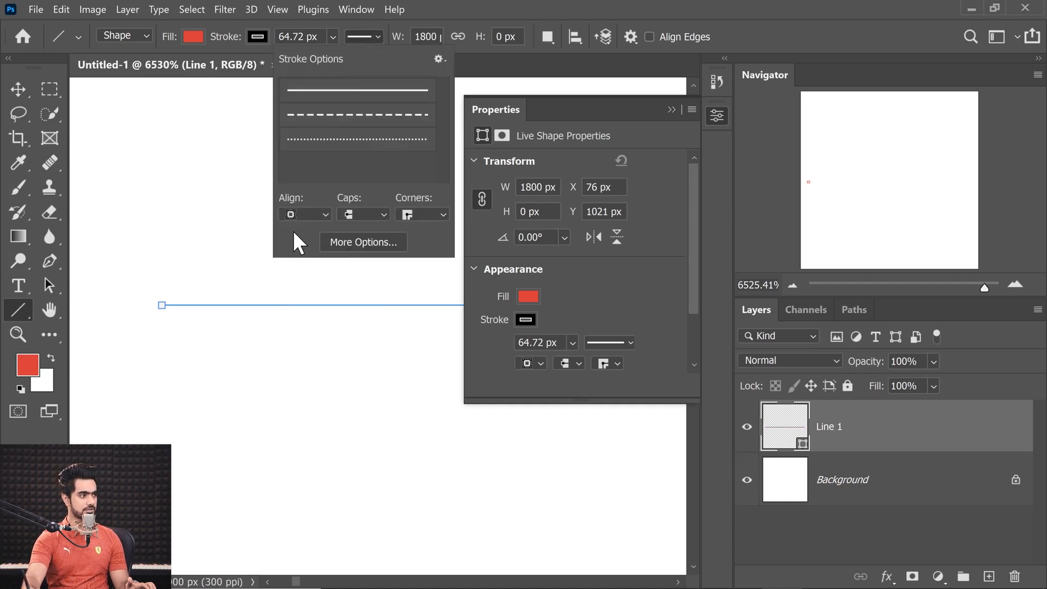
{"action": "left_click", "coordinate": [294, 213]}
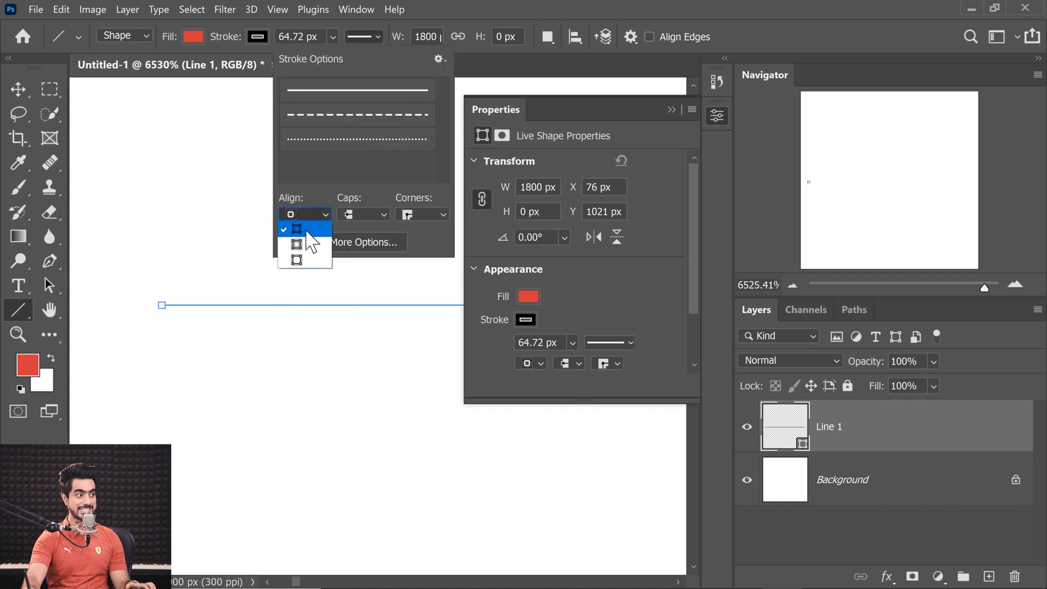
{"action": "left_click", "coordinate": [306, 257]}
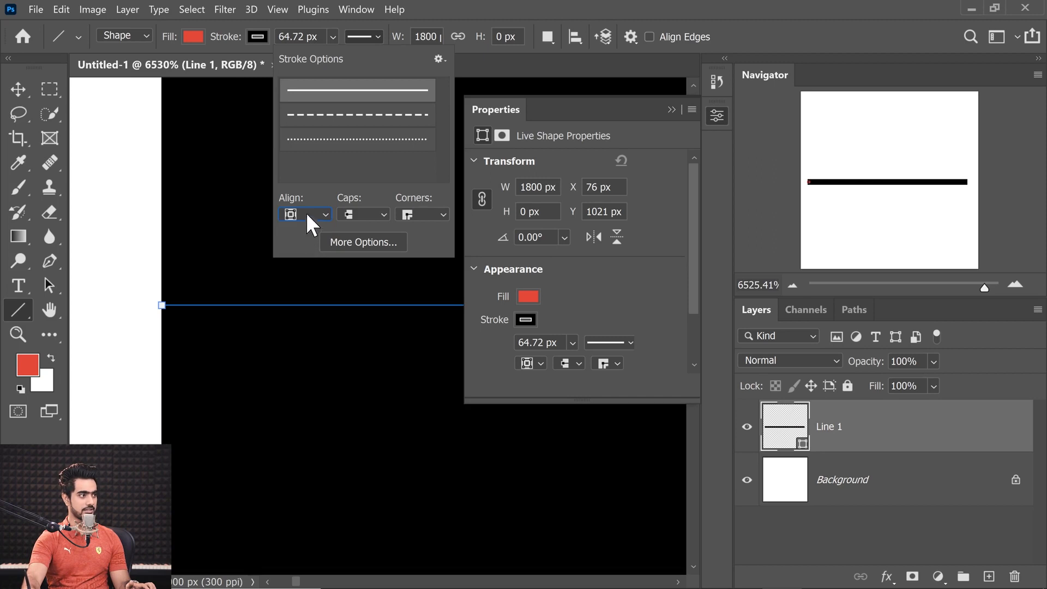
{"action": "left_click", "coordinate": [306, 214]}
{"action": "left_click", "coordinate": [300, 258]}
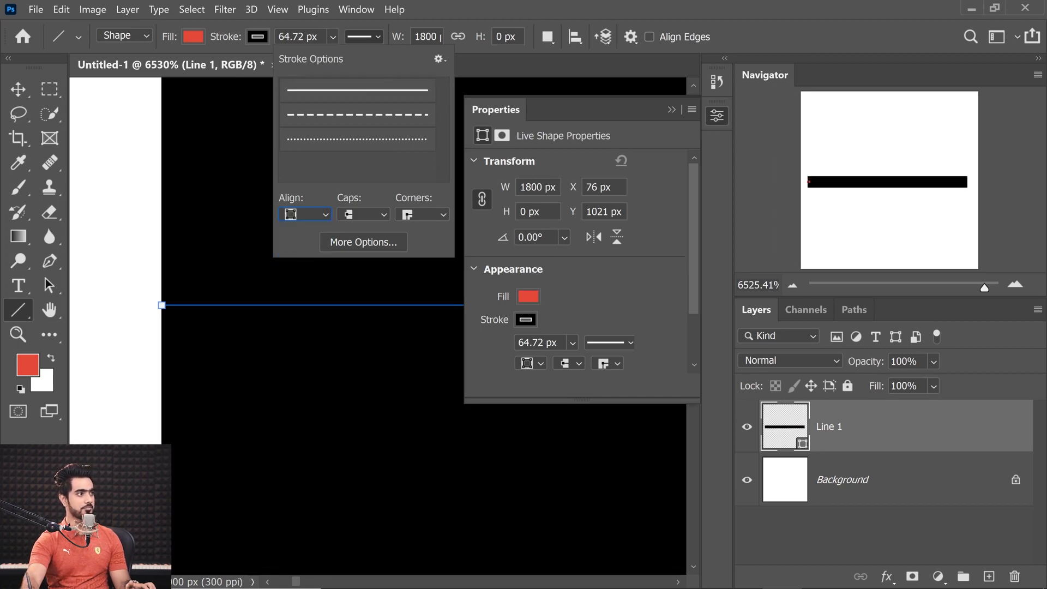
Reduce the line's stroke width to 26.52 px.
{"action": "left_click", "coordinate": [333, 37]}
{"action": "left_click", "coordinate": [333, 37]}
{"action": "left_click_drag", "start_coordinate": [342, 57], "coordinate": [345, 60]}
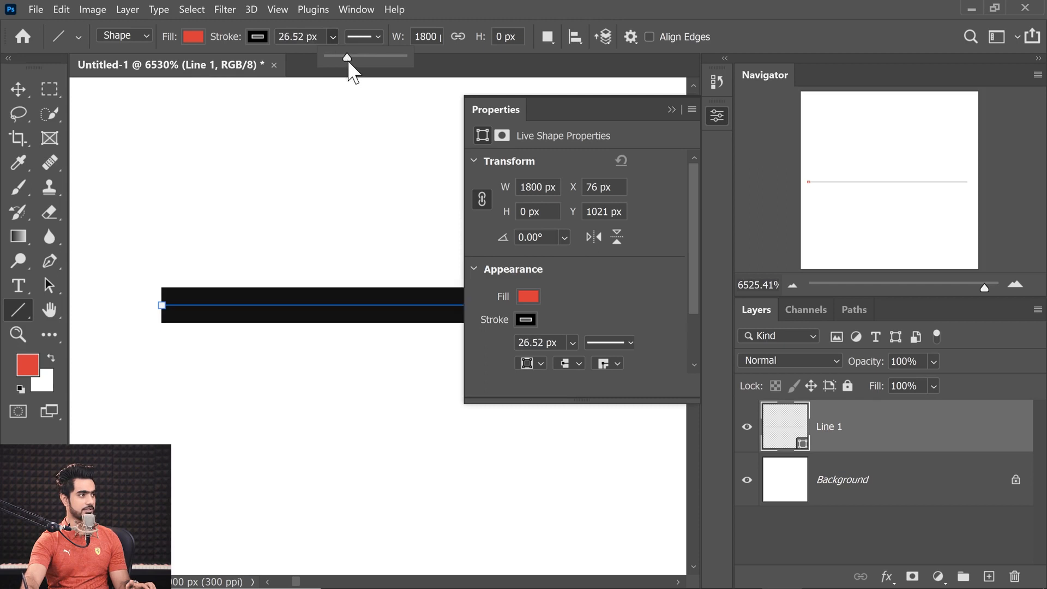
{"action": "key", "text": "ctrl+1"}
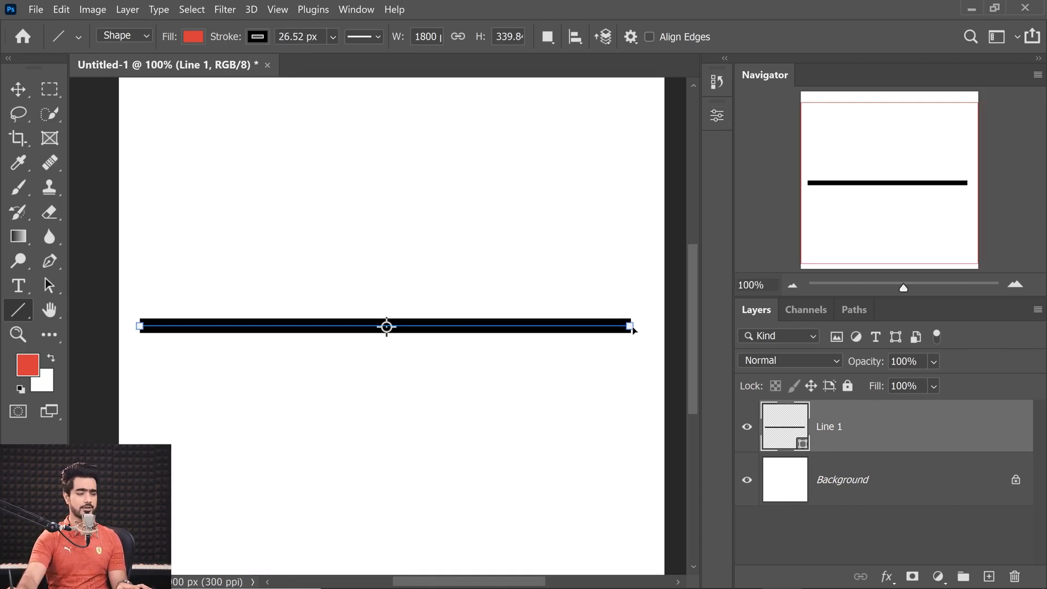
Rotate the line counterclockwise with Free Transform into a steep diagonal rising to the right, and apply it.
{"action": "key", "text": "ctrl+t"}
{"action": "left_click_drag", "start_coordinate": [620, 299], "coordinate": [391, 197]}
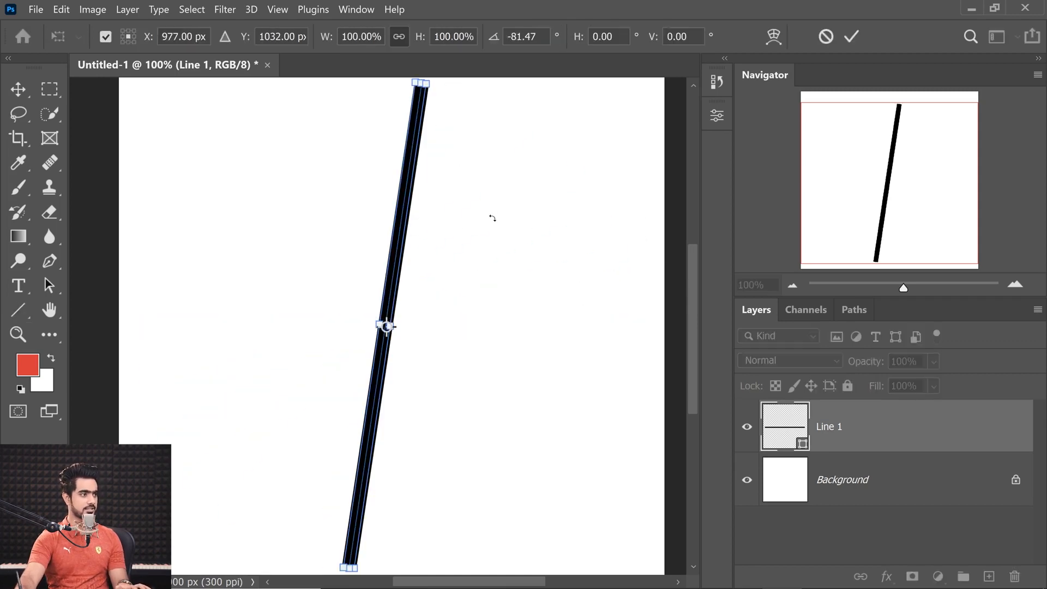
{"action": "left_click_drag", "start_coordinate": [491, 218], "coordinate": [550, 292]}
{"action": "key", "text": "Return"}
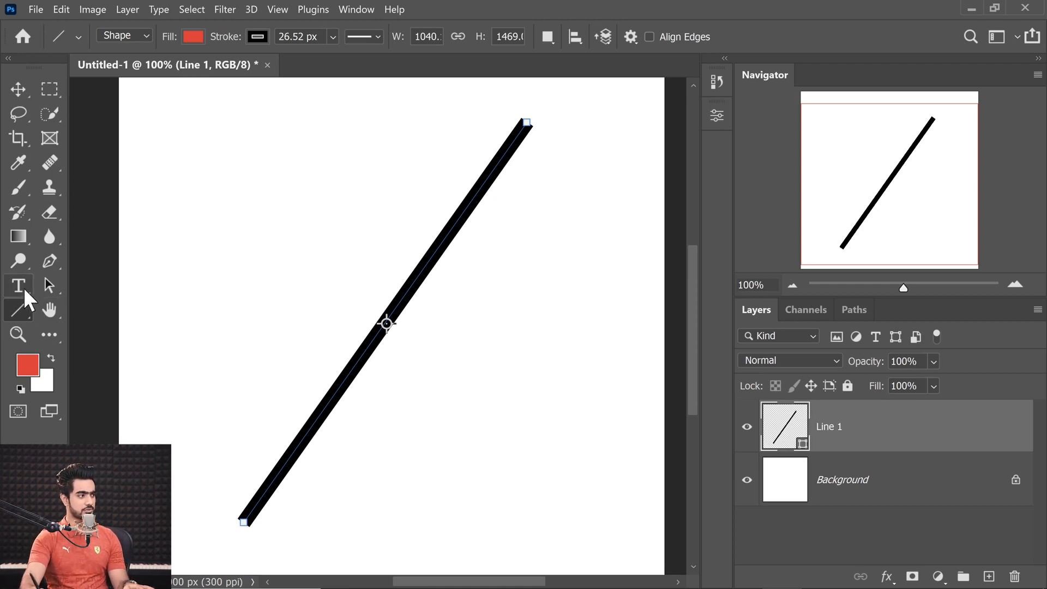
Move the line's two endpoints to new places on the canvas to change its angle and length.
{"action": "left_click_drag", "start_coordinate": [527, 122], "coordinate": [303, 152]}
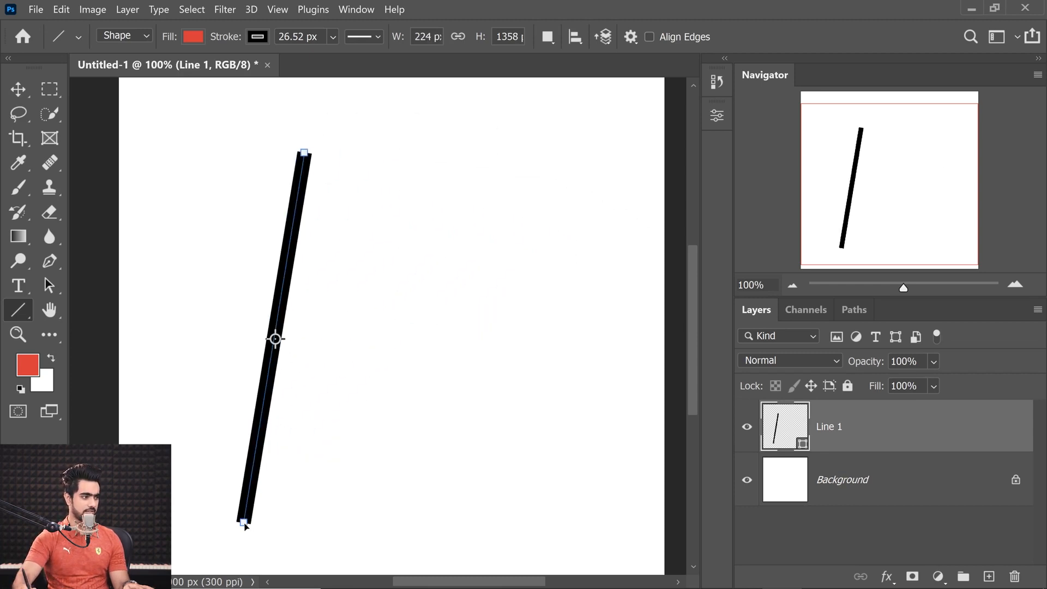
{"action": "left_click_drag", "start_coordinate": [244, 522], "coordinate": [556, 254]}
{"action": "left_click_drag", "start_coordinate": [304, 153], "coordinate": [259, 491]}
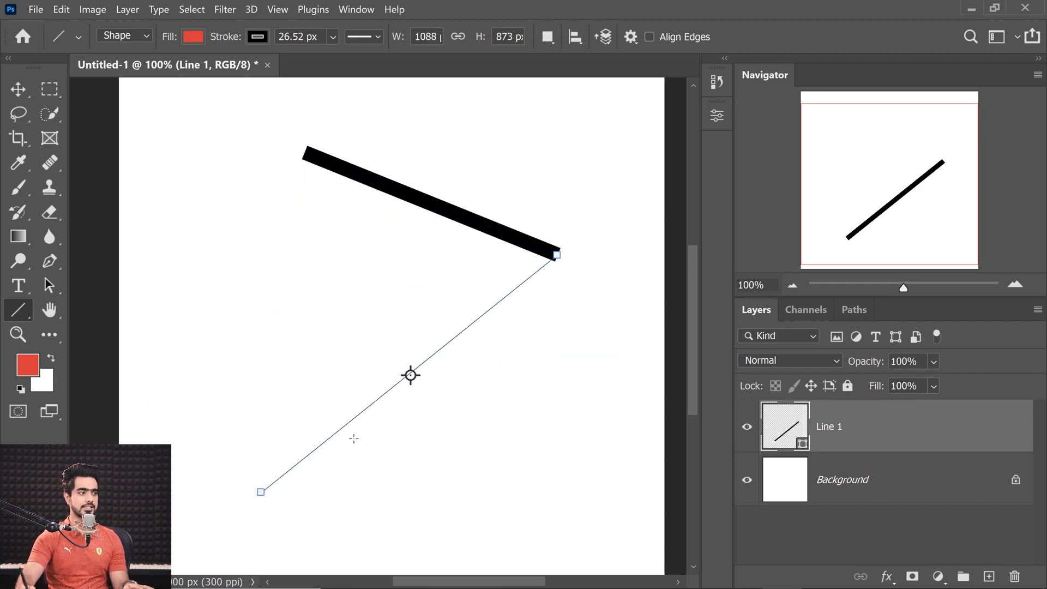
{"action": "left_click_drag", "start_coordinate": [557, 252], "coordinate": [118, 179]}
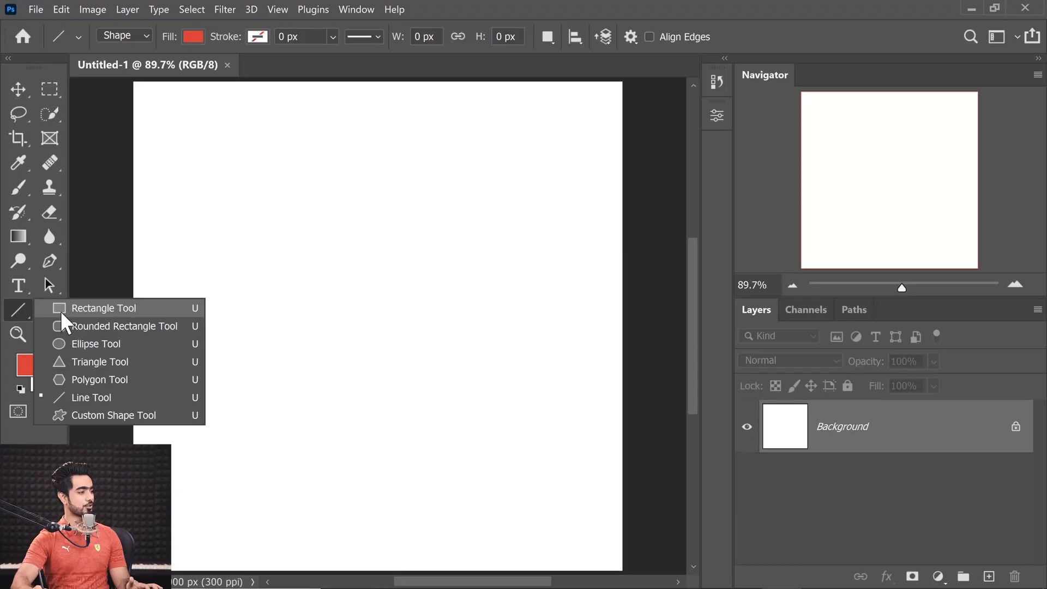
Draw a Sycamore Tree custom shape from the Leaf Trees group, about 1028 px square, and move it to the canvas's horizontal center.
{"action": "left_click", "coordinate": [66, 414]}
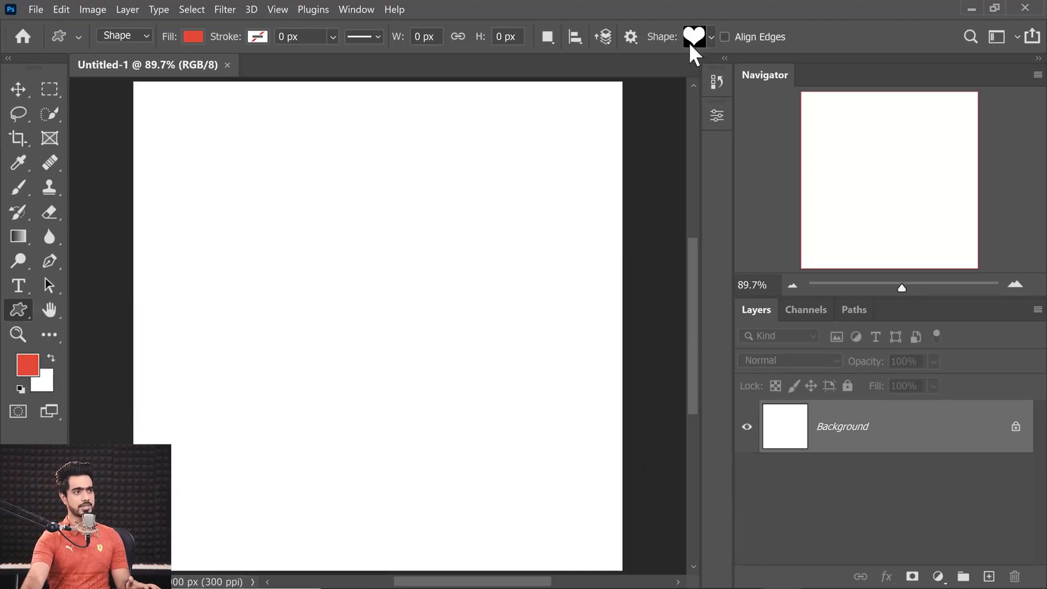
{"action": "left_click", "coordinate": [710, 37]}
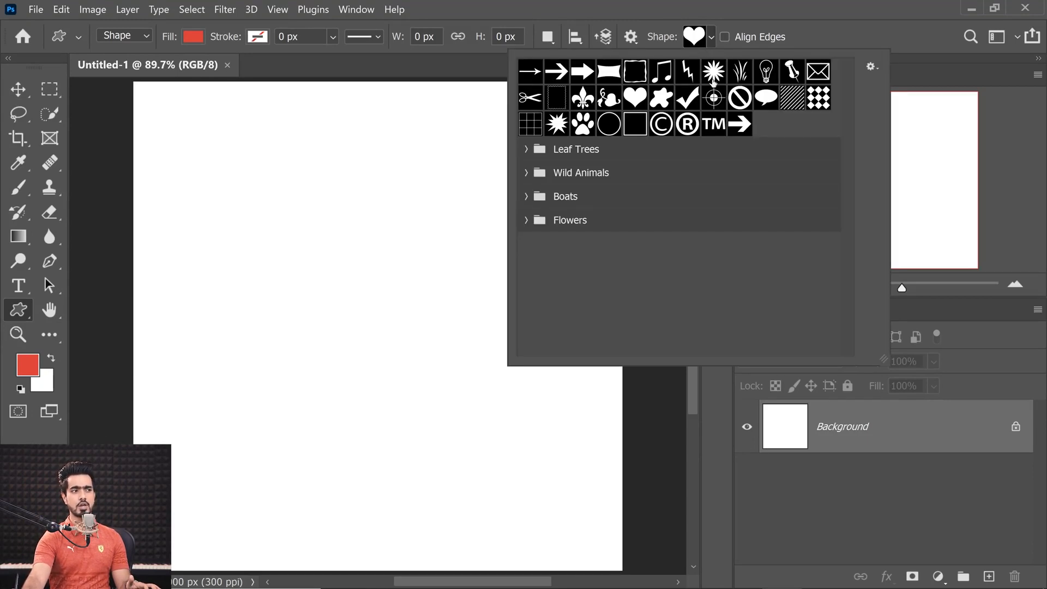
{"action": "left_click", "coordinate": [527, 152]}
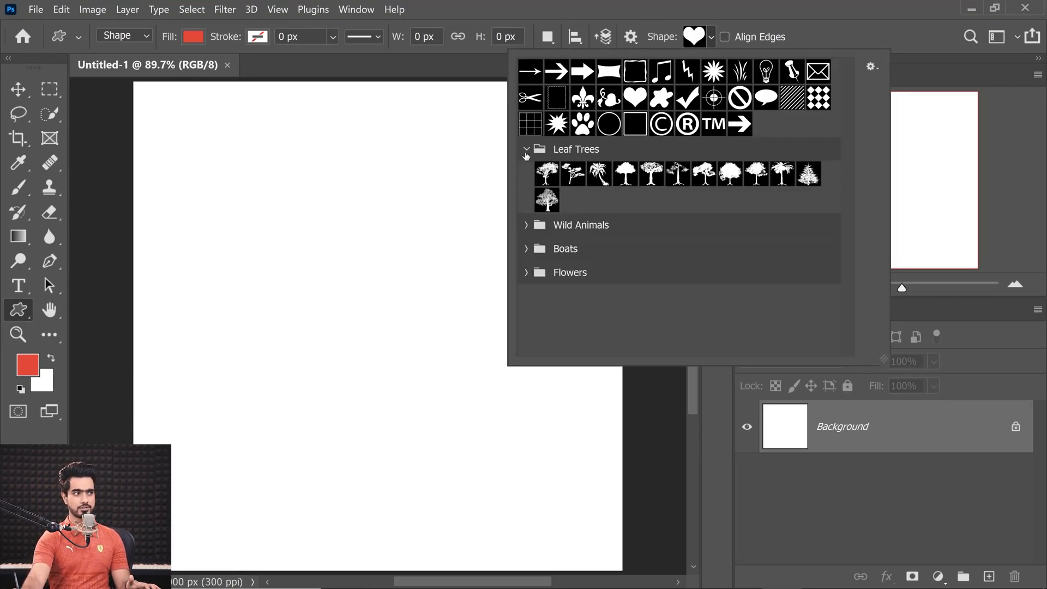
{"action": "left_click", "coordinate": [527, 226]}
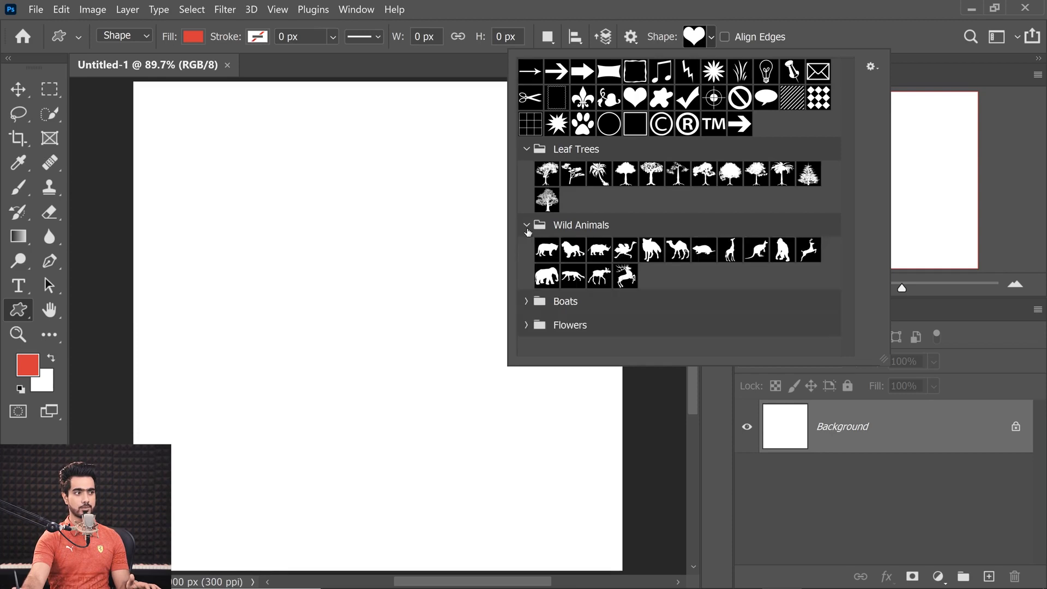
{"action": "left_click", "coordinate": [550, 177]}
{"action": "left_click", "coordinate": [552, 209]}
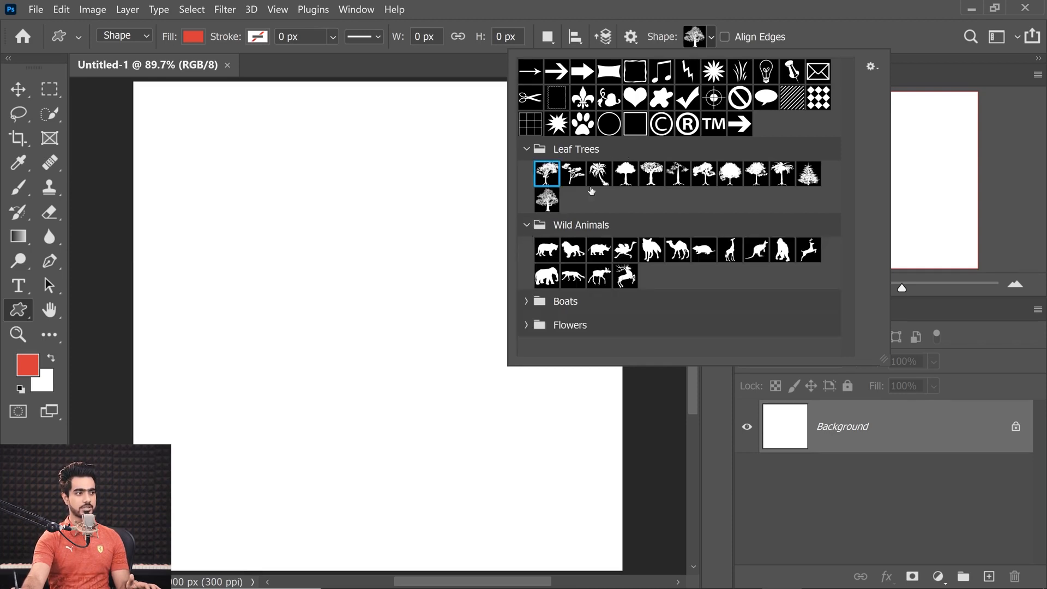
{"action": "left_click", "coordinate": [711, 41]}
{"action": "left_click_drag", "start_coordinate": [281, 145], "coordinate": [491, 524]}
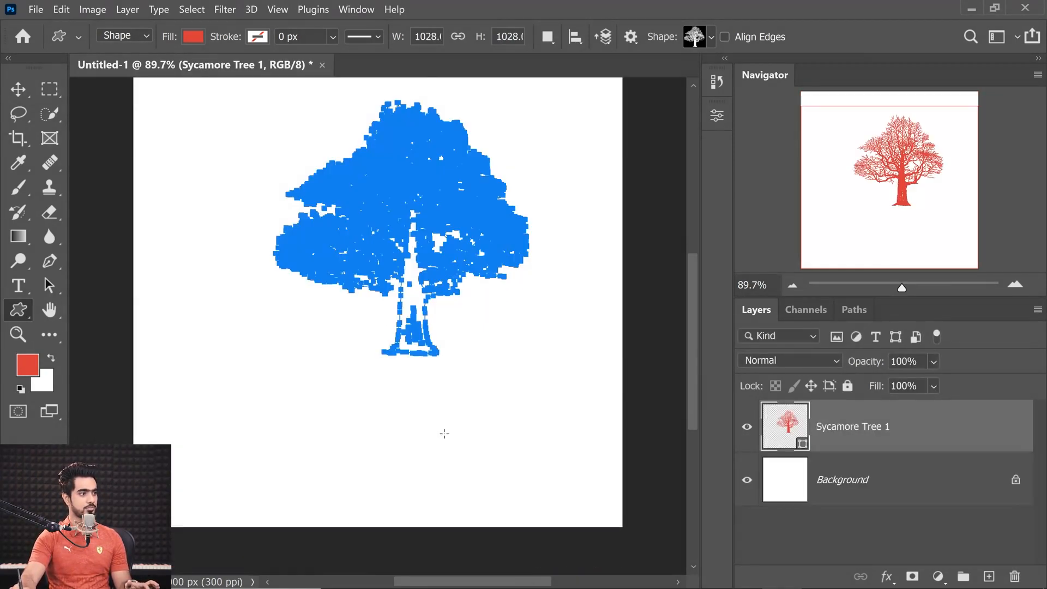
{"action": "left_click", "coordinate": [24, 92]}
{"action": "left_click_drag", "start_coordinate": [430, 211], "coordinate": [407, 258]}
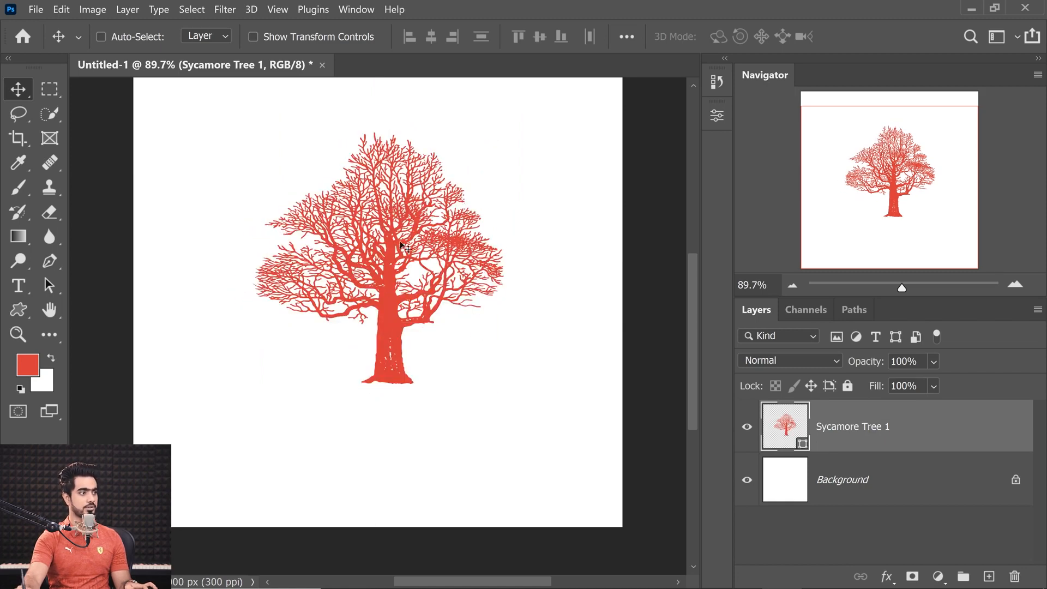
Select the sycamore tree's path and move an anchor point outward at a branch tip on the tree's left side.
{"action": "left_click", "coordinate": [385, 225]}
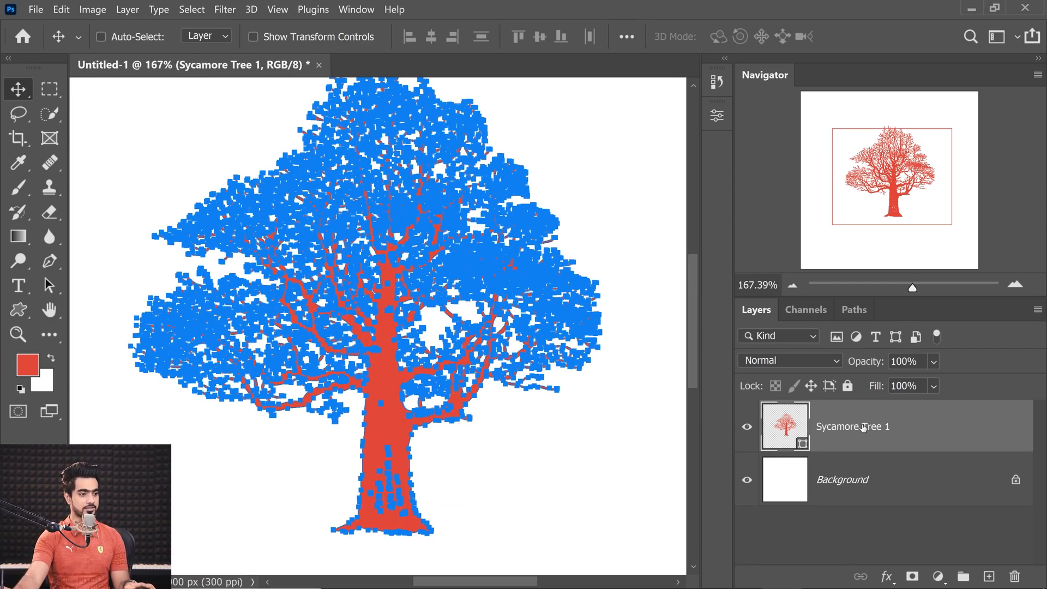
{"action": "left_click", "coordinate": [829, 486]}
{"action": "left_click", "coordinate": [867, 441]}
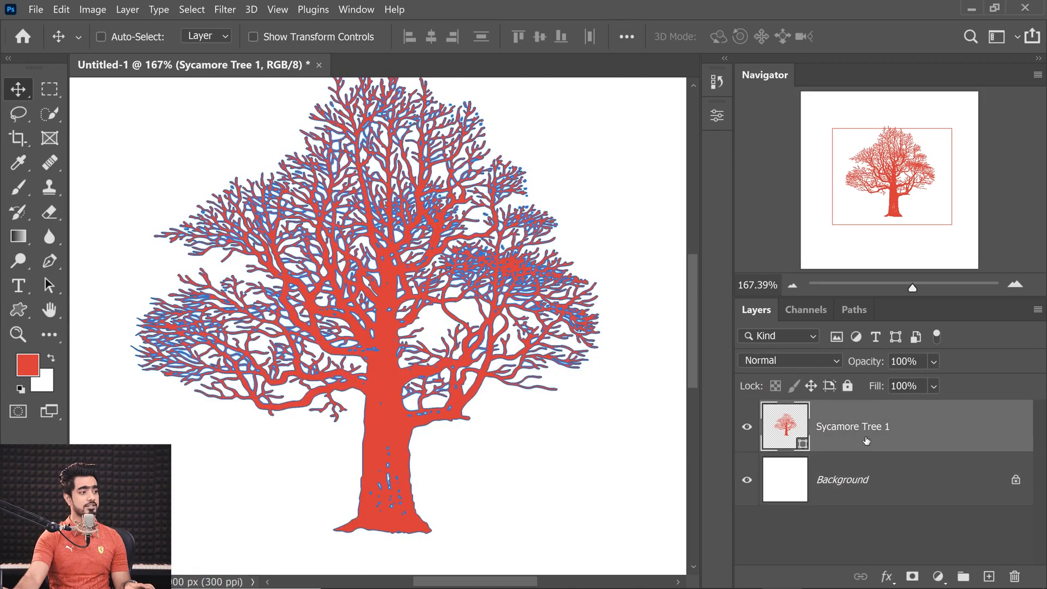
{"action": "left_click_drag", "start_coordinate": [168, 291], "coordinate": [201, 308]}
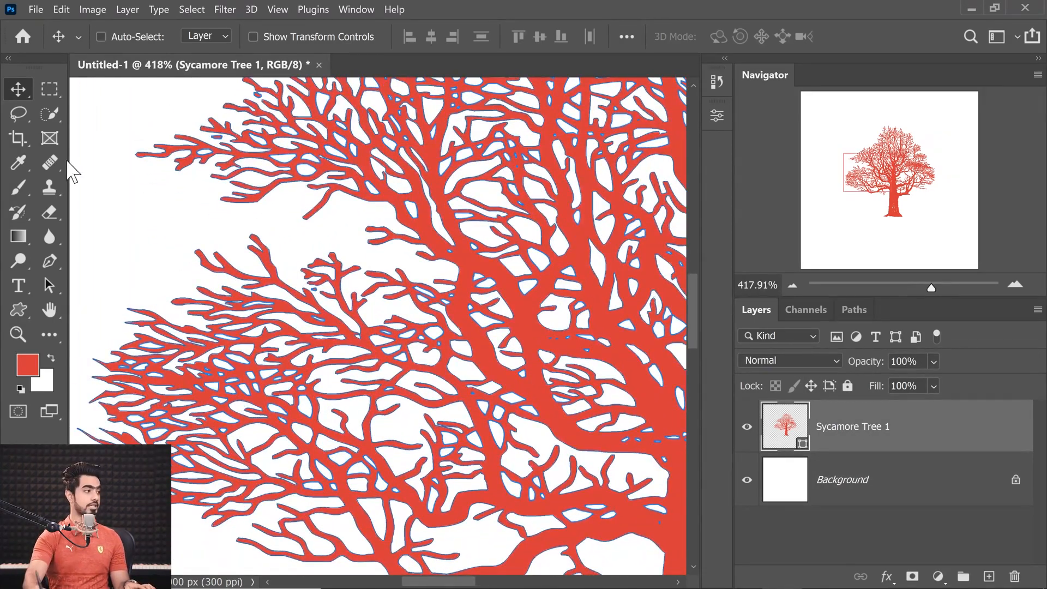
{"action": "left_click", "coordinate": [49, 262]}
{"action": "left_click", "coordinate": [172, 308], "text": "ctrl"}
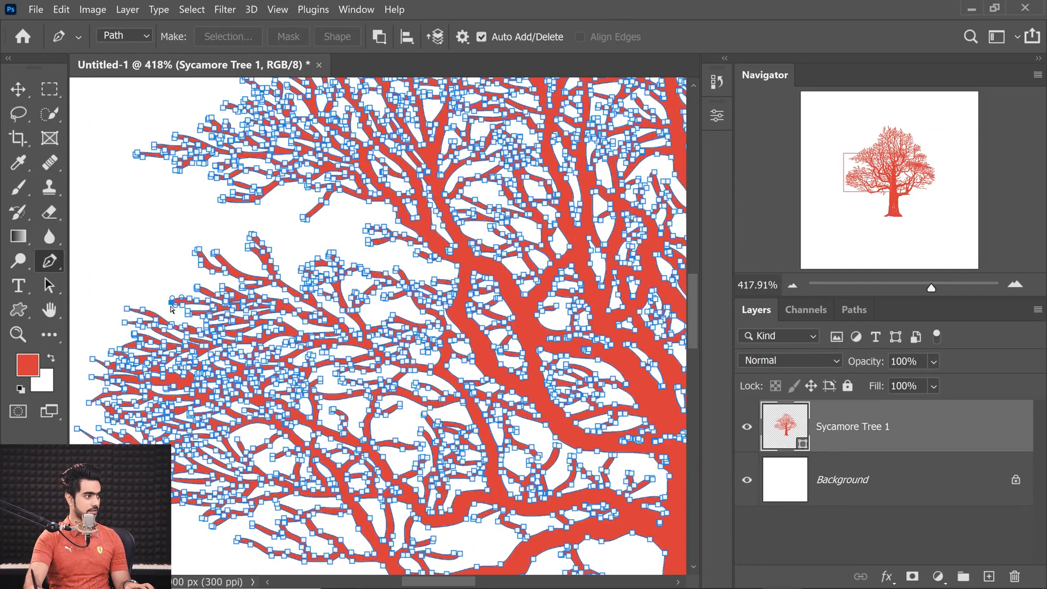
{"action": "left_click_drag", "start_coordinate": [167, 299], "coordinate": [117, 276]}
{"action": "left_click_drag", "start_coordinate": [284, 299], "coordinate": [245, 305]}
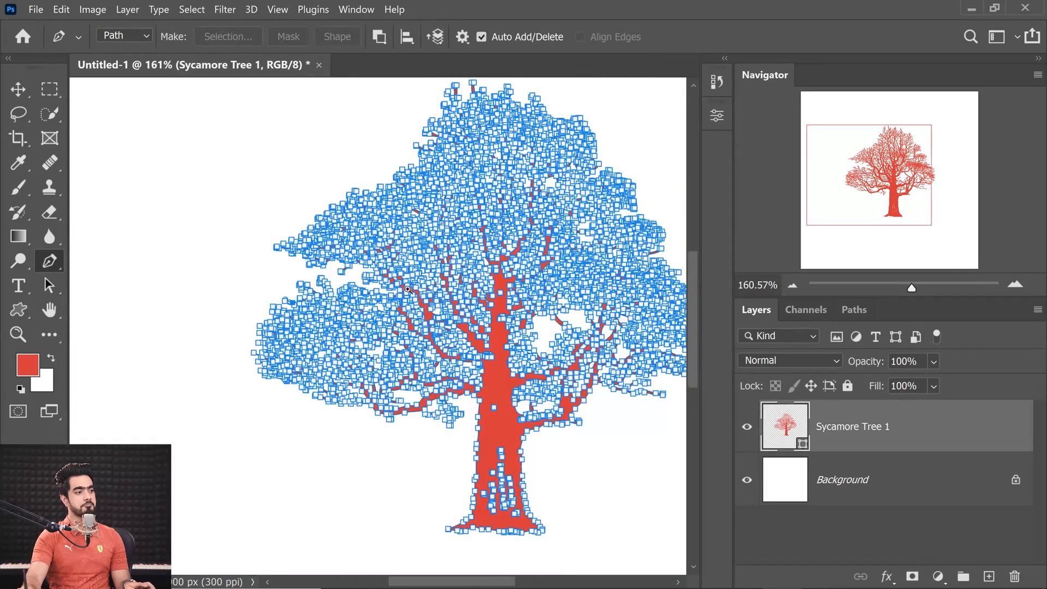
Change the sycamore tree shape's fill color to black.
{"action": "left_click_drag", "start_coordinate": [408, 290], "coordinate": [415, 290]}
{"action": "left_click_drag", "start_coordinate": [457, 329], "coordinate": [337, 306]}
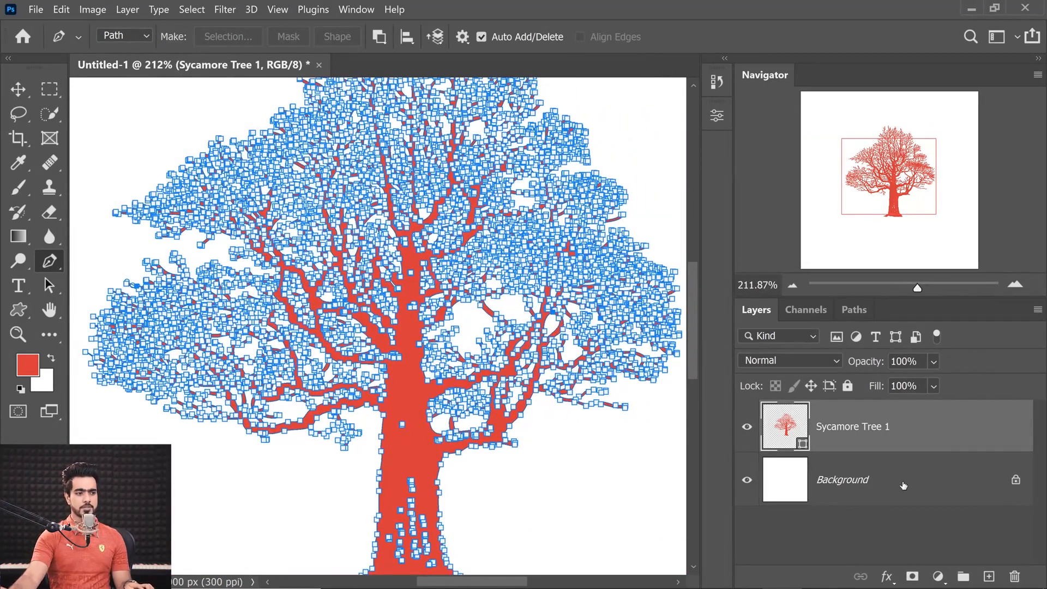
{"action": "key", "text": "ctrl+minus"}
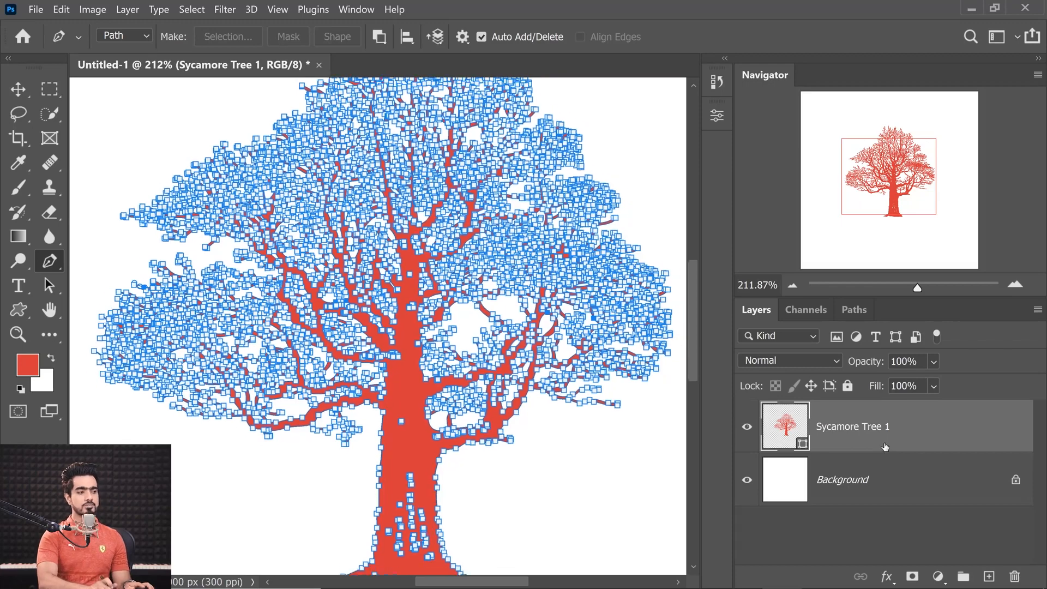
{"action": "key", "text": "ctrl+0"}
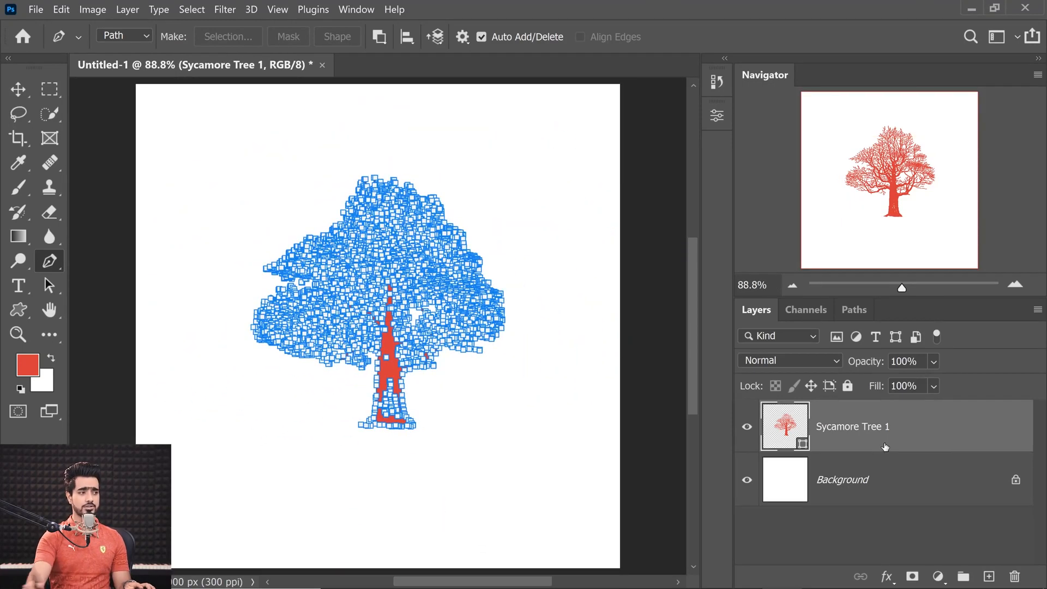
{"action": "double_click", "coordinate": [786, 427]}
{"action": "left_click_drag", "start_coordinate": [688, 357], "coordinate": [749, 485]}
{"action": "left_click", "coordinate": [911, 277]}
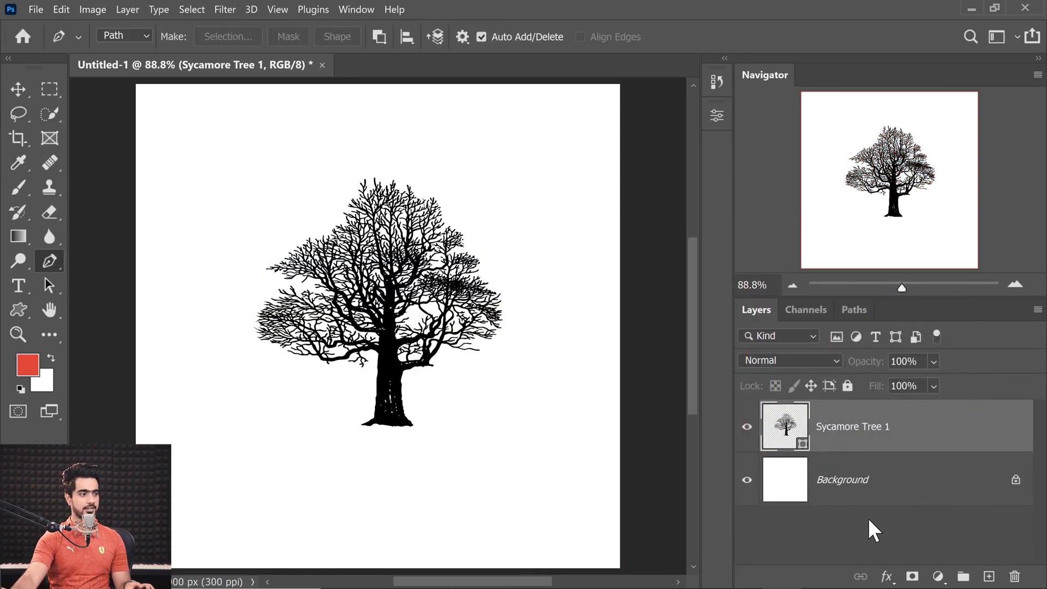
Delete the sycamore tree layer and draw a closed, curved bean-shaped path with four anchor points using the Pen tool.
{"action": "left_click", "coordinate": [870, 521]}
{"action": "left_click", "coordinate": [849, 437]}
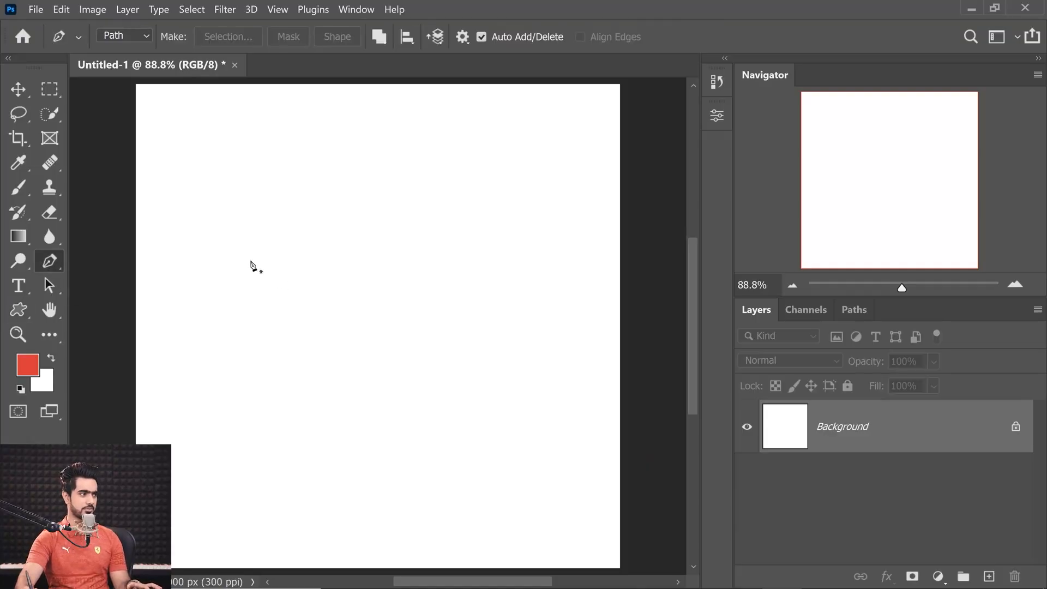
{"action": "left_click_drag", "start_coordinate": [247, 260], "coordinate": [239, 297]}
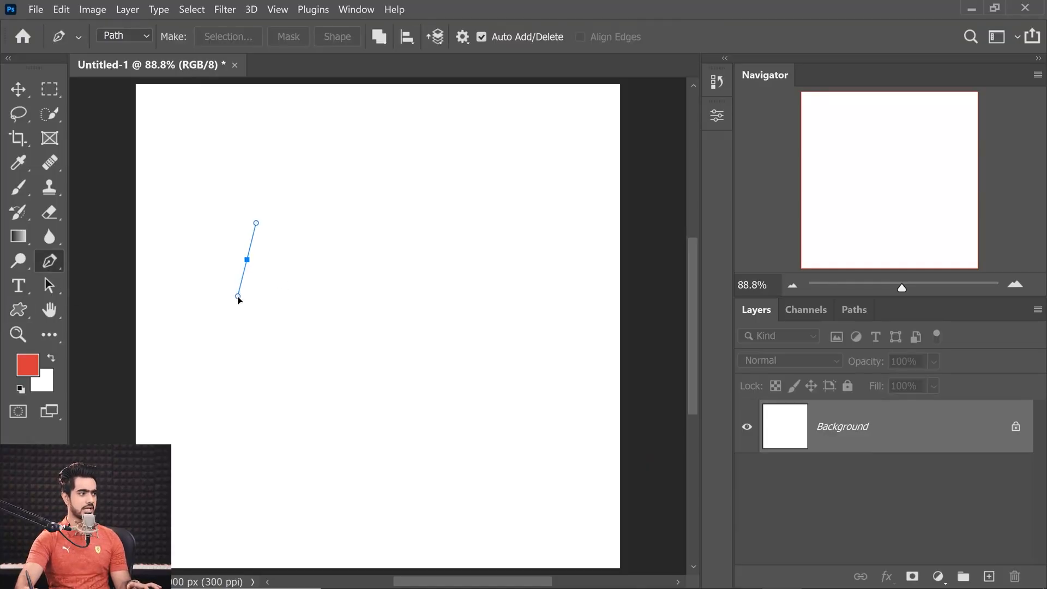
{"action": "mouse_move", "coordinate": [335, 399]}
{"action": "left_mouse_down"}
{"action": "mouse_move", "coordinate": [342, 409]}
{"action": "mouse_move", "coordinate": [405, 407]}
{"action": "left_mouse_up"}
{"action": "left_click_drag", "start_coordinate": [504, 313], "coordinate": [502, 251]}
{"action": "left_click_drag", "start_coordinate": [357, 277], "coordinate": [213, 293]}
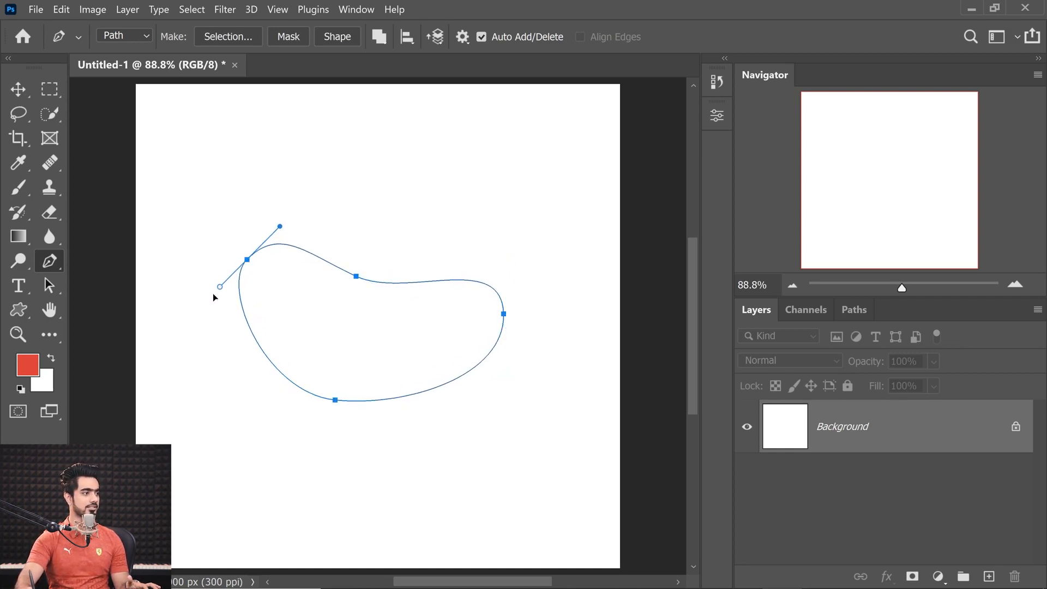
Shift the bean path slightly downward and tilt the direction handles of its bottom anchor point to reshape the curve.
{"action": "left_click_drag", "start_coordinate": [357, 276], "coordinate": [355, 287]}
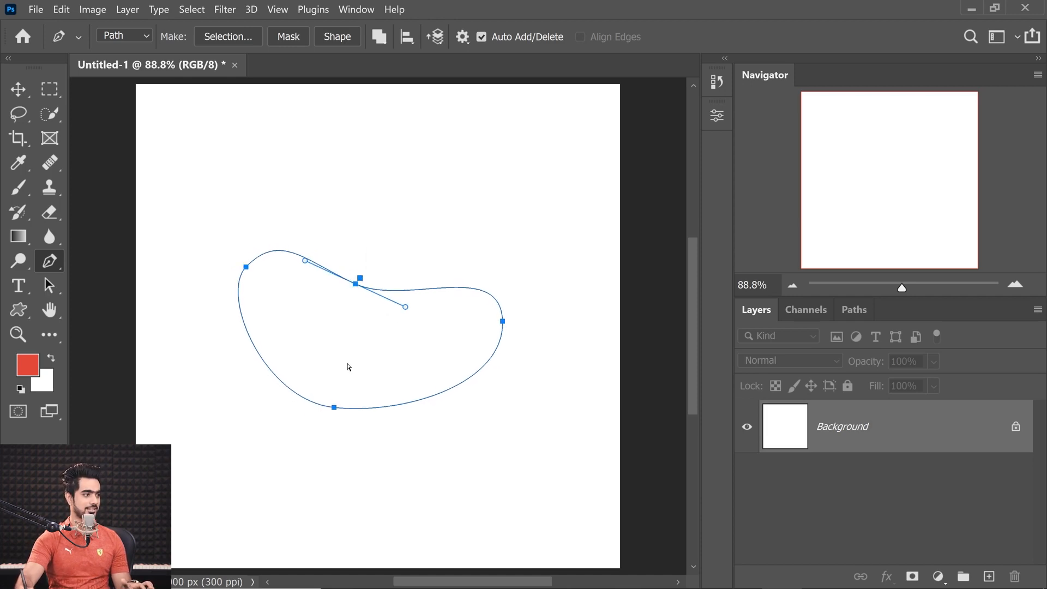
{"action": "left_click", "coordinate": [334, 408]}
{"action": "left_click_drag", "start_coordinate": [266, 403], "coordinate": [266, 389]}
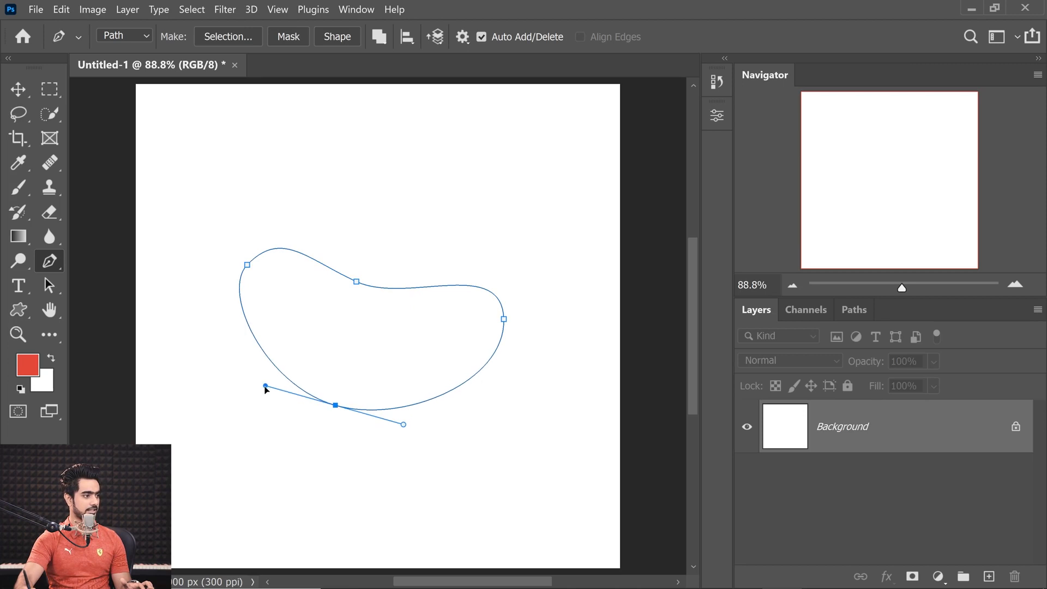
Fill the bean path with a Solid Color layer set to 000000.
{"action": "left_click", "coordinate": [938, 576]}
{"action": "left_click", "coordinate": [934, 295]}
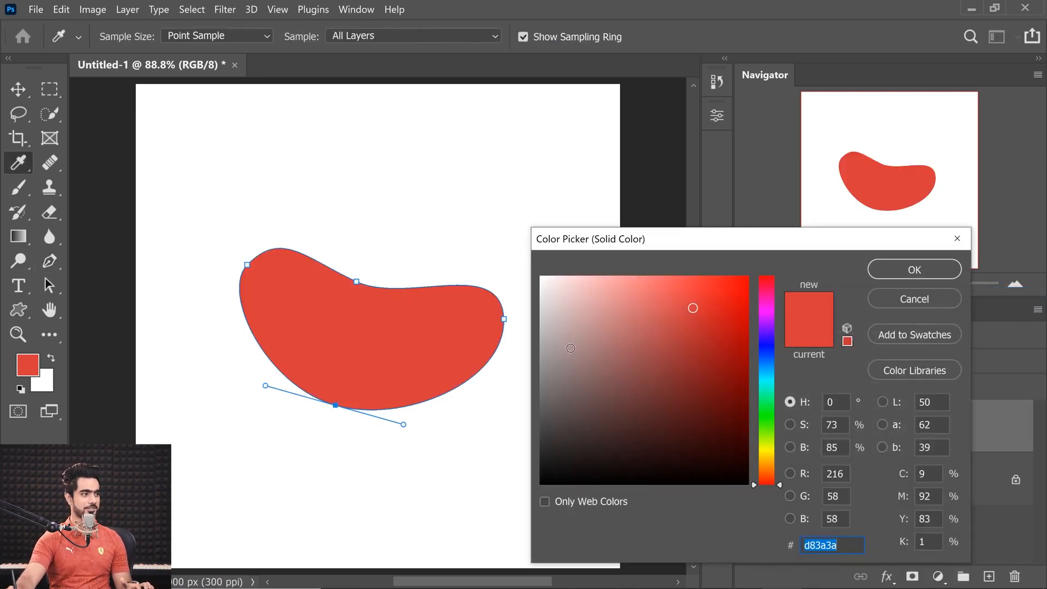
{"action": "type", "text": "000000"}
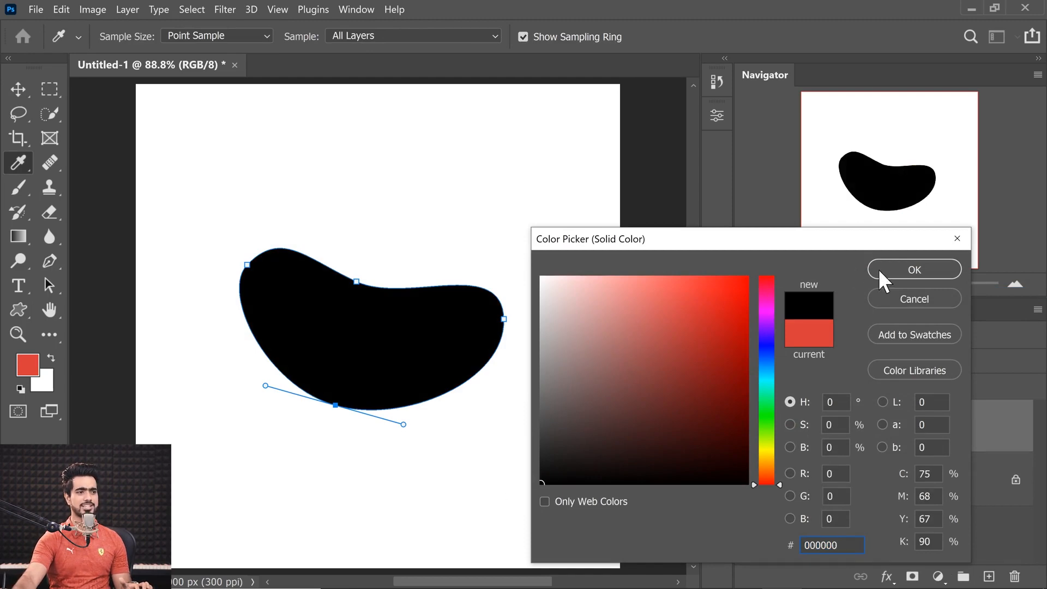
{"action": "left_click", "coordinate": [887, 270]}
Define the bean path as a custom shape named Bean and locate it among the custom shapes.
{"action": "right_click", "coordinate": [379, 325]}
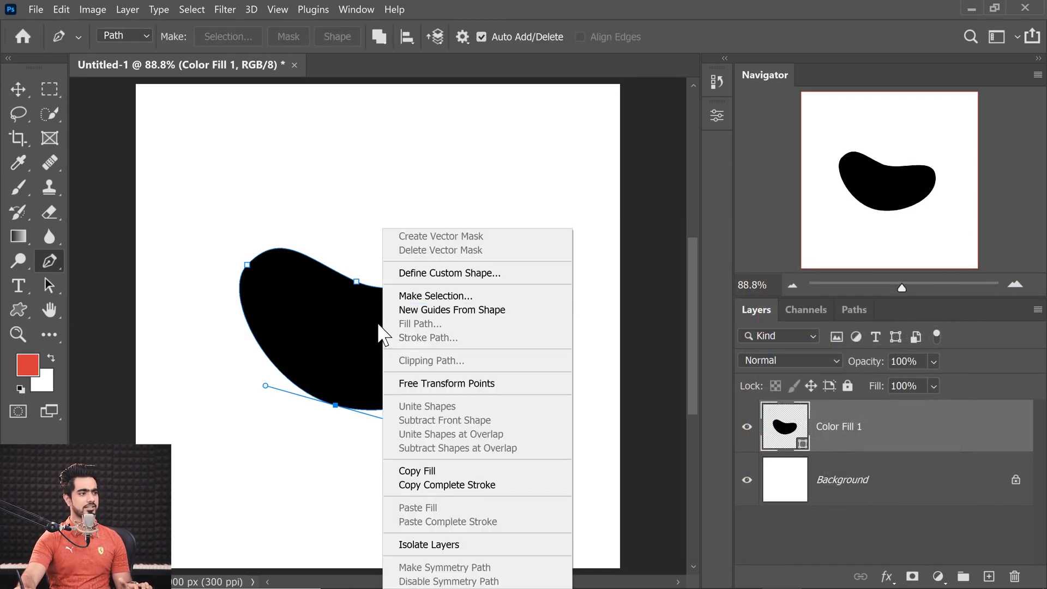
{"action": "left_click", "coordinate": [439, 273]}
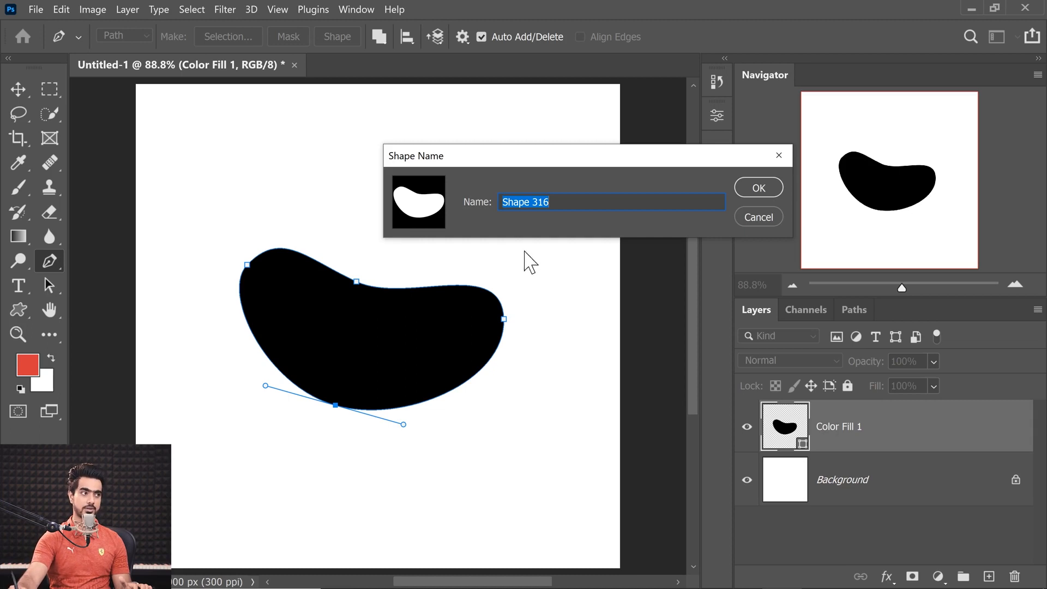
{"action": "type", "text": "Bean"}
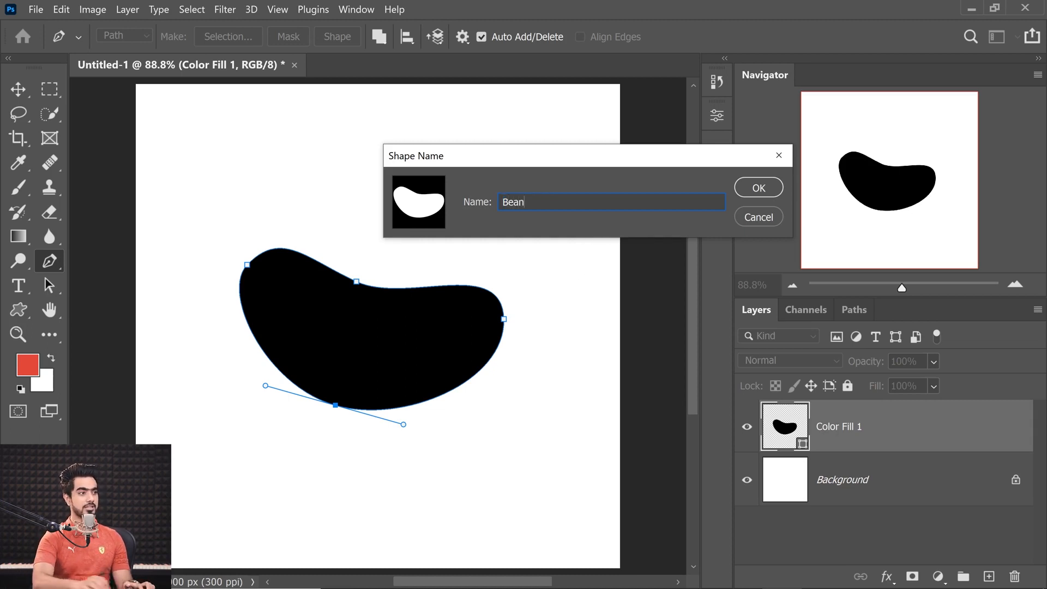
{"action": "left_click", "coordinate": [760, 189]}
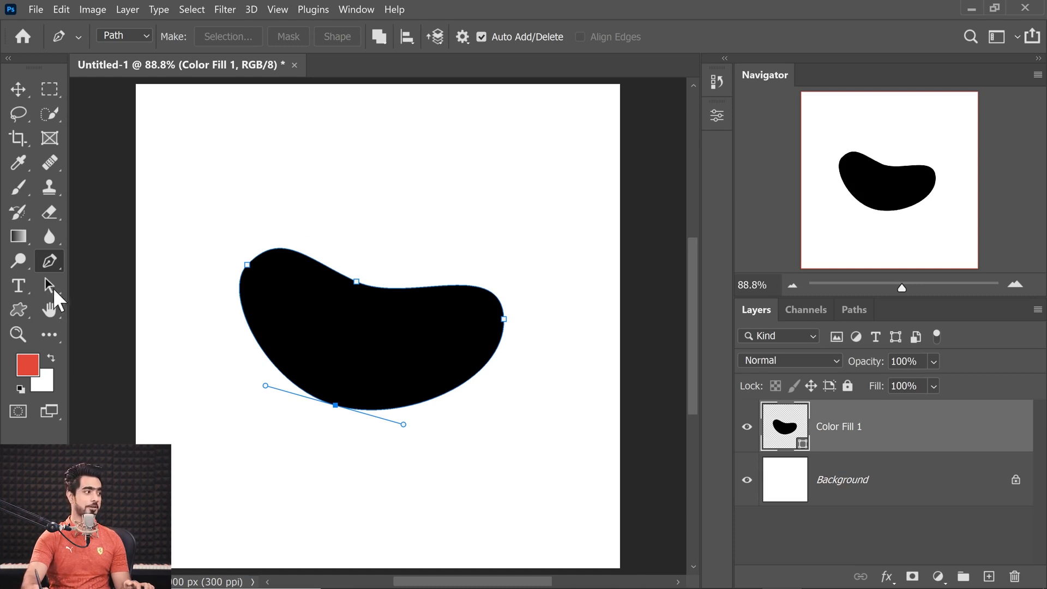
{"action": "left_click", "coordinate": [18, 310]}
{"action": "left_click", "coordinate": [706, 40]}
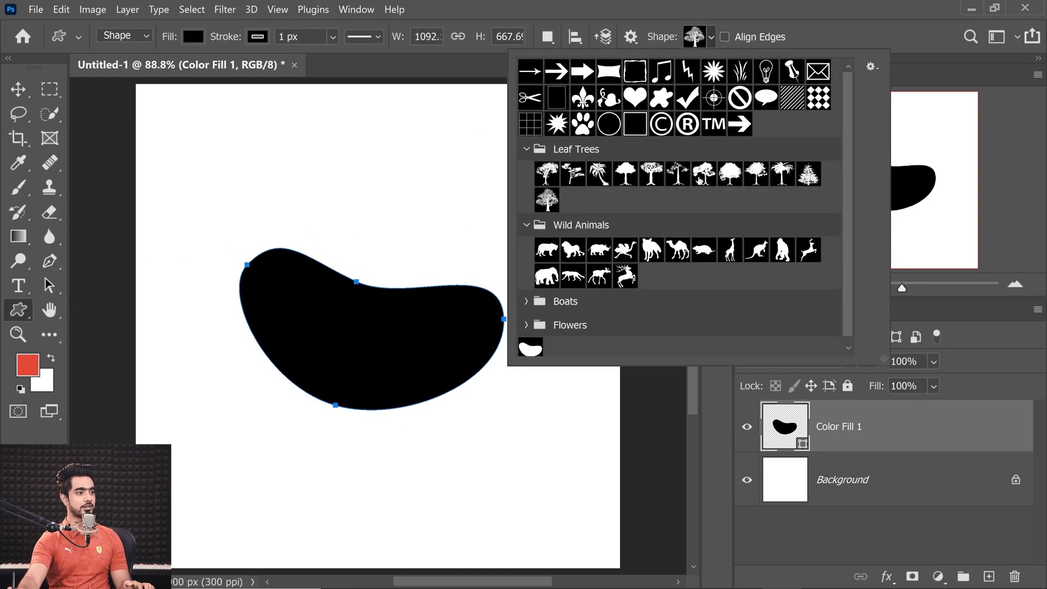
{"action": "scroll", "coordinate": [846, 290], "scroll_direction": "down", "scroll_amount": 1}
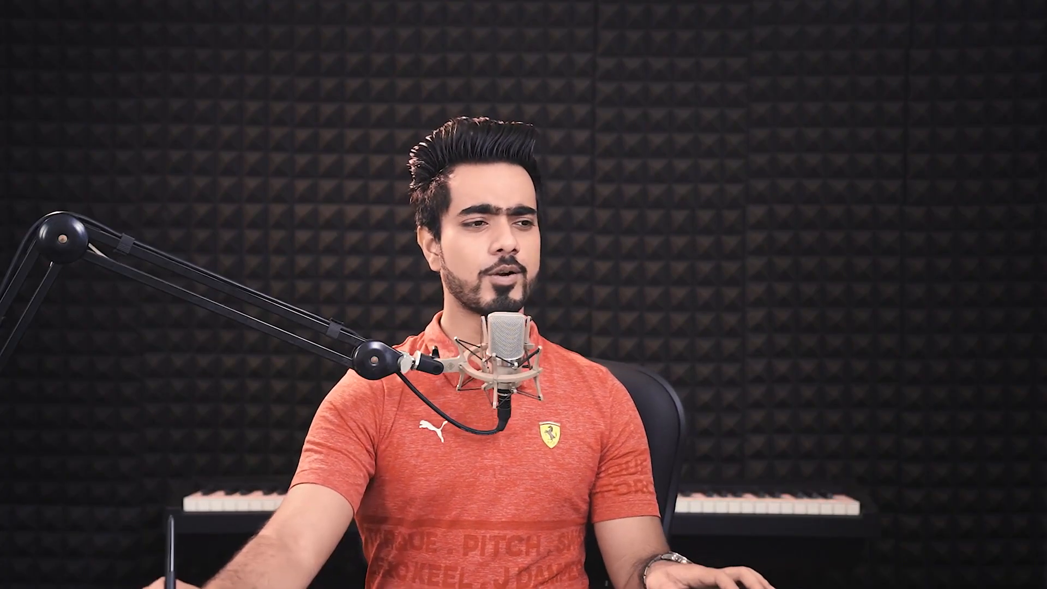
Delete the bean's fill layer and add the text DINDA on the blank canvas, above the middle.
{"action": "left_click_drag", "start_coordinate": [818, 426], "coordinate": [1016, 575]}
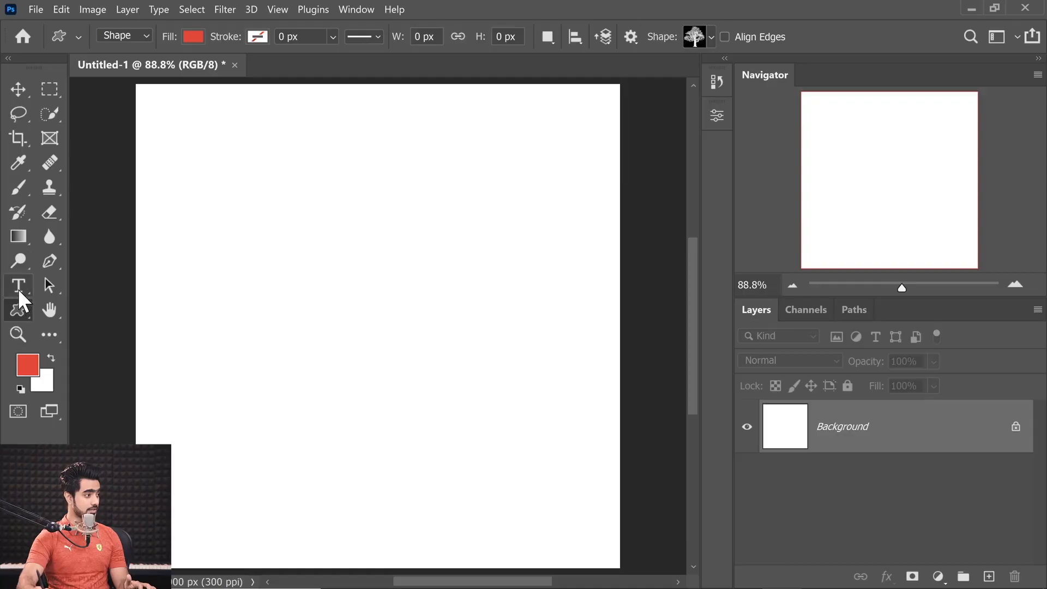
{"action": "left_click", "coordinate": [18, 286]}
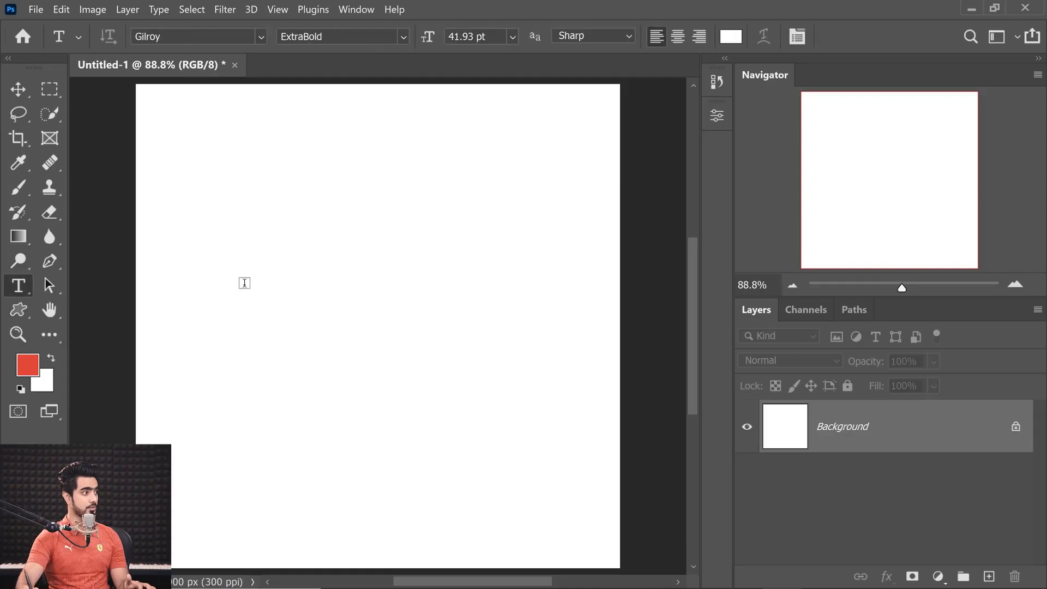
{"action": "left_click", "coordinate": [310, 263]}
{"action": "type", "text": "DINDA"}
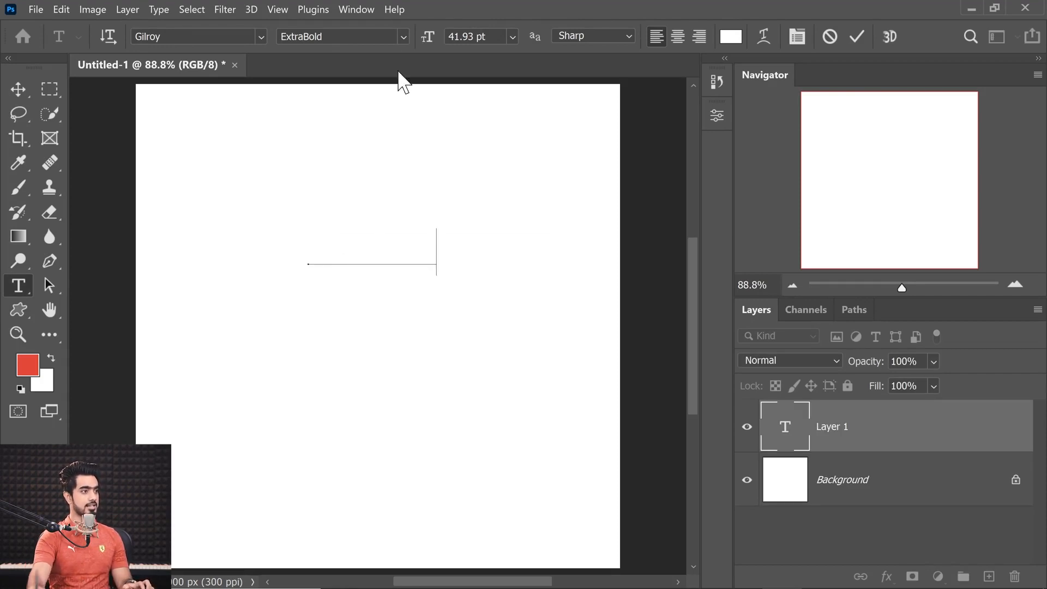
Set the color of the entire DINDA text to black.
{"action": "left_click", "coordinate": [733, 43]}
{"action": "left_click_drag", "start_coordinate": [592, 387], "coordinate": [508, 510]}
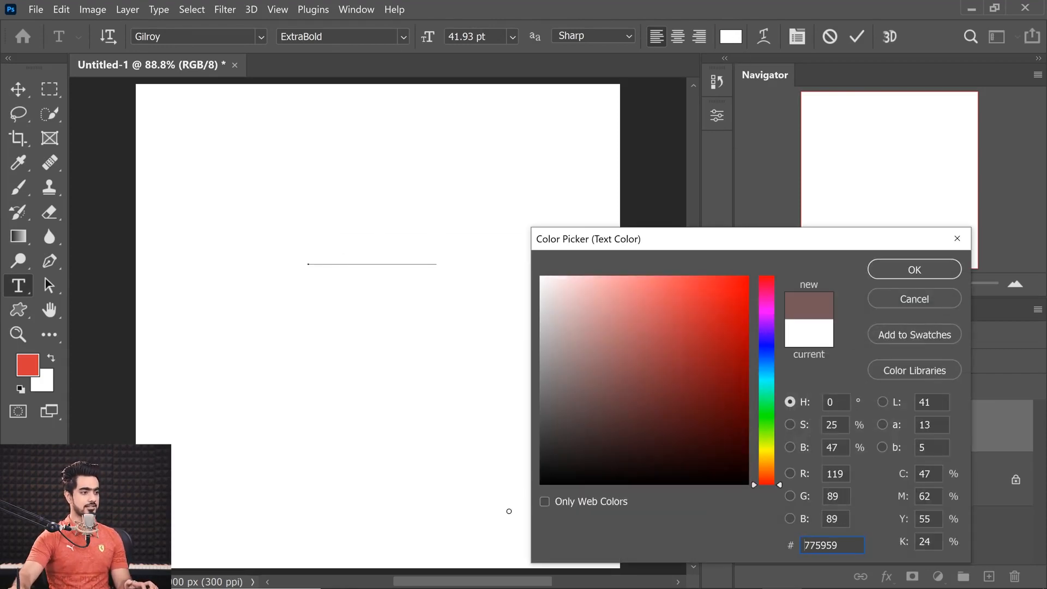
{"action": "left_click", "coordinate": [906, 271]}
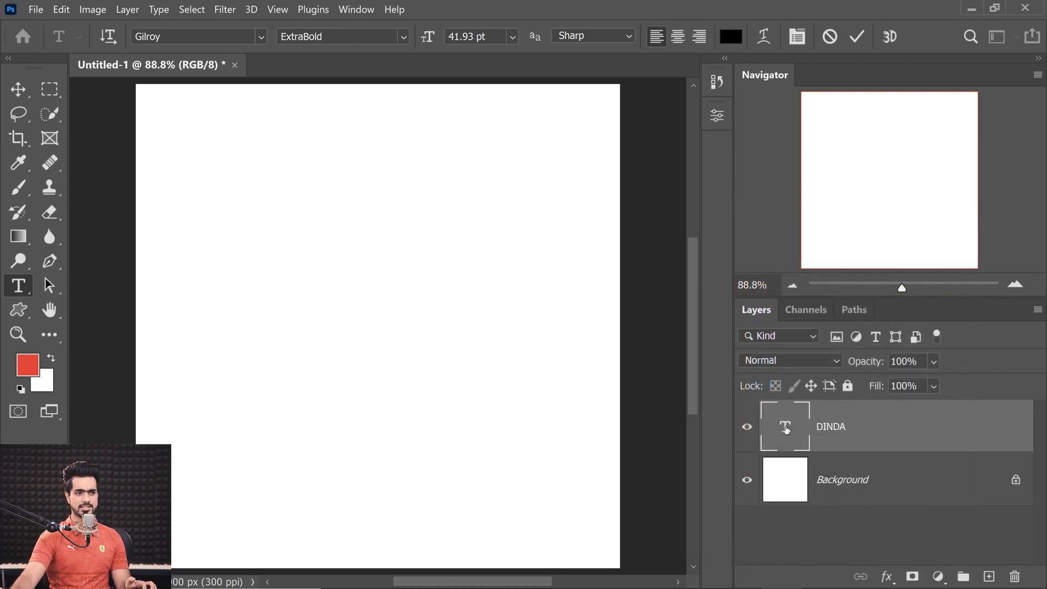
{"action": "double_click", "coordinate": [787, 426]}
{"action": "left_click", "coordinate": [731, 36]}
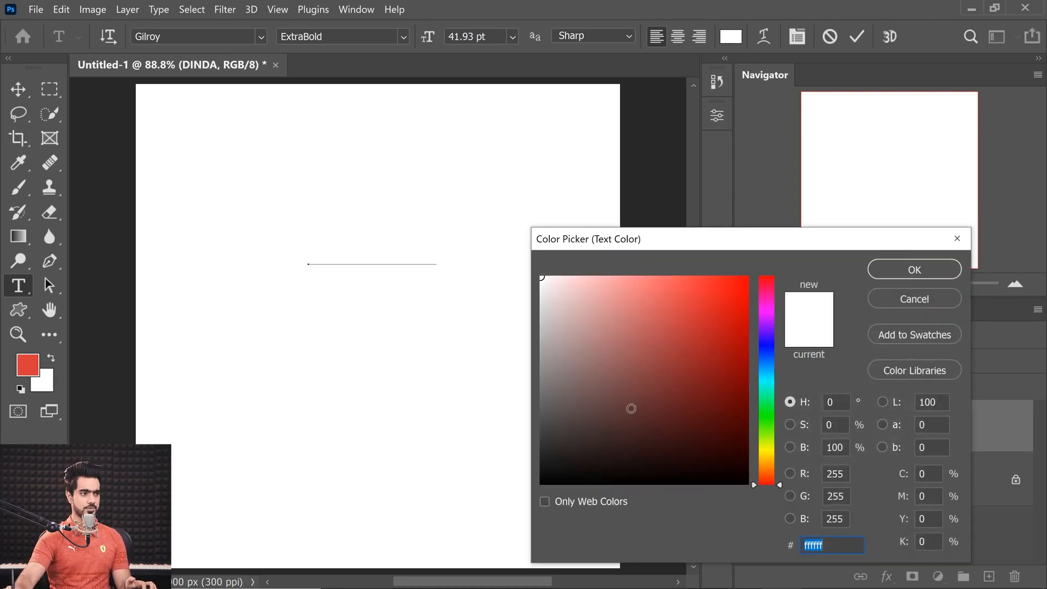
{"action": "left_click", "coordinate": [914, 270]}
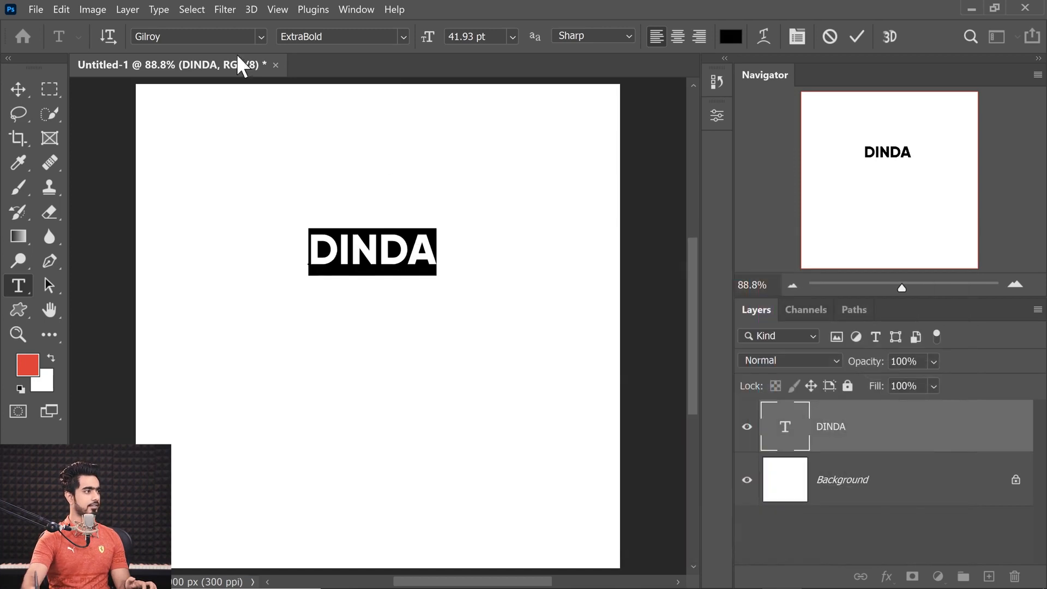
Set the DINDA text's font style to Light and commit the text edit.
{"action": "left_click", "coordinate": [404, 36]}
{"action": "left_click", "coordinate": [346, 50]}
{"action": "left_click", "coordinate": [18, 88]}
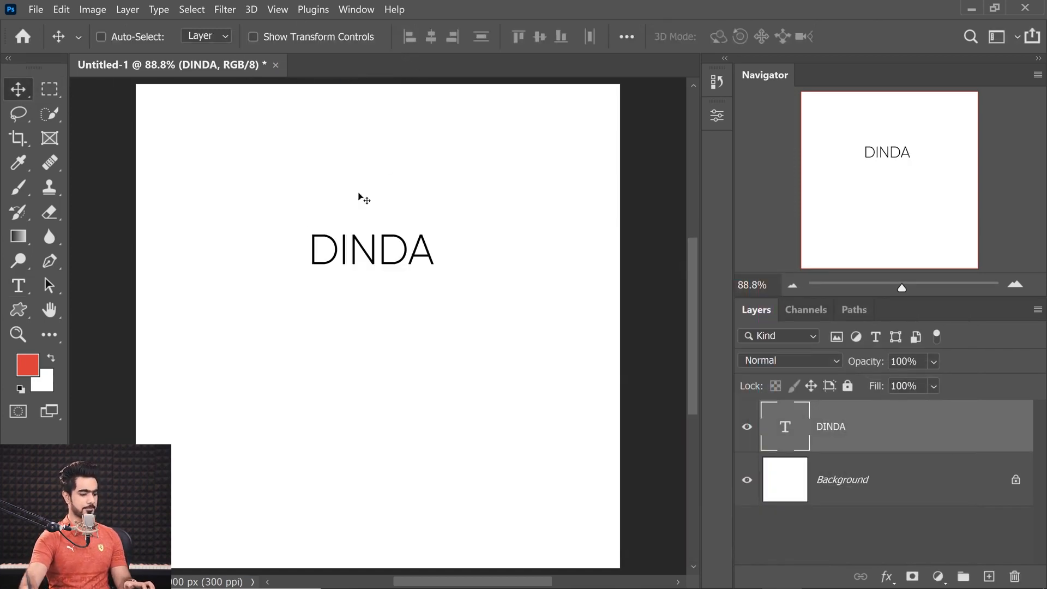
Scale the DINDA text to 148.62% with Free Transform and center it horizontally on the canvas at X 1000 px.
{"action": "key", "text": "ctrl+t"}
{"action": "mouse_move", "coordinate": [437, 274]}
{"action": "left_mouse_down"}
{"action": "mouse_move", "coordinate": [476, 309]}
{"action": "mouse_move", "coordinate": [495, 298]}
{"action": "mouse_move", "coordinate": [436, 269]}
{"action": "mouse_move", "coordinate": [447, 275]}
{"action": "left_mouse_up"}
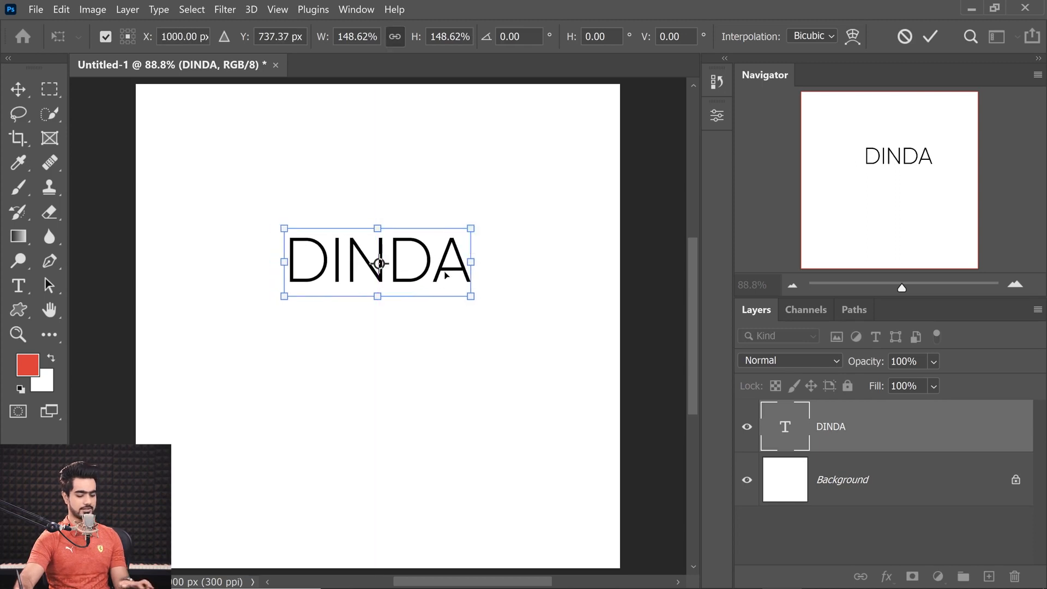
{"action": "key", "text": "Return"}
Duplicate the DINDA text directly below the original and change the copy's wording to DETAILER.
{"action": "left_click_drag", "start_coordinate": [389, 252], "coordinate": [405, 285]}
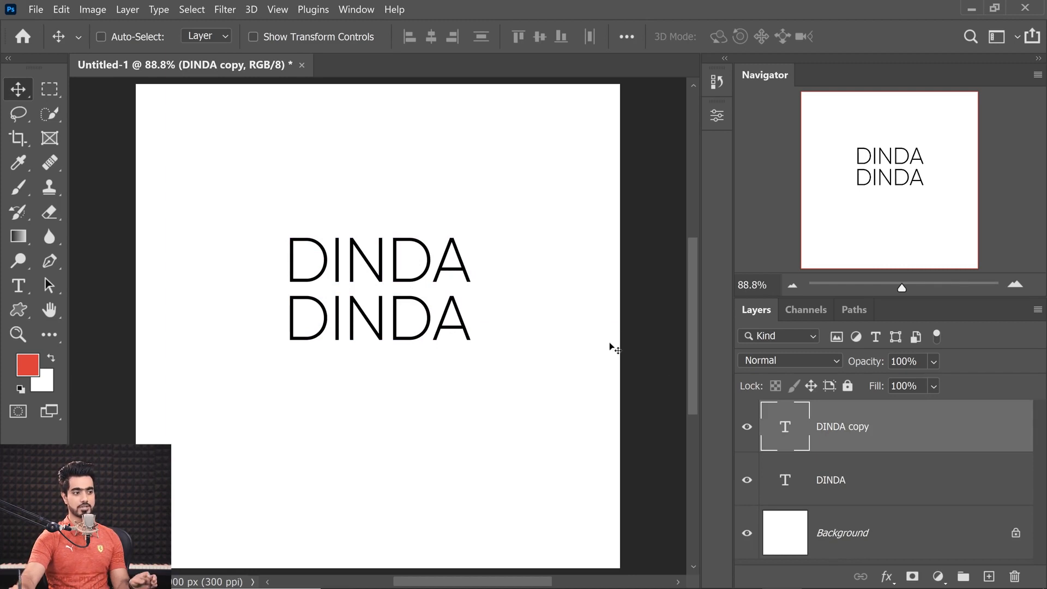
{"action": "double_click", "coordinate": [797, 432]}
{"action": "type", "text": "DETA"}
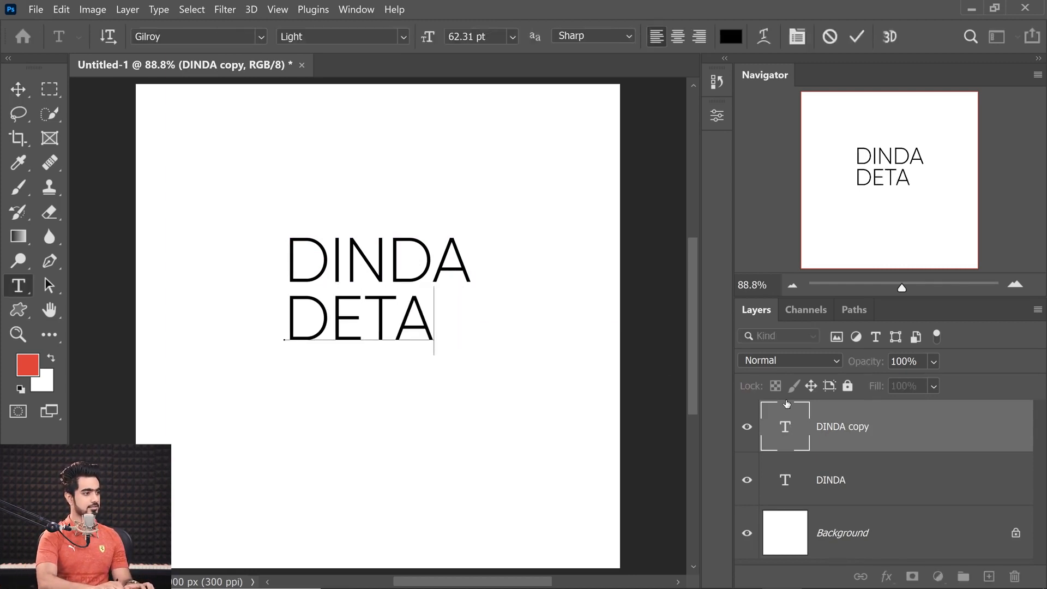
{"action": "type", "text": "ILER"}
Set the whole DETAILER text to the ExtraBold font style.
{"action": "key", "text": "ctrl+a"}
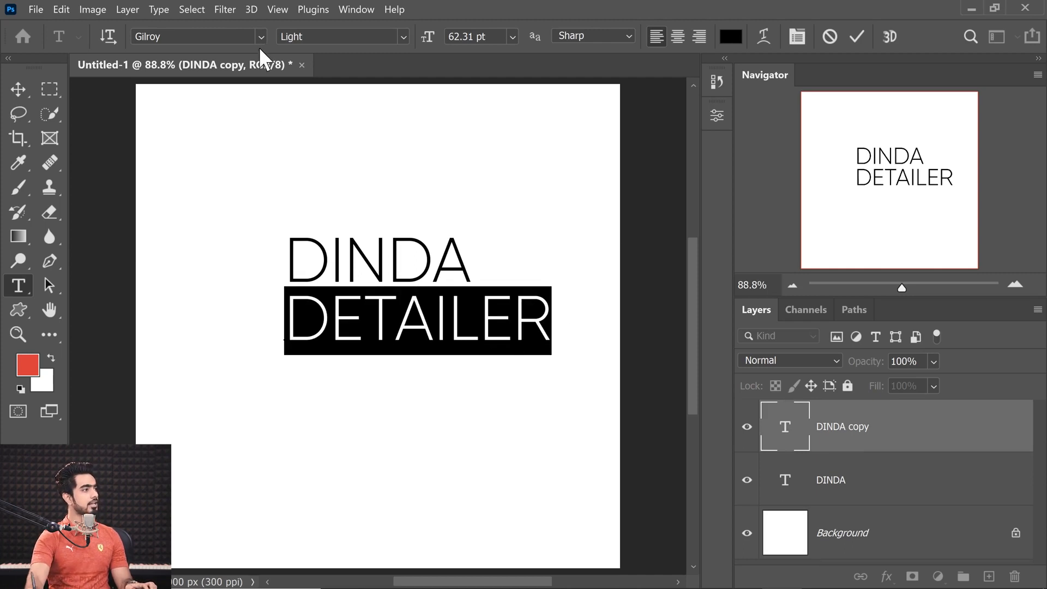
{"action": "left_click", "coordinate": [404, 37]}
{"action": "left_click", "coordinate": [340, 70]}
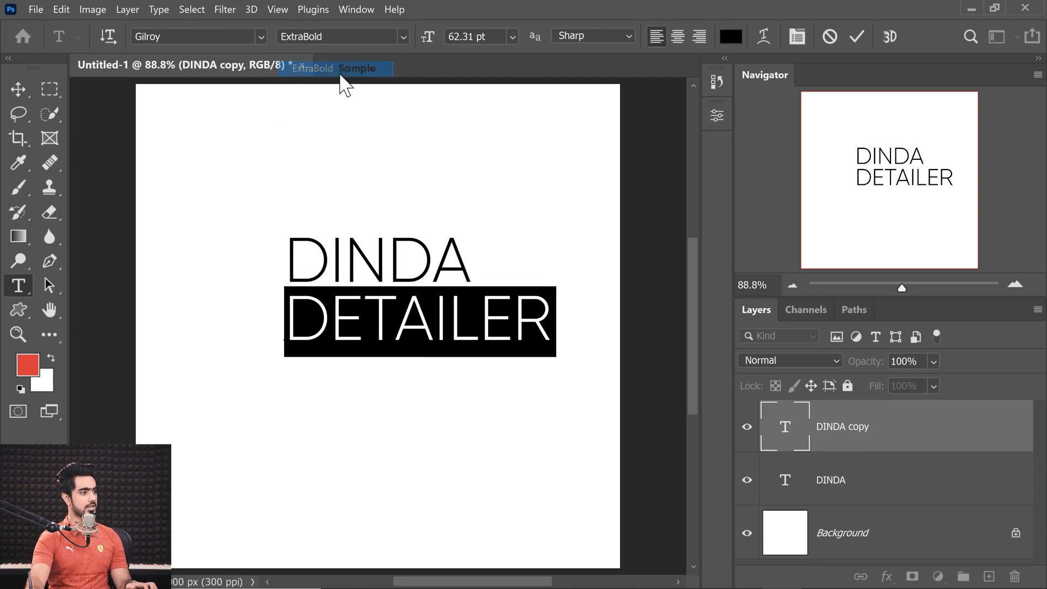
Commit the DETAILER text edit and scale the text to 69.19% with Free Transform to roughly match DINDA's width.
{"action": "left_click", "coordinate": [18, 89]}
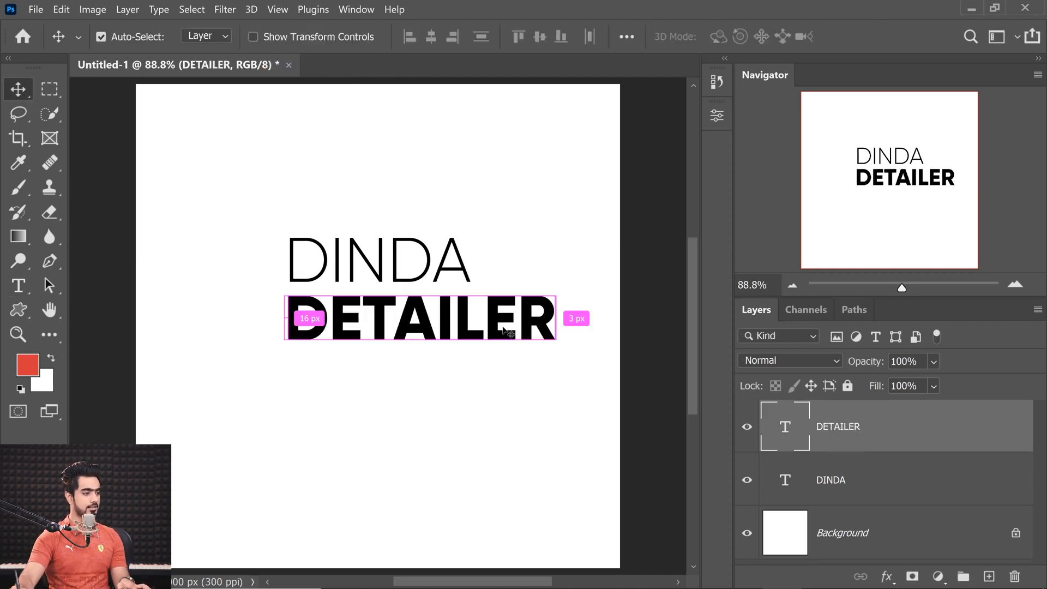
{"action": "key", "text": "ctrl+t"}
{"action": "left_click_drag", "start_coordinate": [552, 357], "coordinate": [472, 335]}
{"action": "left_click", "coordinate": [392, 293], "text": "ctrl"}
{"action": "left_click_drag", "start_coordinate": [415, 296], "coordinate": [424, 298]}
{"action": "left_click_drag", "start_coordinate": [175, 318], "coordinate": [434, 367]}
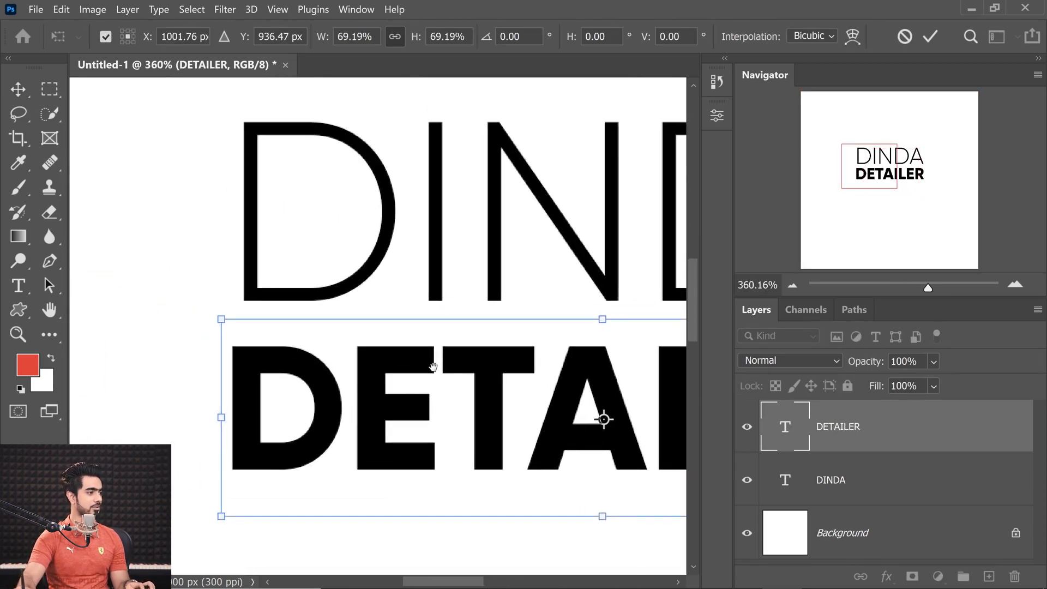
Move the DETAILER text up close beneath DINDA, nudge its left edge toward alignment with DINDA, and apply the transform.
{"action": "left_click_drag", "start_coordinate": [275, 385], "coordinate": [289, 360]}
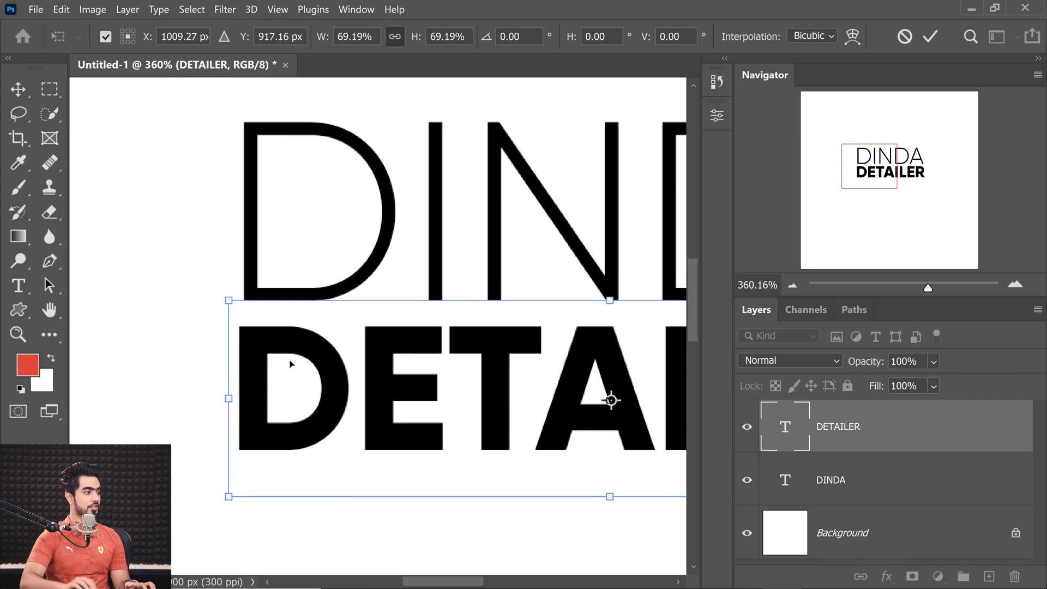
{"action": "key", "text": "Right"}
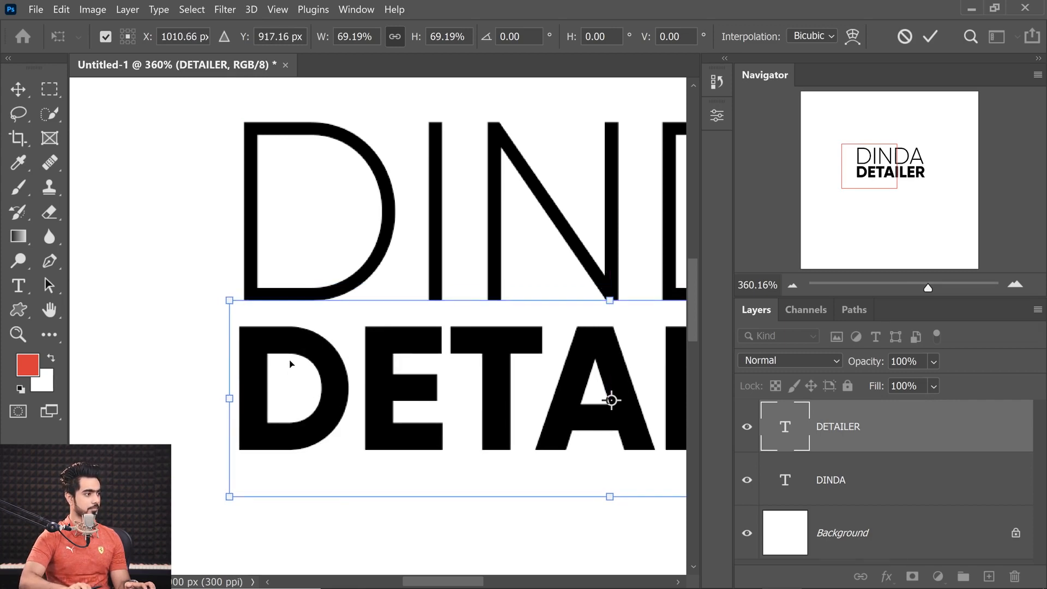
{"action": "key", "text": "Right"}
{"action": "key", "text": "Right"}
{"action": "key", "text": "Right"}
{"action": "key", "text": "Up"}
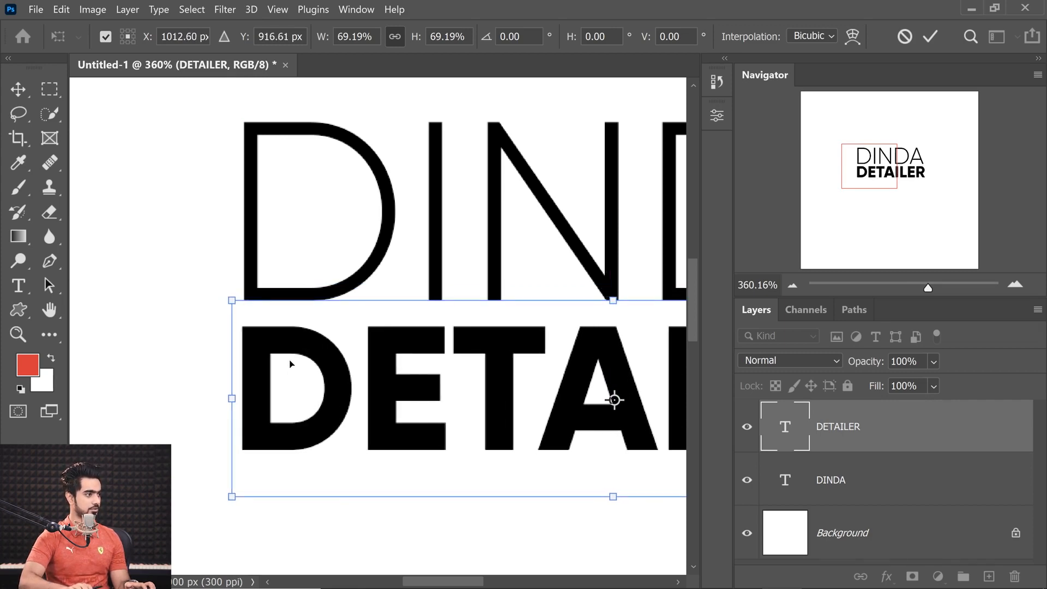
{"action": "key", "text": "Return"}
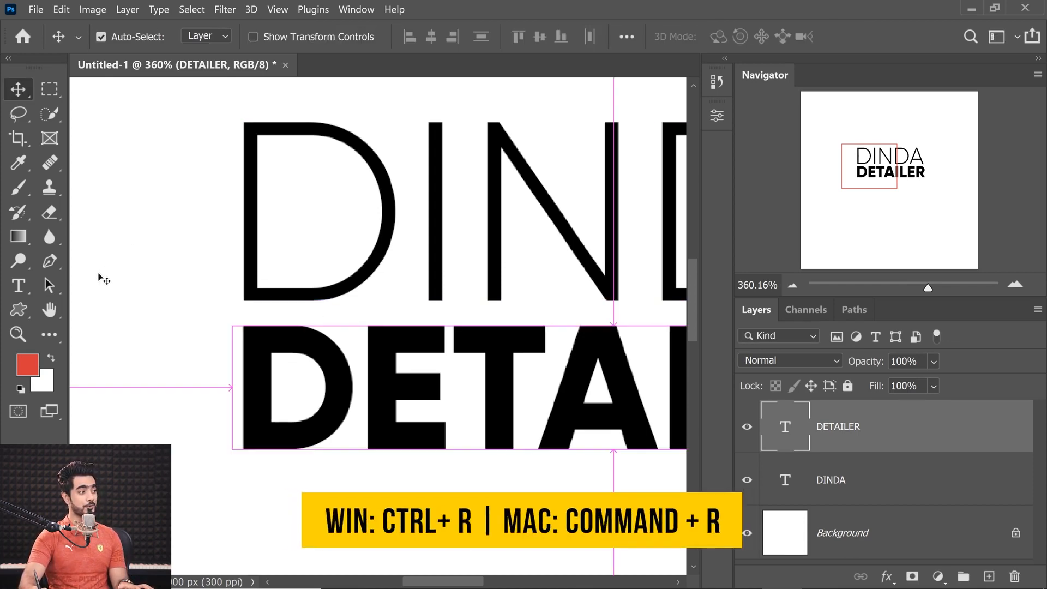
Show the rulers and place a vertical guide along the left edge of DINDA's first D.
{"action": "key", "text": "ctrl+r"}
{"action": "left_click_drag", "start_coordinate": [78, 279], "coordinate": [264, 311]}
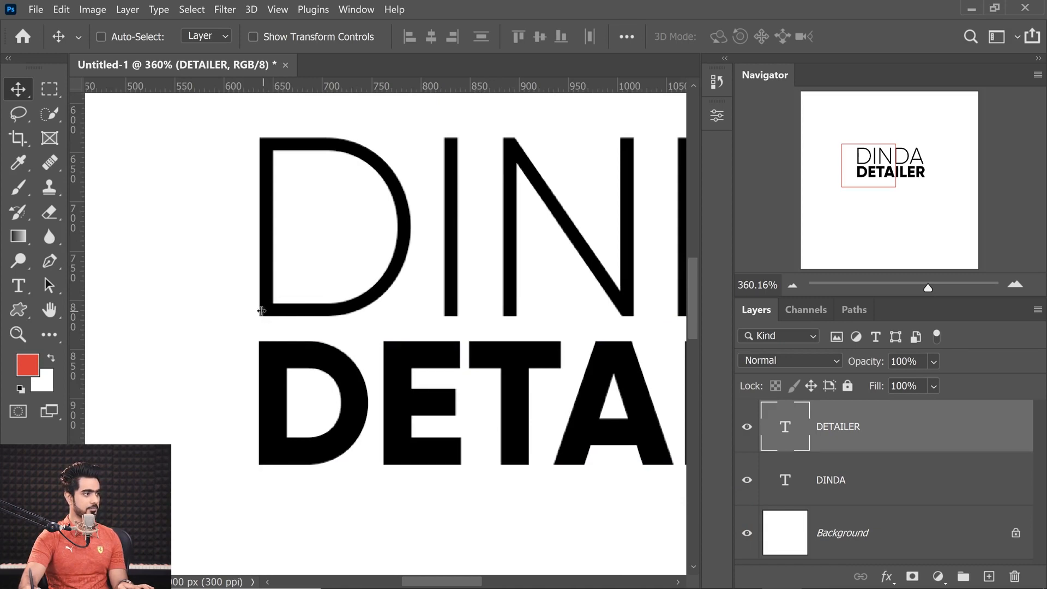
{"action": "scroll", "coordinate": [261, 312], "scroll_direction": "up", "scroll_amount": 10}
{"action": "left_click_drag", "start_coordinate": [241, 394], "coordinate": [231, 351]}
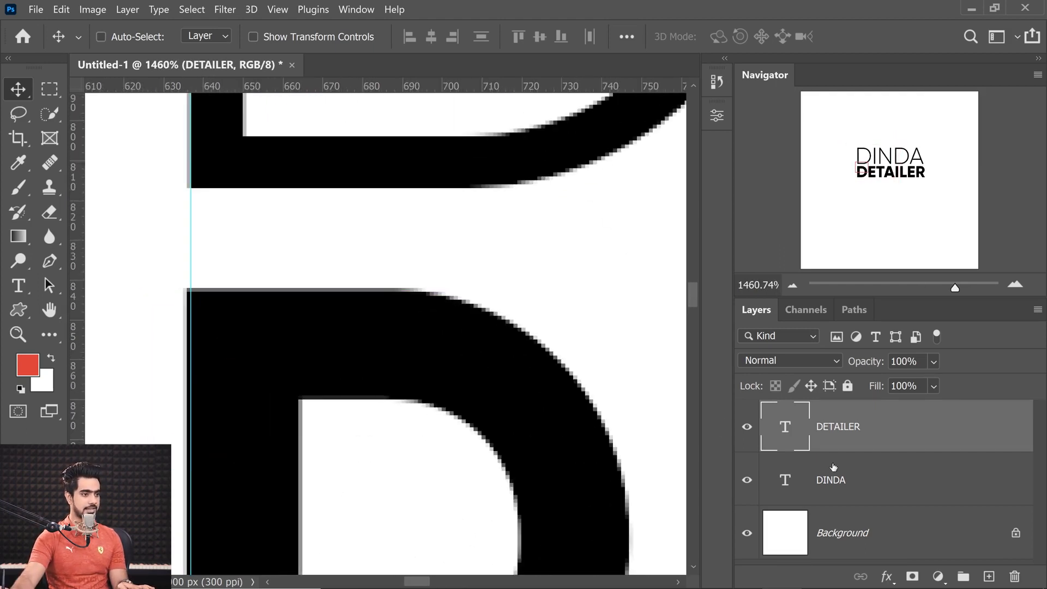
Reposition the DETAILER text with Free Transform to X 1013.70 px, Y 915.51 px, aligning its left edge with the guide.
{"action": "key", "text": "ctrl+t"}
{"action": "key", "text": "Right"}
{"action": "key", "text": "Down"}
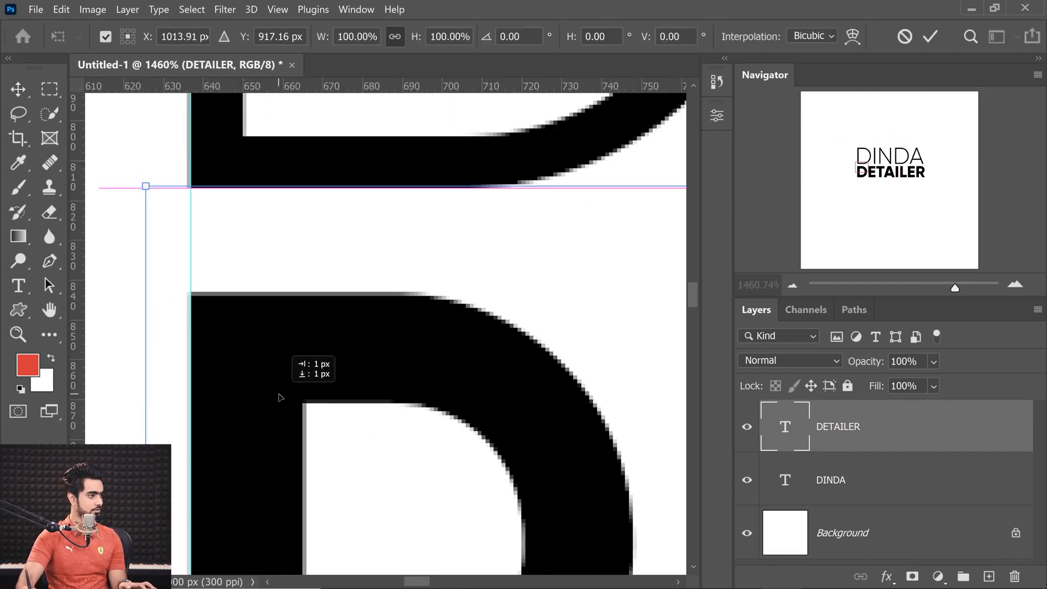
{"action": "left_click_drag", "start_coordinate": [279, 391], "coordinate": [280, 389]}
{"action": "left_click_drag", "start_coordinate": [361, 341], "coordinate": [309, 344]}
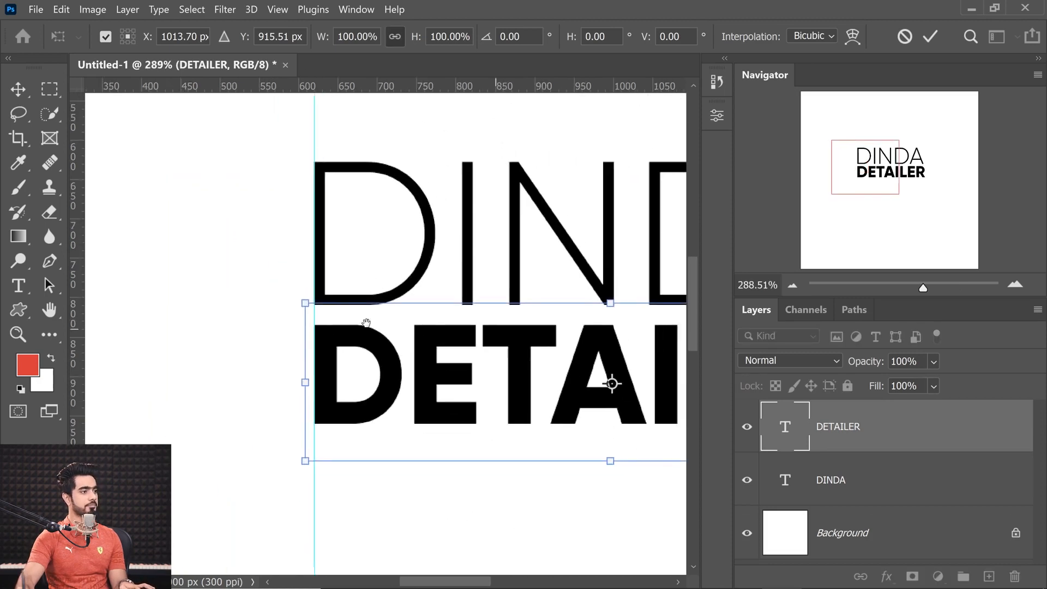
{"action": "left_click_drag", "start_coordinate": [367, 322], "coordinate": [164, 355]}
{"action": "left_click_drag", "start_coordinate": [490, 356], "coordinate": [456, 358]}
{"action": "key", "text": "Return"}
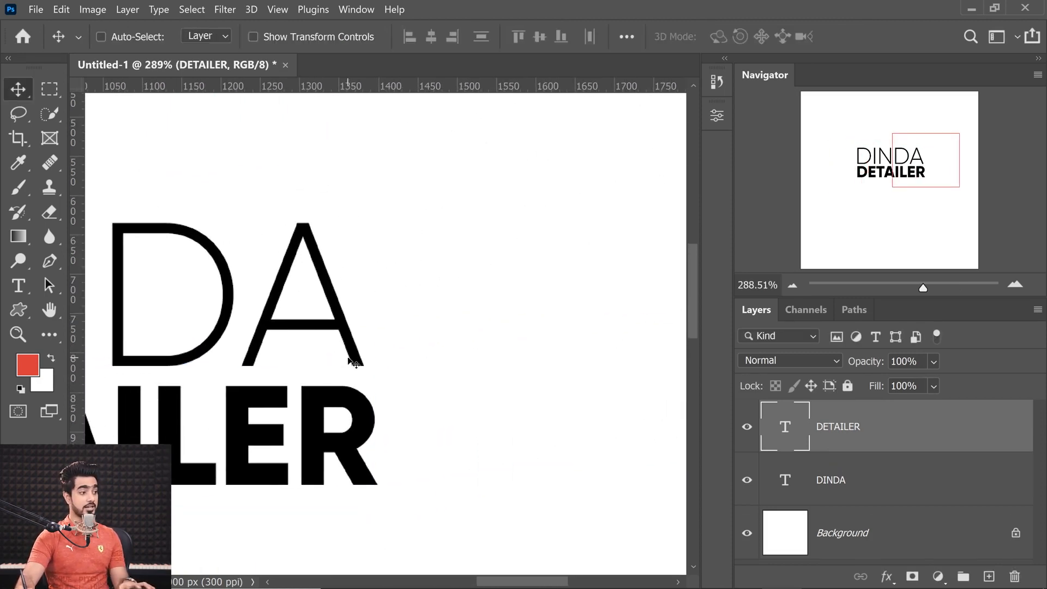
Place a vertical guide along the right edge of DINDA's final A.
{"action": "left_click", "coordinate": [862, 486]}
{"action": "left_click_drag", "start_coordinate": [79, 334], "coordinate": [382, 363]}
Scale the DETAILER text to 97.75% with Free Transform so its right edge meets the second guide.
{"action": "left_click", "coordinate": [827, 441]}
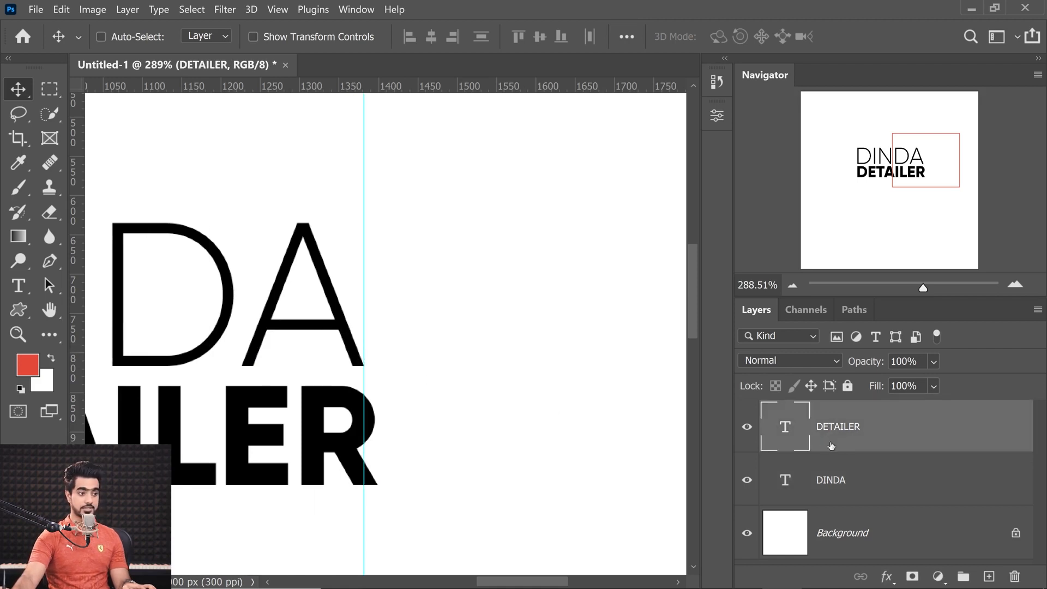
{"action": "left_click_drag", "start_coordinate": [418, 409], "coordinate": [454, 409]}
{"action": "key", "text": "ctrl+t"}
{"action": "left_click_drag", "start_coordinate": [268, 419], "coordinate": [389, 225]}
{"action": "left_click_drag", "start_coordinate": [357, 444], "coordinate": [379, 270]}
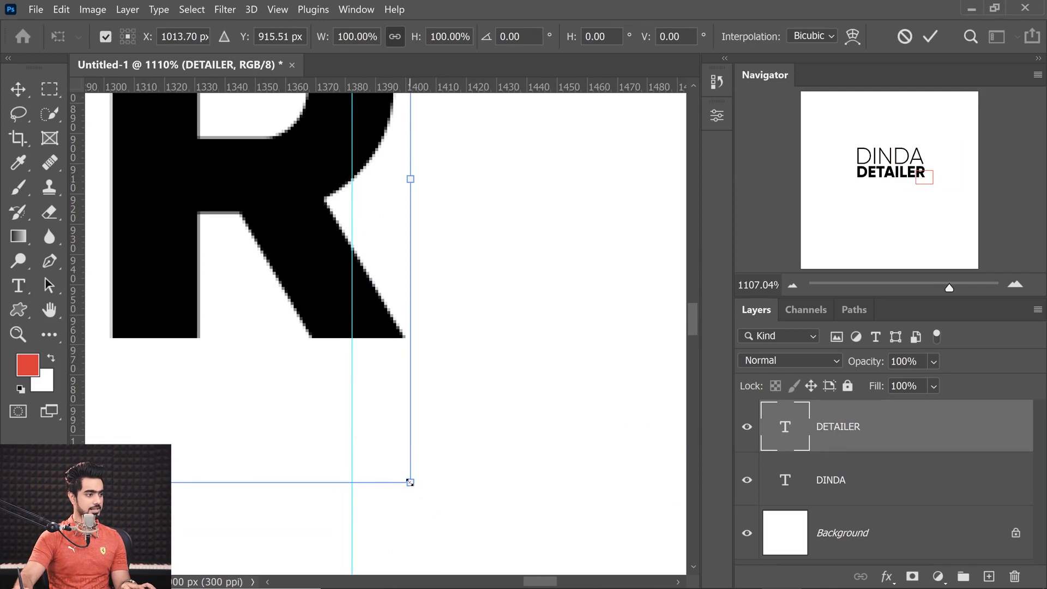
{"action": "left_click_drag", "start_coordinate": [410, 482], "coordinate": [366, 437]}
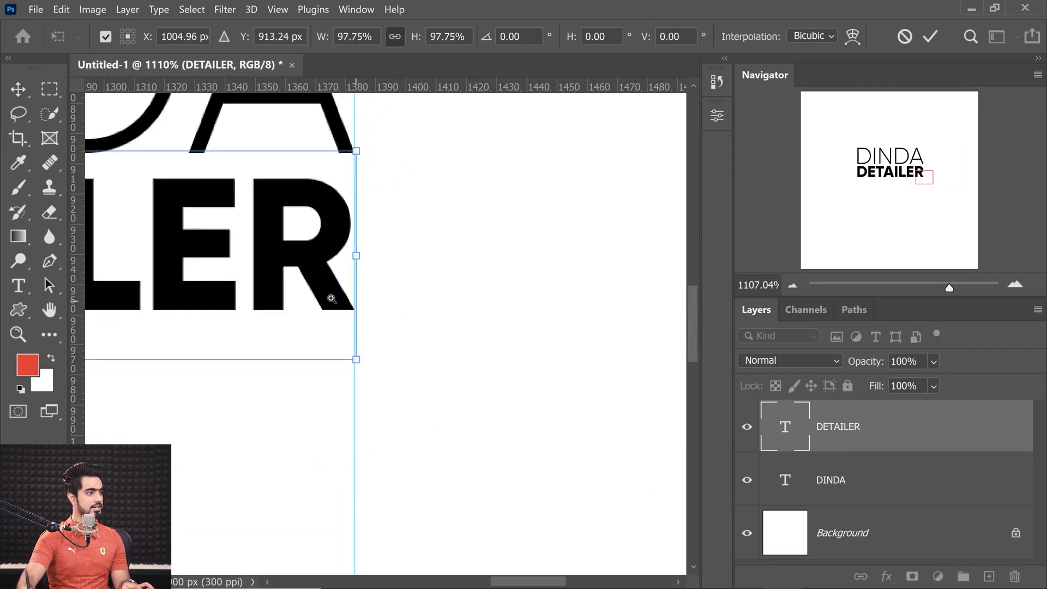
{"action": "left_click_drag", "start_coordinate": [332, 299], "coordinate": [410, 404]}
{"action": "key", "text": "Return"}
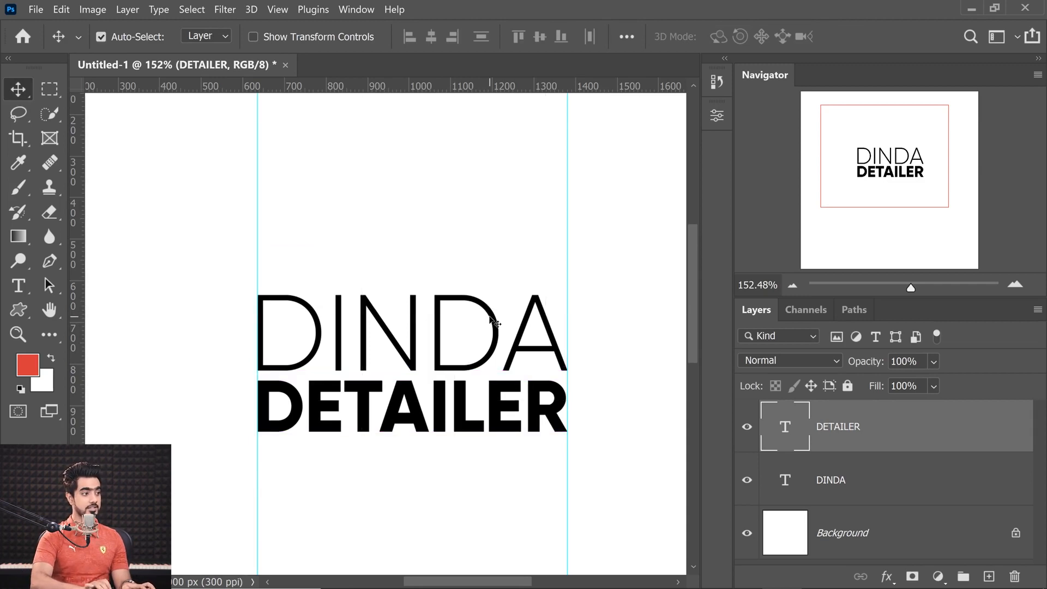
Hide the guides and bring the whole DINDA DETAILER design into view.
{"action": "key", "text": "ctrl+semicolon"}
{"action": "left_click_drag", "start_coordinate": [347, 331], "coordinate": [274, 331]}
{"action": "left_click_drag", "start_coordinate": [382, 350], "coordinate": [461, 364]}
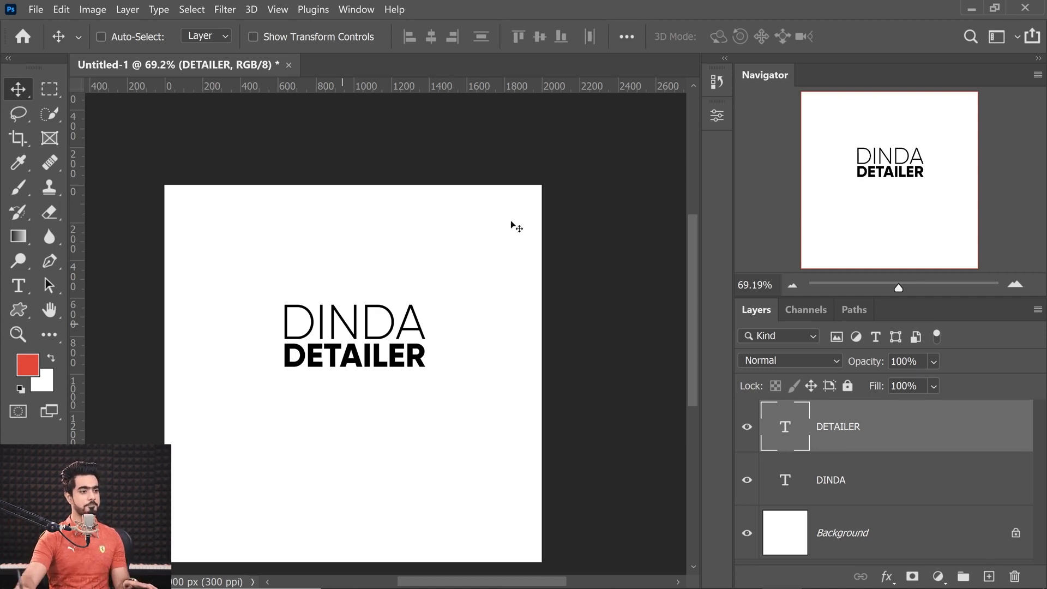
Select both the DETAILER and DINDA text layers and convert them to shapes.
{"action": "key", "text": "ctrl"}
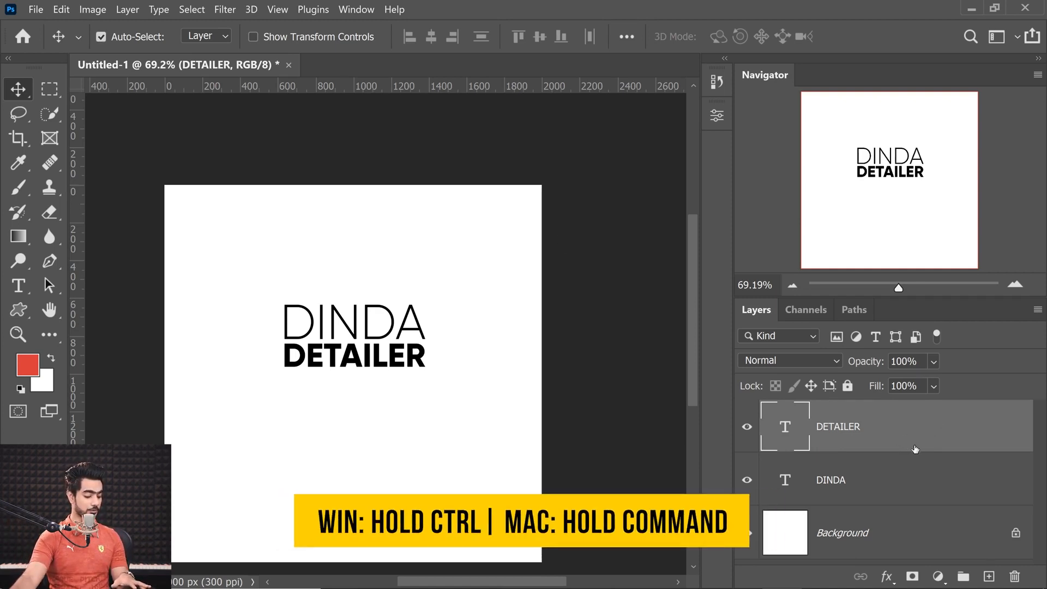
{"action": "left_click", "coordinate": [955, 480], "text": "ctrl"}
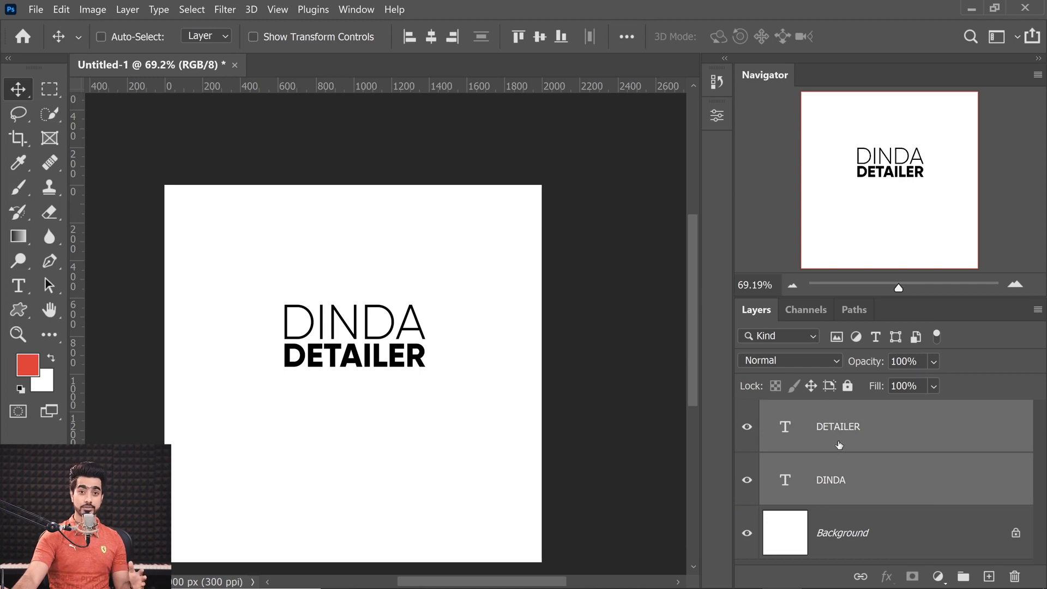
{"action": "right_click", "coordinate": [960, 427]}
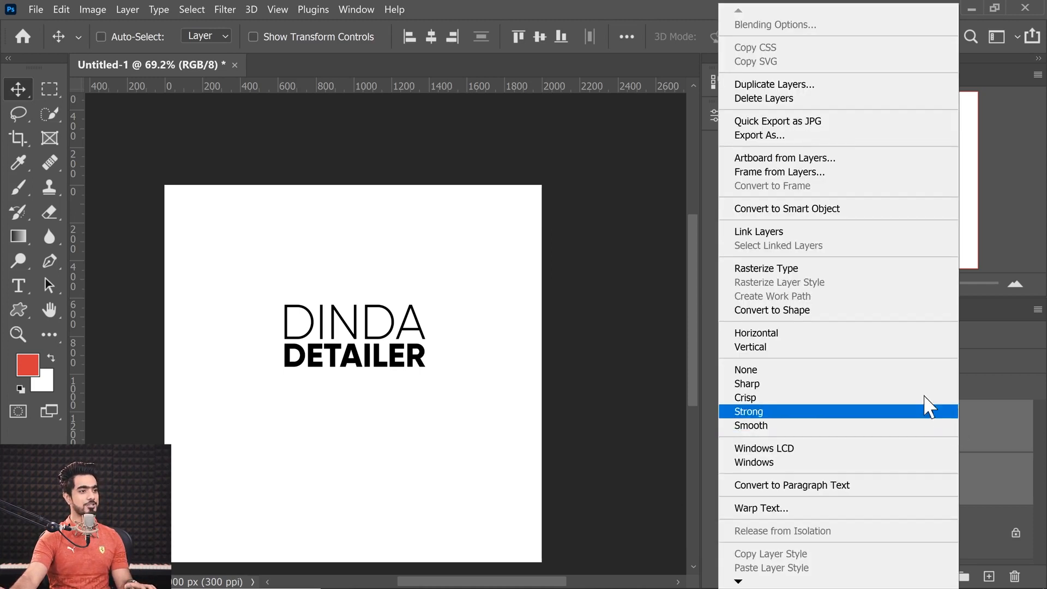
{"action": "left_click", "coordinate": [796, 312]}
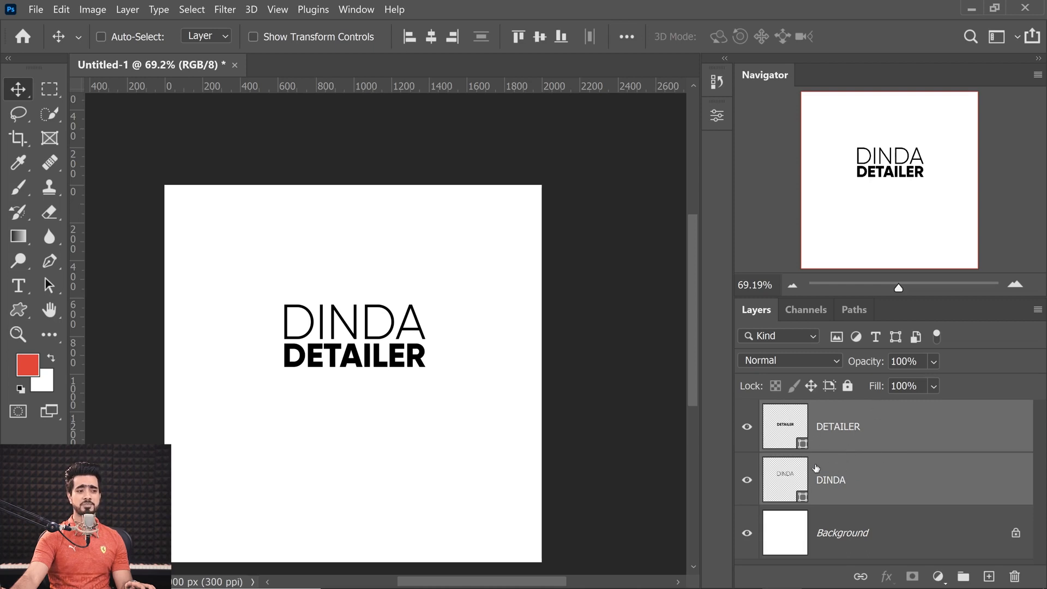
Merge the DETAILER and DINDA shape layers into a single shape layer.
{"action": "key", "text": "ctrl+e"}
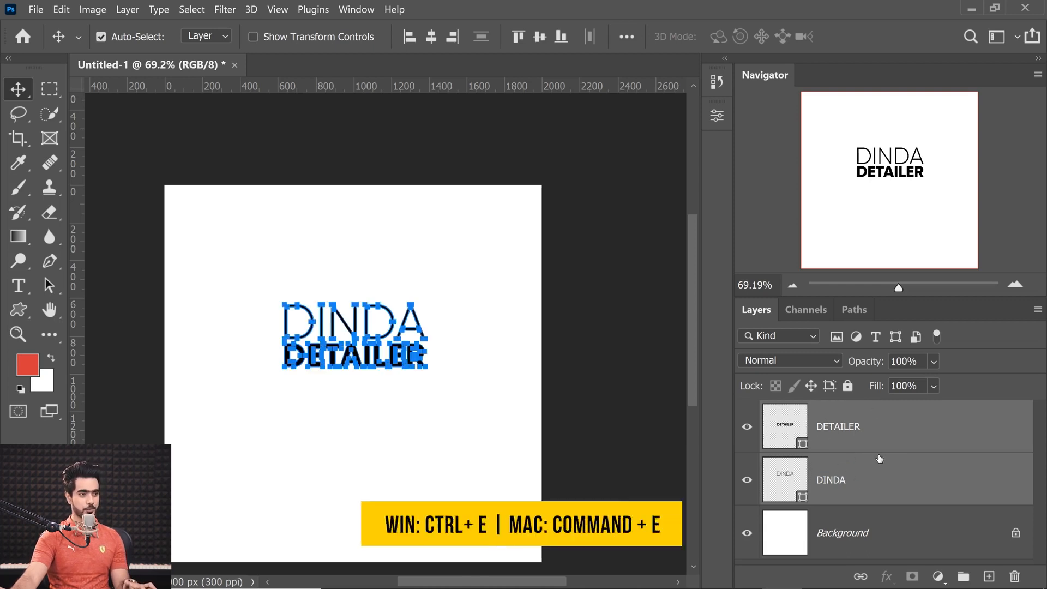
{"action": "left_click", "coordinate": [855, 485]}
{"action": "left_click", "coordinate": [884, 449]}
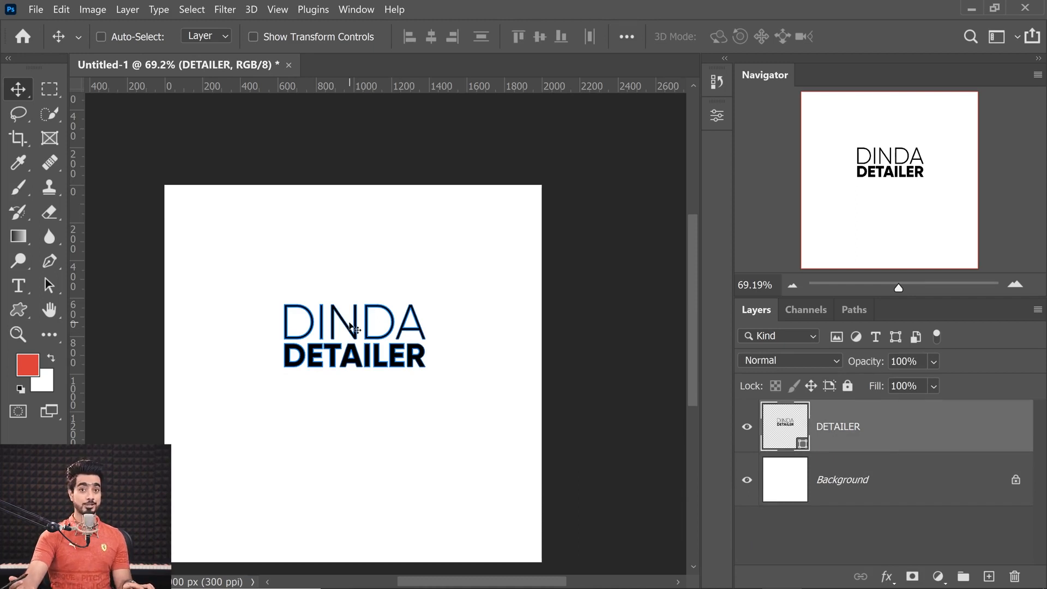
Define the merged lettering as a custom shape named Dinda Detailer.
{"action": "left_click", "coordinate": [49, 260]}
{"action": "right_click", "coordinate": [383, 334]}
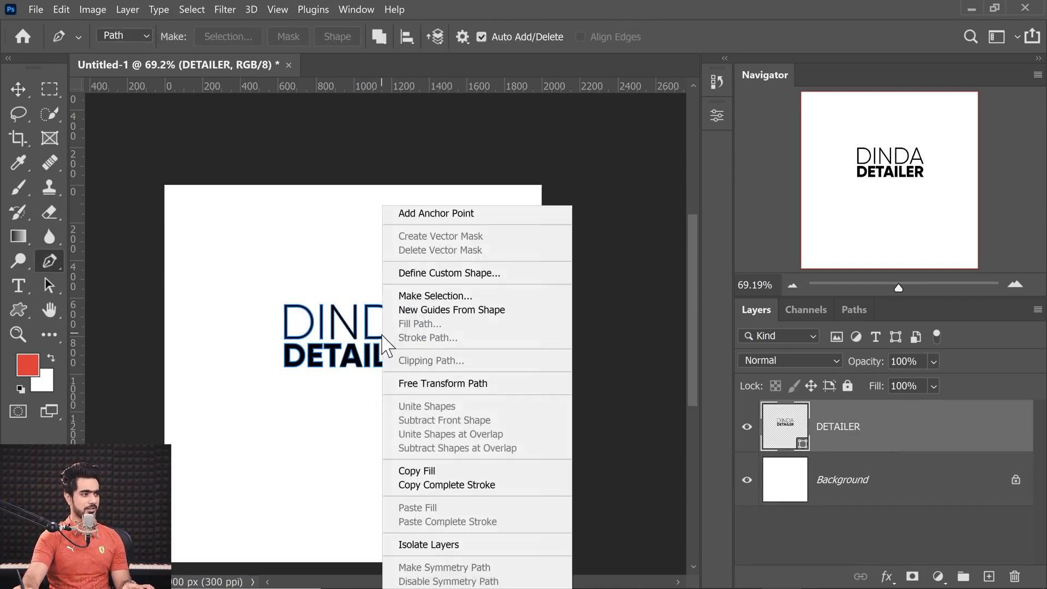
{"action": "left_click", "coordinate": [432, 273]}
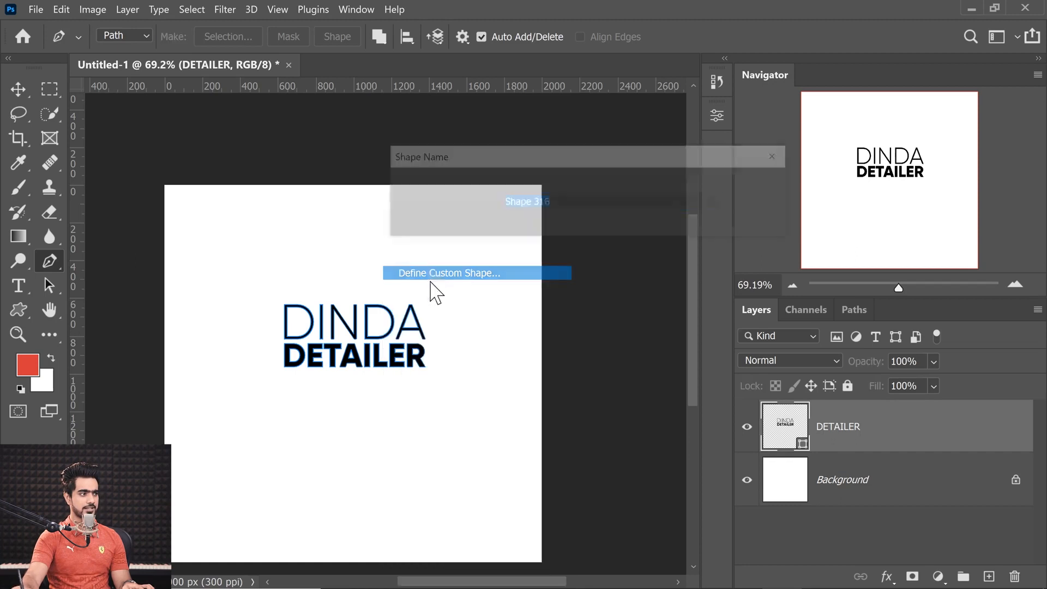
{"action": "type", "text": "Dinda"}
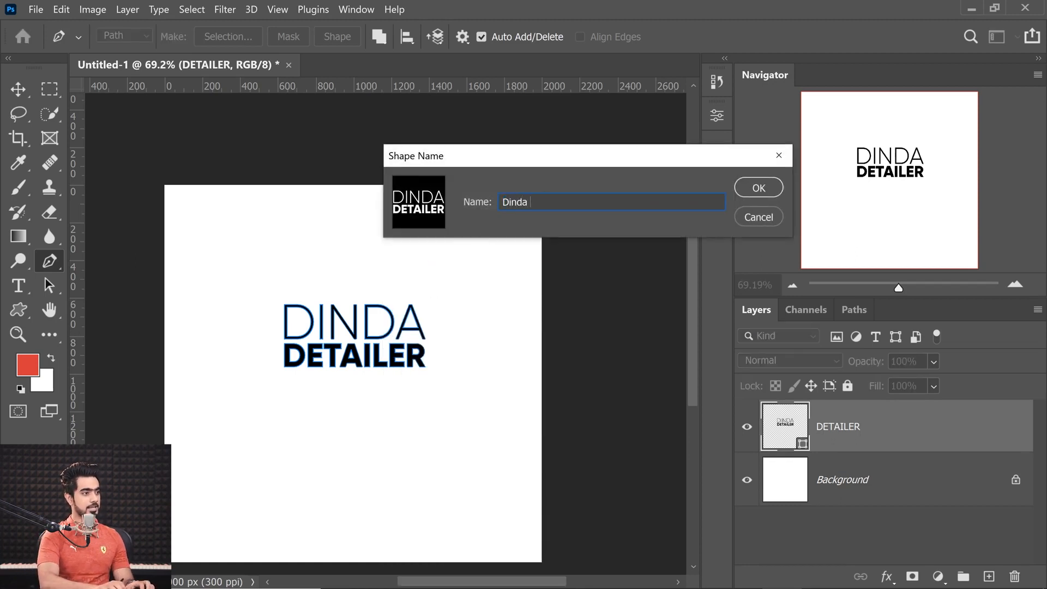
{"action": "type", "text": " Detailer"}
{"action": "key", "text": "Return"}
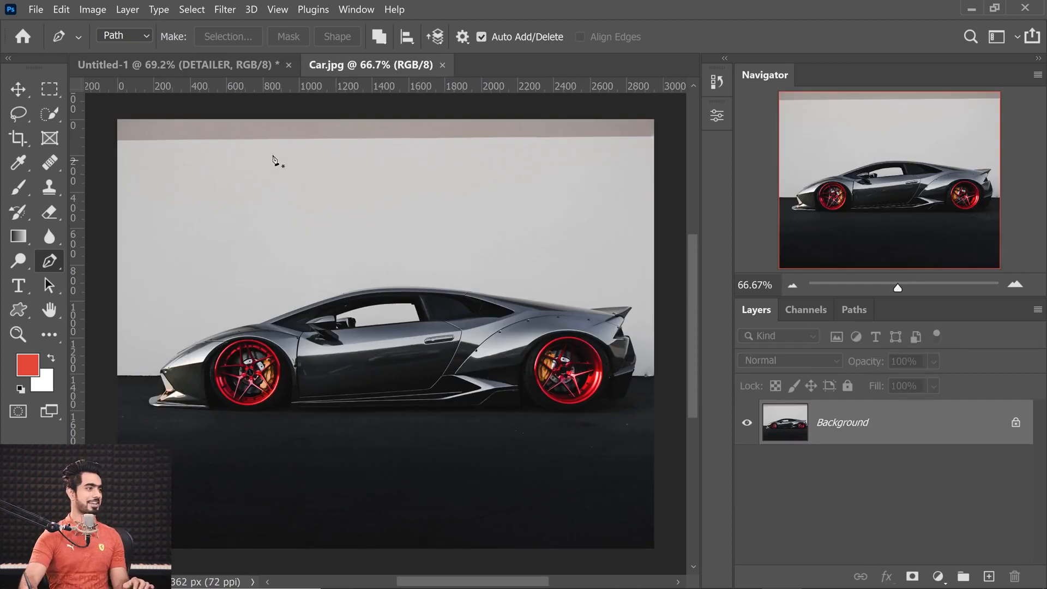
Draw the saved Dinda Detailer custom shape in Car.jpg, about 936 by 413 px, on the dark floor below the car.
{"action": "left_click", "coordinate": [18, 310]}
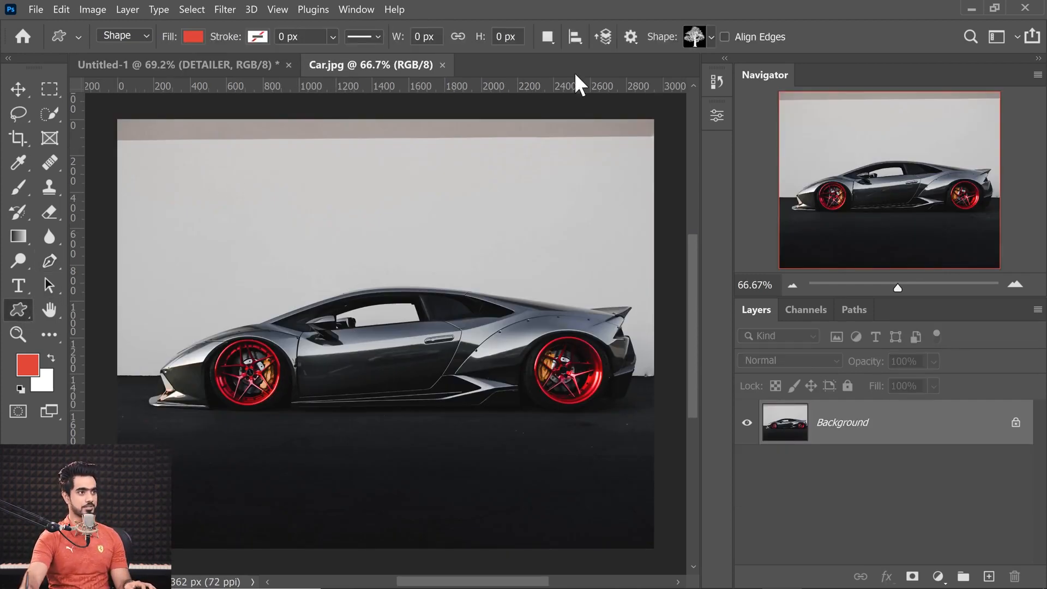
{"action": "left_click", "coordinate": [711, 37]}
{"action": "left_click", "coordinate": [558, 346]}
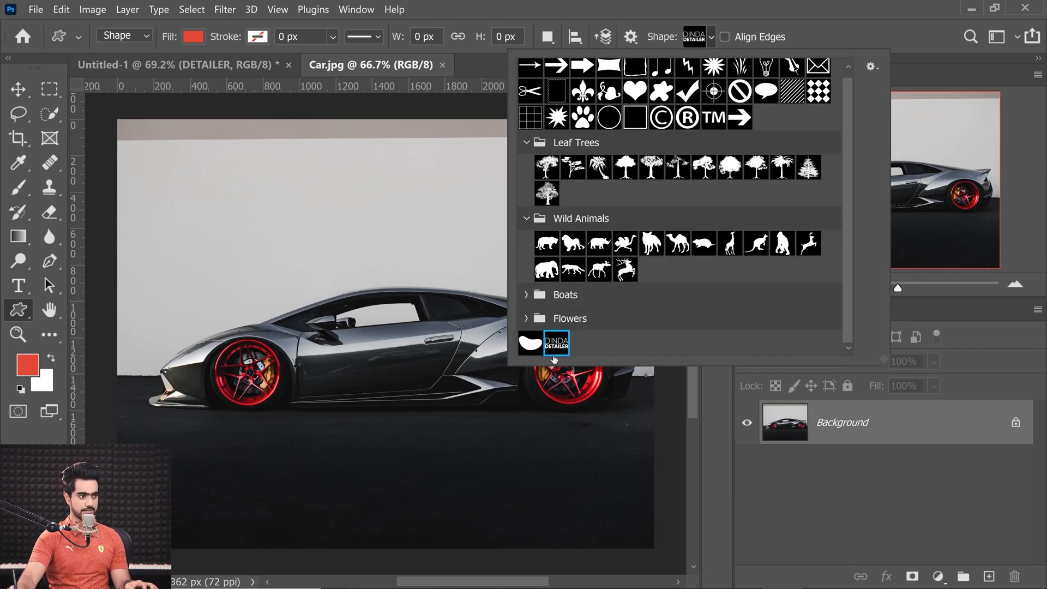
{"action": "left_click_drag", "start_coordinate": [342, 443], "coordinate": [520, 537]}
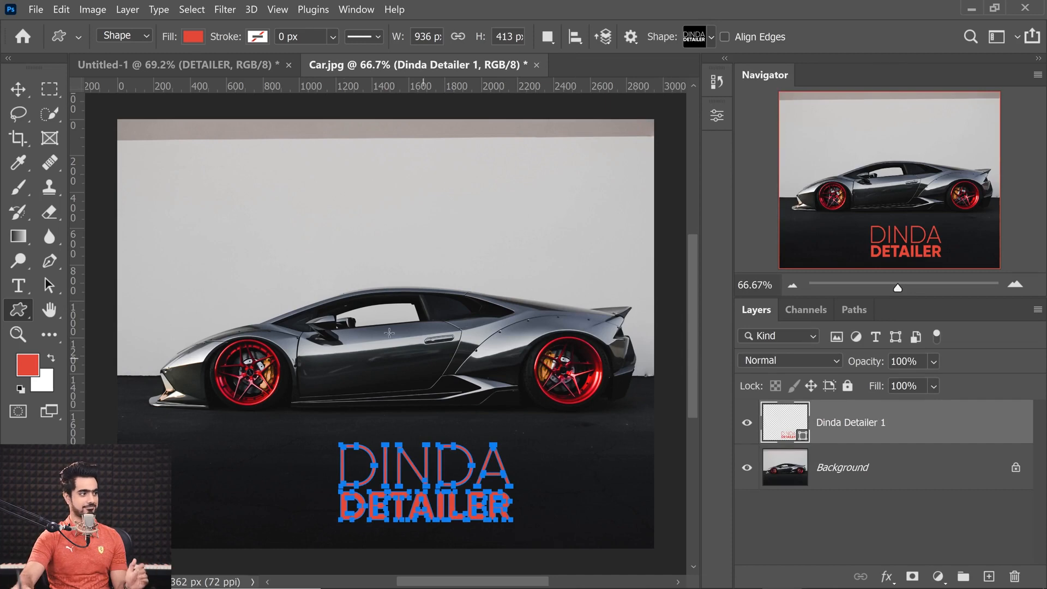
Move the Dinda Detailer shape to the middle of the floor area beneath the car and deselect its layer.
{"action": "left_click", "coordinate": [18, 89]}
{"action": "left_click_drag", "start_coordinate": [448, 492], "coordinate": [409, 481]}
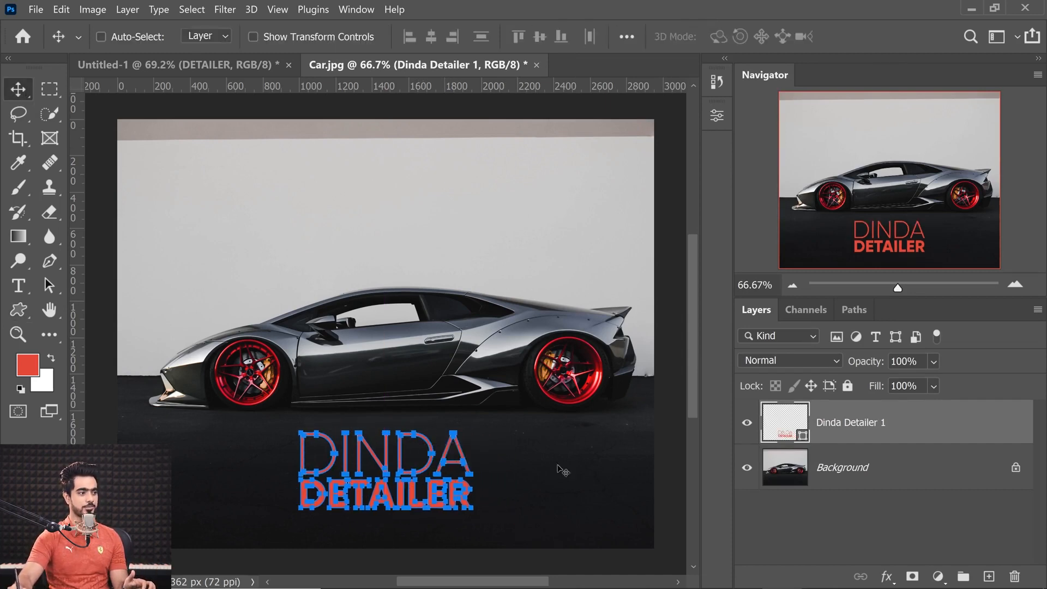
{"action": "left_click", "coordinate": [805, 516]}
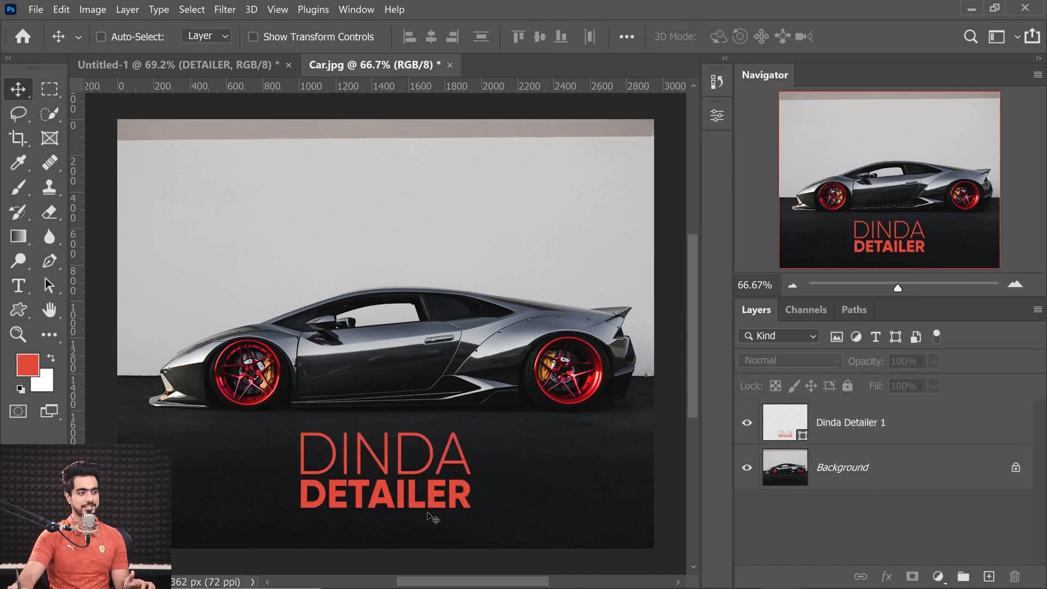
Try a dark fill color, #362727, on the Dinda Detailer shape.
{"action": "double_click", "coordinate": [782, 429]}
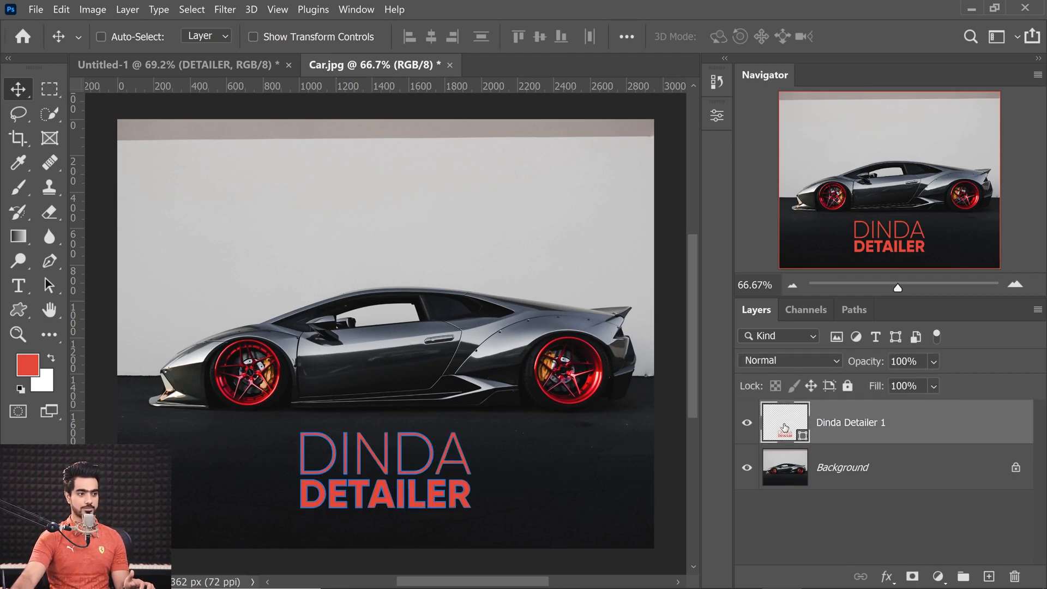
{"action": "left_click_drag", "start_coordinate": [683, 396], "coordinate": [600, 440]}
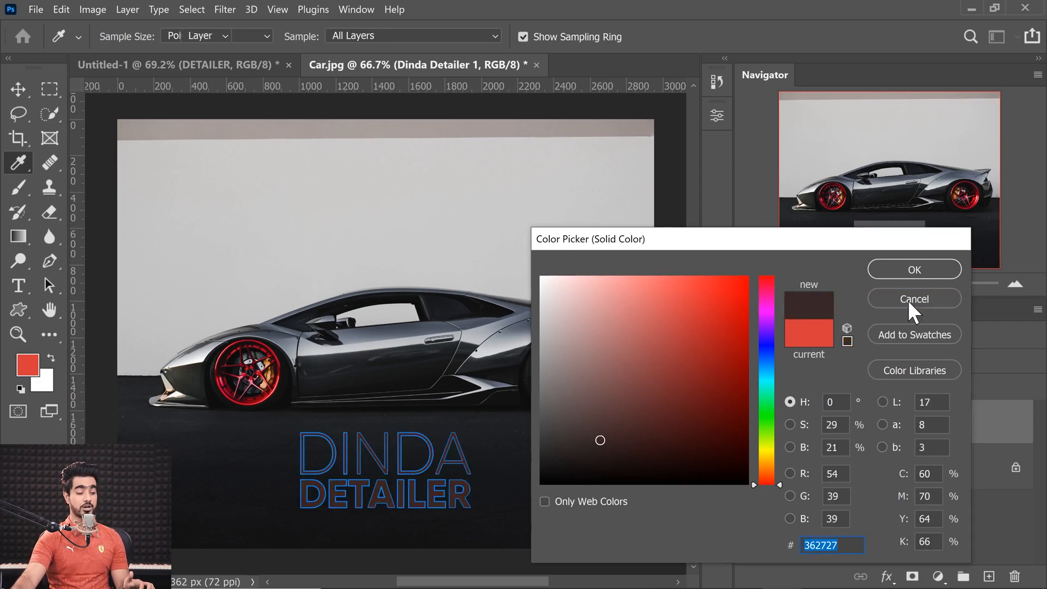
{"action": "left_click", "coordinate": [906, 300]}
Pull the lower-left anchor point of the R in DETAILER downward to form a pointed spike, using the Pen tool.
{"action": "left_click_drag", "start_coordinate": [465, 496], "coordinate": [384, 403]}
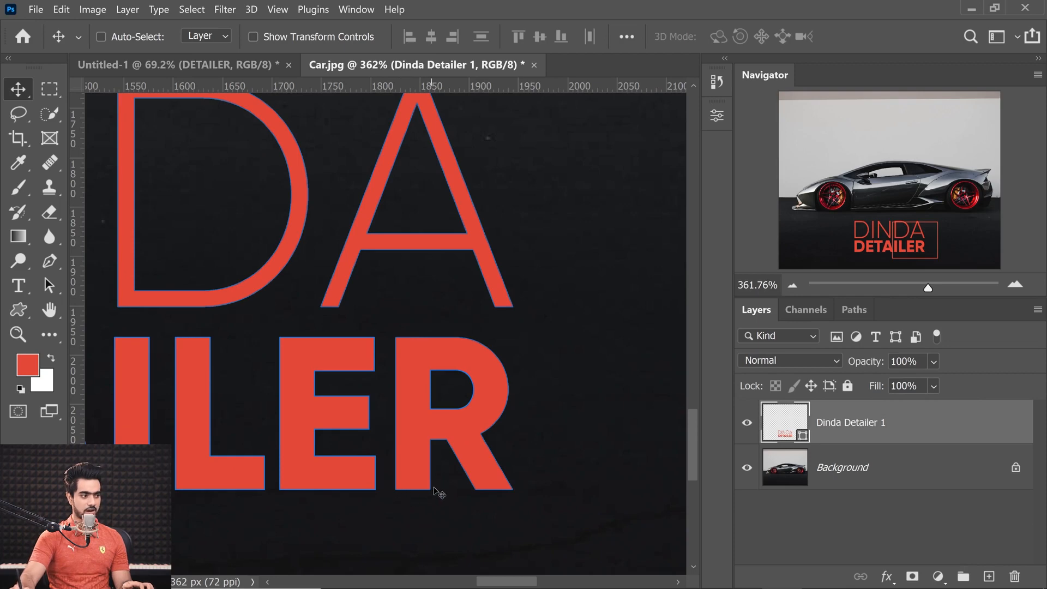
{"action": "left_click", "coordinate": [49, 261]}
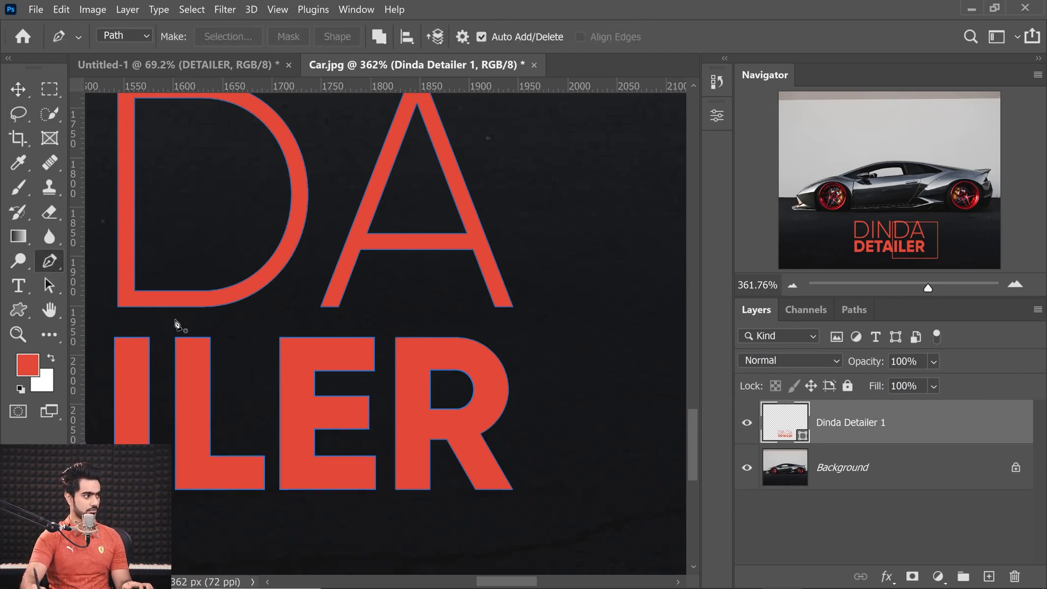
{"action": "left_click_drag", "start_coordinate": [437, 499], "coordinate": [475, 497]}
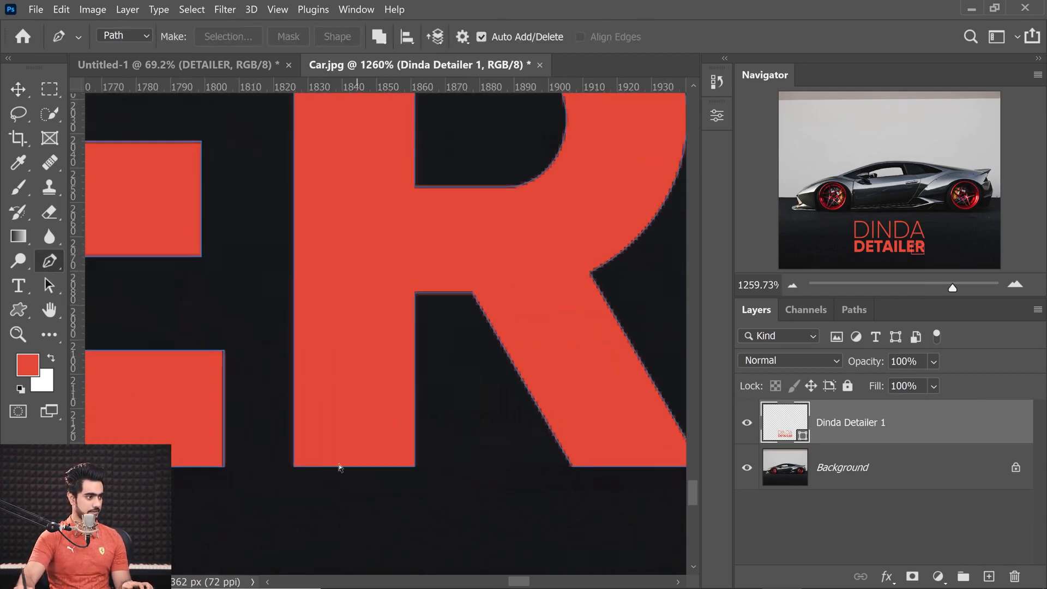
{"action": "left_click", "coordinate": [294, 467], "text": "ctrl"}
{"action": "left_click_drag", "start_coordinate": [294, 469], "coordinate": [294, 537]}
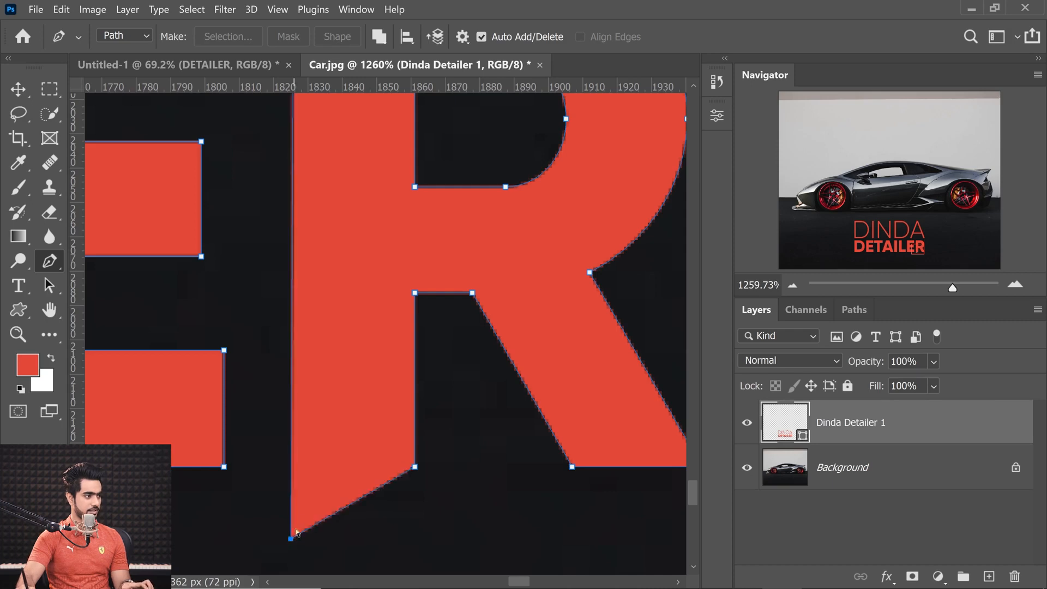
{"action": "scroll", "coordinate": [314, 491], "scroll_direction": "down", "scroll_amount": 5}
{"action": "left_click_drag", "start_coordinate": [319, 483], "coordinate": [322, 509]}
Deselect the shape layer and fit the whole car image on screen to review the edited lettering.
{"action": "left_click", "coordinate": [18, 89]}
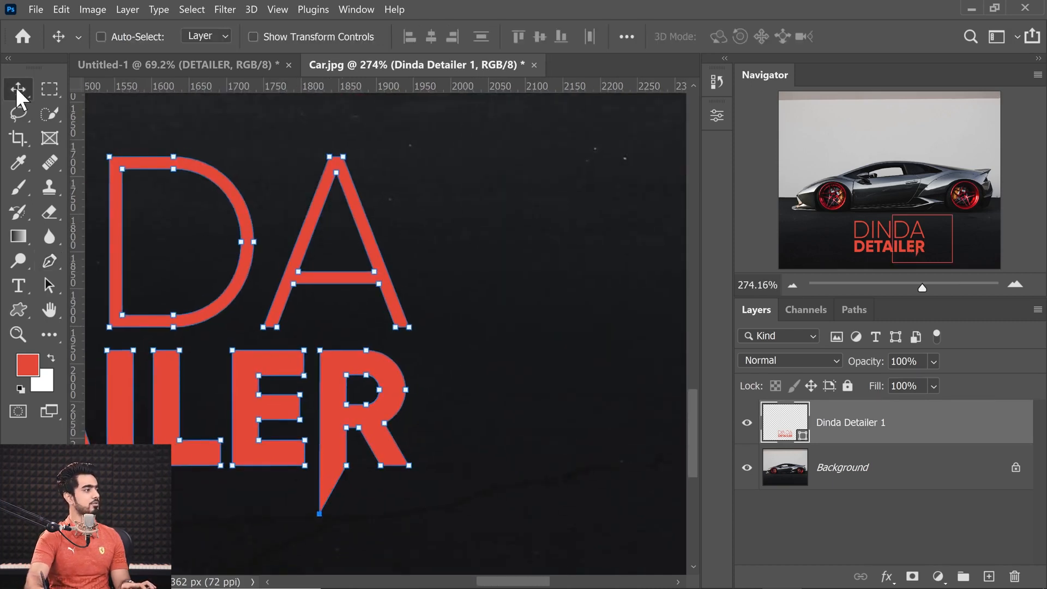
{"action": "scroll", "coordinate": [308, 375], "scroll_direction": "down", "scroll_amount": 2}
{"action": "scroll", "coordinate": [309, 374], "scroll_direction": "down", "scroll_amount": 4}
{"action": "left_click", "coordinate": [793, 521]}
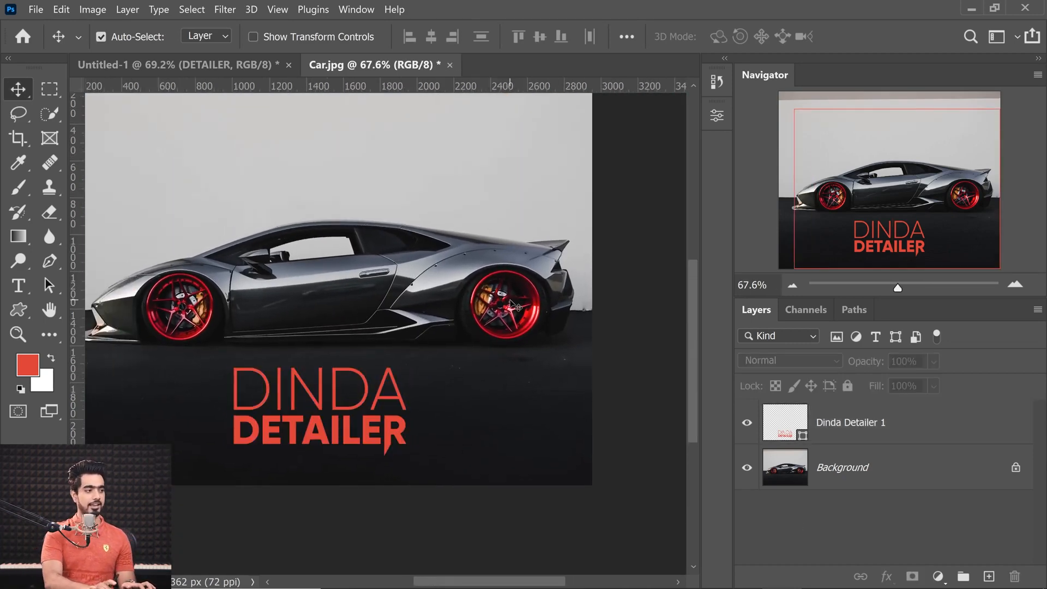
{"action": "key", "text": "ctrl+minus"}
{"action": "key", "text": "ctrl+0"}
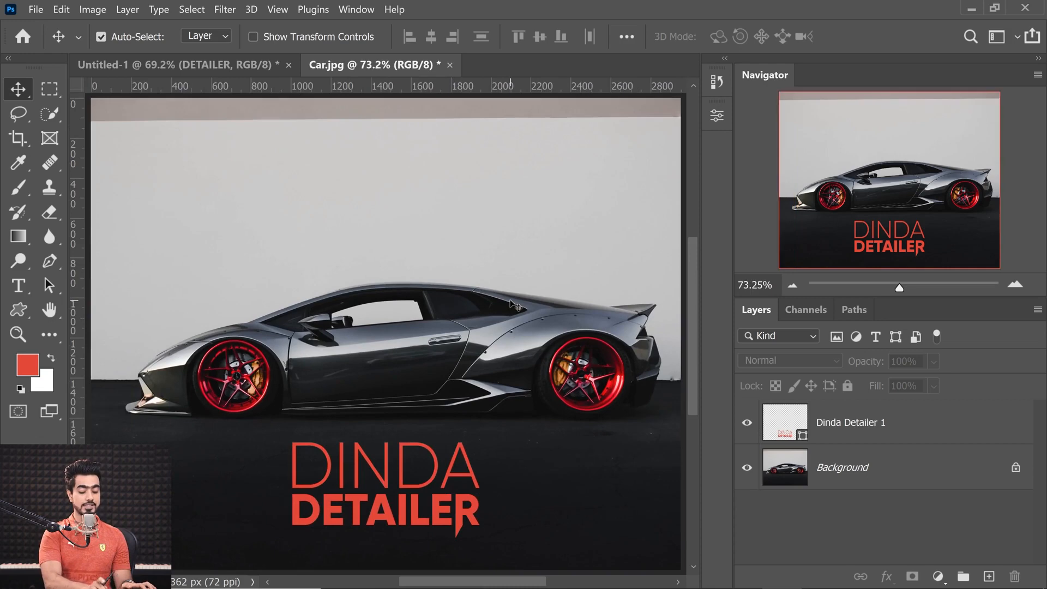